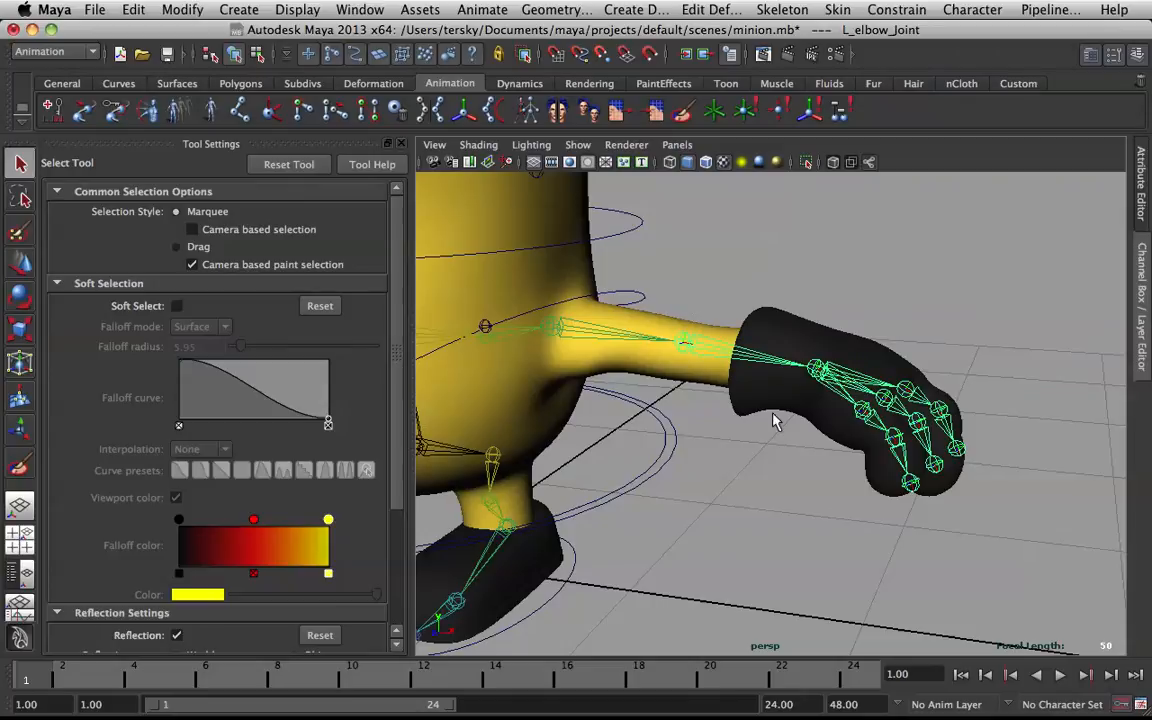
# Smooth bind the left glove to the L_elbow_Joint hierarchy using Closest in hierarchy, Dual Quaternion skinning and 2 max influences
pyautogui.click(797, 333)
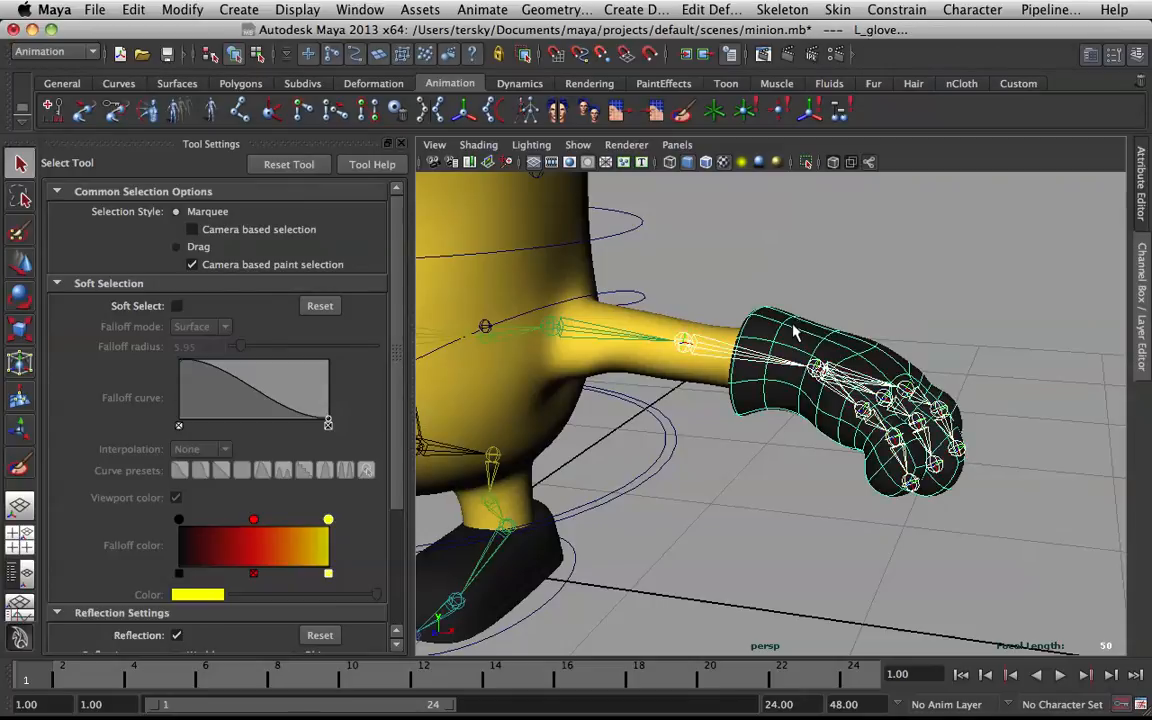
pyautogui.click(893, 10)
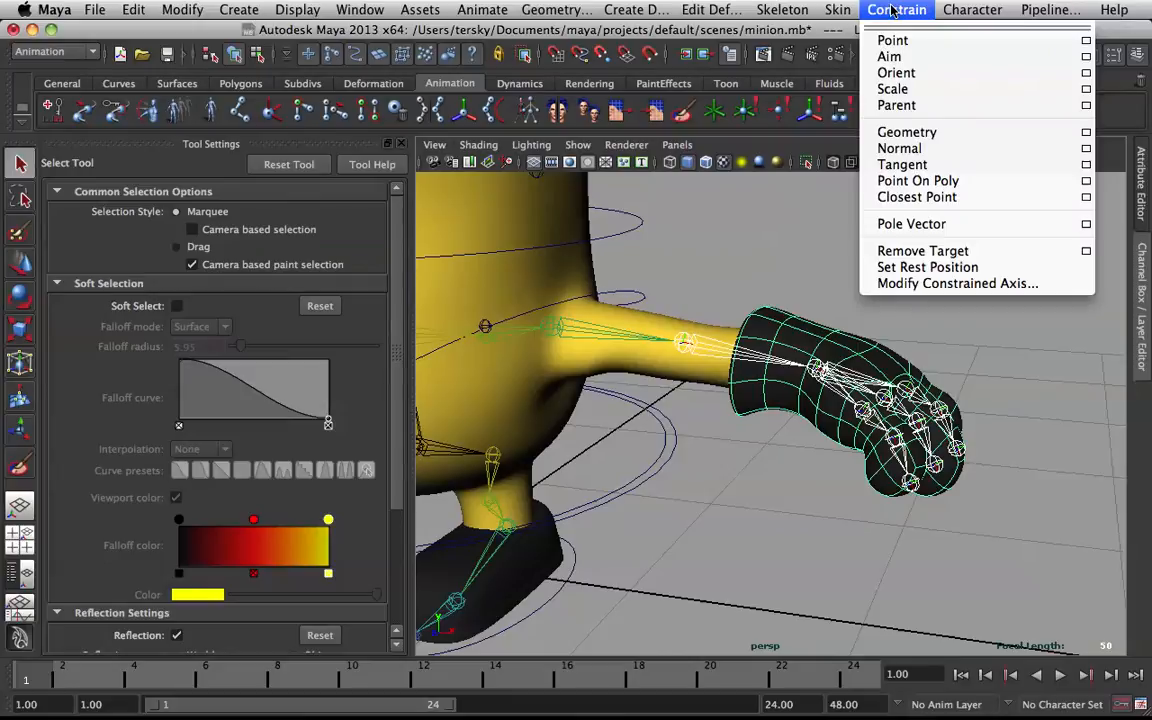
pyautogui.moveTo(838, 10)
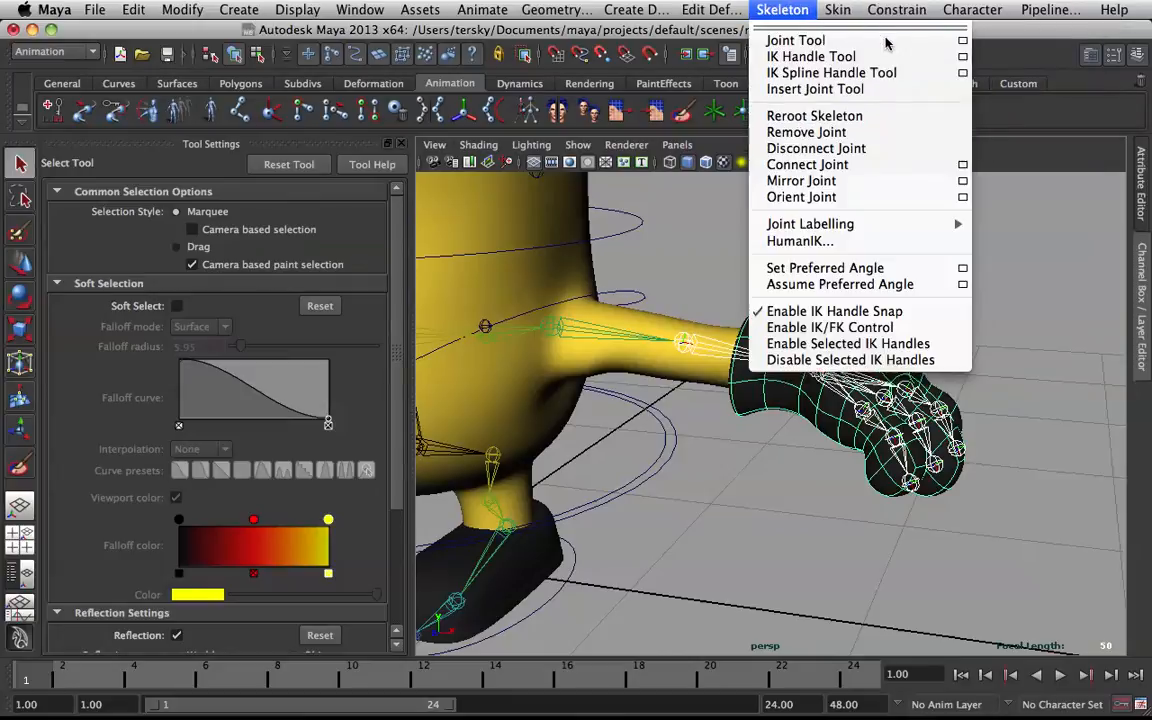
pyautogui.moveTo(871, 45)
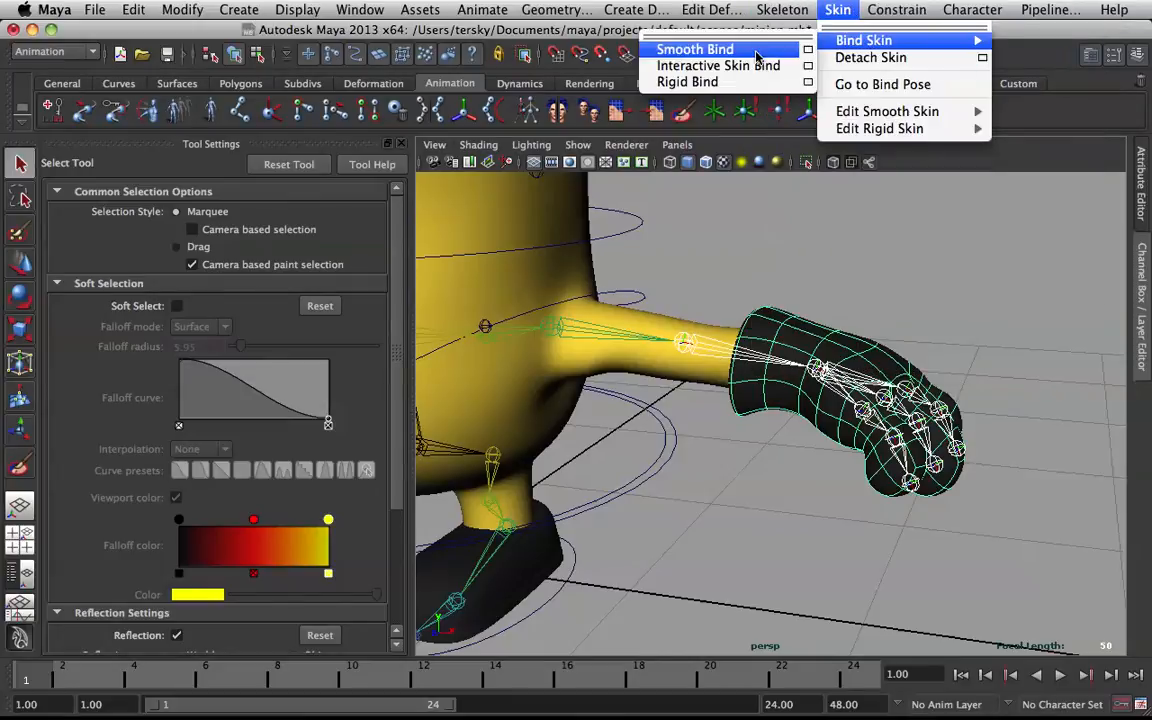
pyautogui.click(808, 55)
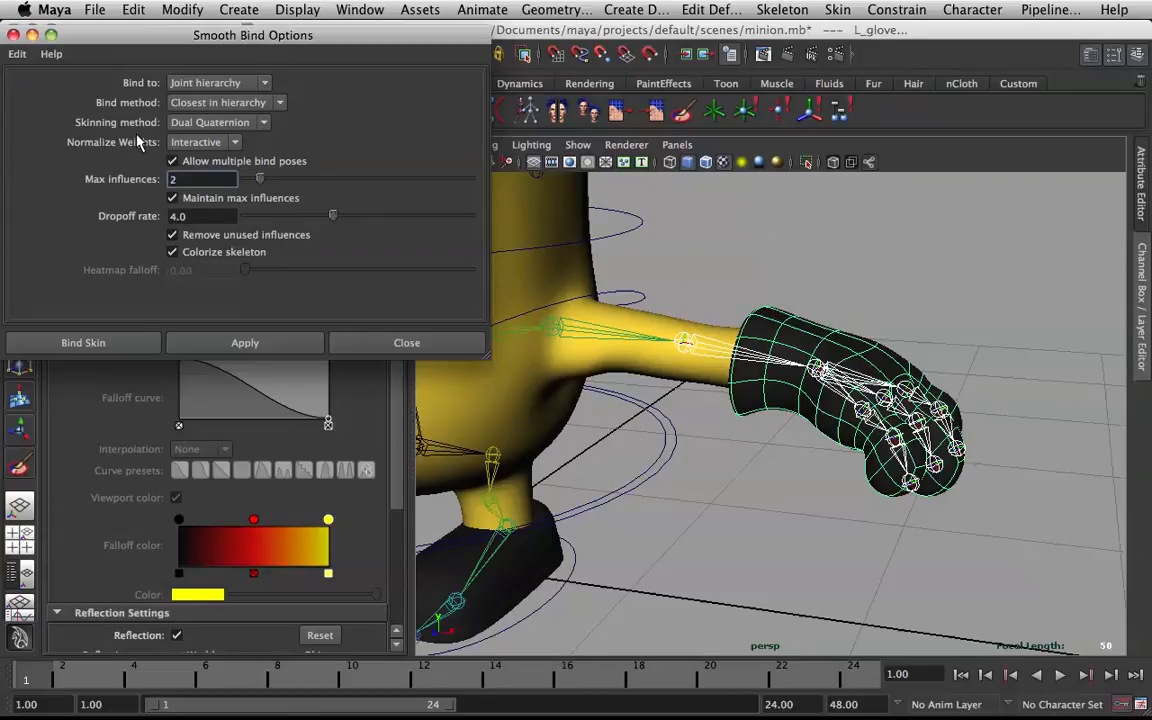
pyautogui.click(245, 342)
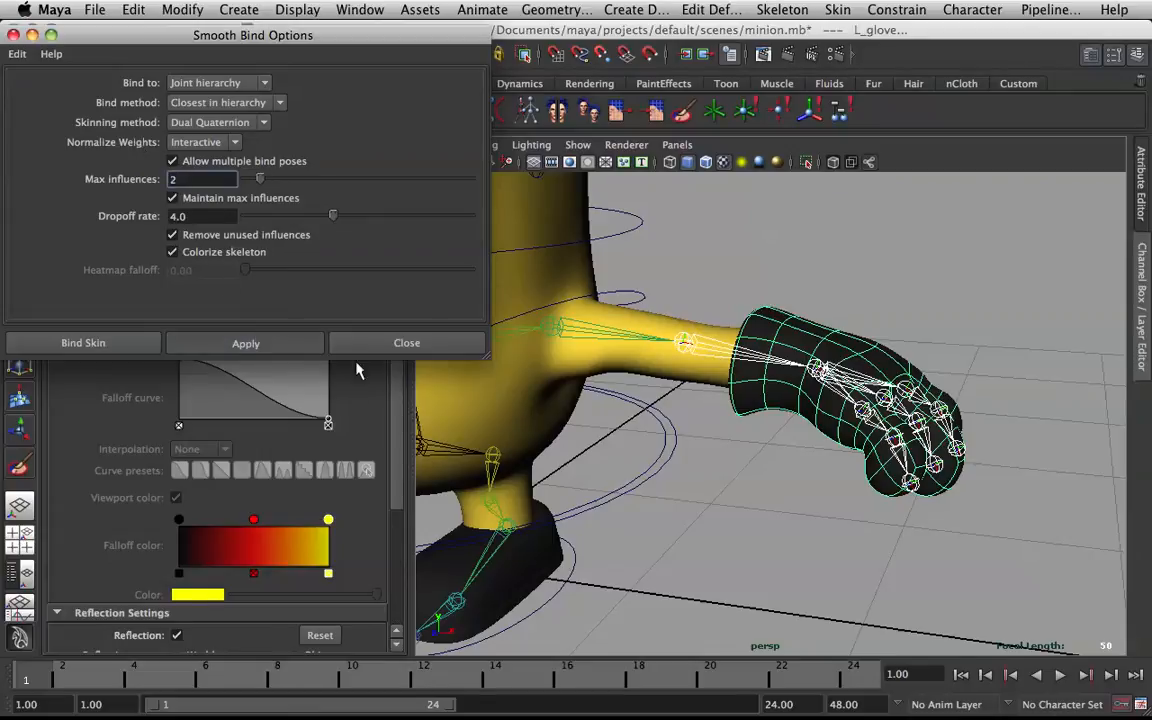
pyautogui.click(433, 348)
# Try bending the index finger sideways at L_index2_Joint to test how the glove deforms, and undo the rotation
pyautogui.keyDown('alt'); pyautogui.moveTo(812, 362); pyautogui.dragTo(663, 361); pyautogui.keyUp('alt')
pyautogui.scroll(3, 698, 348)
pyautogui.click(590, 417)
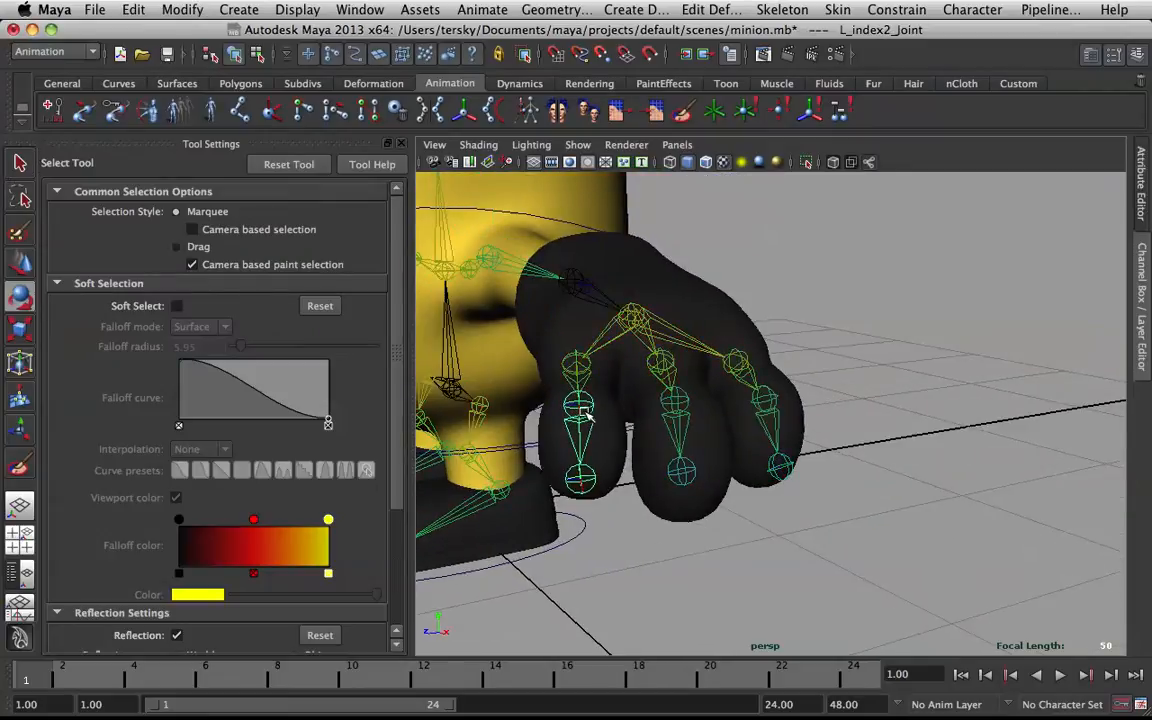
pyautogui.press('e')
pyautogui.moveTo(596, 401); pyautogui.dragTo(604, 427)
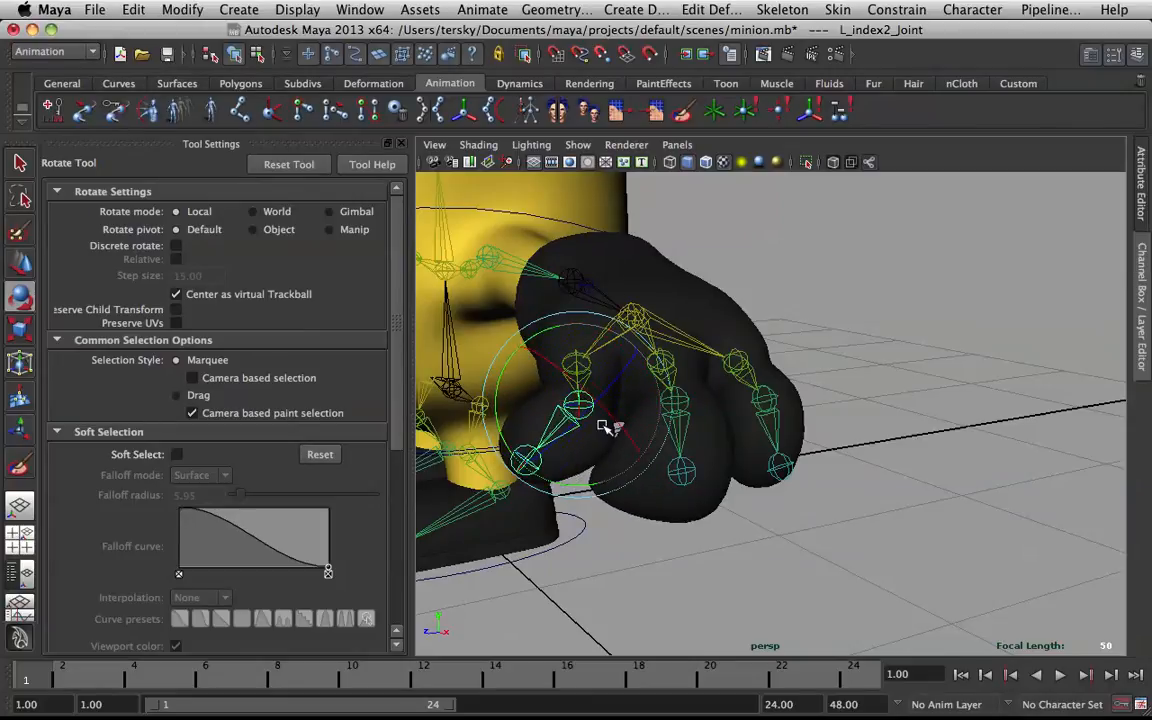
pyautogui.keyDown('alt'); pyautogui.moveTo(637, 478); pyautogui.dragTo(657, 320); pyautogui.keyUp('alt')
# Show the channel values of the index finger's base joint and rotate that joint sideways, away from the middle finger
pyautogui.press('q')
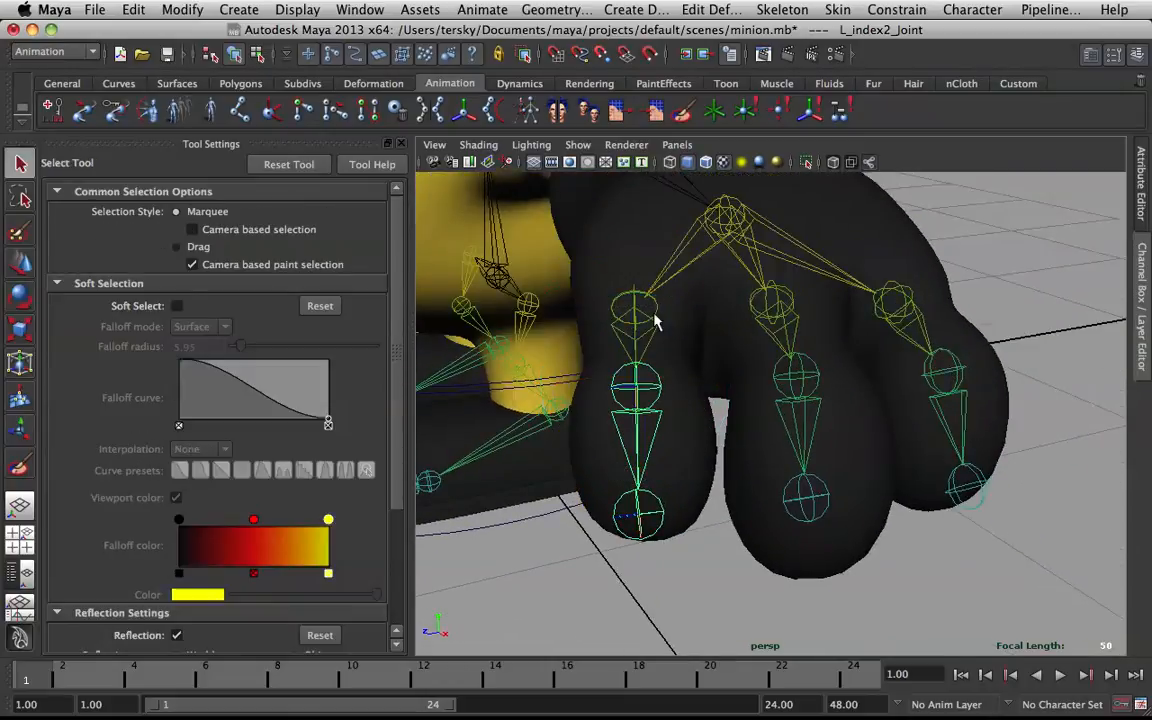
pyautogui.press('e')
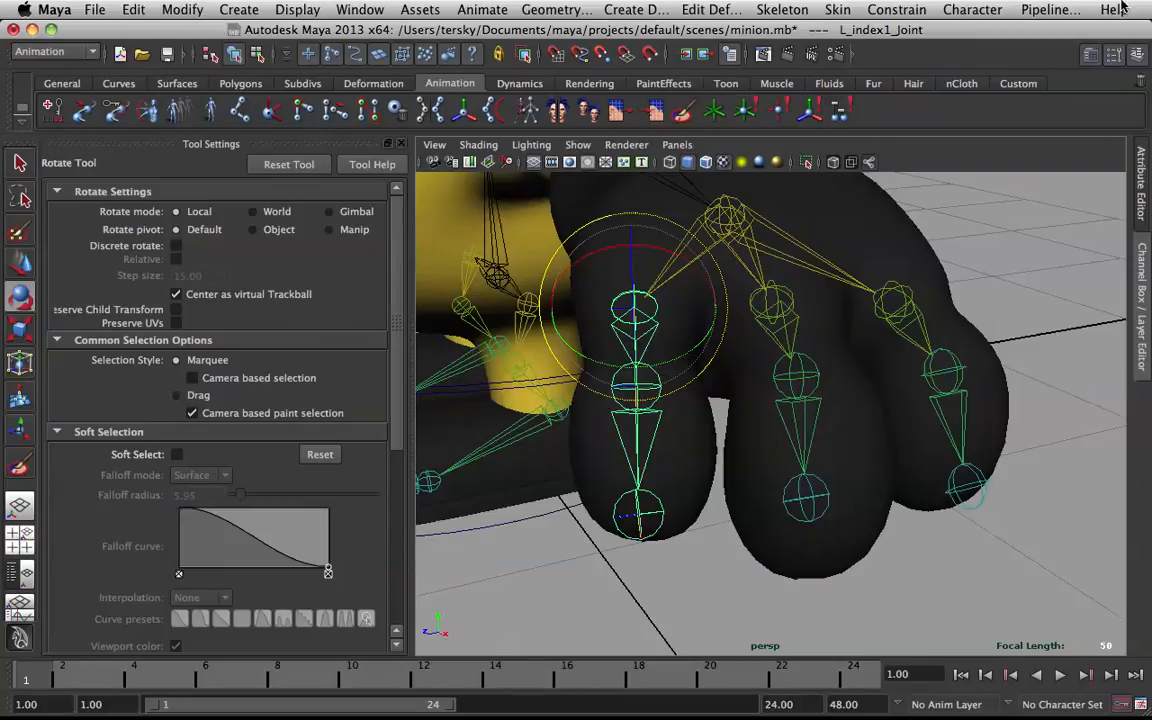
pyautogui.click(1142, 180)
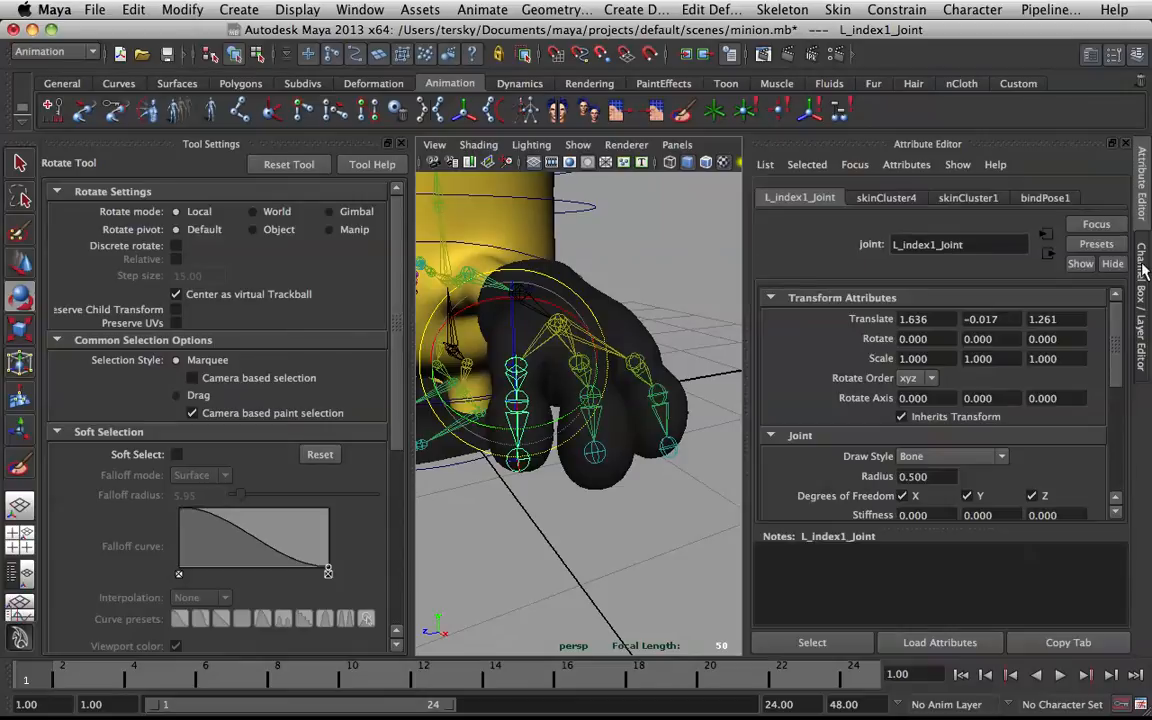
pyautogui.click(1143, 272)
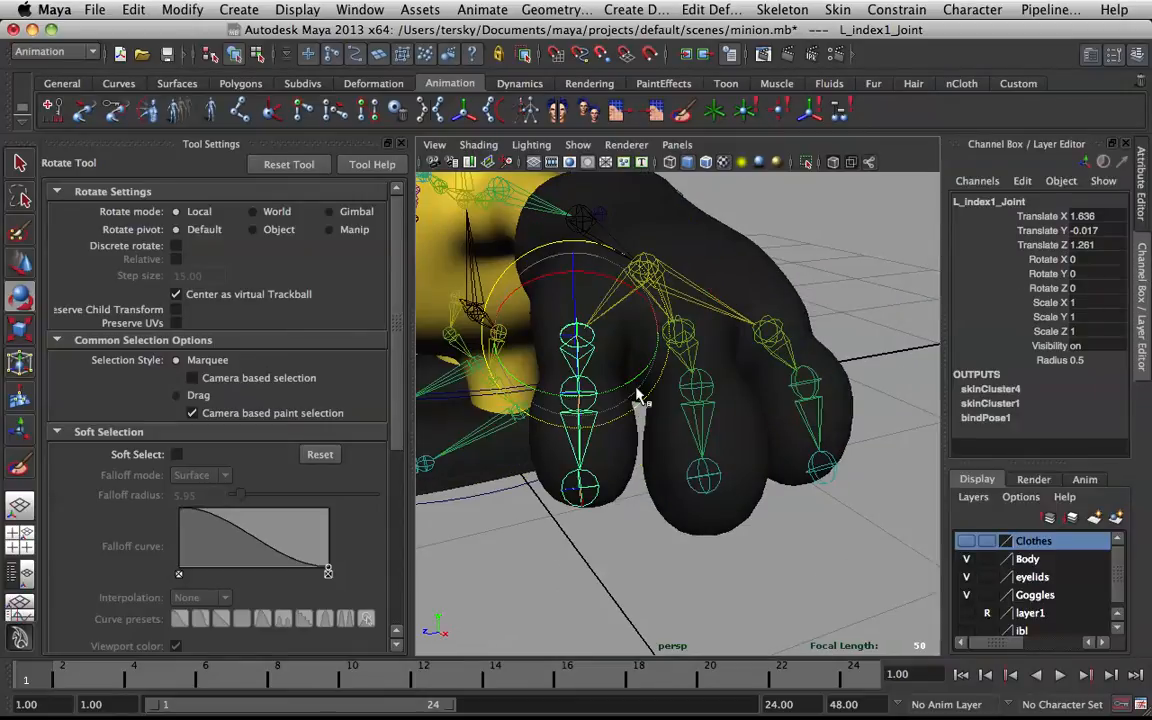
pyautogui.moveTo(633, 388); pyautogui.dragTo(588, 398)
pyautogui.press('q')
# Select the glove vertices where the index and middle fingertips nearly touch and inspect the skin weights of L_index1_Joint
pyautogui.click(605, 455)
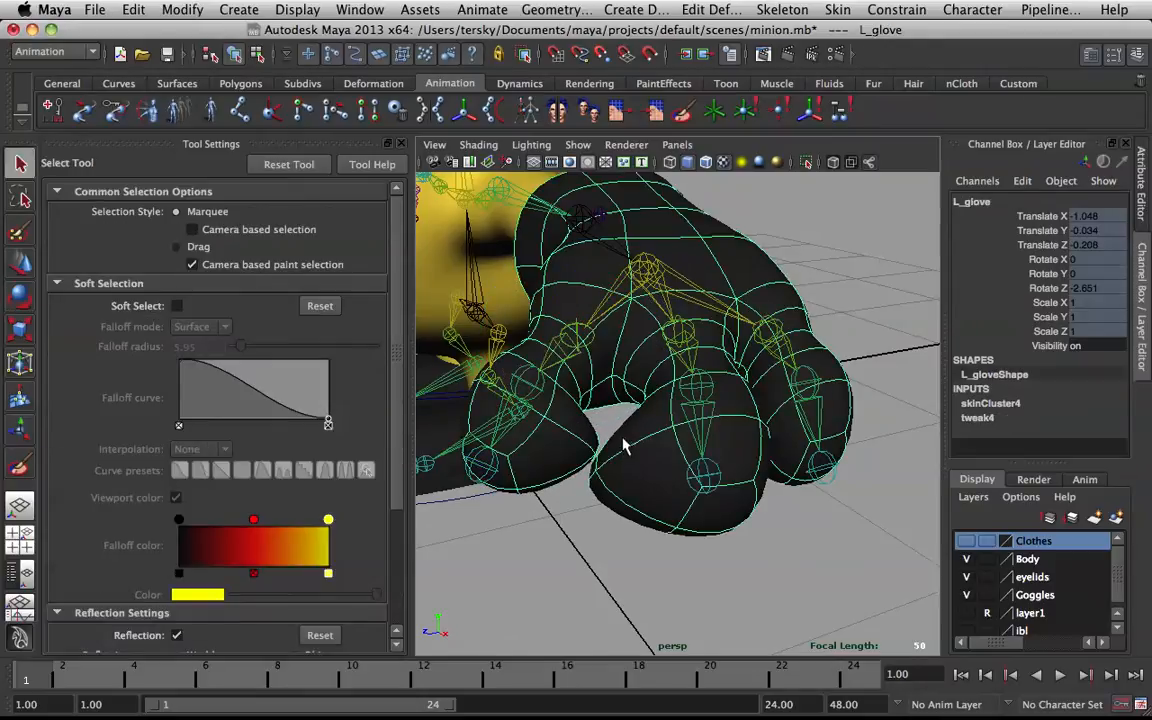
pyautogui.moveTo(623, 443); pyautogui.dragTo(553, 398, button='right')
pyautogui.keyDown('alt'); pyautogui.moveTo(573, 409); pyautogui.dragTo(610, 440); pyautogui.keyUp('alt')
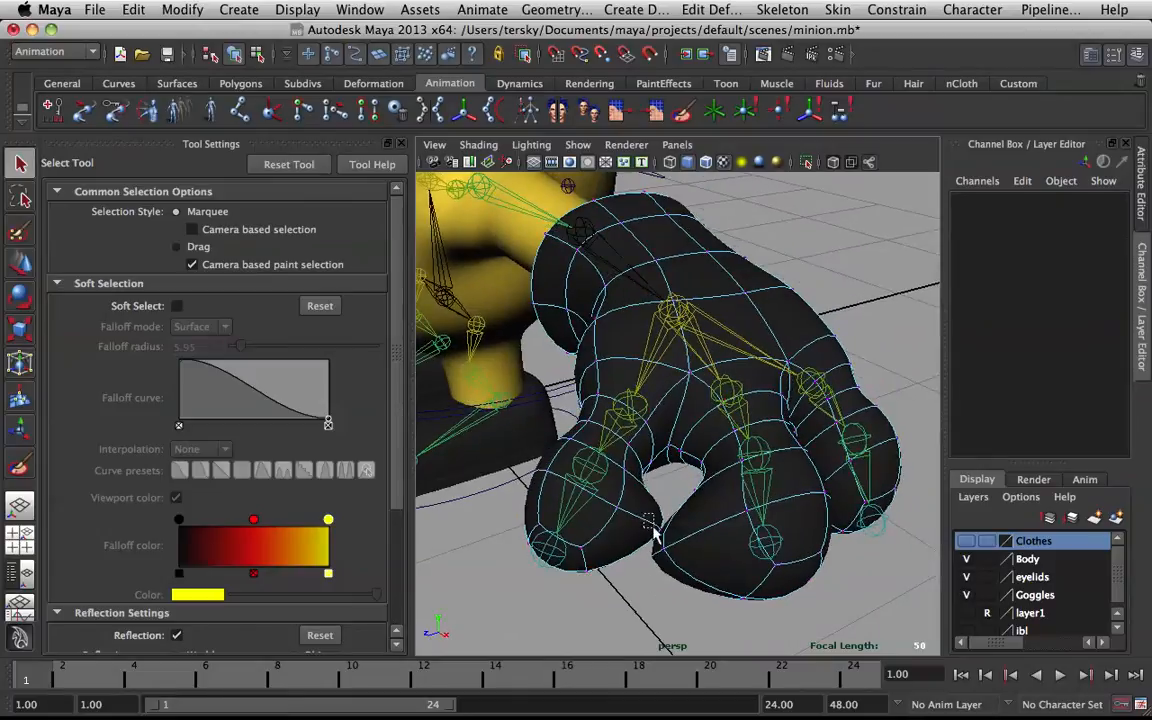
pyautogui.moveTo(675, 580); pyautogui.dragTo(675, 580)
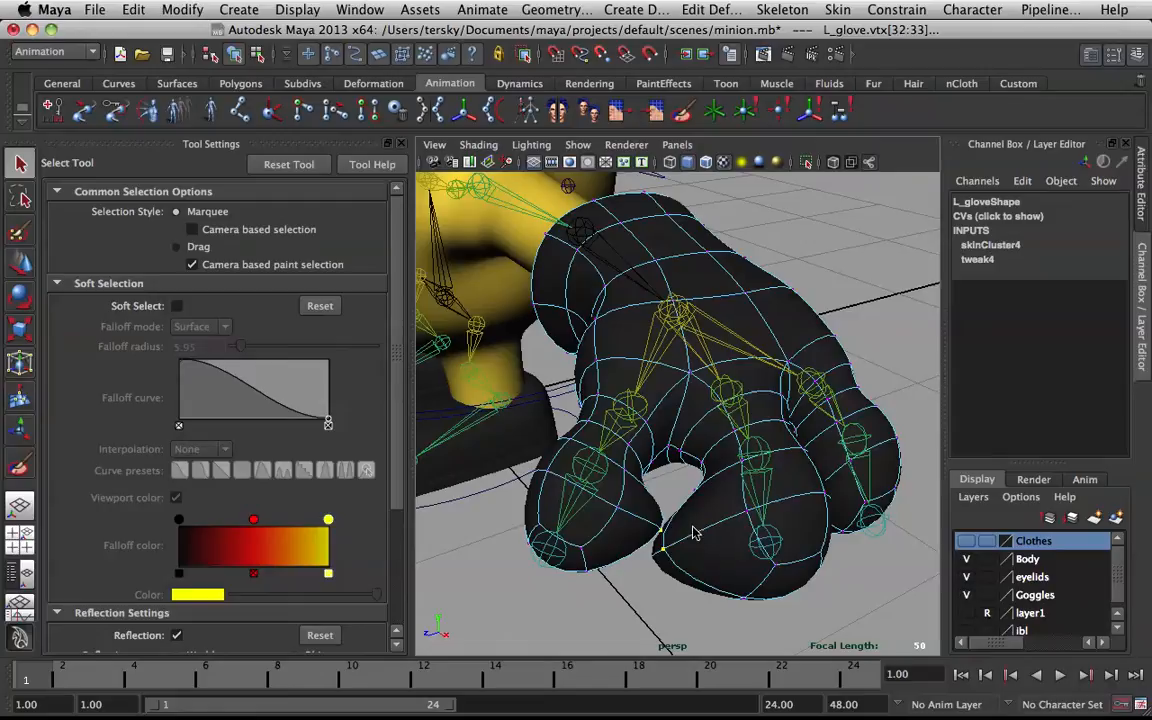
pyautogui.keyDown('shift'); pyautogui.rightClick(695, 532); pyautogui.keyUp('shift')
pyautogui.moveTo(693, 532)
pyautogui.keyDown('shift'); pyautogui.mouseDown(button='right')
pyautogui.moveTo(727, 522)
pyautogui.moveTo(694, 527)
pyautogui.mouseUp(button='right'); pyautogui.keyUp('shift')
pyautogui.moveTo(697, 390)
pyautogui.mouseDown(button='right')
pyautogui.moveTo(675, 515)
pyautogui.moveTo(629, 379)
pyautogui.mouseUp(button='right')
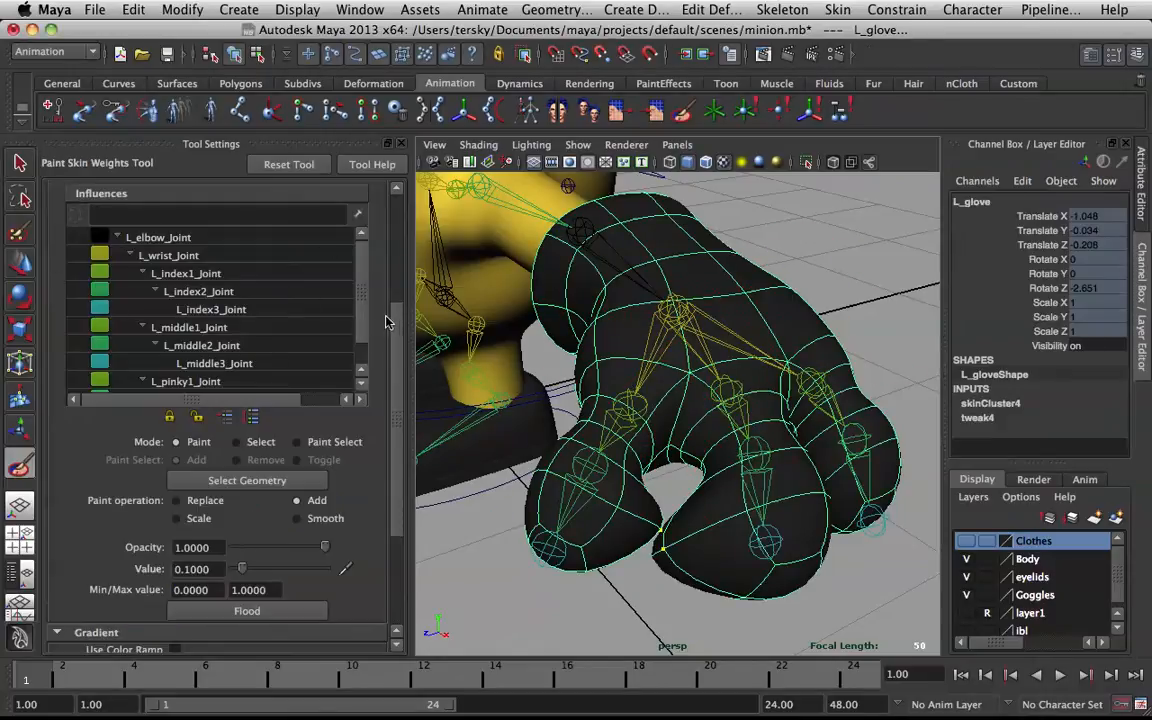
pyautogui.scroll(5, 352, 249)
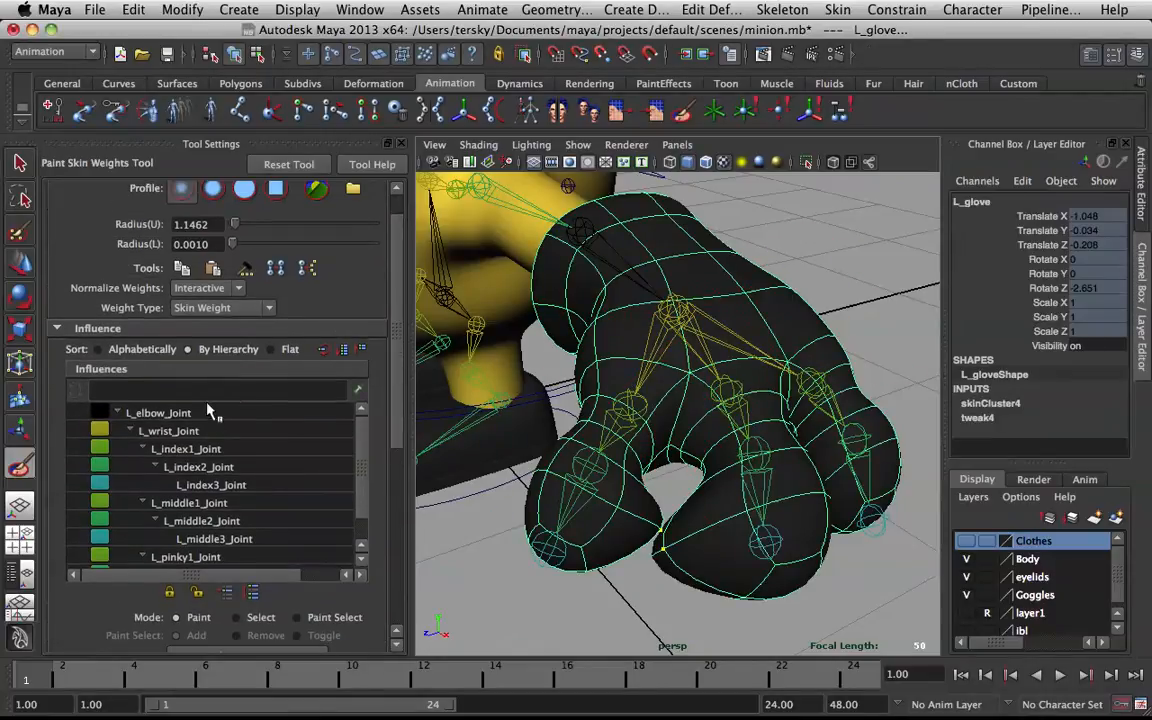
pyautogui.click(214, 450)
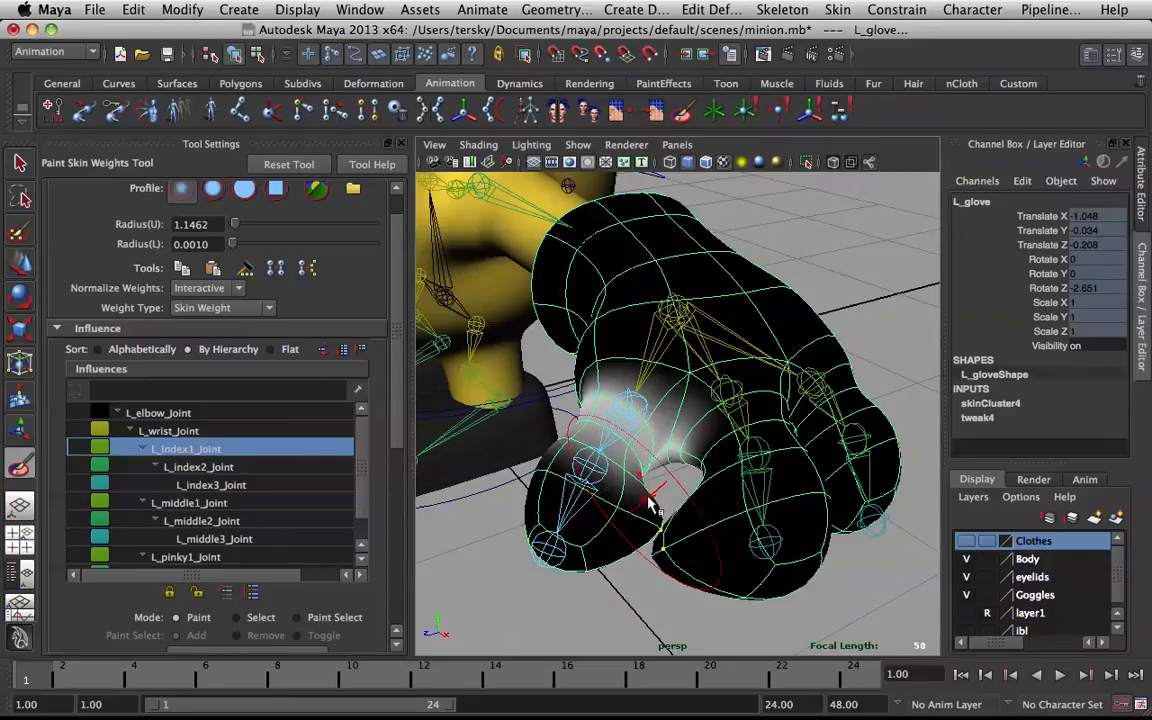
pyautogui.press('q')
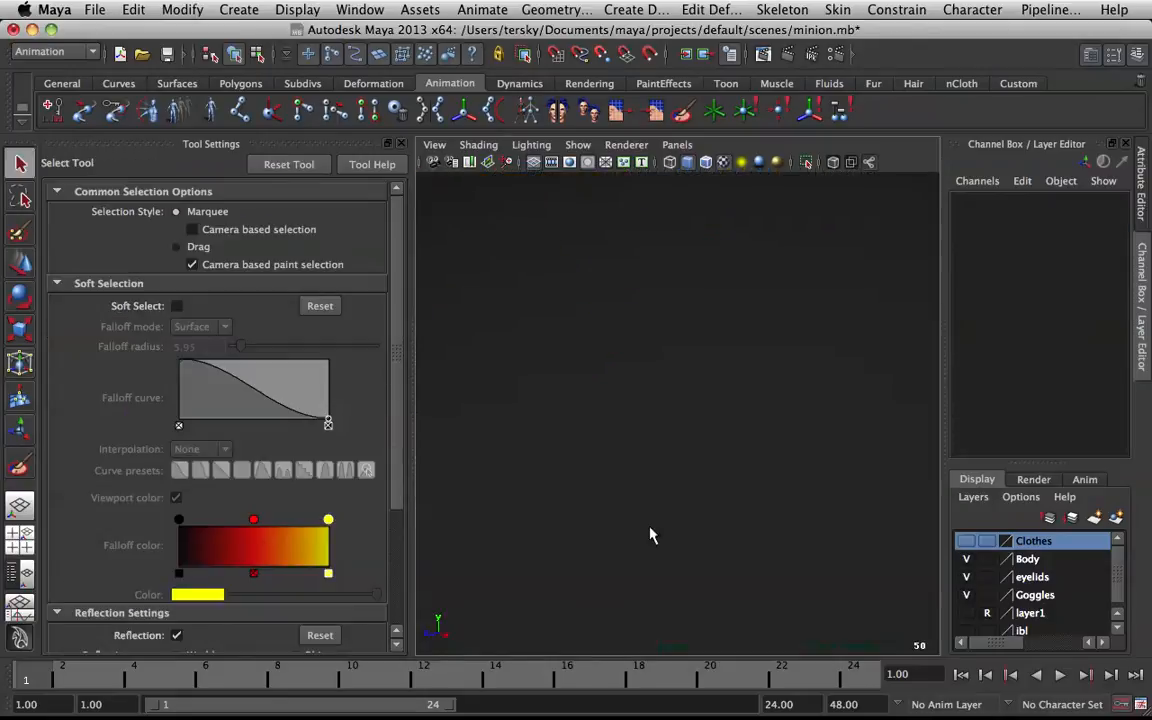
# Select the glove edge crossing the index finger between its middle and tip joints and convert it to a vertex selection around the finger
pyautogui.keyDown('alt'); pyautogui.moveTo(626, 469); pyautogui.dragTo(663, 405, button='right'); pyautogui.keyUp('alt')
pyautogui.click(660, 403)
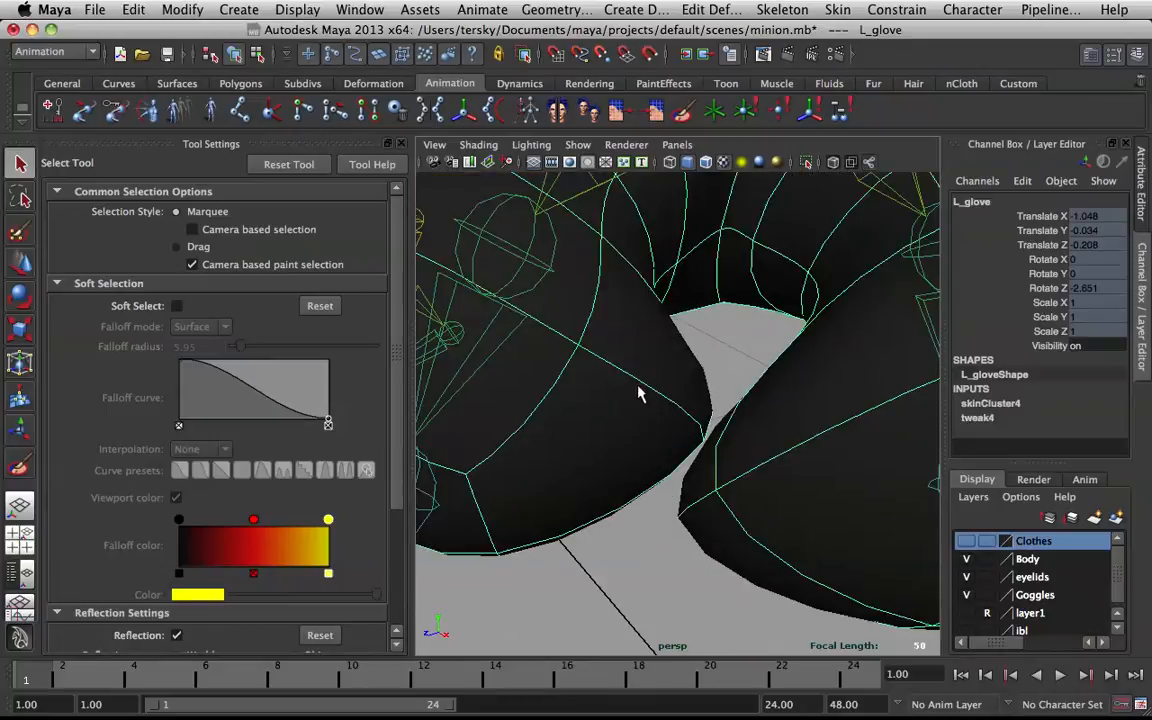
pyautogui.keyDown('alt'); pyautogui.moveTo(545, 338); pyautogui.dragTo(648, 391, button='middle'); pyautogui.keyUp('alt')
pyautogui.moveTo(712, 413); pyautogui.dragTo(710, 342, button='right')
pyautogui.click(708, 425)
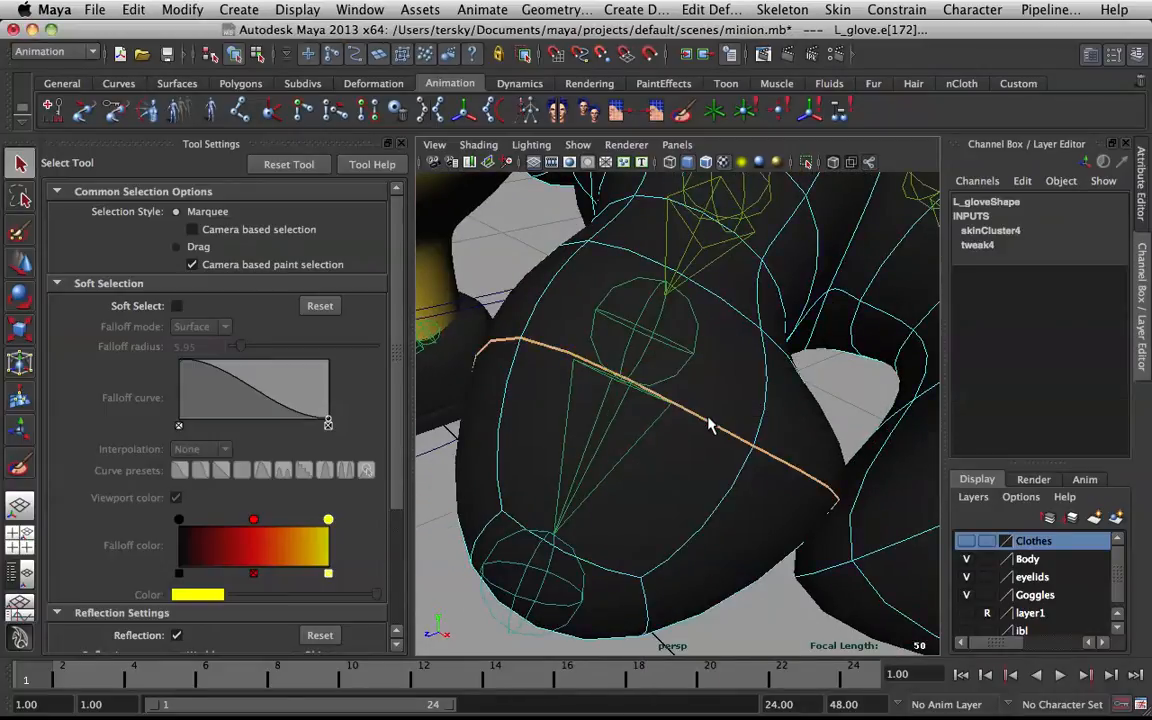
pyautogui.keyDown('ctrl'); pyautogui.moveTo(708, 425); pyautogui.dragTo(630, 417, button='right'); pyautogui.keyUp('ctrl')
# Start the Paint Skin Weights tool on the selected index finger vertices with L_index2_Joint as the influence
pyautogui.moveTo(742, 392)
pyautogui.mouseDown(button='right')
pyautogui.moveTo(742, 418)
pyautogui.moveTo(690, 407)
pyautogui.moveTo(665, 370)
pyautogui.mouseUp(button='right')
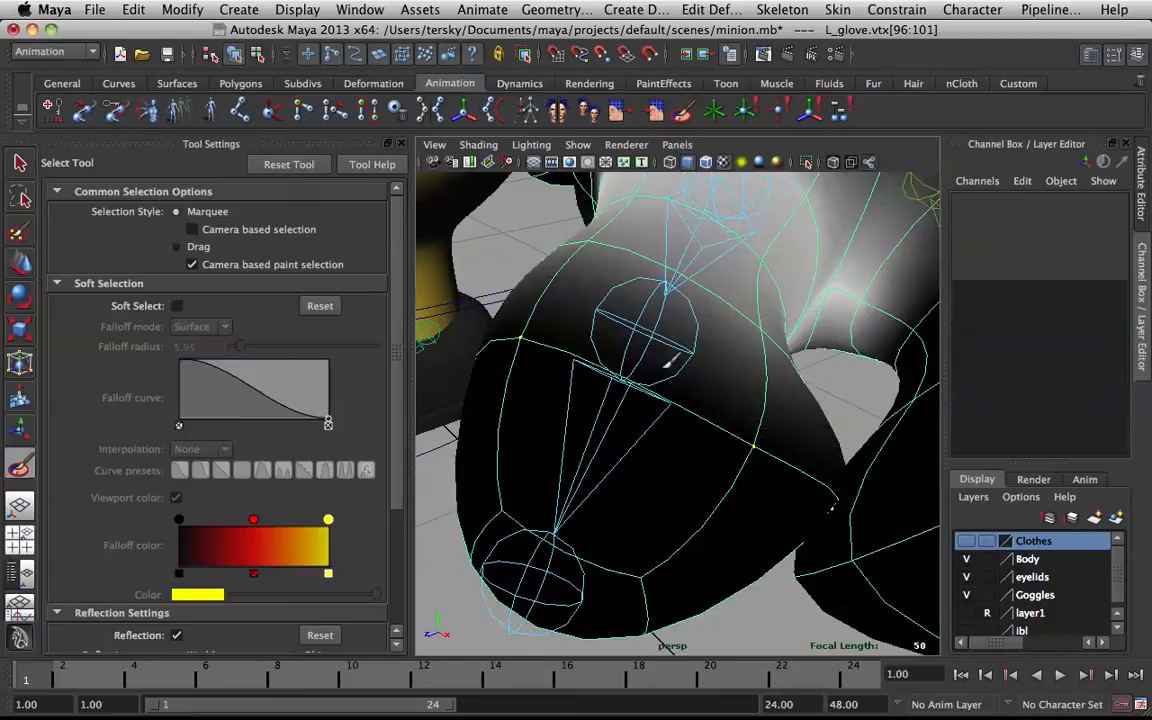
pyautogui.moveTo(590, 360)
pyautogui.mouseDown(button='right')
pyautogui.moveTo(555, 355)
pyautogui.moveTo(560, 305)
pyautogui.mouseUp(button='right')
pyautogui.keyDown('alt'); pyautogui.moveTo(632, 342); pyautogui.dragTo(565, 450, button='right'); pyautogui.keyUp('alt')
pyautogui.keyDown('alt'); pyautogui.moveTo(657, 385); pyautogui.dragTo(630, 378); pyautogui.keyUp('alt')
pyautogui.keyDown('alt'); pyautogui.moveTo(570, 420); pyautogui.dragTo(653, 381, button='right'); pyautogui.keyUp('alt')
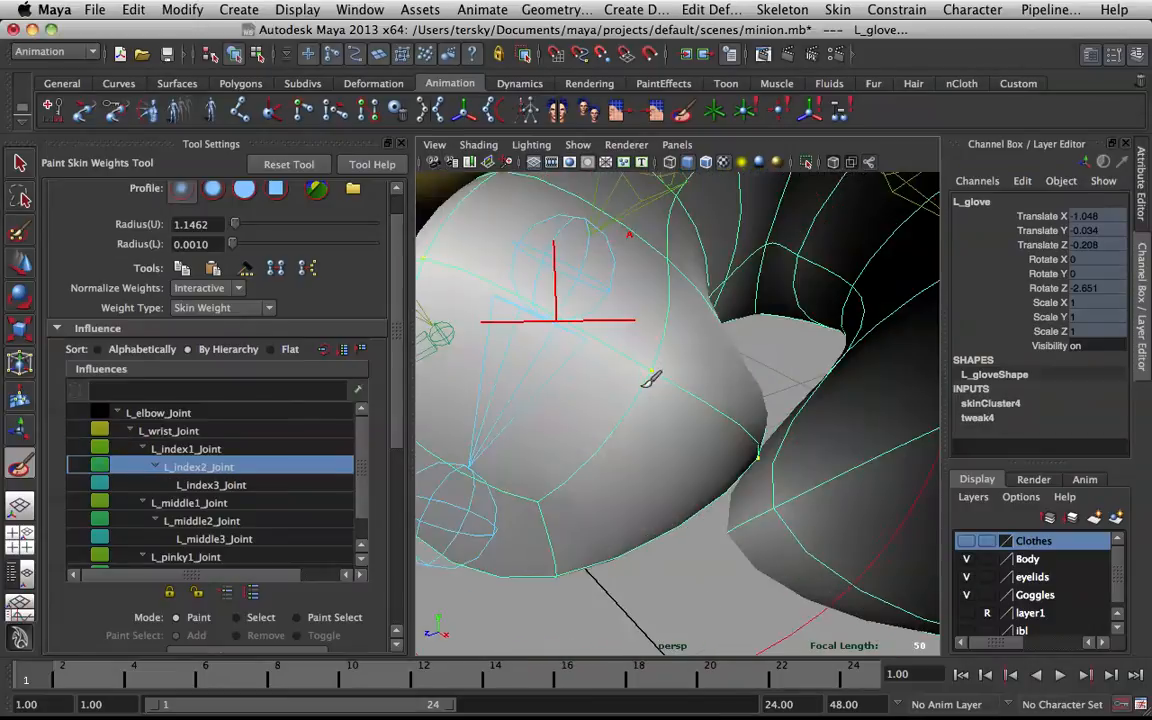
# Set the paint operation to Replace with value 1.0 and flood the selected index finger vertices
pyautogui.scroll(-2, 376, 458)
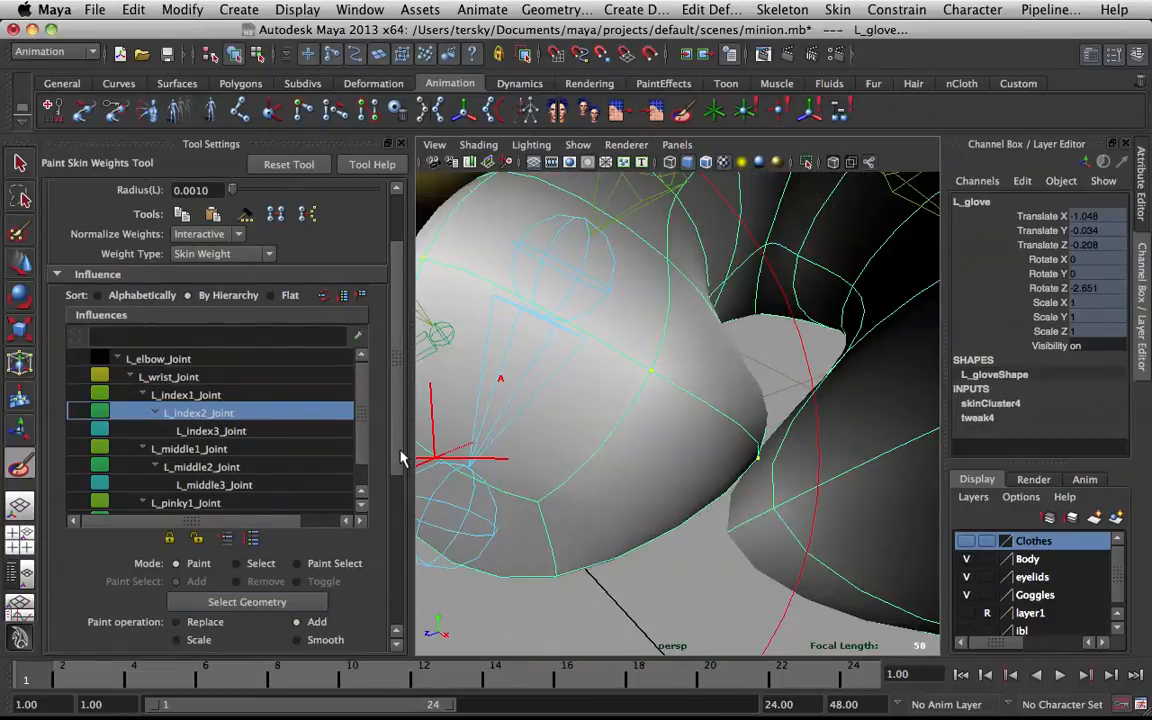
pyautogui.scroll(-2, 400, 405)
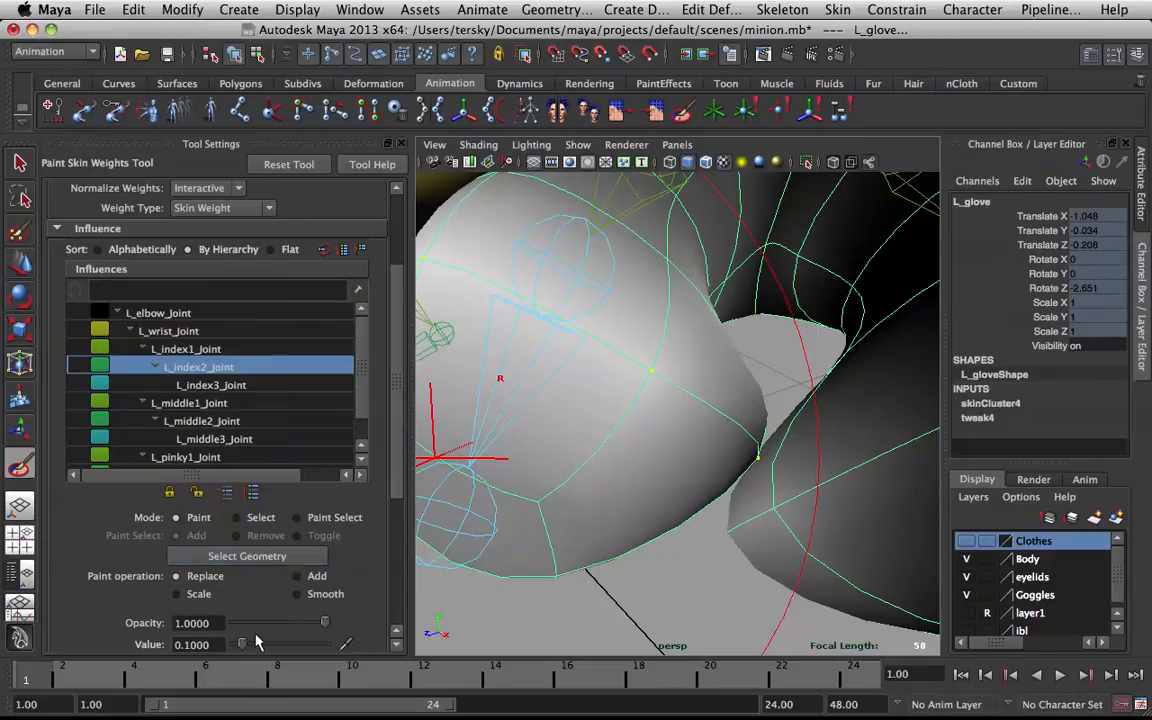
pyautogui.moveTo(253, 643); pyautogui.dragTo(328, 644)
pyautogui.scroll(-5, 393, 420)
pyautogui.click(318, 479)
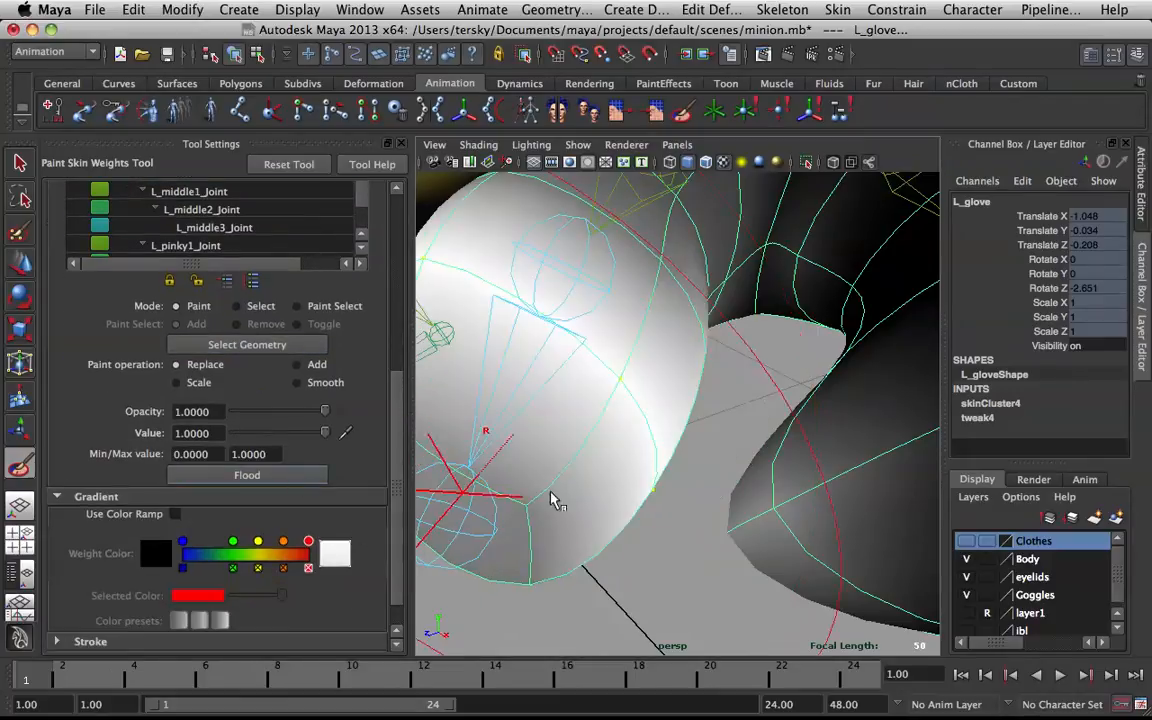
pyautogui.scroll(-5, 663, 391)
pyautogui.press('q')
pyautogui.click(712, 514)
# Select the glove edge crossing the middle finger between its middle and tip joints and convert it to vertices around the finger
pyautogui.click(755, 435)
pyautogui.moveTo(762, 400); pyautogui.dragTo(766, 343, button='right')
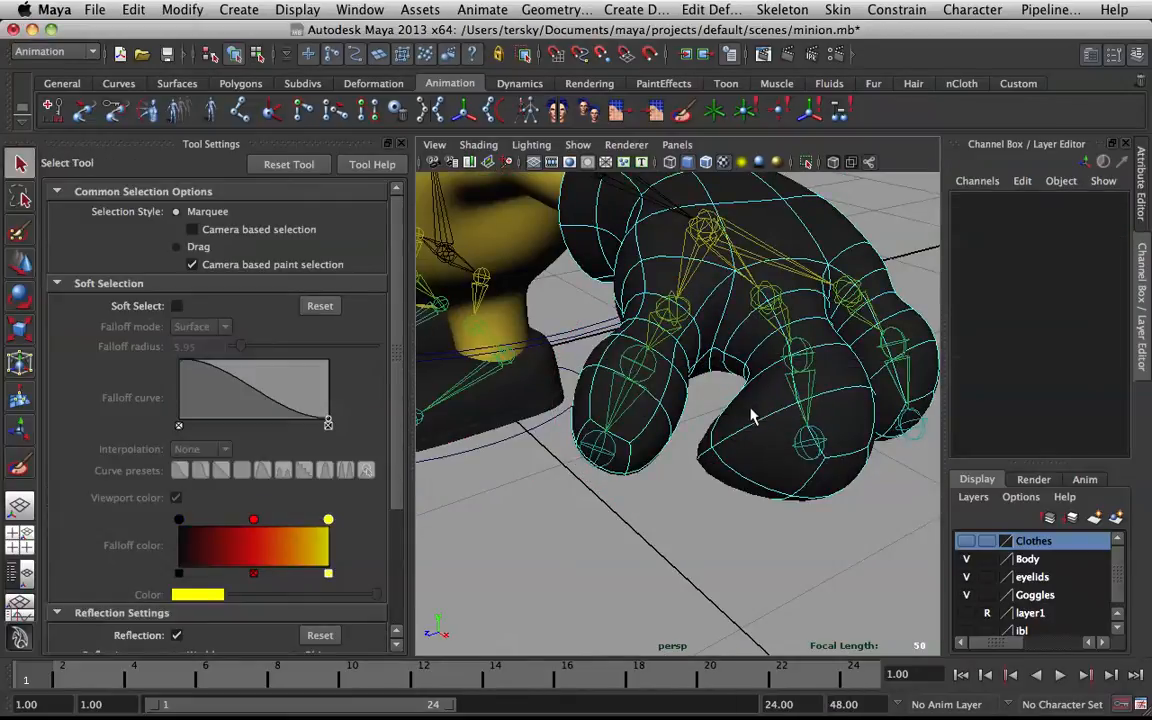
pyautogui.click(755, 430)
pyautogui.moveTo(755, 390)
pyautogui.mouseDown(button='right')
pyautogui.moveTo(699, 391)
pyautogui.moveTo(689, 372)
pyautogui.mouseUp(button='right')
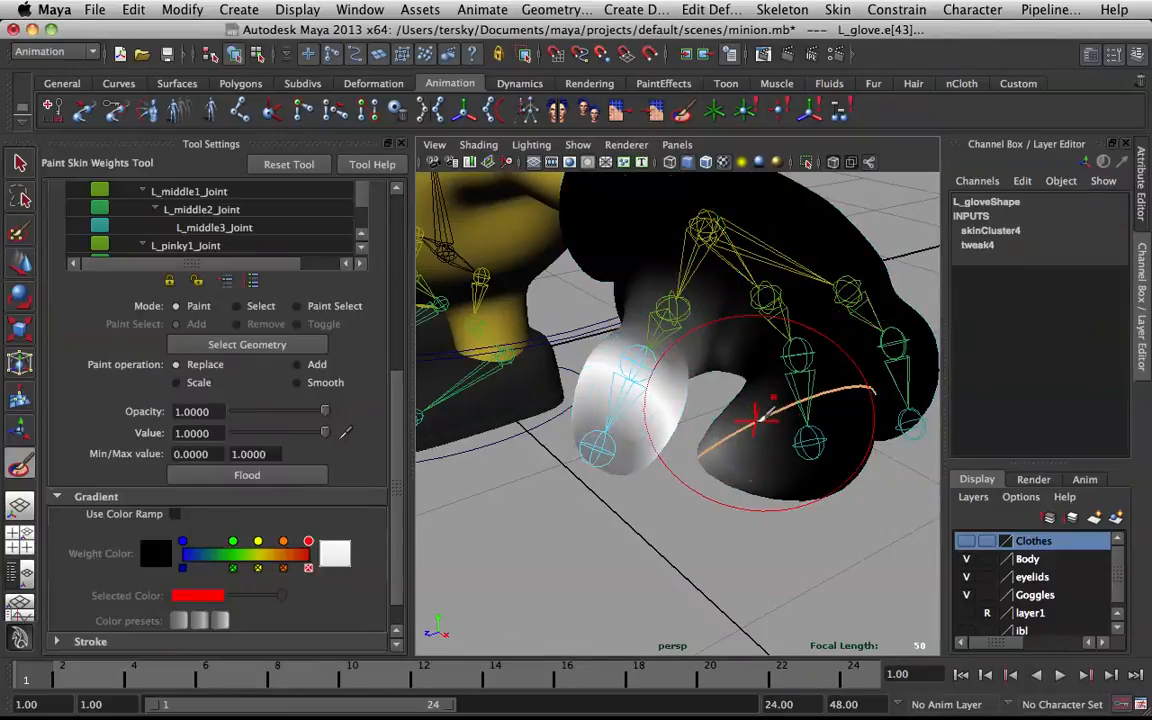
pyautogui.press('q')
pyautogui.keyDown('ctrl'); pyautogui.moveTo(757, 428); pyautogui.dragTo(672, 419, button='right'); pyautogui.keyUp('ctrl')
# Flood the selected middle finger vertices with full weight to L_middle2_Joint using Paint Skin Weights
pyautogui.moveTo(755, 390)
pyautogui.mouseDown(button='right')
pyautogui.moveTo(678, 397)
pyautogui.moveTo(640, 370)
pyautogui.mouseUp(button='right')
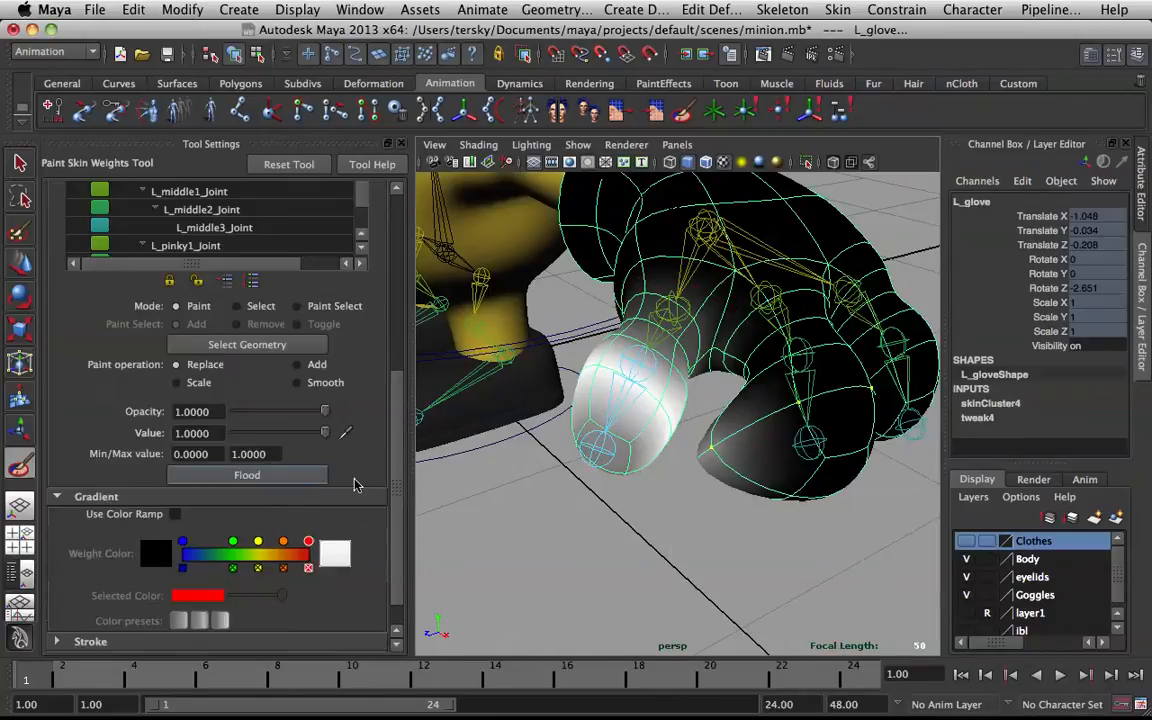
pyautogui.moveTo(800, 358); pyautogui.dragTo(801, 318, button='right')
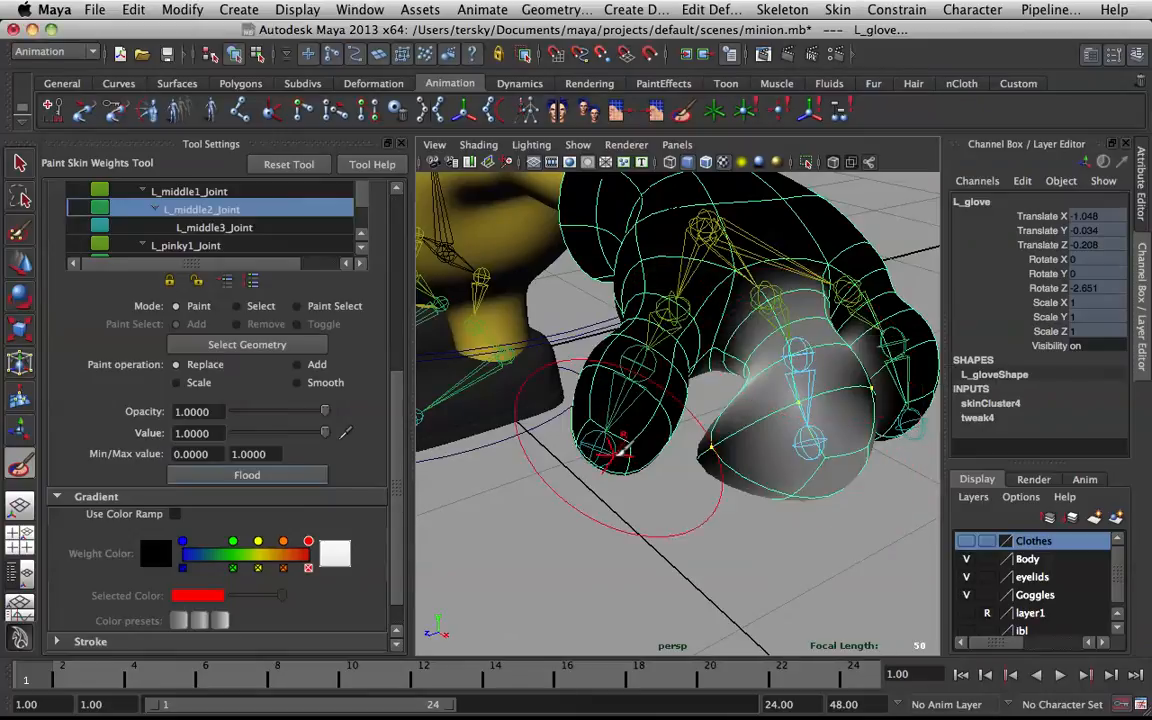
pyautogui.click(292, 476)
pyautogui.moveTo(865, 385)
pyautogui.keyDown('alt'); pyautogui.mouseDown()
pyautogui.moveTo(882, 347)
pyautogui.moveTo(897, 350)
pyautogui.mouseUp(); pyautogui.keyUp('alt')
pyautogui.press('q')
pyautogui.click(798, 289)
# Test-rotate the index finger's base joint, undo the test and reset the joint's Rotate Y to 0
pyautogui.keyDown('alt'); pyautogui.moveTo(630, 330); pyautogui.dragTo(690, 333); pyautogui.keyUp('alt')
pyautogui.click(618, 358)
pyautogui.press('e')
pyautogui.moveTo(646, 391); pyautogui.dragTo(697, 416)
pyautogui.press('super+z')
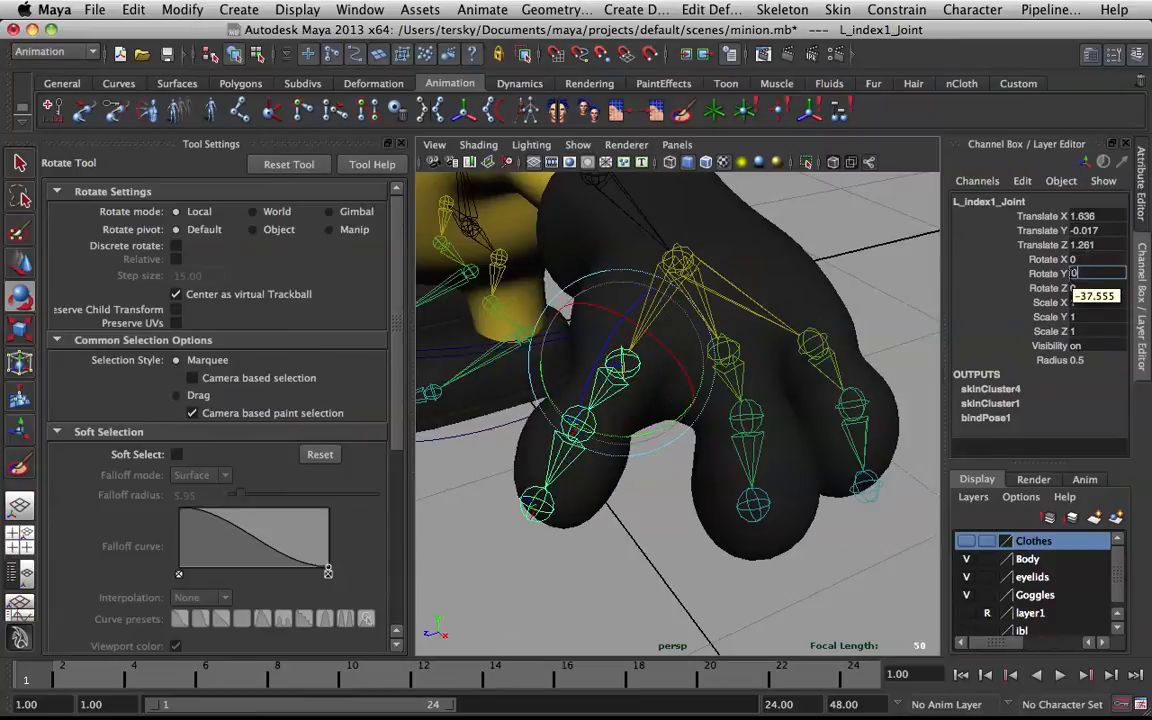
pyautogui.press('Return')
# Rotate the middle finger's base joint sideways toward the index finger to expose how the pinky side of the glove deforms
pyautogui.keyDown('alt'); pyautogui.moveTo(920, 237); pyautogui.dragTo(640, 255); pyautogui.keyUp('alt')
pyautogui.press('q')
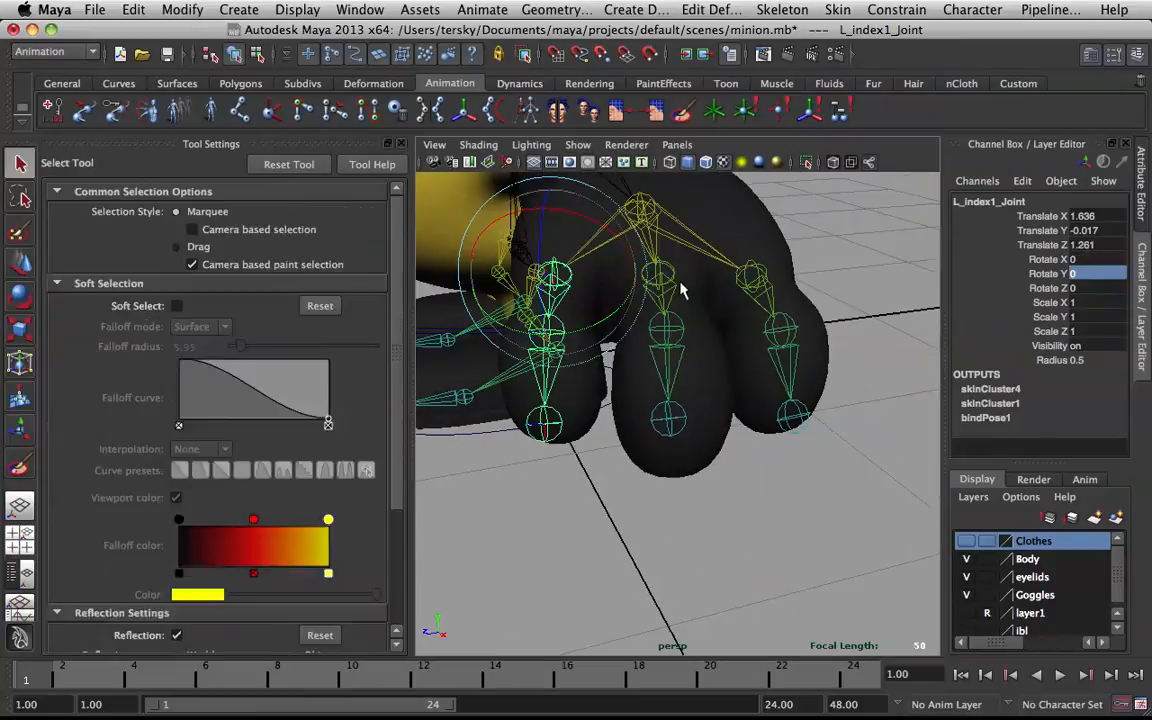
pyautogui.click(656, 272)
pyautogui.press('e')
pyautogui.moveTo(673, 291); pyautogui.dragTo(620, 307)
pyautogui.press('q')
# Select the glove vertex on the pinky's inner side and flood it with full weight to the pinky's middle joint
pyautogui.click(728, 352)
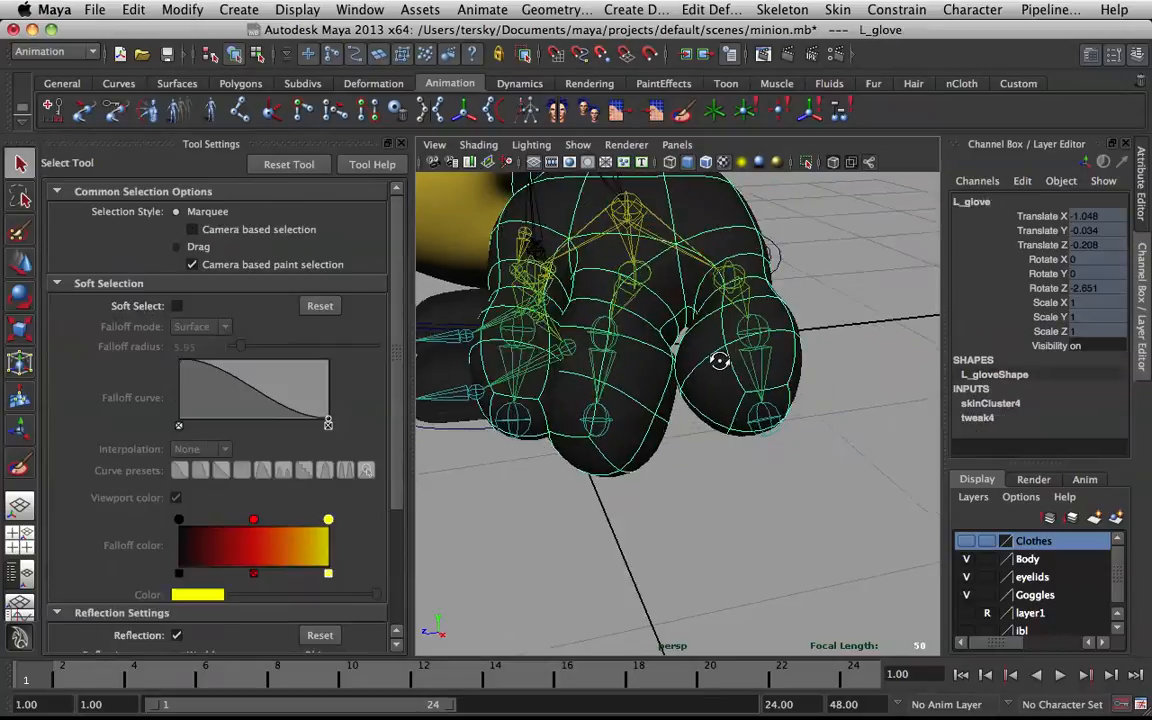
pyautogui.scroll(5, 698, 362)
pyautogui.moveTo(723, 293); pyautogui.dragTo(630, 268, button='right')
pyautogui.click(723, 278)
pyautogui.moveTo(752, 263); pyautogui.dragTo(647, 240, button='right')
pyautogui.moveTo(858, 262); pyautogui.dragTo(859, 218, button='right')
pyautogui.click(234, 475)
pyautogui.scroll(-5, 828, 368)
pyautogui.press('q')
pyautogui.click(738, 476)
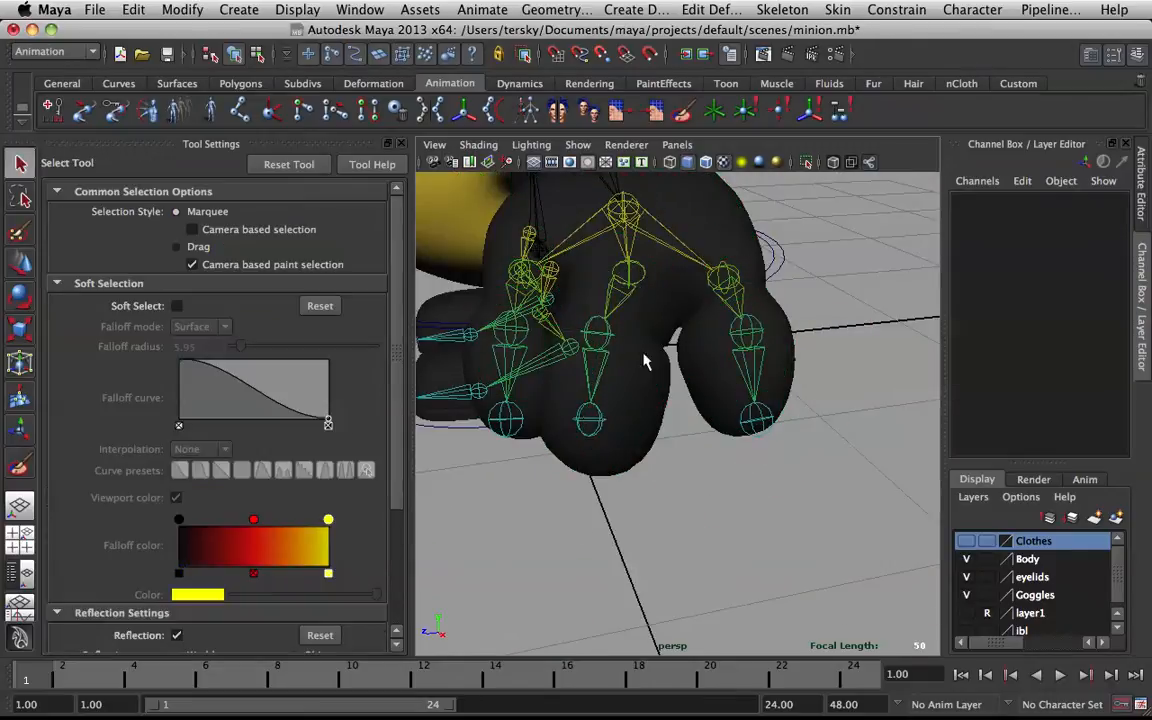
# Rotate the middle finger's base joint again to check the glove's deformation between the middle finger and the pinky
pyautogui.click(643, 270)
pyautogui.press('e')
pyautogui.moveTo(617, 300)
pyautogui.mouseDown()
pyautogui.moveTo(661, 303)
pyautogui.moveTo(655, 240)
pyautogui.moveTo(595, 300)
pyautogui.moveTo(580, 265)
pyautogui.moveTo(612, 268)
pyautogui.moveTo(620, 296)
pyautogui.mouseUp()
pyautogui.moveTo(657, 258); pyautogui.dragTo(628, 300)
pyautogui.press('q')
# Select the glove edge crossing the middle finger near its middle joint, on the pinky side
pyautogui.click(655, 408)
pyautogui.scroll(6, 655, 400)
pyautogui.scroll(-5, 660, 335)
pyautogui.click(666, 406)
pyautogui.rightClick(648, 354)
pyautogui.click(645, 343)
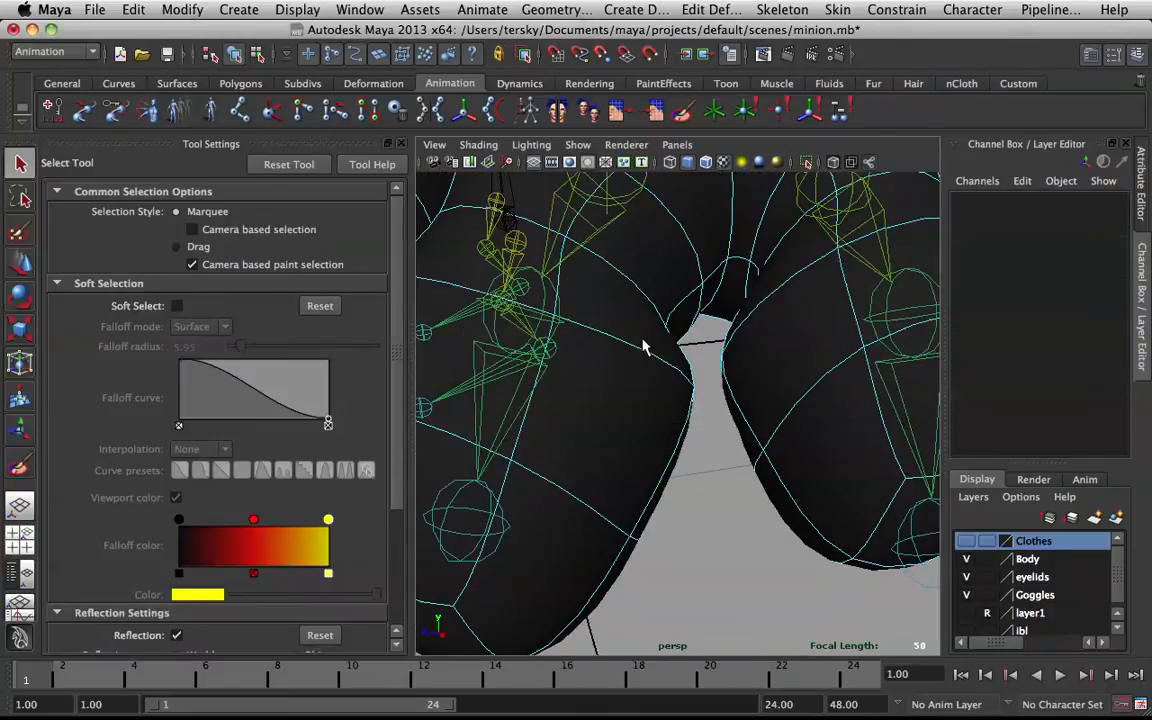
pyautogui.click(638, 342)
# Convert the selected edge to vertices and flood them with a weight of 1 to L_middle2_Joint
pyautogui.rightClick(636, 345)
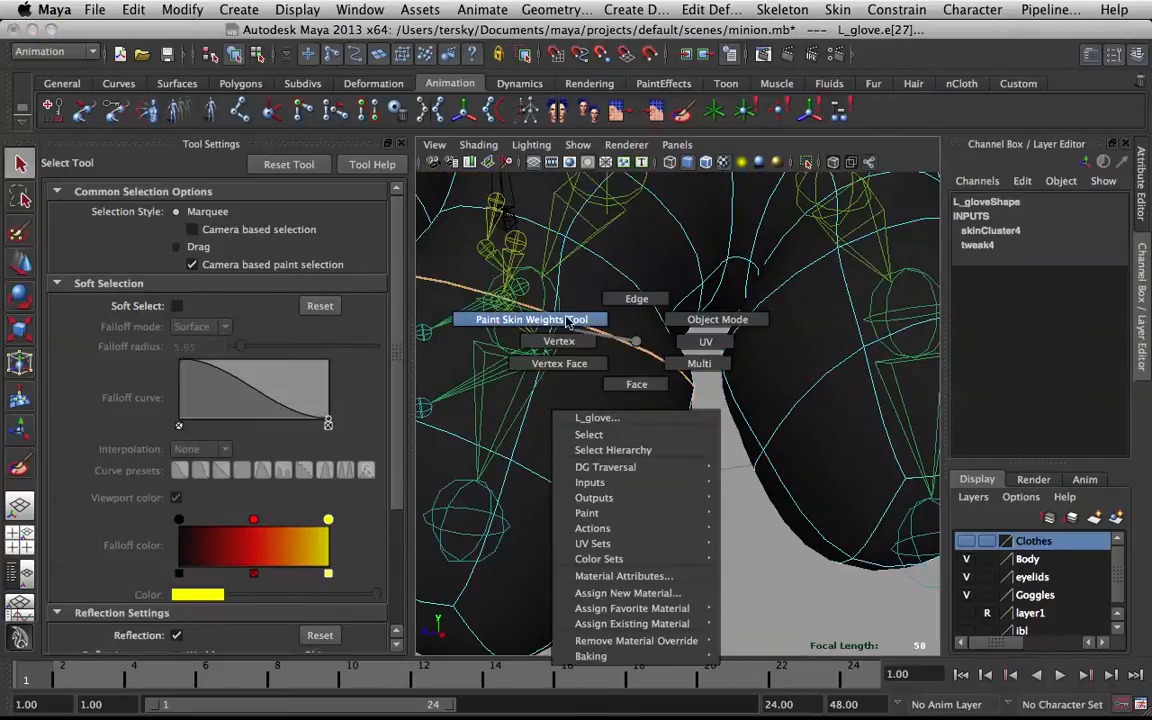
pyautogui.click(531, 319)
pyautogui.moveTo(520, 357); pyautogui.dragTo(521, 313, button='right')
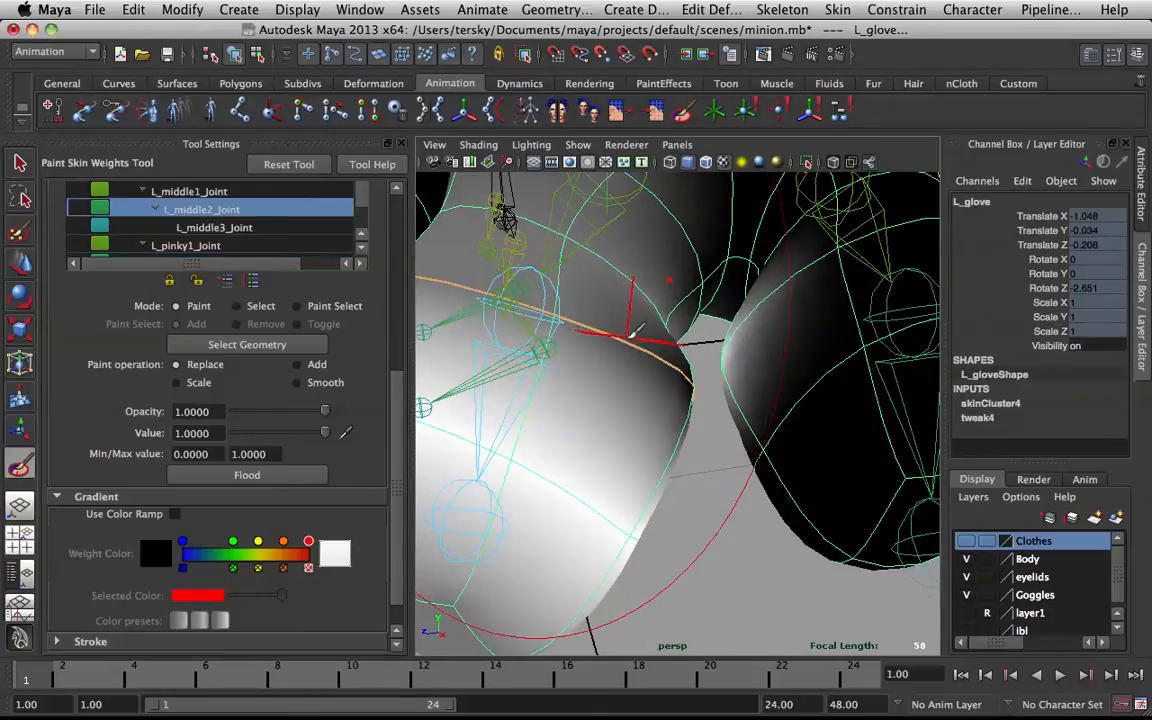
pyautogui.press('f')
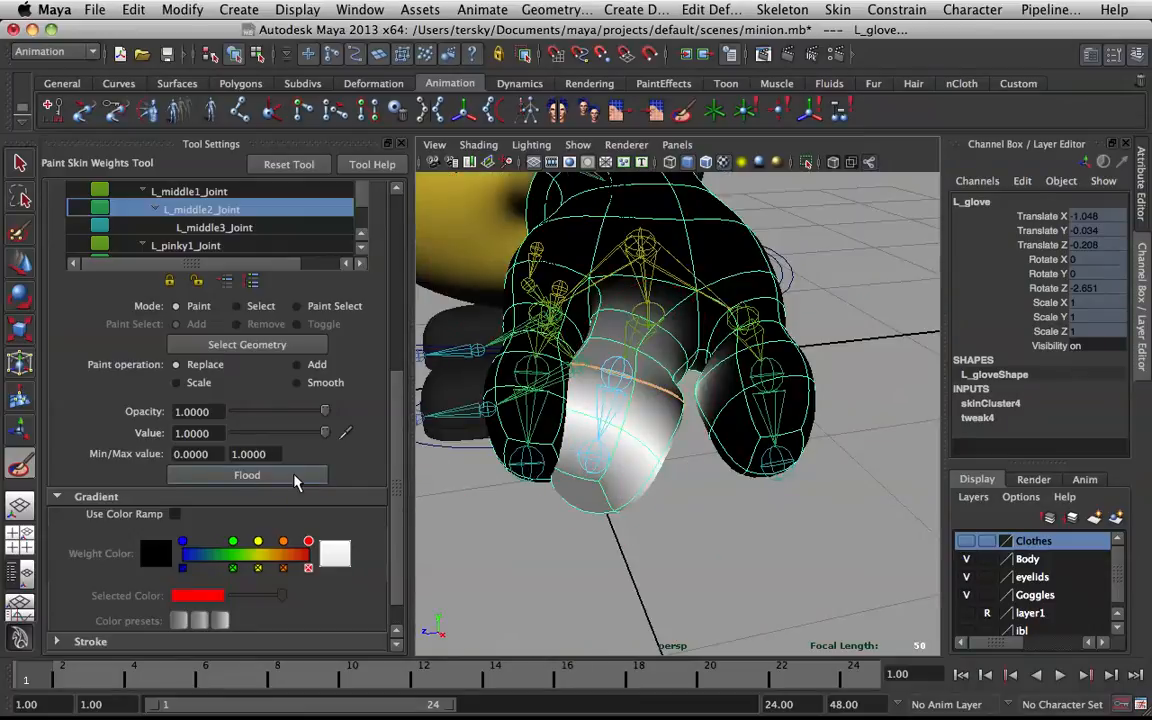
pyautogui.moveTo(664, 358)
pyautogui.mouseDown(button='right')
pyautogui.moveTo(668, 402)
pyautogui.moveTo(616, 359)
pyautogui.moveTo(663, 356)
pyautogui.moveTo(605, 335)
pyautogui.mouseUp(button='right')
pyautogui.press('q')
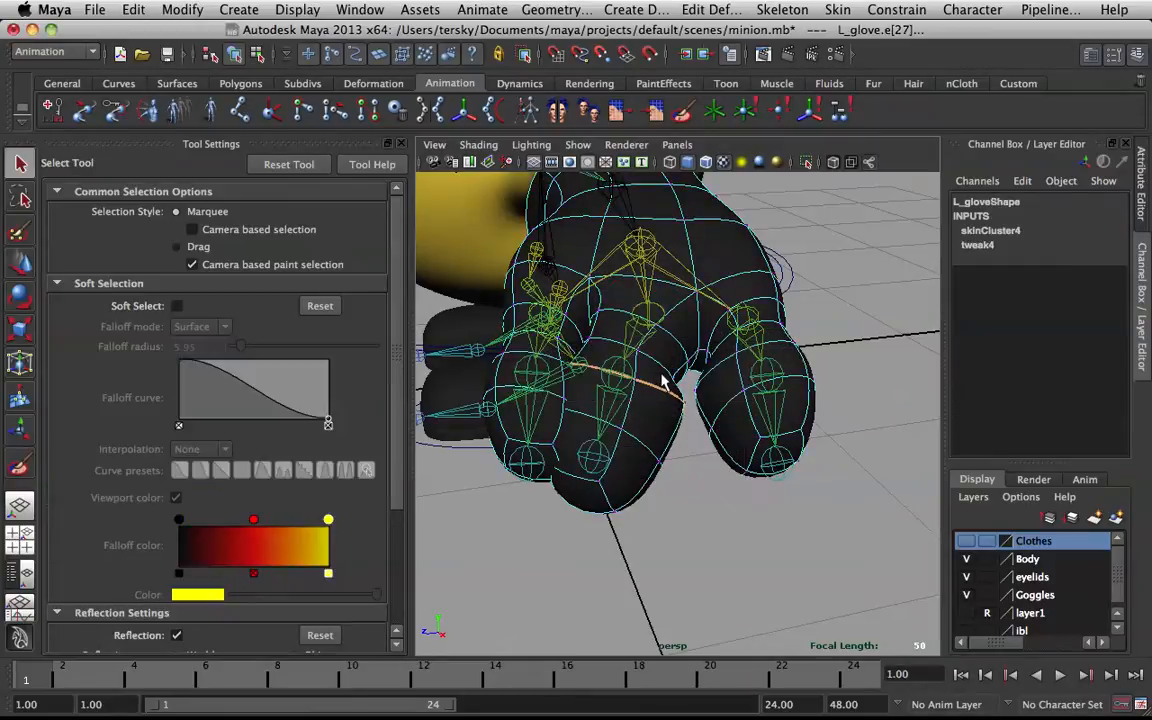
pyautogui.keyDown('shift'); pyautogui.moveTo(663, 381); pyautogui.dragTo(575, 376, button='right'); pyautogui.keyUp('shift')
pyautogui.moveTo(621, 340)
pyautogui.mouseDown(button='right')
pyautogui.moveTo(640, 360)
pyautogui.moveTo(630, 368)
pyautogui.moveTo(540, 352)
pyautogui.mouseUp(button='right')
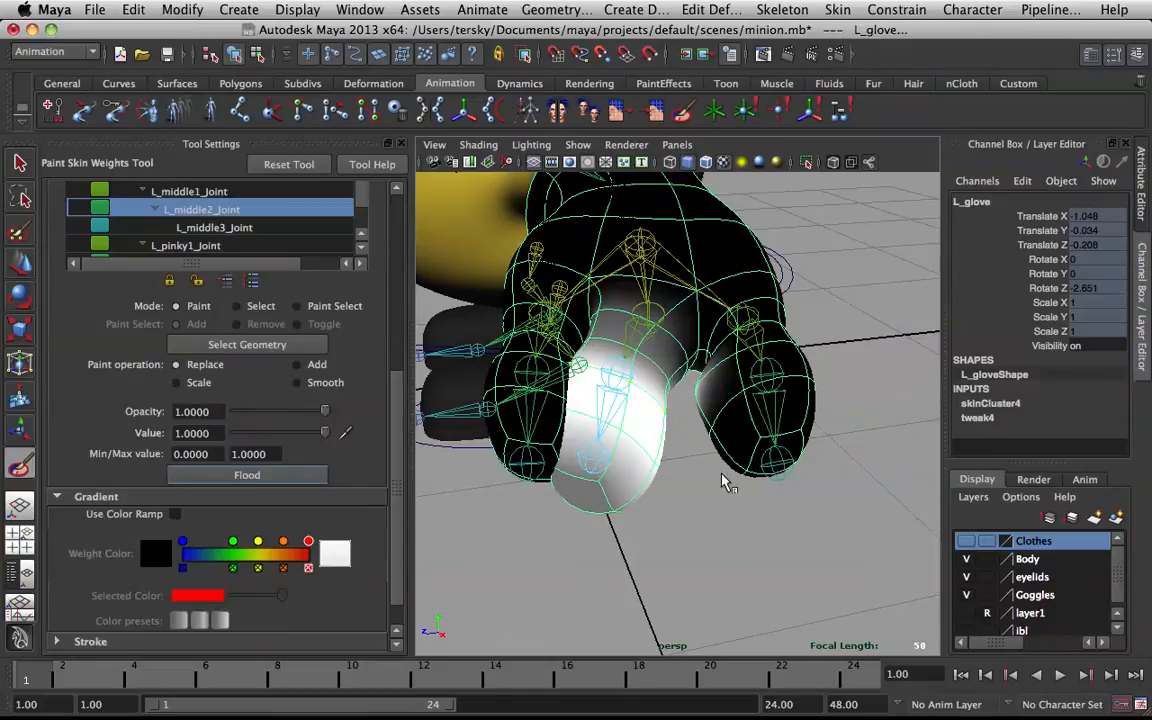
# Select the glove vertex on the pinky's inner side and flood it with a weight of 1 to the pinky's middle joint
pyautogui.press('q')
pyautogui.moveTo(723, 392); pyautogui.dragTo(722, 342, button='right')
pyautogui.moveTo(713, 385)
pyautogui.mouseDown(button='right')
pyautogui.moveTo(670, 410)
pyautogui.moveTo(706, 405)
pyautogui.mouseUp(button='right')
pyautogui.click(698, 397)
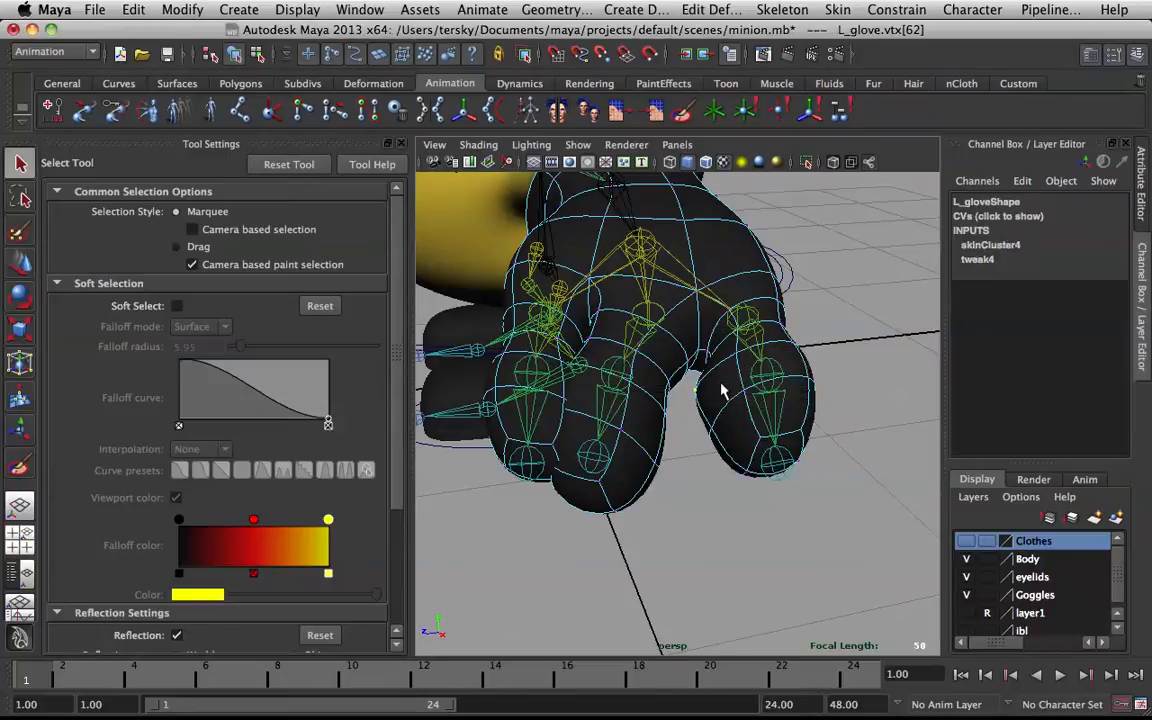
pyautogui.press('y')
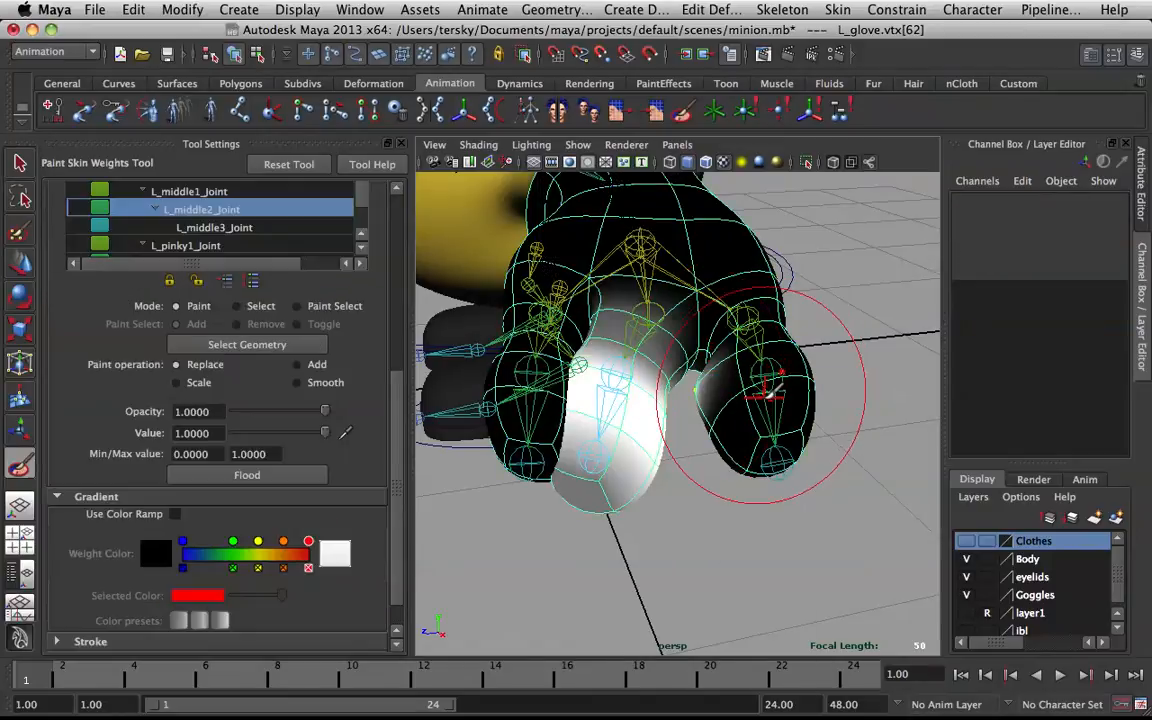
pyautogui.moveTo(765, 358)
pyautogui.mouseDown(button='right')
pyautogui.moveTo(766, 398)
pyautogui.moveTo(766, 316)
pyautogui.mouseUp(button='right')
pyautogui.moveTo(708, 352)
pyautogui.keyDown('alt'); pyautogui.mouseDown()
pyautogui.moveTo(751, 375)
pyautogui.moveTo(741, 373)
pyautogui.mouseUp(); pyautogui.keyUp('alt')
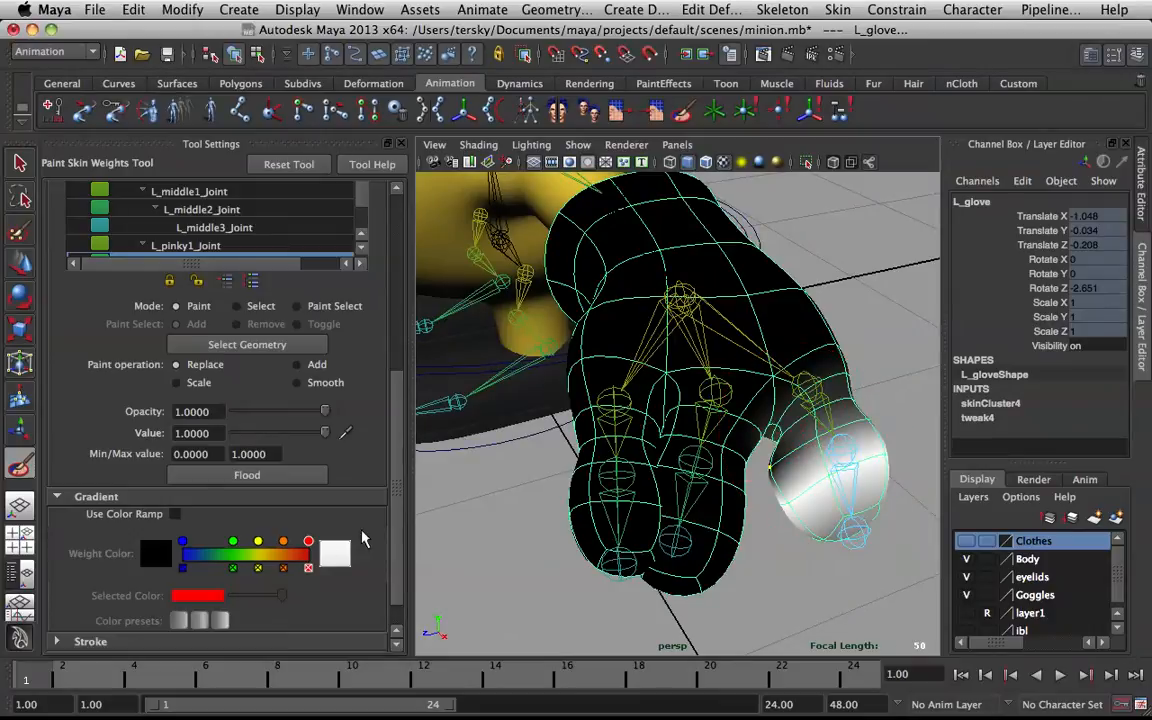
pyautogui.click(269, 480)
# Reset Rotate X, Y and Z of the middle finger's base joint to 0
pyautogui.keyDown('alt'); pyautogui.moveTo(748, 443); pyautogui.dragTo(800, 388); pyautogui.keyUp('alt')
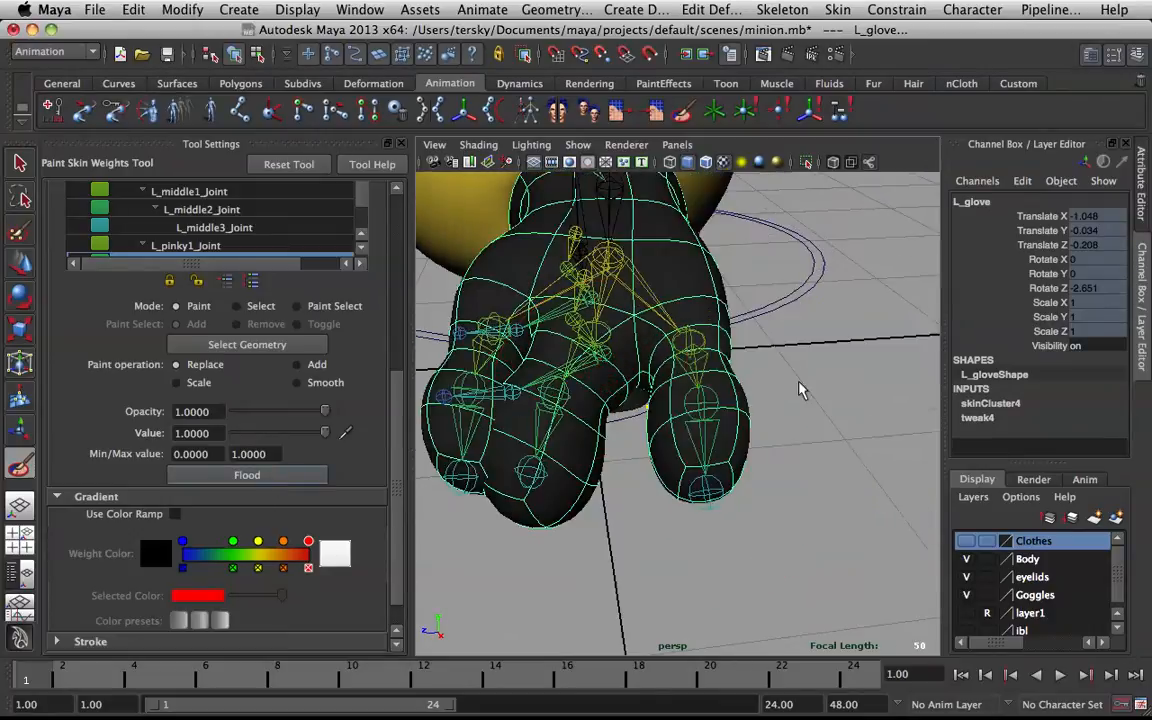
pyautogui.press('q')
pyautogui.click(800, 388)
pyautogui.click(602, 334)
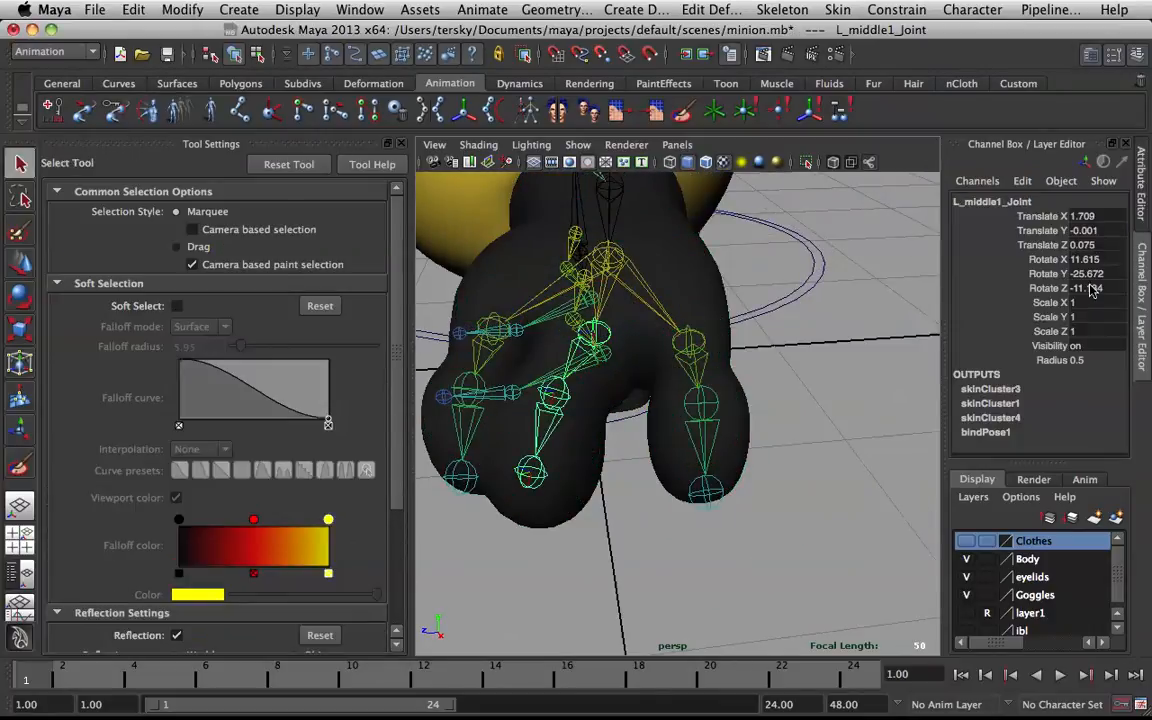
pyautogui.moveTo(1097, 273); pyautogui.dragTo(1097, 266)
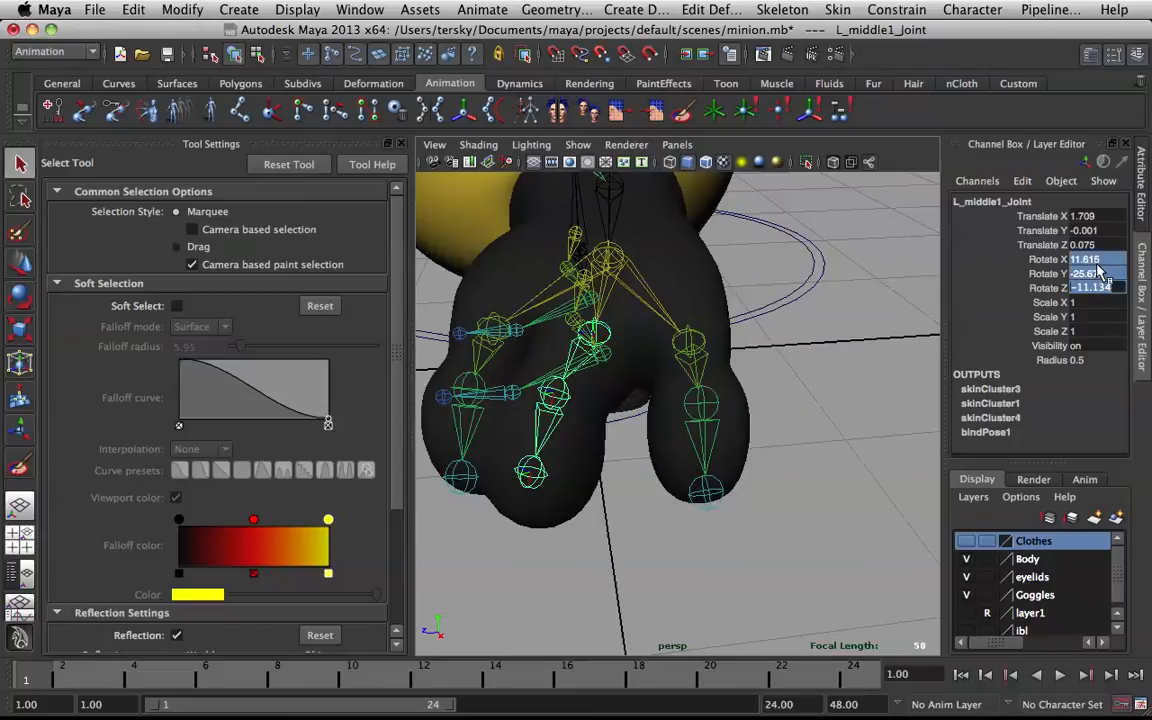
pyautogui.write('0')
pyautogui.press('Return')
pyautogui.click(883, 382)
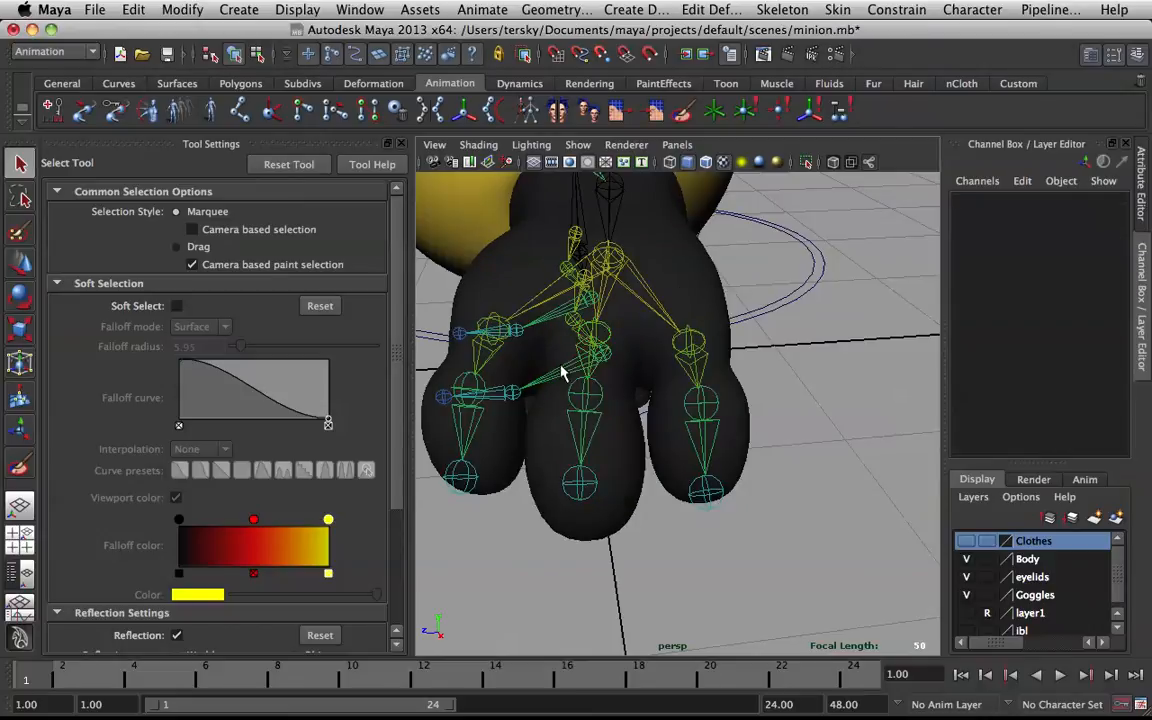
# Test-rotate the middle finger's middle joint to check how the glove bends
pyautogui.keyDown('alt'); pyautogui.moveTo(592, 392); pyautogui.dragTo(617, 376); pyautogui.keyUp('alt')
pyautogui.click(672, 416)
pyautogui.press('e')
pyautogui.keyDown('alt'); pyautogui.moveTo(694, 406); pyautogui.dragTo(664, 292); pyautogui.keyUp('alt')
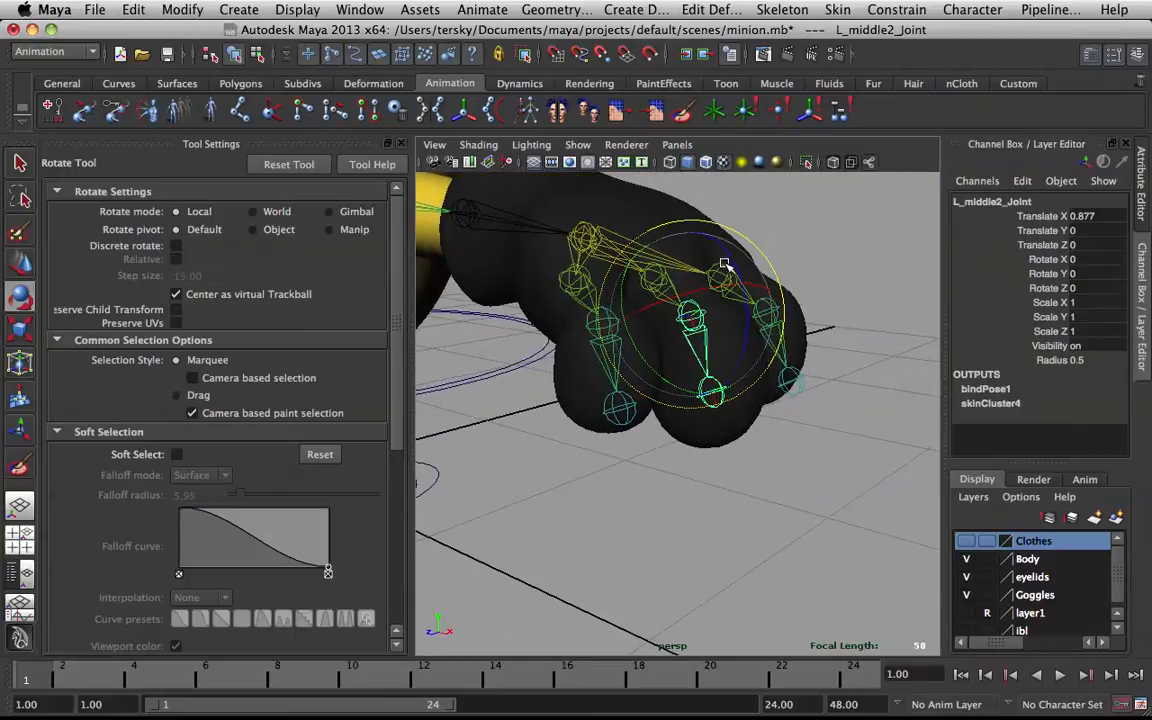
pyautogui.moveTo(728, 258); pyautogui.dragTo(499, 357)
# Test-rotate the wrist joint to examine the glove's cuff, and undo the rotation
pyautogui.keyDown('alt'); pyautogui.moveTo(499, 357); pyautogui.dragTo(679, 365, button='right'); pyautogui.keyUp('alt')
pyautogui.keyDown('alt'); pyautogui.moveTo(679, 365); pyautogui.dragTo(787, 378, button='middle'); pyautogui.keyUp('alt')
pyautogui.click(787, 378)
pyautogui.click(627, 369)
pyautogui.moveTo(617, 362); pyautogui.dragTo(706, 288)
pyautogui.press('super+z')
# Select the face loop at the glove's wrist opening and grow the selection once over the cuff
pyautogui.click(805, 337)
pyautogui.click(672, 255)
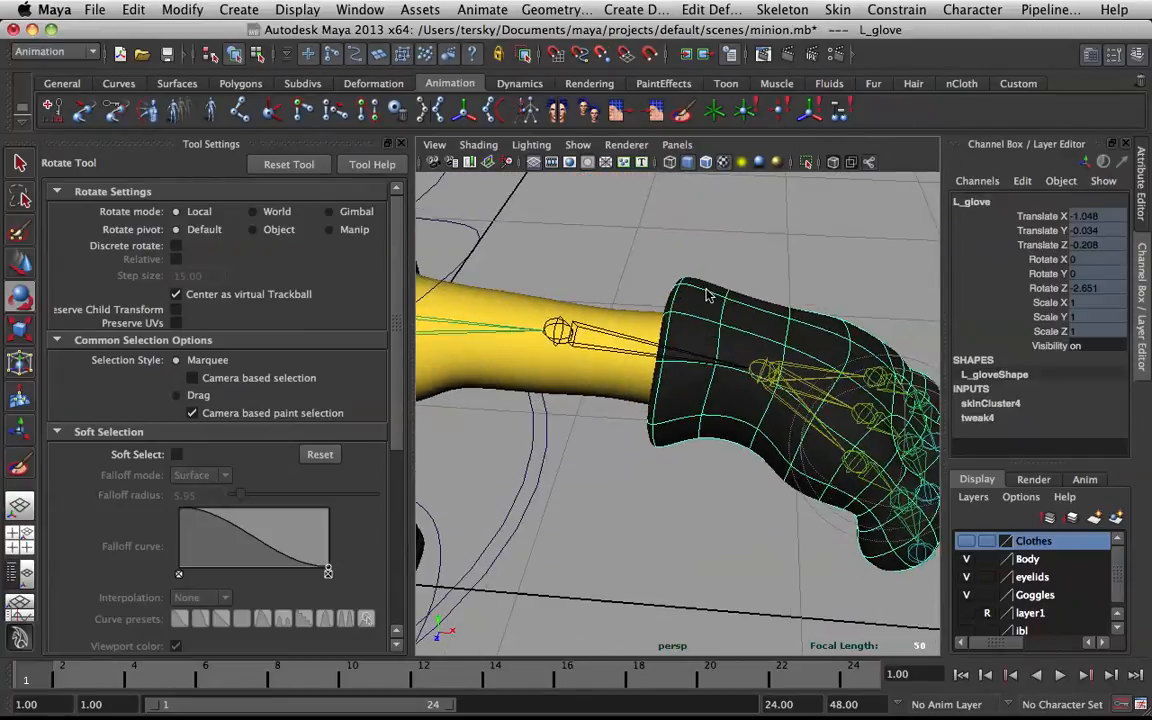
pyautogui.moveTo(700, 296); pyautogui.dragTo(699, 312, button='right')
pyautogui.click(664, 353)
pyautogui.press('q')
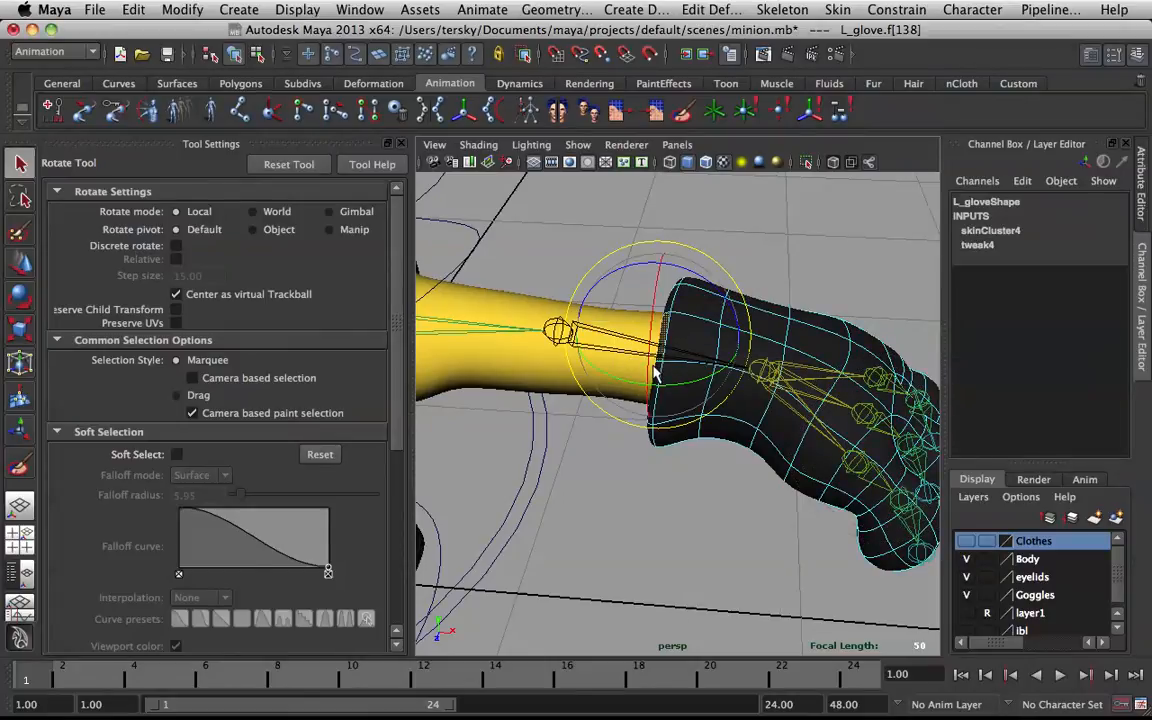
pyautogui.keyDown('shift'); pyautogui.doubleClick(659, 381); pyautogui.keyUp('shift')
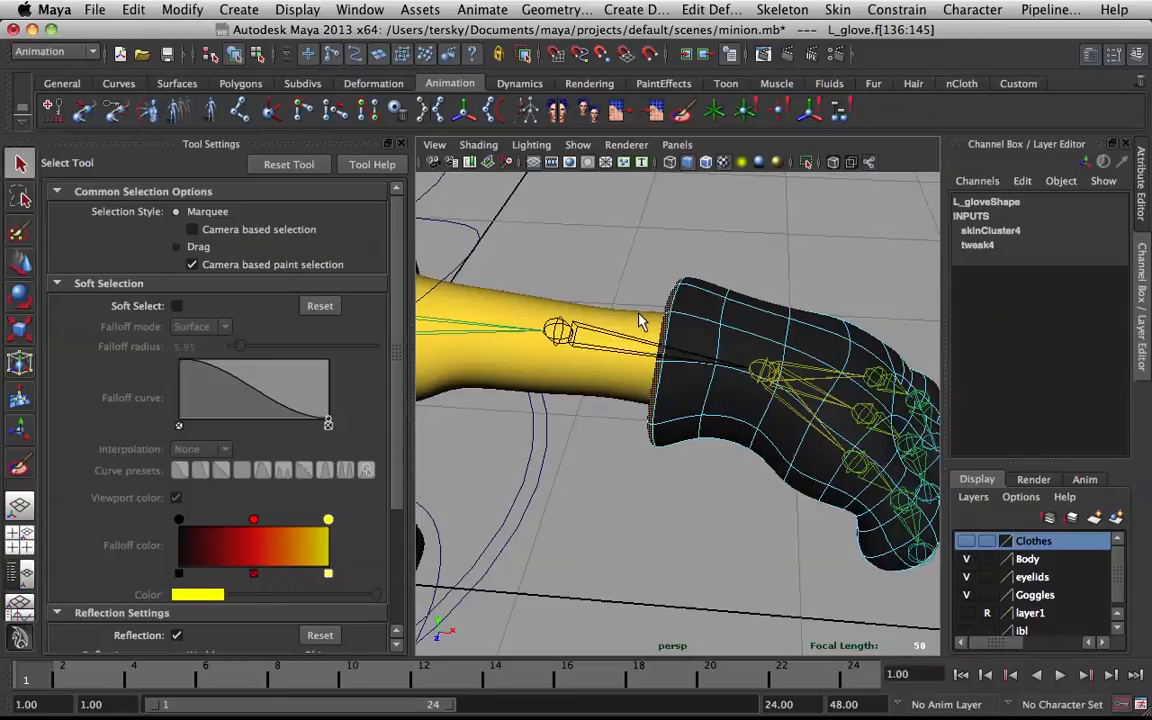
pyautogui.hotkey('shift', '.')
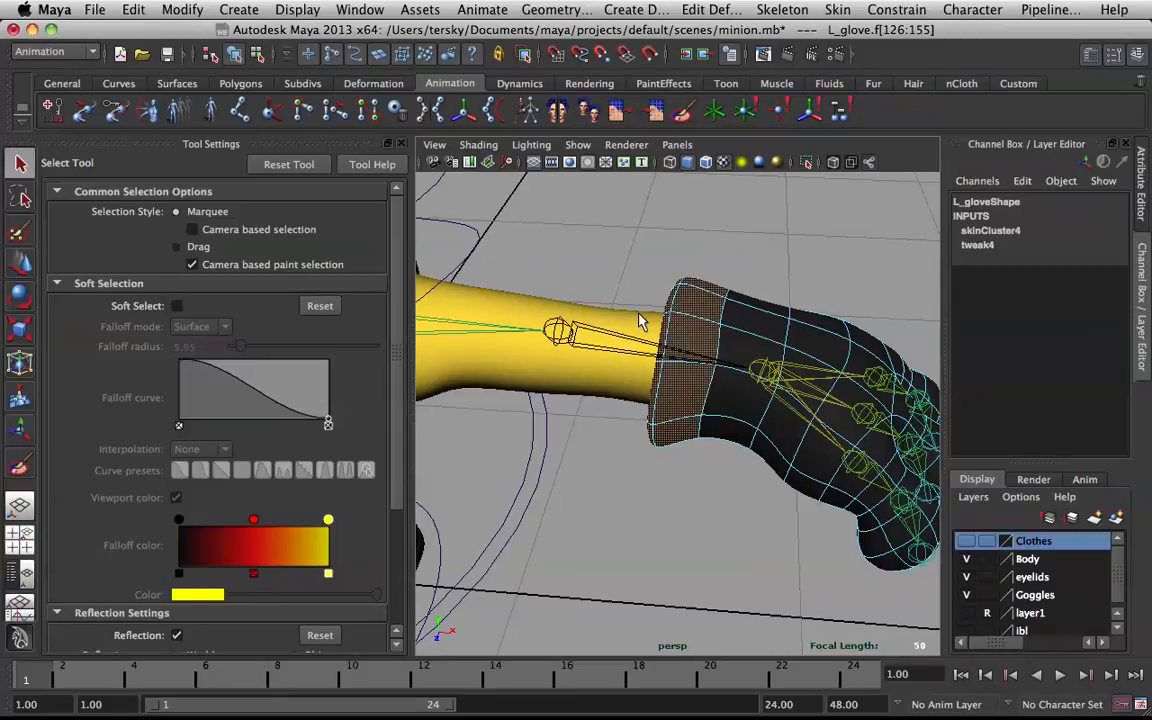
# Convert the cuff faces to vertices and flood them with a weight of 1 to the forearm joint
pyautogui.moveTo(692, 411)
pyautogui.keyDown('ctrl'); pyautogui.mouseDown(button='right')
pyautogui.moveTo(600, 386)
pyautogui.moveTo(600, 403)
pyautogui.moveTo(684, 394)
pyautogui.moveTo(598, 335)
pyautogui.moveTo(595, 290)
pyautogui.mouseUp(button='right'); pyautogui.keyUp('ctrl')
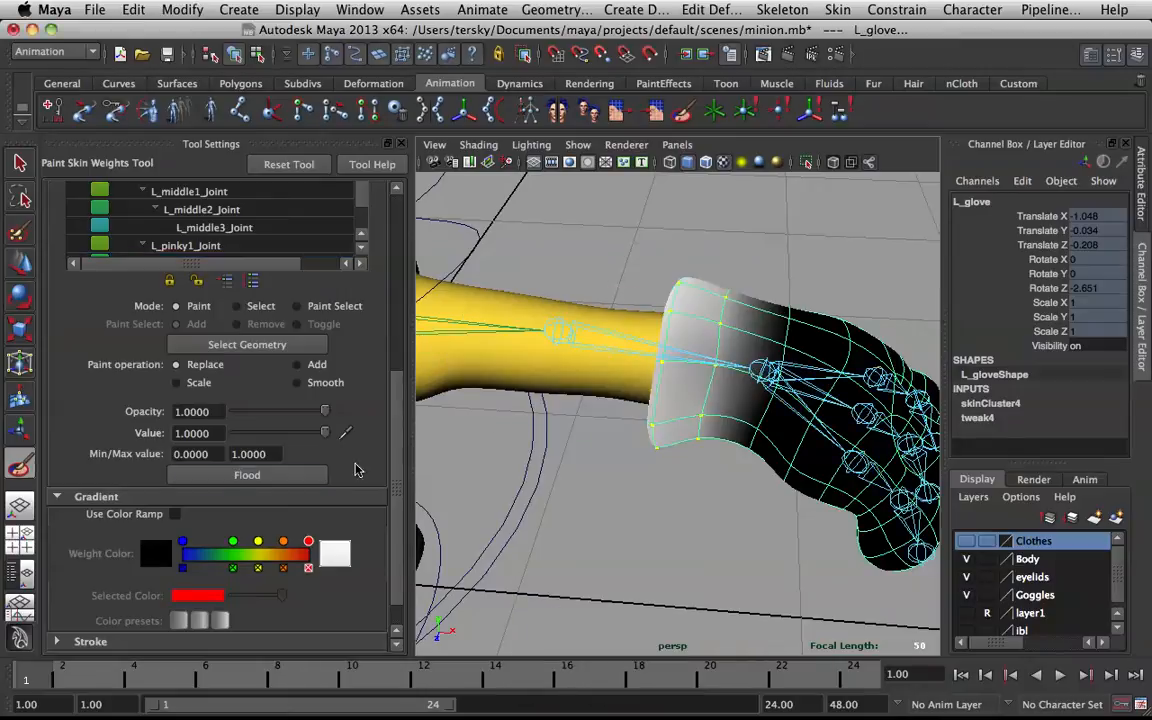
pyautogui.click(303, 471)
pyautogui.press('q')
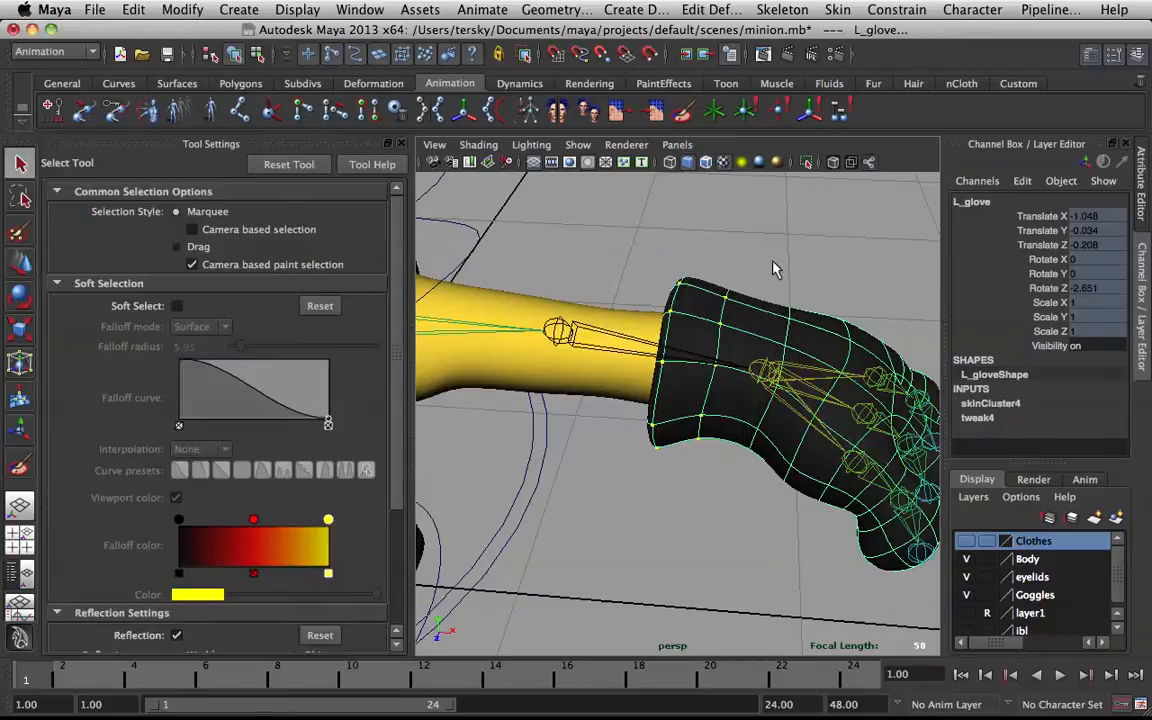
# Test-rotate the wrist joint to check the cuff's new weighting, and undo the rotation
pyautogui.click(802, 365)
pyautogui.press('e')
pyautogui.moveTo(802, 368); pyautogui.dragTo(865, 333)
pyautogui.press('z')
pyautogui.press('z')
pyautogui.press('q')
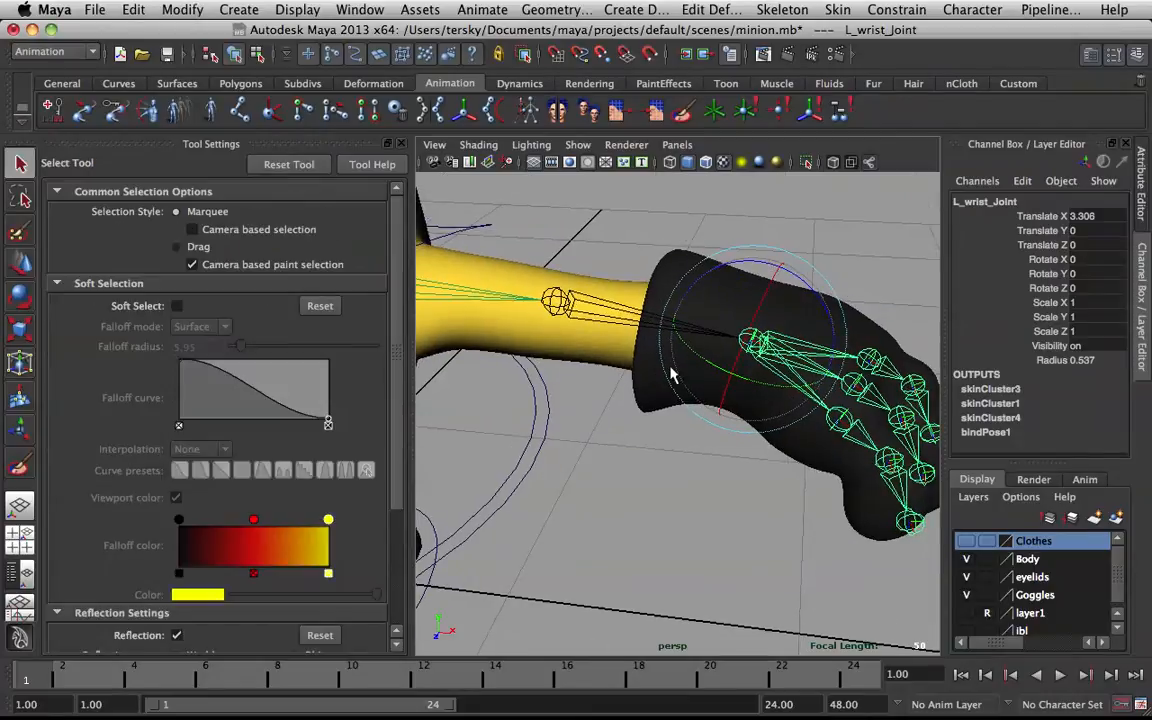
# Reselect the glove's innermost wrist-opening face loop and expand the selection by one ring to cover the cuff
pyautogui.click(660, 365)
pyautogui.moveTo(660, 361); pyautogui.dragTo(662, 390, button='right')
pyautogui.click(657, 362)
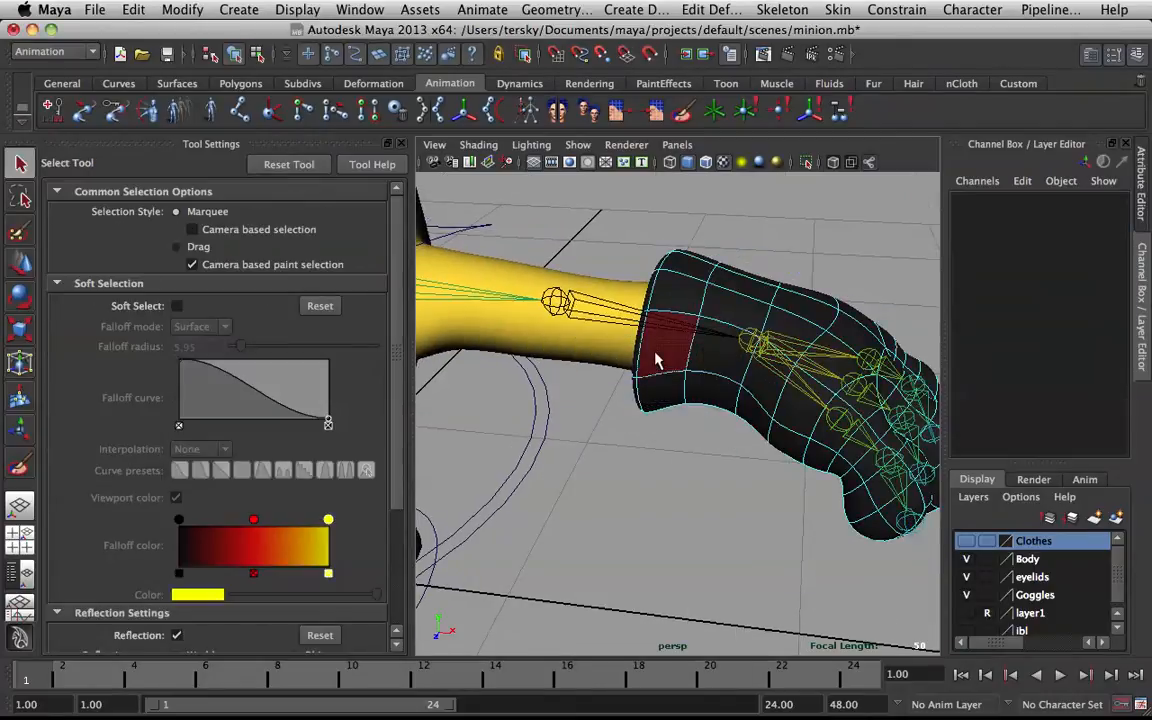
pyautogui.keyDown('shift'); pyautogui.doubleClick(654, 390); pyautogui.keyUp('shift')
pyautogui.hotkey('shift', '.')
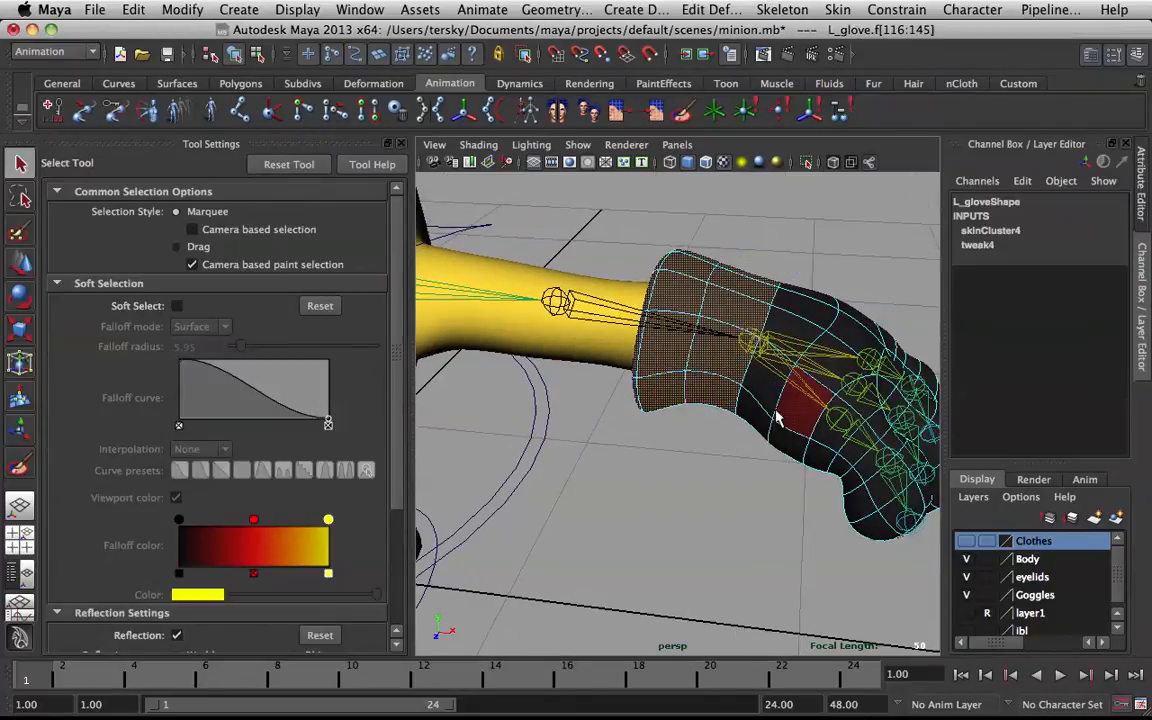
pyautogui.hotkey('shift', ',')
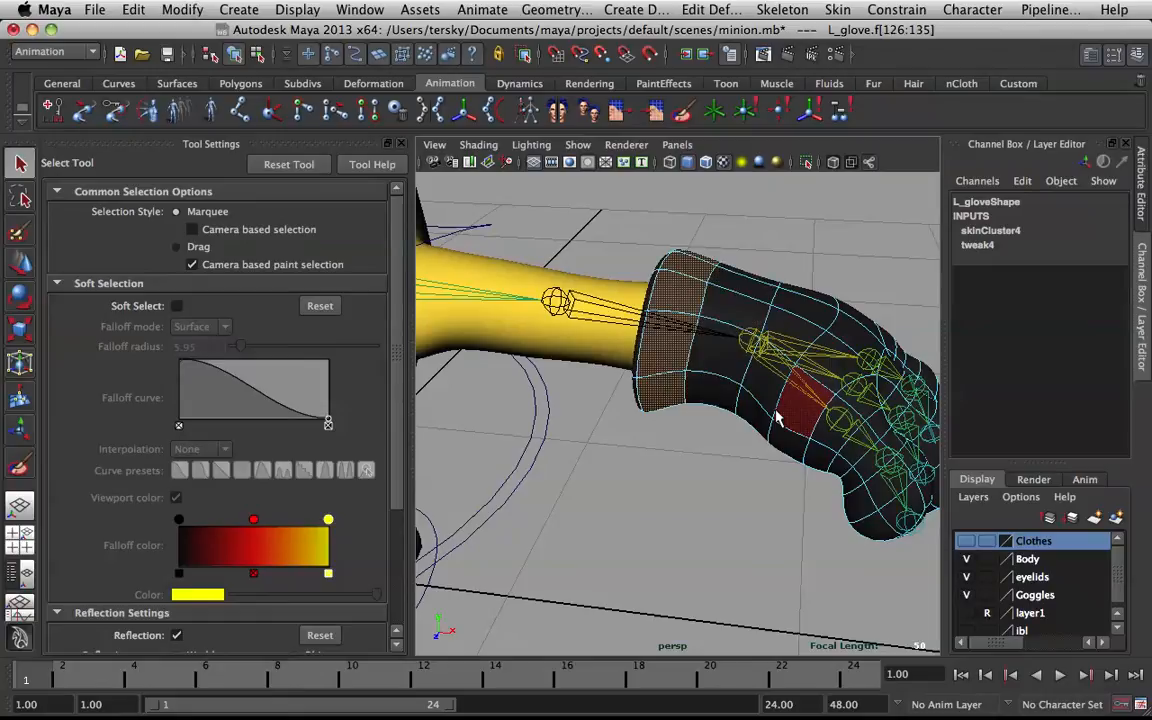
pyautogui.click(638, 410)
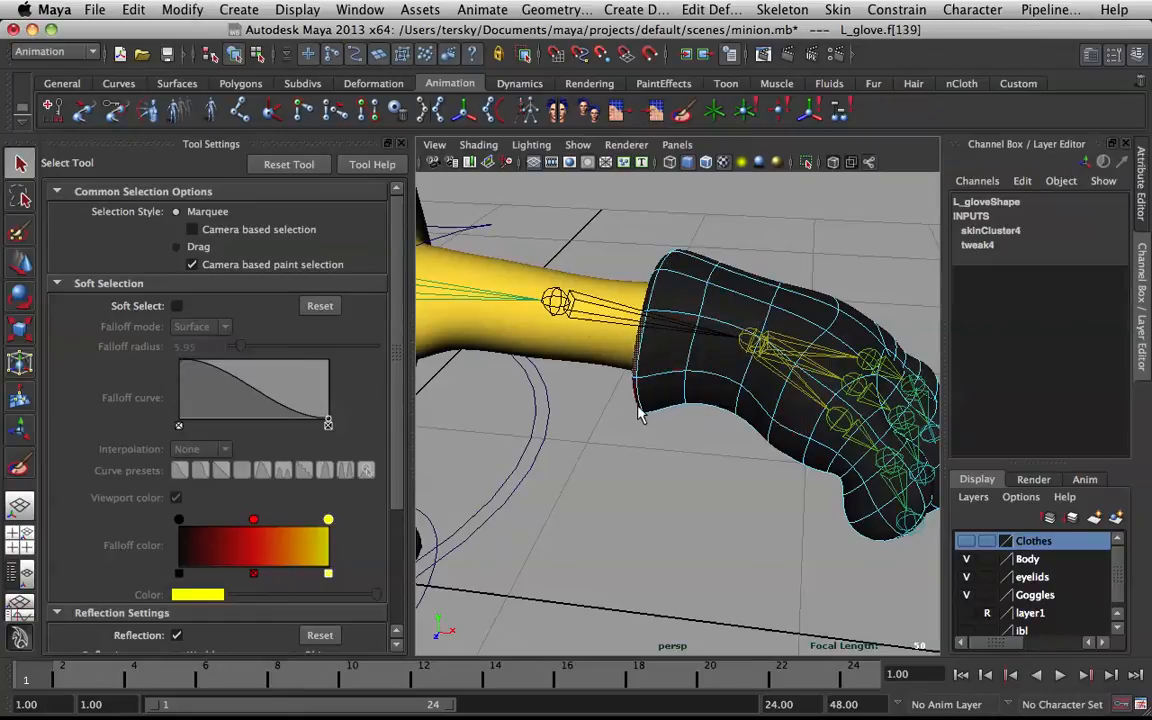
pyautogui.doubleClick(639, 399)
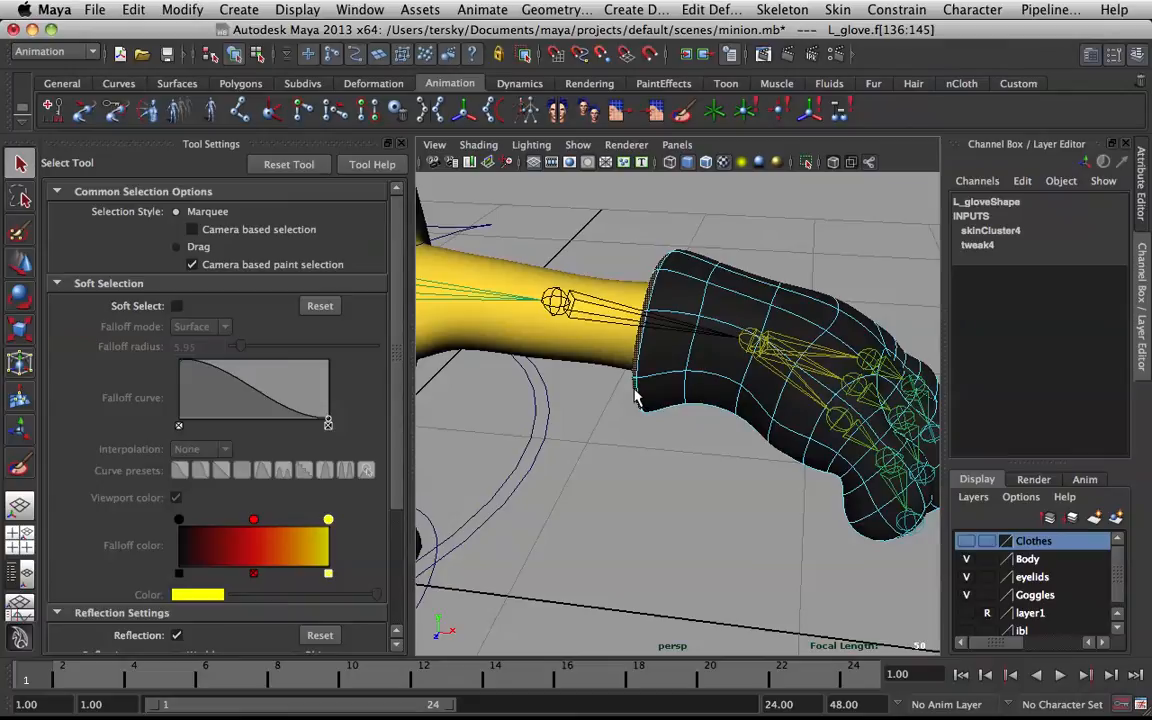
pyautogui.hotkey('shift', '.')
# Convert the selected cuff faces to vertices and choose the wrist joint as the influence for painting skin weights
pyautogui.keyDown('ctrl'); pyautogui.moveTo(685, 374); pyautogui.dragTo(600, 368, button='right'); pyautogui.keyUp('ctrl')
pyautogui.rightClick(655, 364)
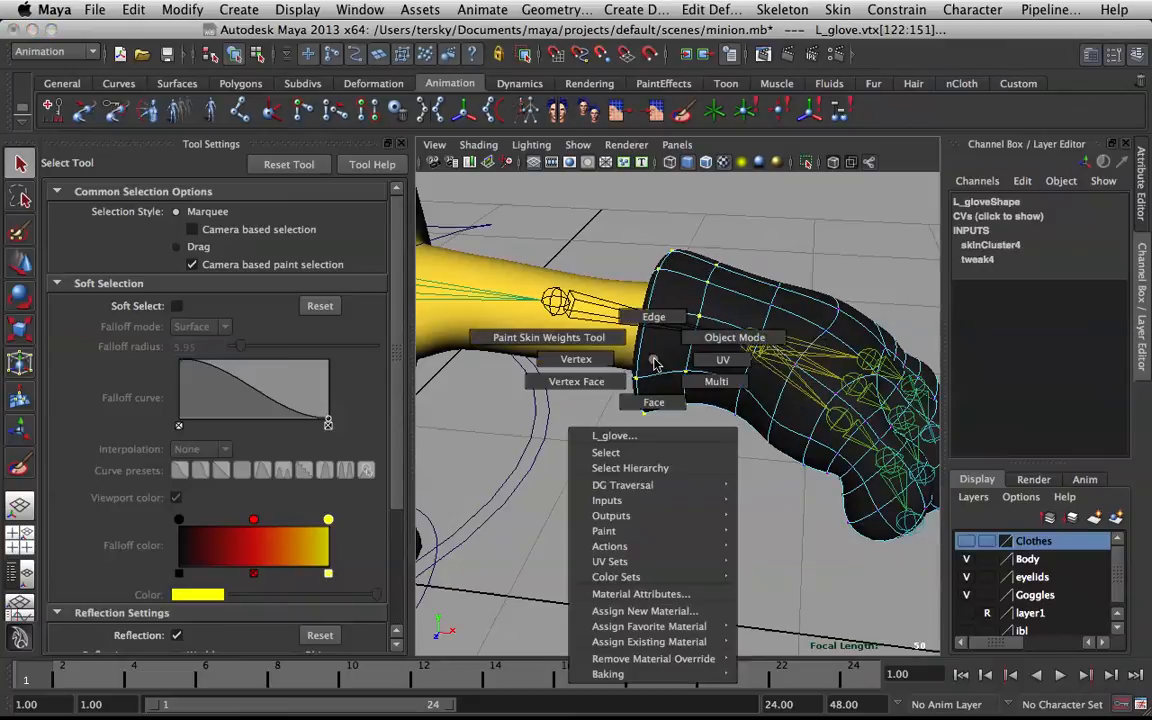
pyautogui.click(548, 337)
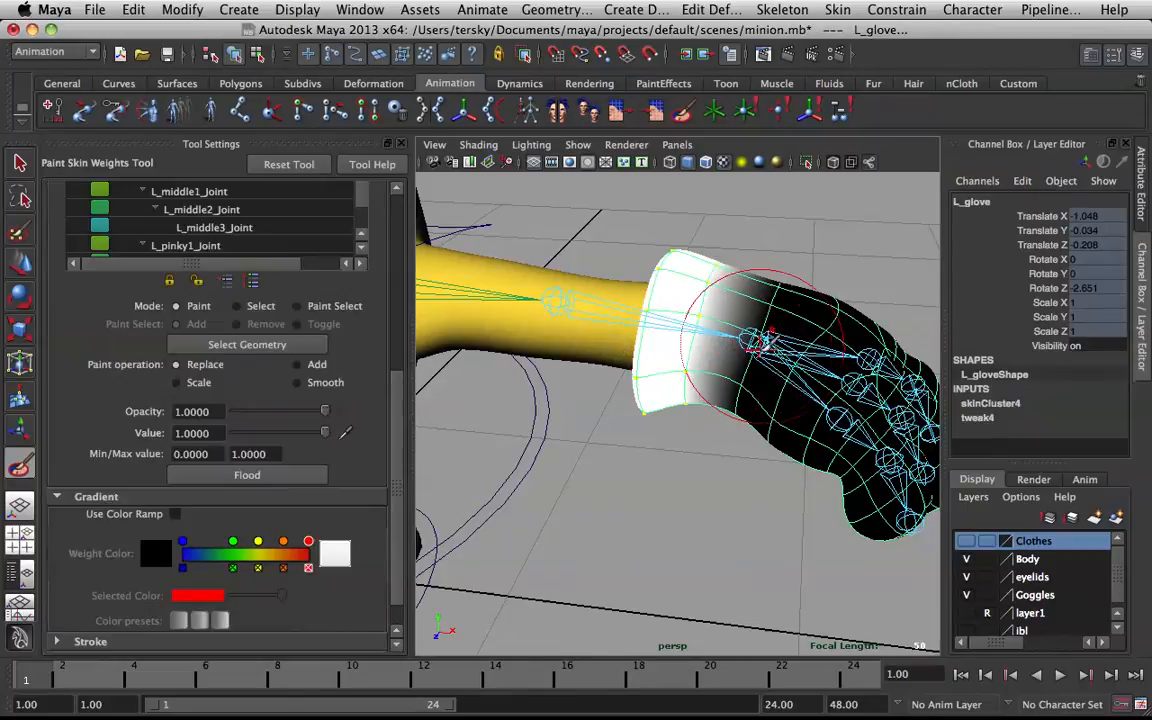
pyautogui.rightClick(760, 342)
pyautogui.click(771, 303)
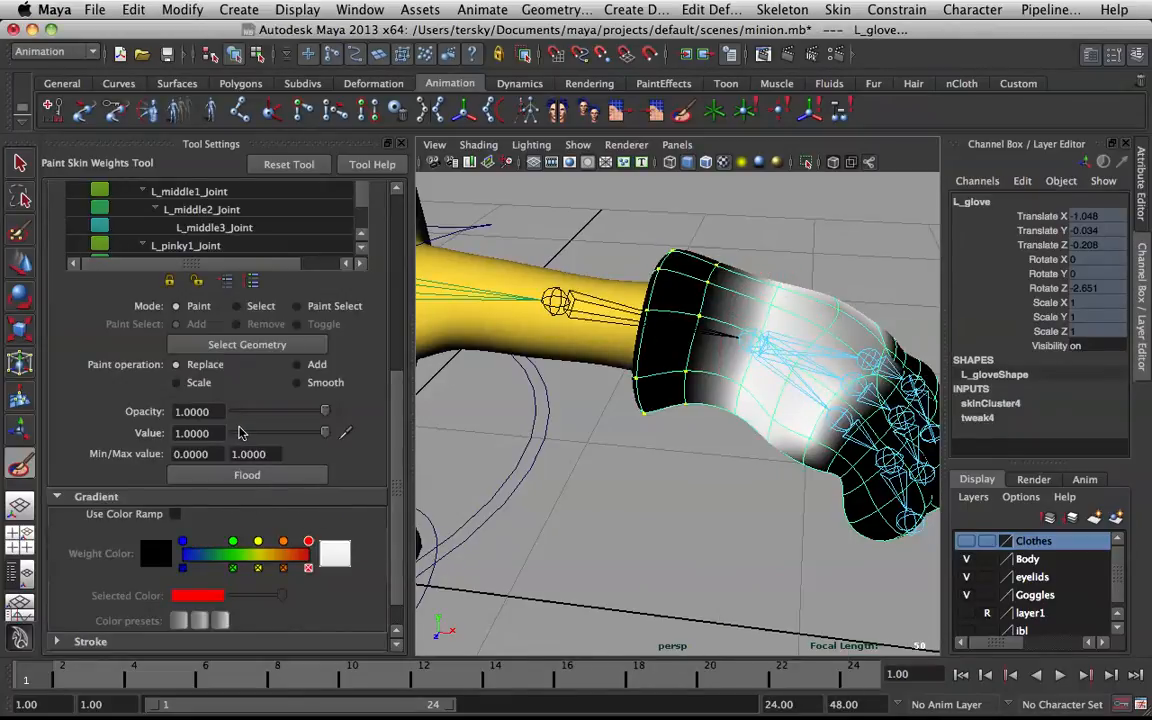
# Flood the cuff vertices with additional wrist joint weight, using the Add operation at a value of 0.05
pyautogui.click(296, 364)
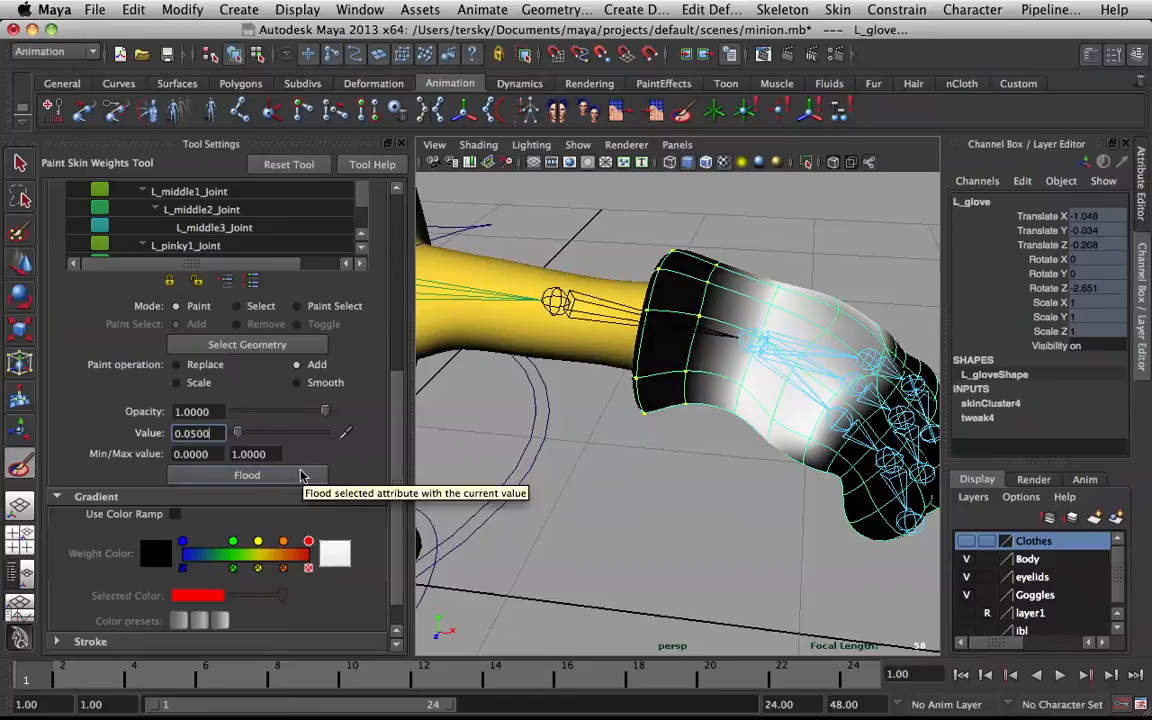
pyautogui.click(303, 476)
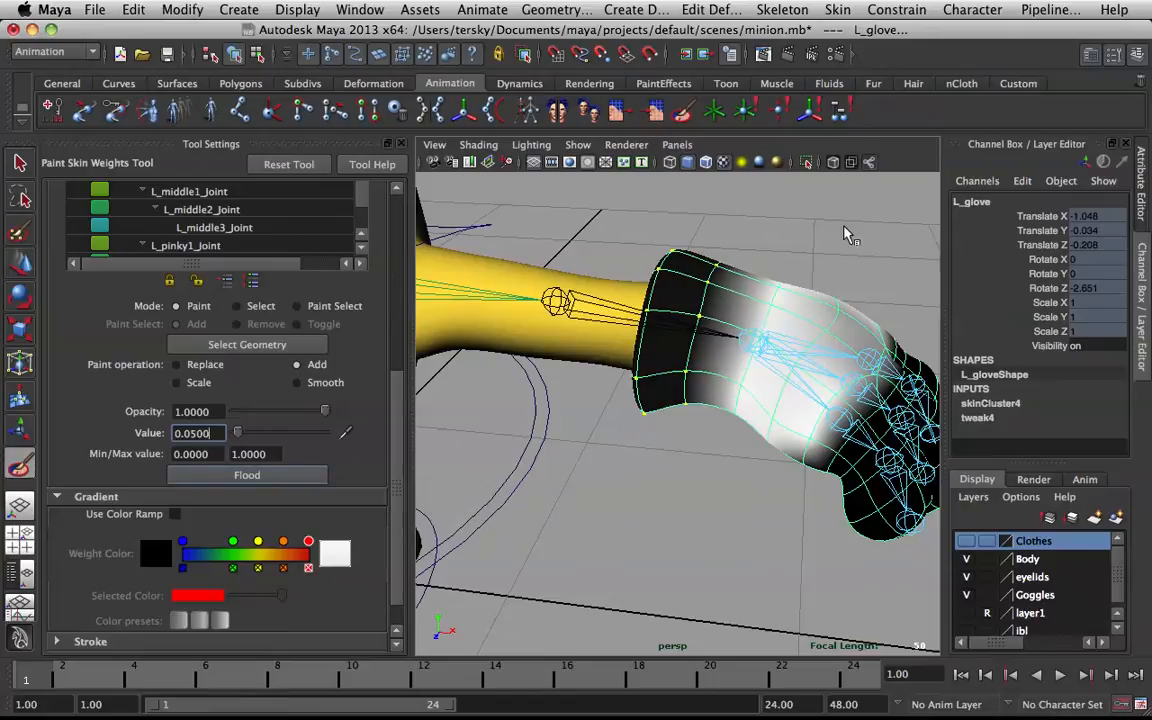
pyautogui.press('q')
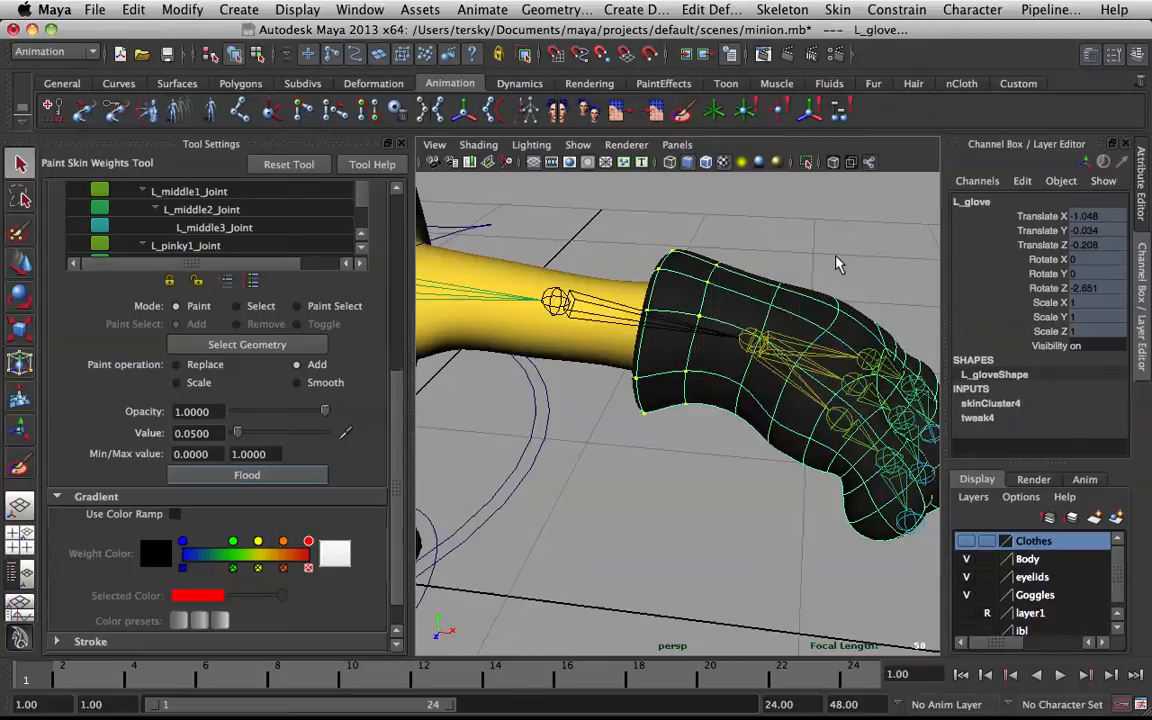
# Test-rotate the wrist joint, undo it, and bend the wrist downward to a Rotate Z of about -73
pyautogui.click(822, 352)
pyautogui.press('e')
pyautogui.moveTo(727, 320); pyautogui.dragTo(756, 306)
pyautogui.press('z')
pyautogui.moveTo(800, 245); pyautogui.dragTo(773, 343)
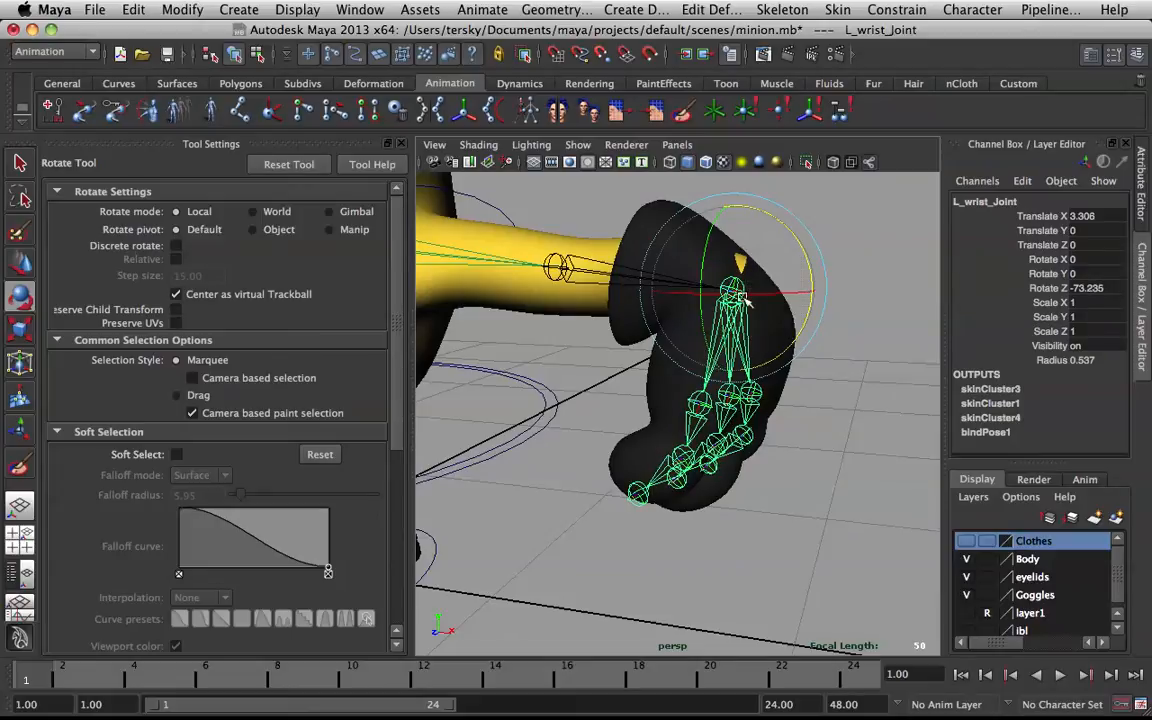
# Try flooding the body mesh's arm-end vertices with a wrist joint weight of 0, using the Replace operation
pyautogui.moveTo(785, 266)
pyautogui.keyDown('alt'); pyautogui.mouseDown()
pyautogui.moveTo(666, 275)
pyautogui.moveTo(786, 280)
pyautogui.mouseUp(); pyautogui.keyUp('alt')
pyautogui.press('q')
pyautogui.click(601, 264)
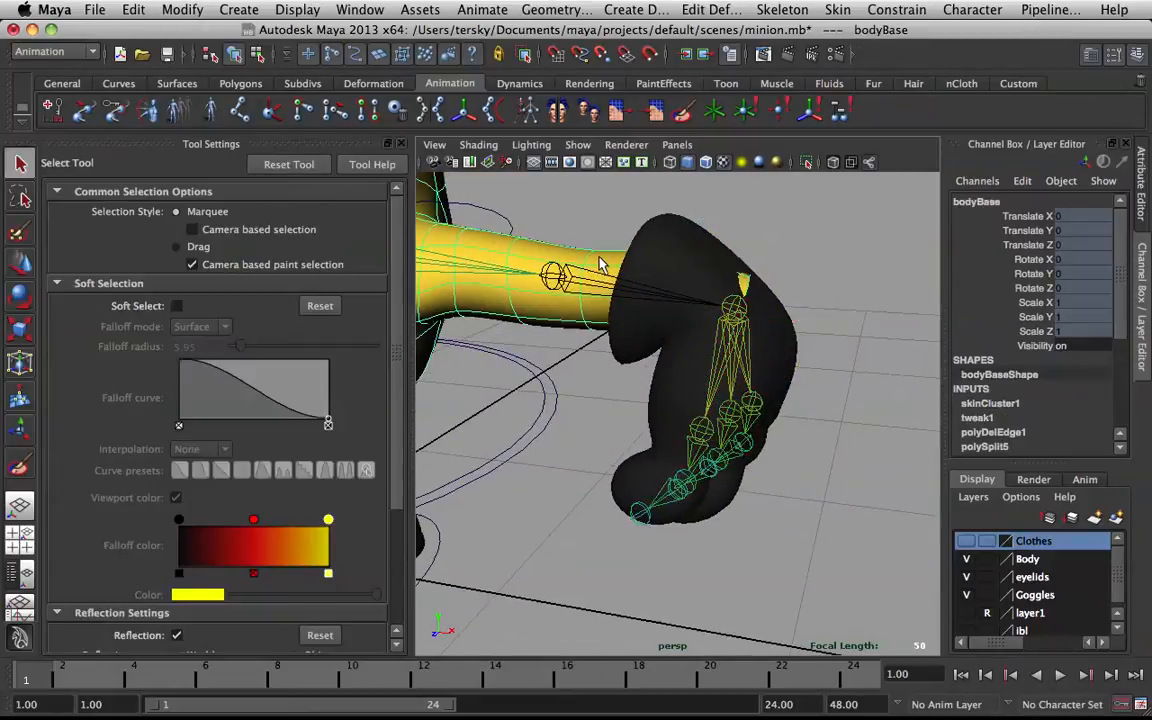
pyautogui.moveTo(745, 287)
pyautogui.mouseDown(button='right')
pyautogui.moveTo(748, 297)
pyautogui.moveTo(745, 285)
pyautogui.moveTo(603, 268)
pyautogui.moveTo(518, 240)
pyautogui.mouseUp(button='right')
pyautogui.click(748, 290)
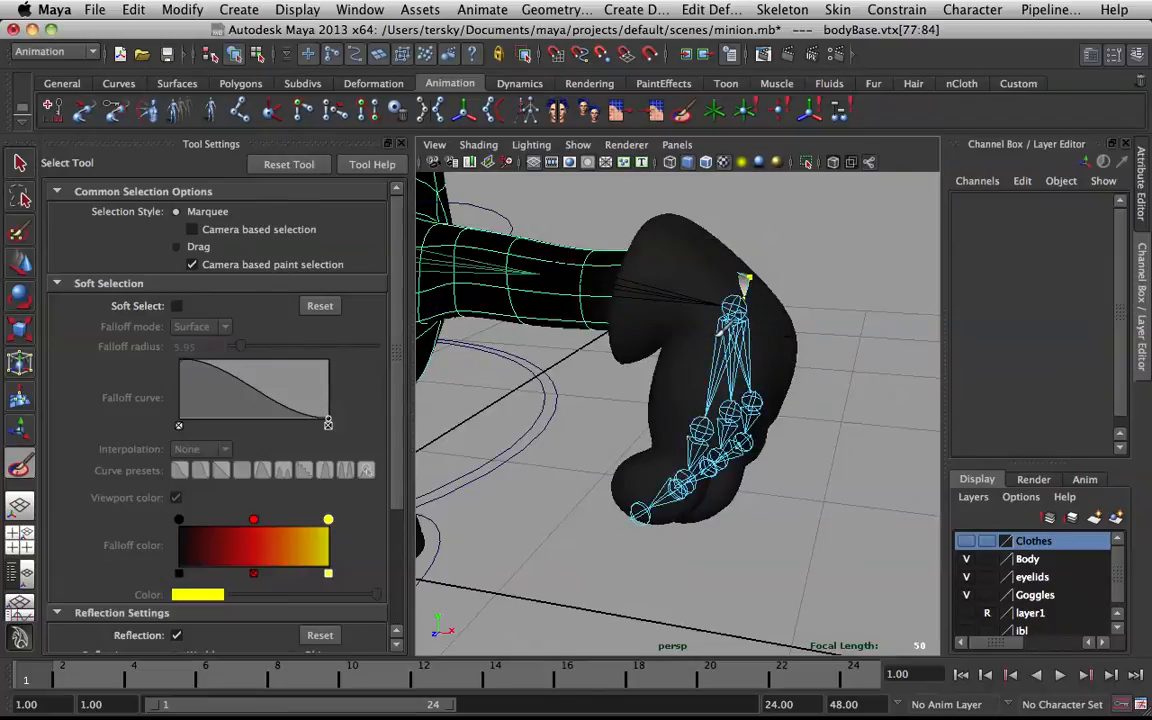
pyautogui.moveTo(733, 333); pyautogui.dragTo(728, 292, button='right')
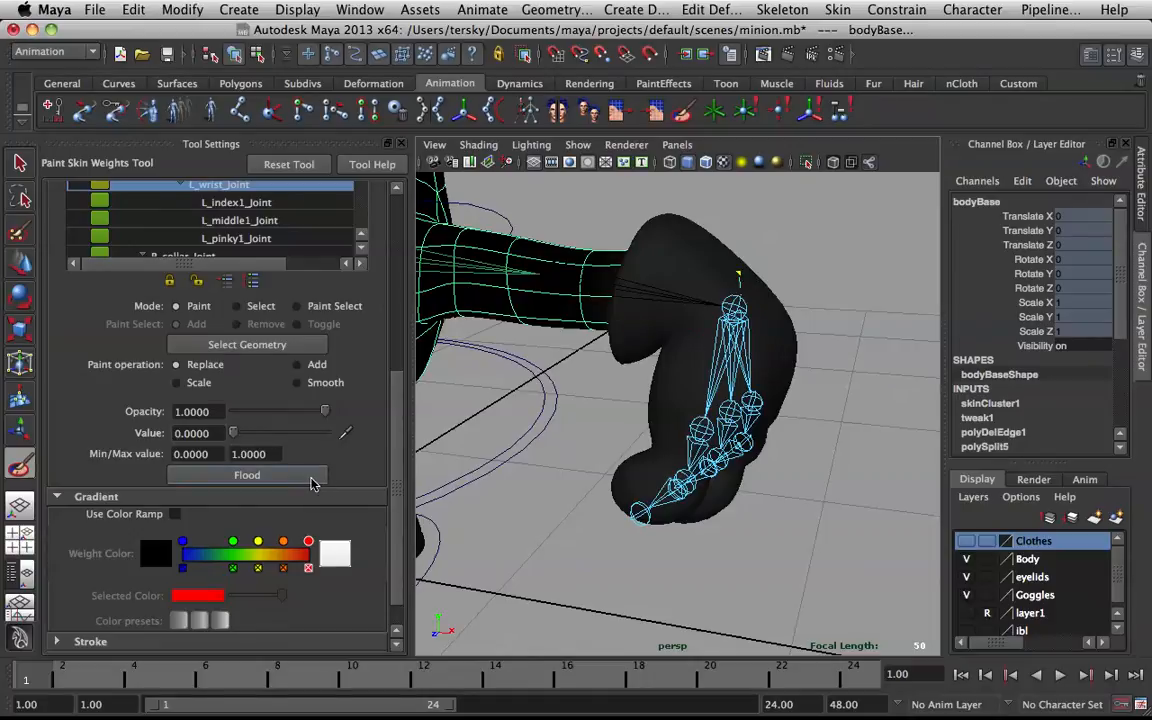
# Test-rotate the left wrist joint to check the arm and glove deformation, then undo the rotation and the preceding changes
pyautogui.moveTo(752, 302)
pyautogui.keyDown('alt'); pyautogui.mouseDown()
pyautogui.moveTo(689, 301)
pyautogui.moveTo(643, 334)
pyautogui.moveTo(689, 329)
pyautogui.mouseUp(); pyautogui.keyUp('alt')
pyautogui.press('q')
pyautogui.click(643, 338)
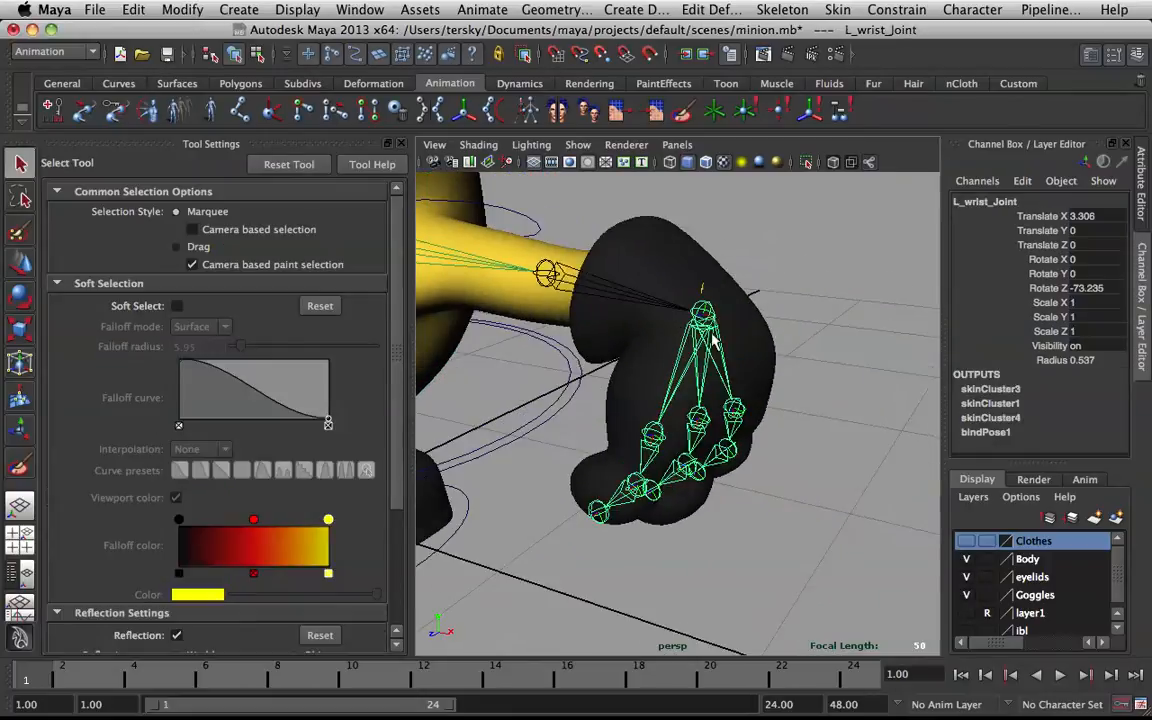
pyautogui.press('e')
pyautogui.moveTo(767, 304); pyautogui.dragTo(678, 194)
pyautogui.keyDown('alt'); pyautogui.moveTo(795, 280); pyautogui.dragTo(705, 225); pyautogui.keyUp('alt')
pyautogui.press('z')
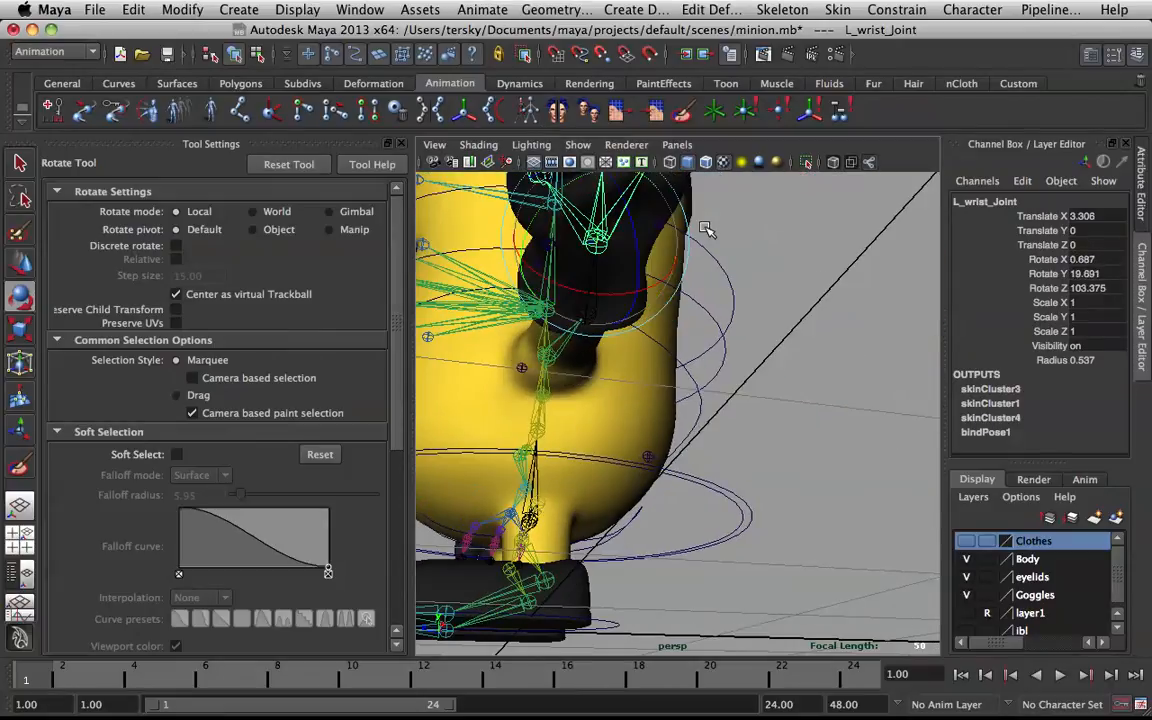
pyautogui.keyDown('alt'); pyautogui.moveTo(756, 268); pyautogui.dragTo(822, 301); pyautogui.keyUp('alt')
pyautogui.press('z')
pyautogui.press('z')
pyautogui.press('z')
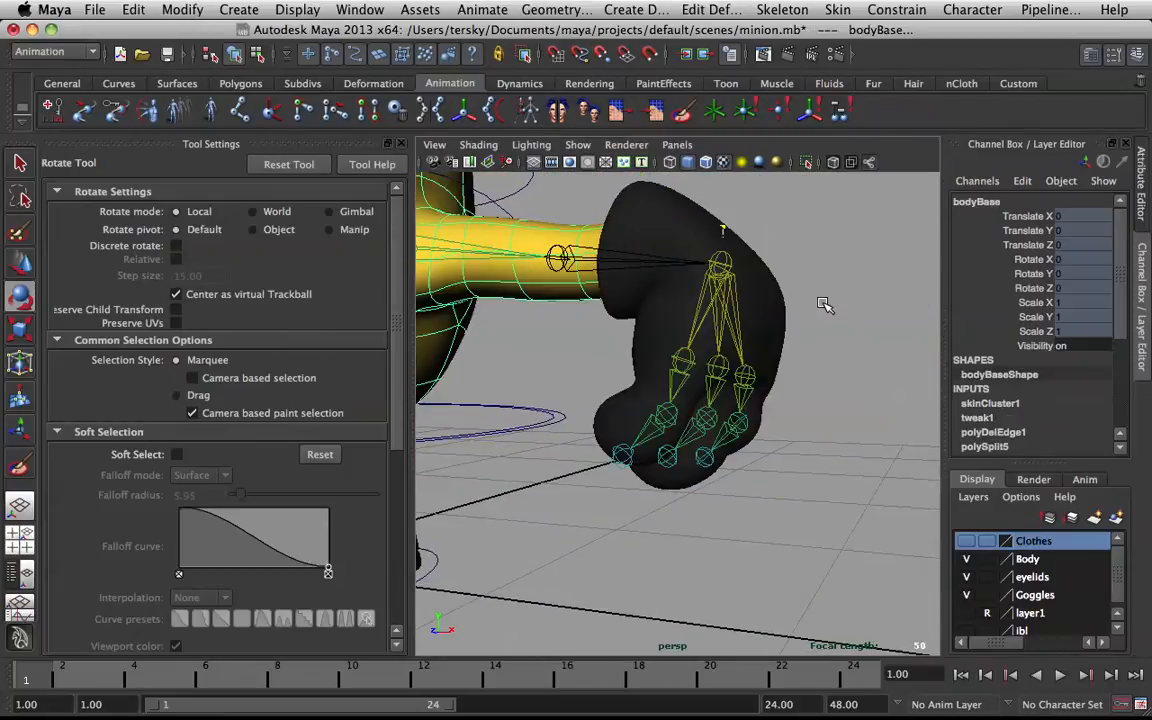
pyautogui.keyDown('alt'); pyautogui.moveTo(800, 235); pyautogui.dragTo(748, 320); pyautogui.keyUp('alt')
pyautogui.scroll(3, 797, 260)
pyautogui.scroll(-3, 812, 251)
pyautogui.press('q')
pyautogui.click(782, 242)
pyautogui.click(716, 298)
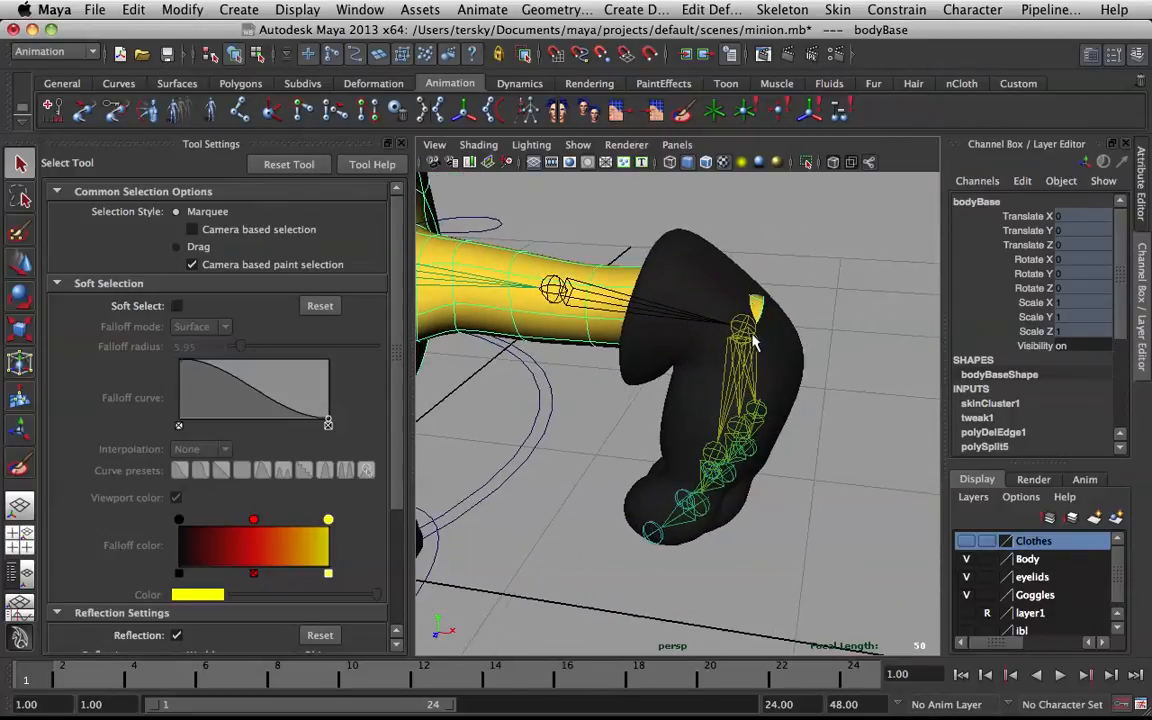
pyautogui.click(755, 343)
pyautogui.press('e')
pyautogui.press('q')
# Select the left glove for painting skin weights and choose the forearm joint just above the wrist as the influence
pyautogui.click(788, 337)
pyautogui.keyDown('alt'); pyautogui.moveTo(788, 337); pyautogui.dragTo(743, 332); pyautogui.keyUp('alt')
pyautogui.moveTo(729, 334); pyautogui.dragTo(673, 317, button='right')
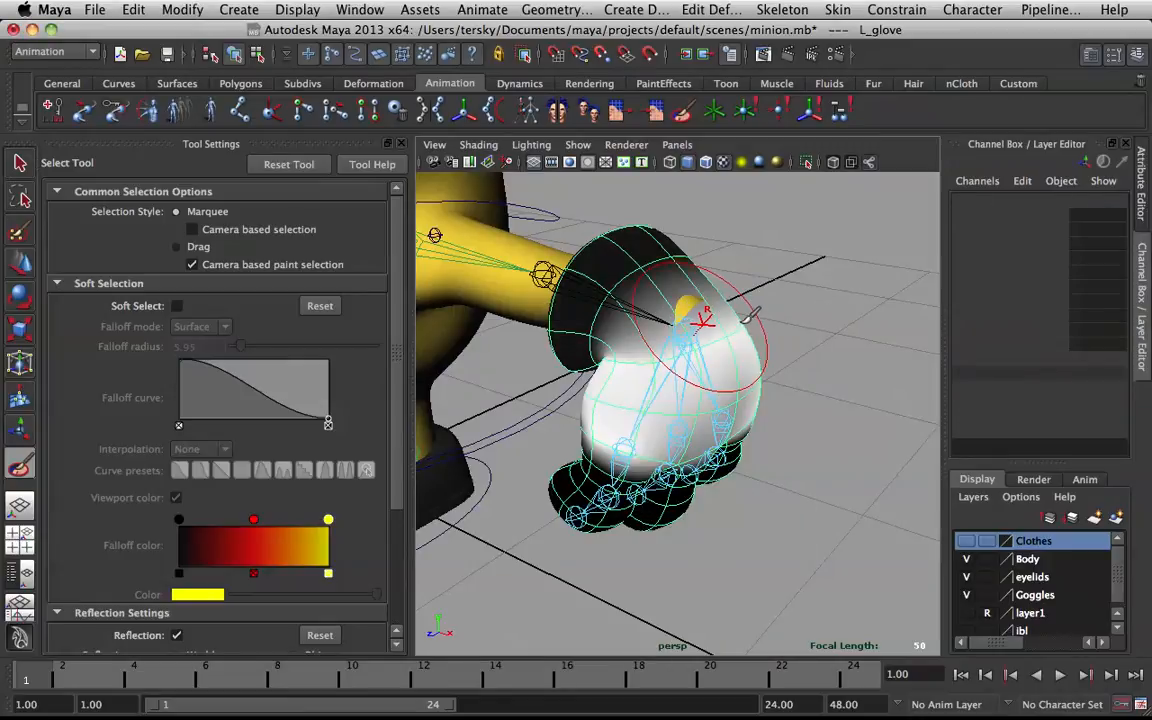
pyautogui.moveTo(585, 290); pyautogui.dragTo(588, 250, button='right')
pyautogui.scroll(5, 643, 278)
pyautogui.keyDown('alt'); pyautogui.moveTo(765, 262); pyautogui.dragTo(722, 272); pyautogui.keyUp('alt')
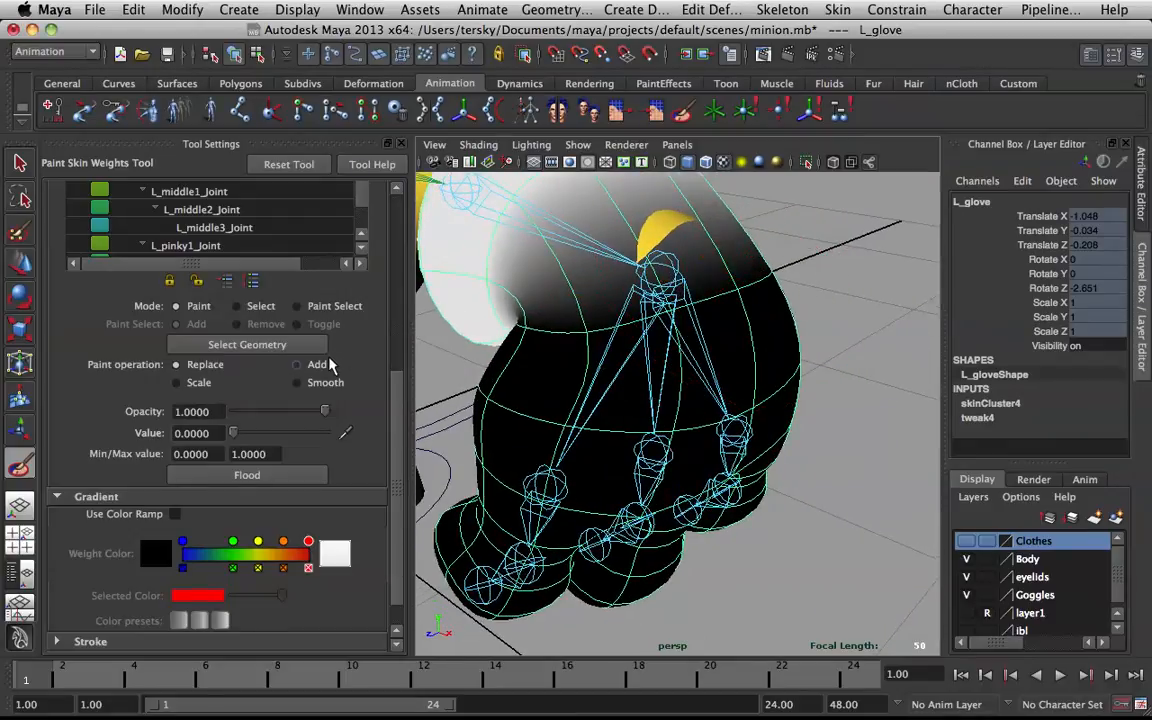
# Set weight painting to Add at a value of 0.05, dab the glove near the wrist and shrink the brush
pyautogui.moveTo(191, 432); pyautogui.dragTo(82, 312)
pyautogui.write('.0')
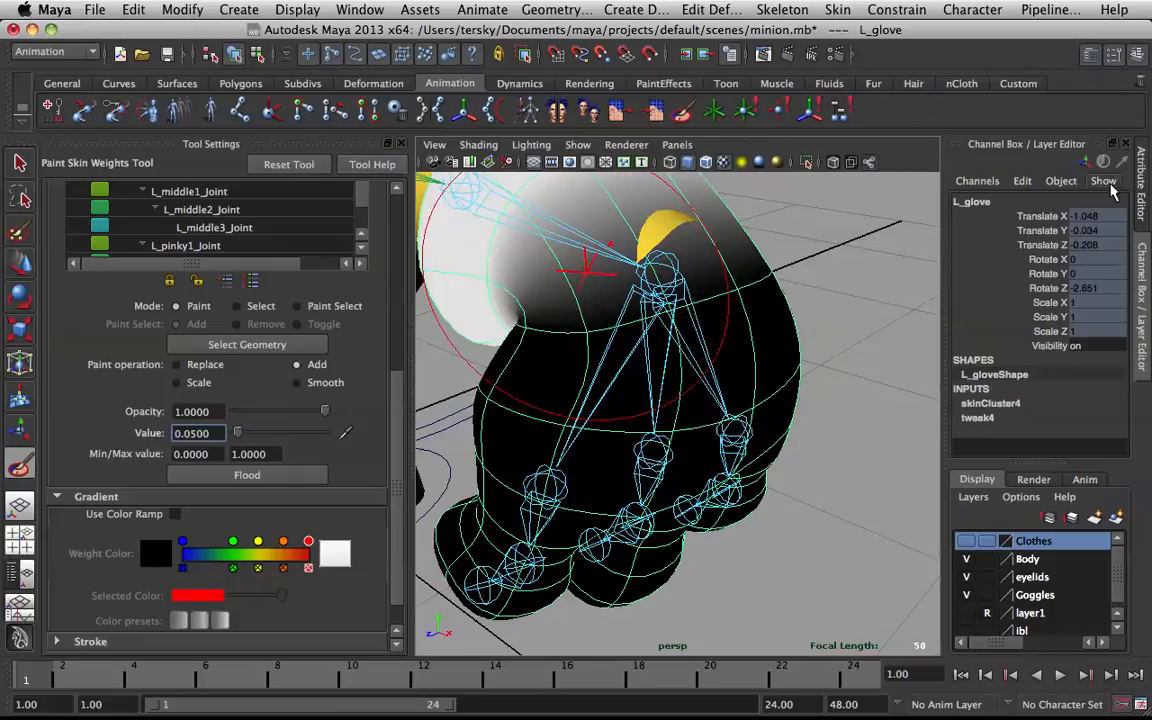
pyautogui.click(711, 287)
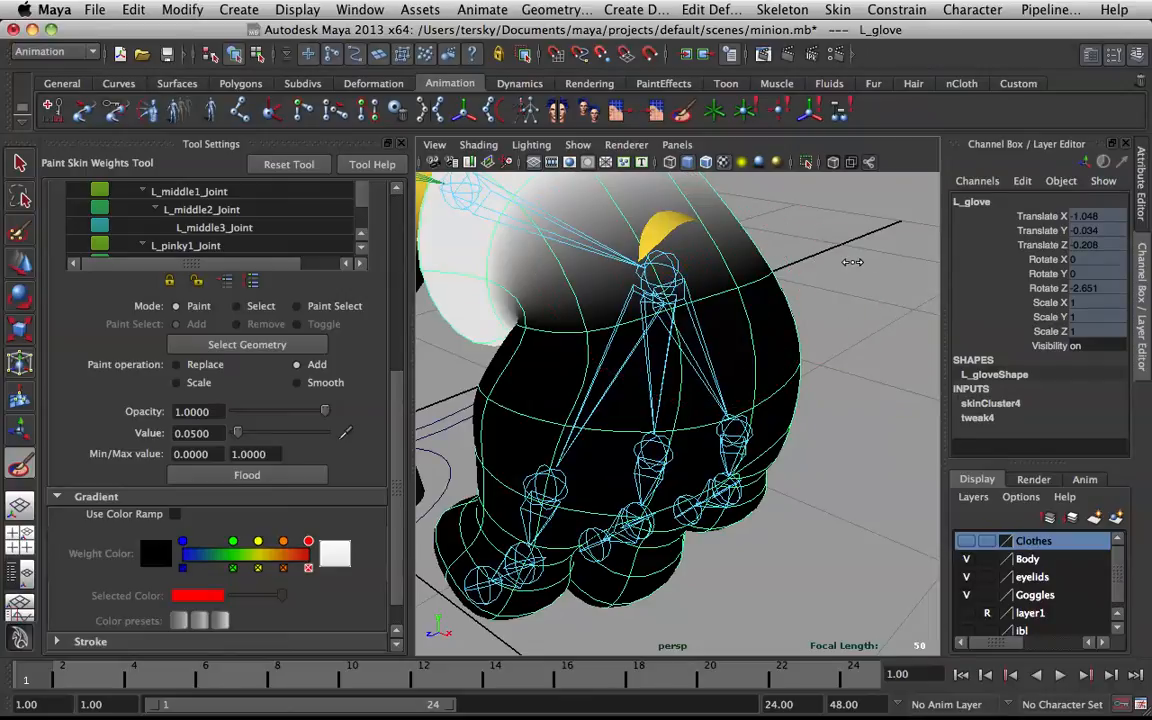
pyautogui.moveTo(737, 278); pyautogui.dragTo(656, 280)
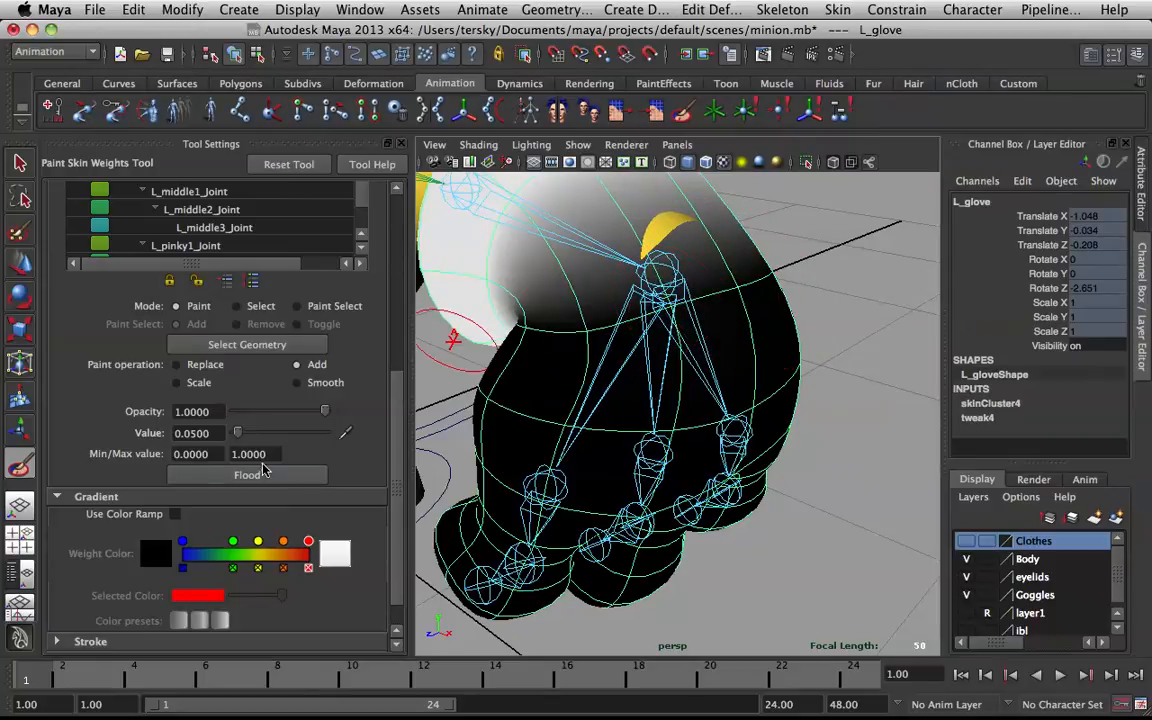
# Raise the Add value to 0.1 and paint forearm joint weight along the wrist edge loop on the unsmoothed glove
pyautogui.moveTo(218, 433); pyautogui.dragTo(2, 385)
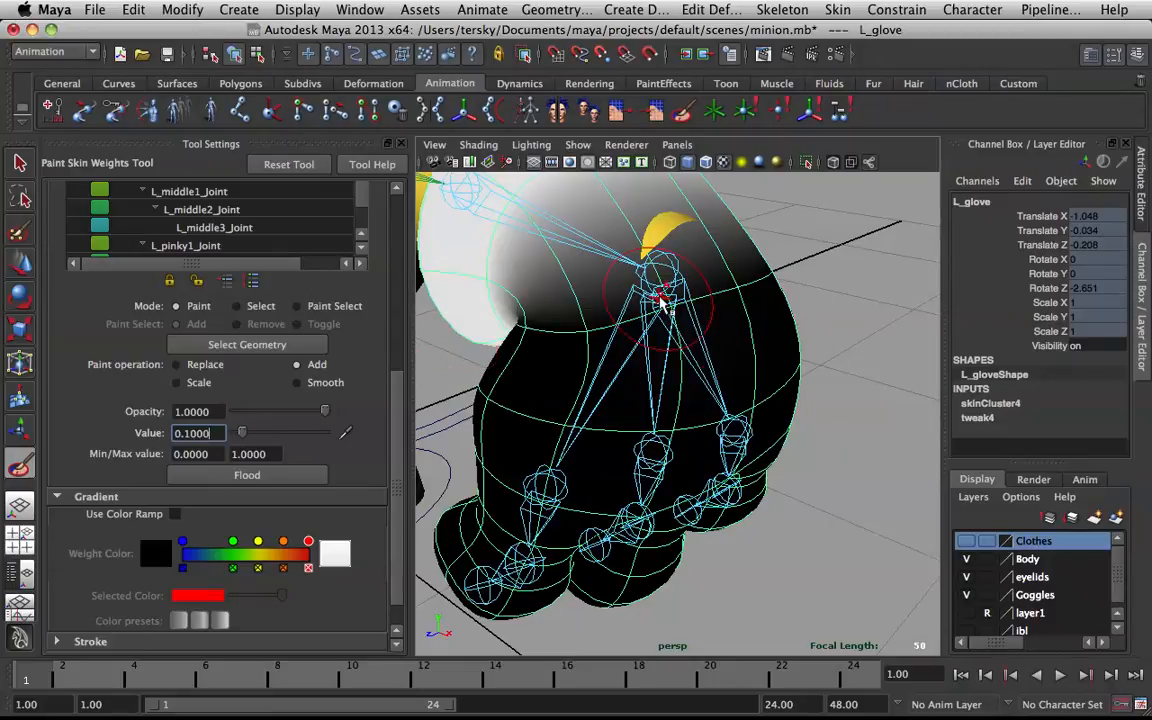
pyautogui.press('1')
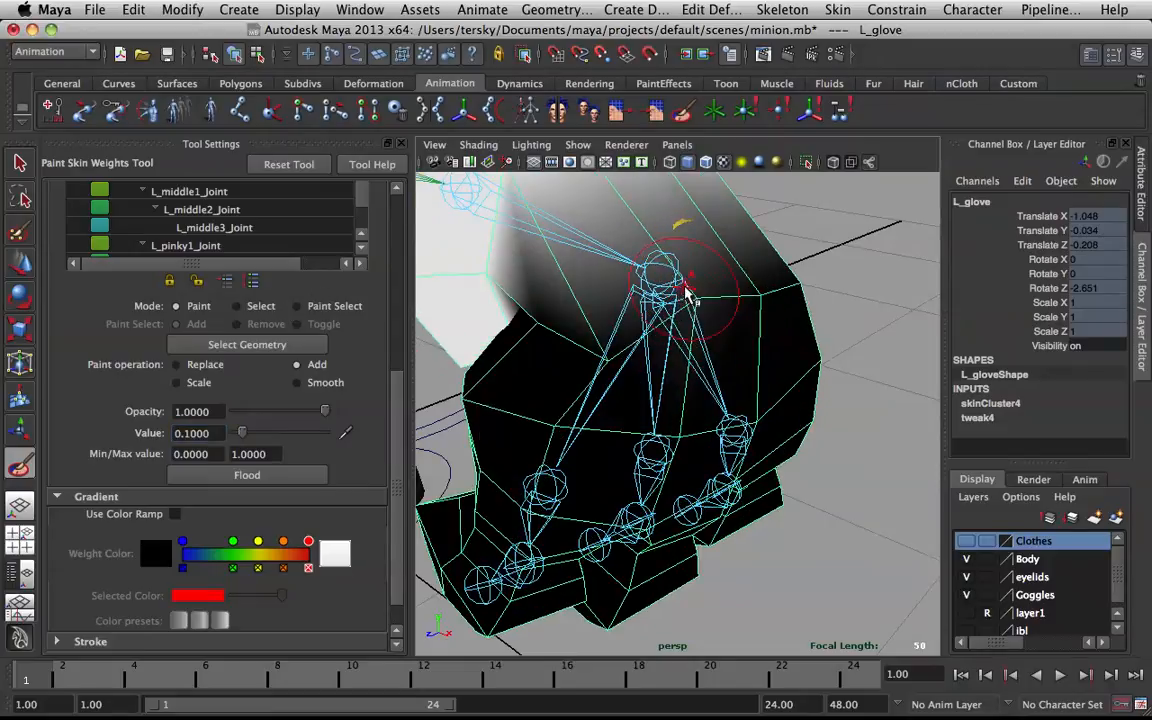
pyautogui.click(757, 300)
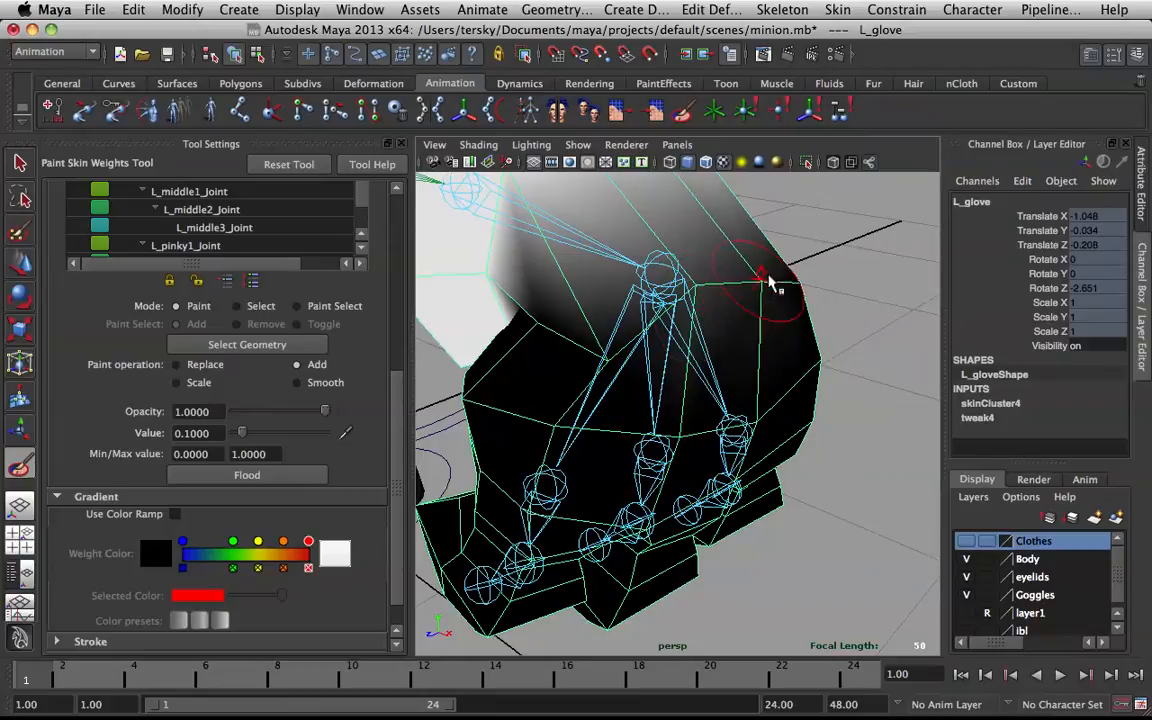
pyautogui.moveTo(608, 342); pyautogui.dragTo(596, 324)
pyautogui.click(535, 320)
pyautogui.click(540, 327)
pyautogui.click(540, 329)
pyautogui.click(602, 308)
pyautogui.click(697, 282)
pyautogui.click(740, 272)
pyautogui.click(700, 266)
pyautogui.click(655, 290)
pyautogui.click(609, 308)
pyautogui.moveTo(609, 308); pyautogui.dragTo(543, 327)
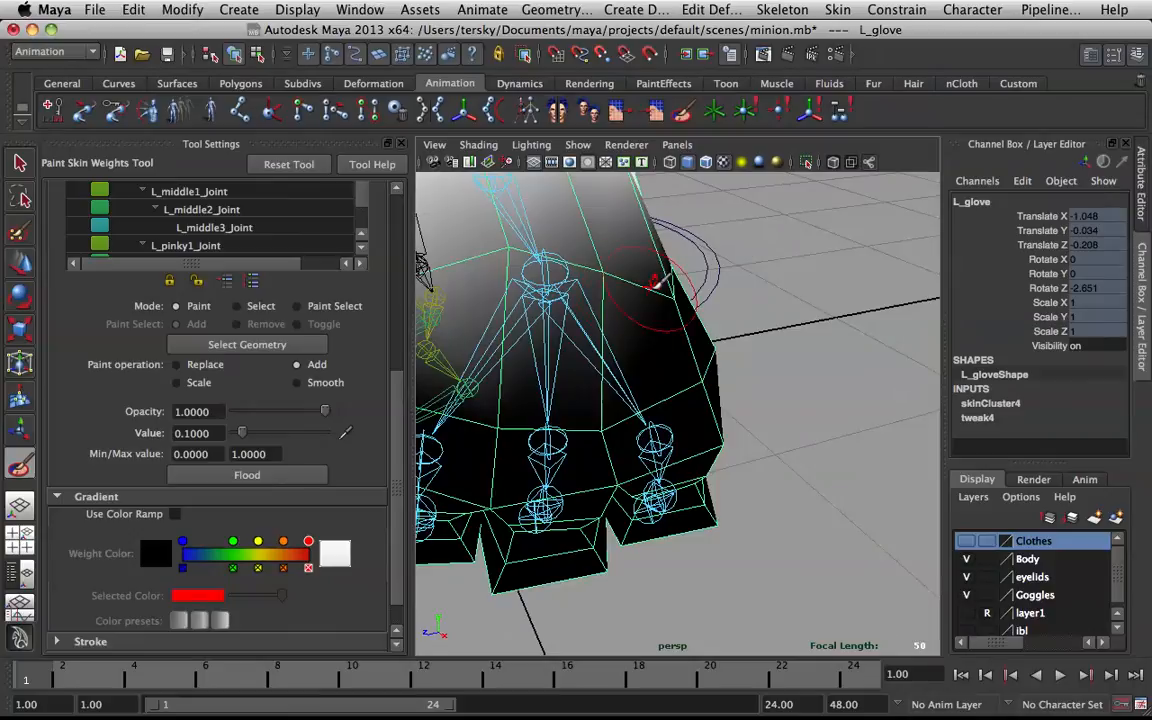
# Continue adding forearm joint weight at 0.1 to the wrist-loop vertices around the back of the left glove
pyautogui.moveTo(680, 280)
pyautogui.mouseDown()
pyautogui.moveTo(663, 257)
pyautogui.moveTo(585, 257)
pyautogui.mouseUp()
pyautogui.click(522, 255)
pyautogui.click(514, 237)
pyautogui.moveTo(514, 237)
pyautogui.keyDown('alt'); pyautogui.mouseDown()
pyautogui.moveTo(625, 319)
pyautogui.moveTo(653, 252)
pyautogui.mouseUp(); pyautogui.keyUp('alt')
pyautogui.click(654, 378)
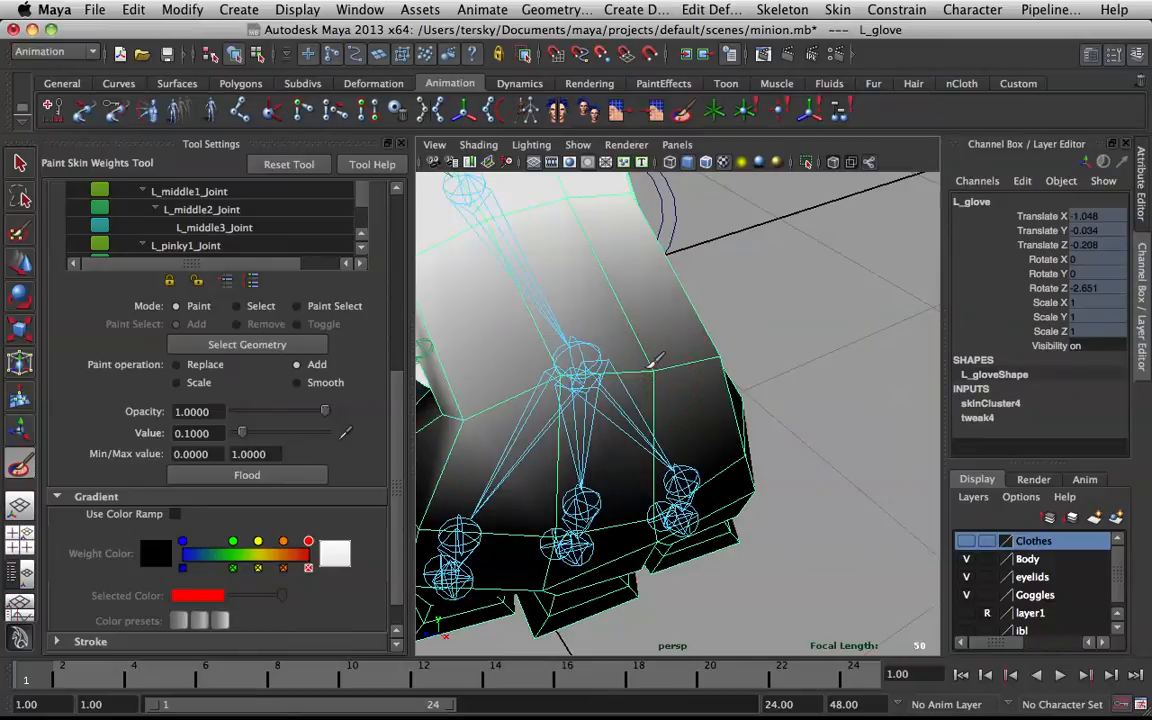
pyautogui.click(654, 365)
pyautogui.click(722, 351)
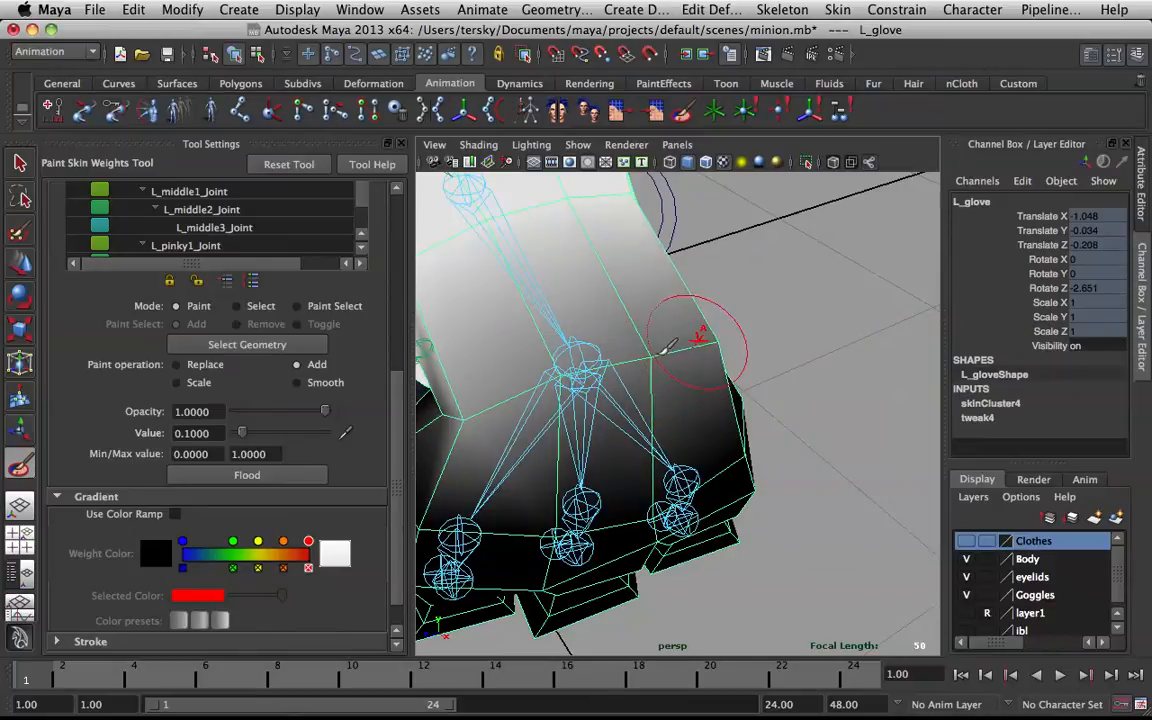
pyautogui.click(651, 352)
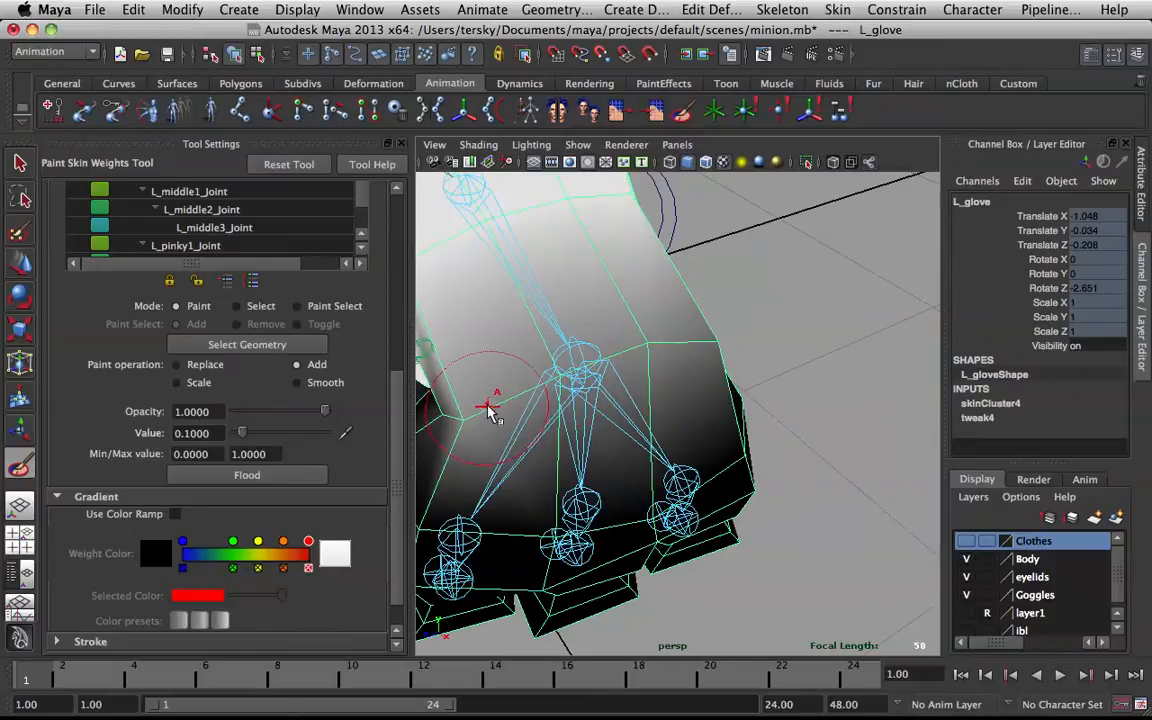
# Return the left glove to smooth display and reset the left wrist joint's Rotate Z to 0
pyautogui.press('3')
pyautogui.keyDown('alt'); pyautogui.moveTo(771, 324); pyautogui.dragTo(840, 285); pyautogui.keyUp('alt')
pyautogui.press('q')
pyautogui.click(882, 270)
pyautogui.keyDown('alt'); pyautogui.moveTo(882, 270); pyautogui.dragTo(800, 298, button='right'); pyautogui.keyUp('alt')
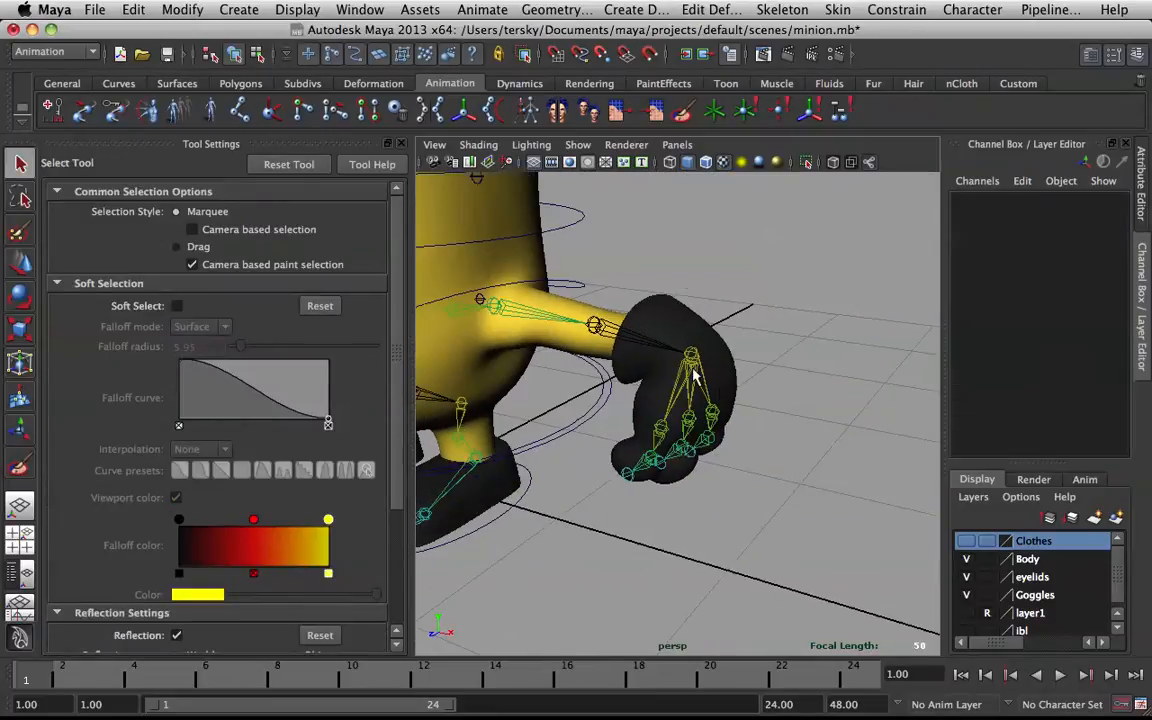
pyautogui.click(697, 367)
pyautogui.doubleClick(1096, 287)
pyautogui.write('-0')
pyautogui.press('Return')
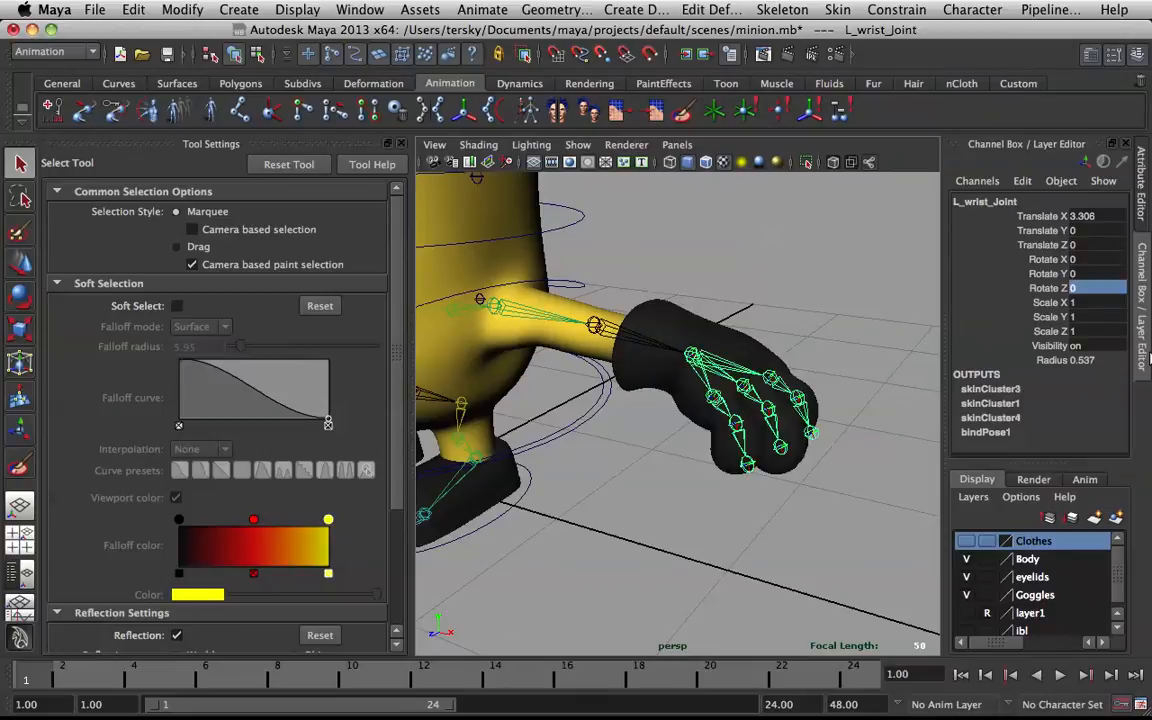
pyautogui.click(761, 221)
# Select the right glove together with the right forearm joint chain and smooth bind the glove to the skeleton
pyautogui.keyDown('alt'); pyautogui.moveTo(761, 221); pyautogui.dragTo(716, 254); pyautogui.keyUp('alt')
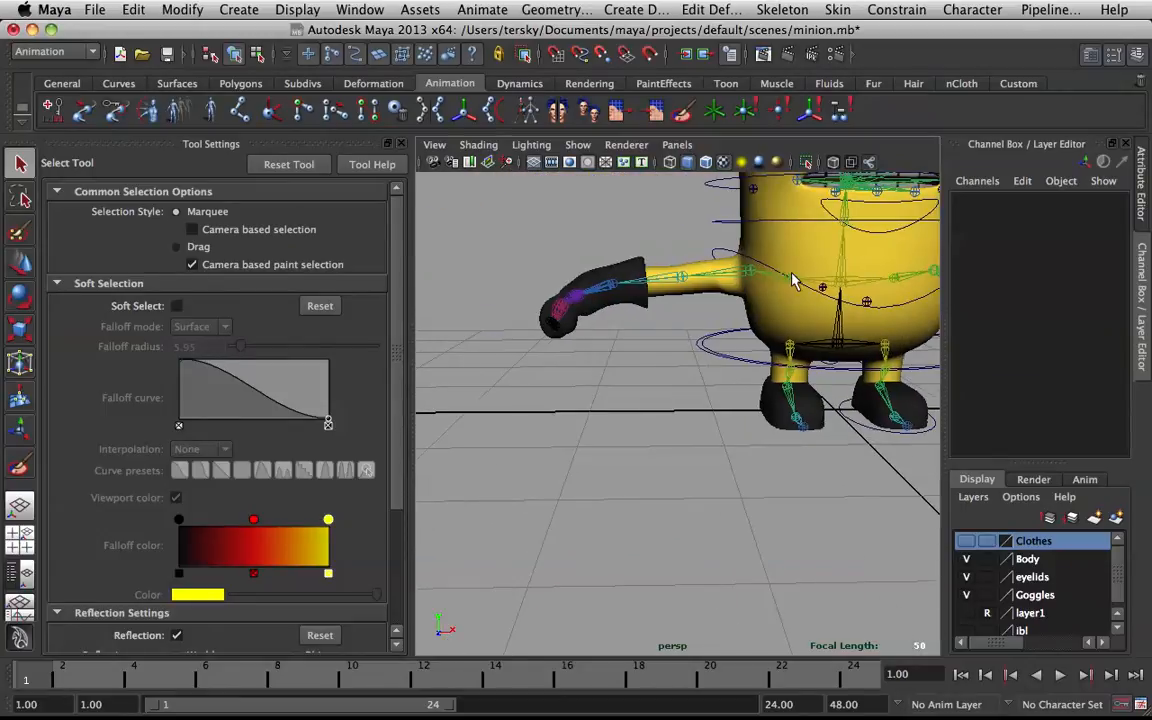
pyautogui.click(622, 286)
pyautogui.scroll(3, 632, 287)
pyautogui.keyDown('alt'); pyautogui.moveTo(609, 258); pyautogui.dragTo(627, 377, button='middle'); pyautogui.keyUp('alt')
pyautogui.scroll(2, 627, 377)
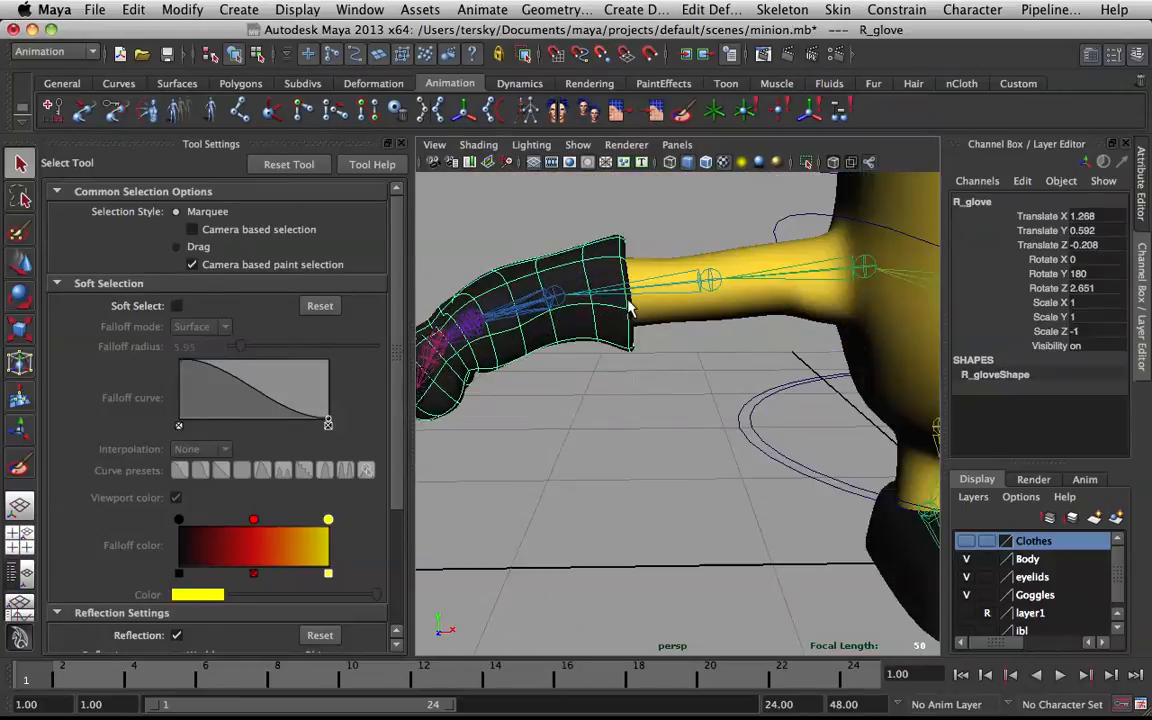
pyautogui.click(646, 286)
pyautogui.keyDown('shift'); pyautogui.click(606, 312); pyautogui.keyUp('shift')
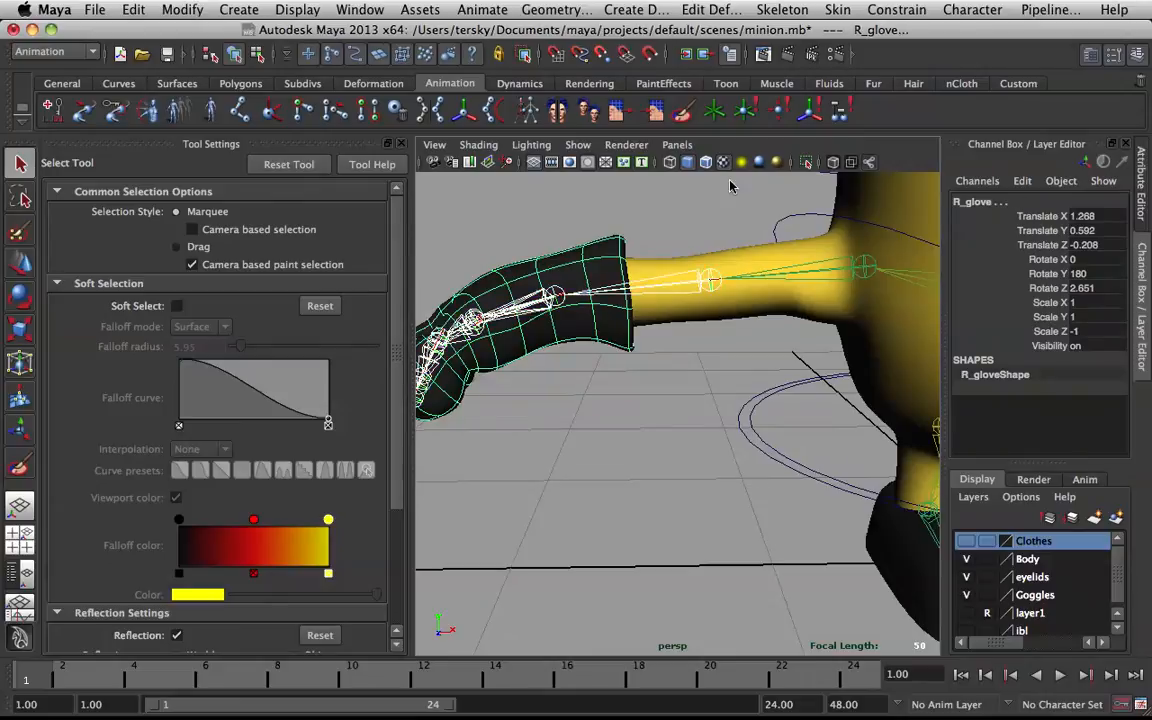
pyautogui.click(839, 12)
pyautogui.moveTo(866, 38)
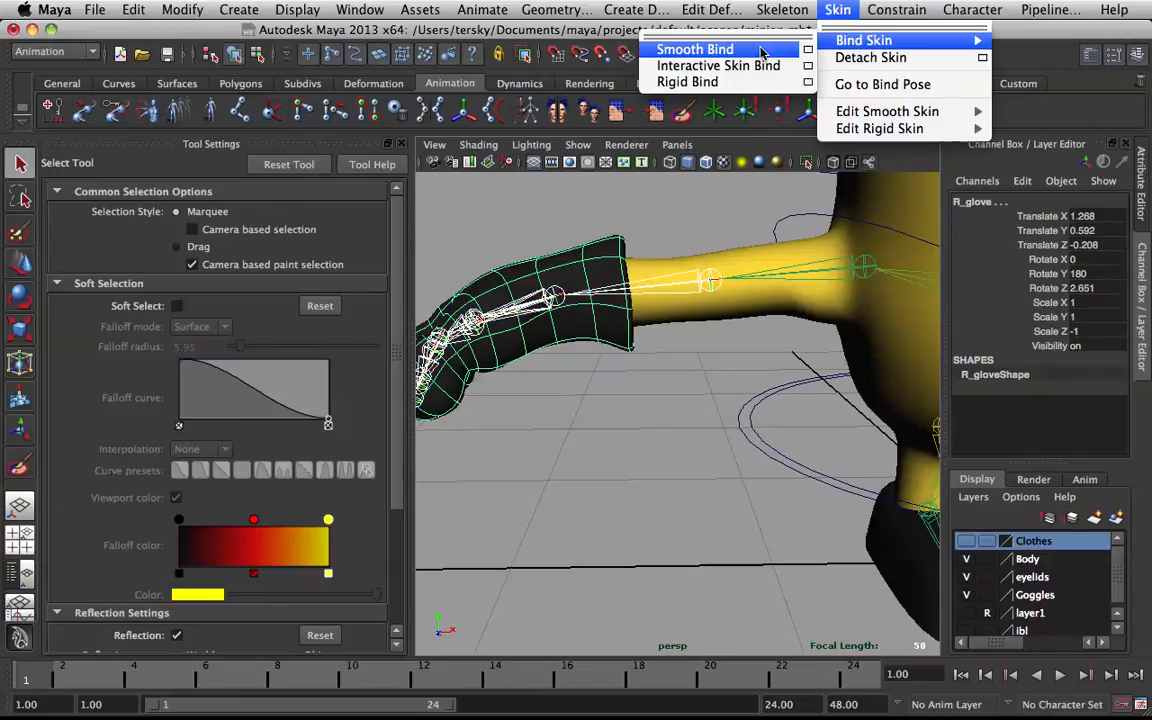
pyautogui.click(699, 46)
# Select the left glove and add the right glove to the selection, then repeat the selection starting from the left glove
pyautogui.scroll(-2, 795, 283)
pyautogui.keyDown('alt'); pyautogui.moveTo(795, 283); pyautogui.dragTo(612, 267, button='middle'); pyautogui.keyUp('alt')
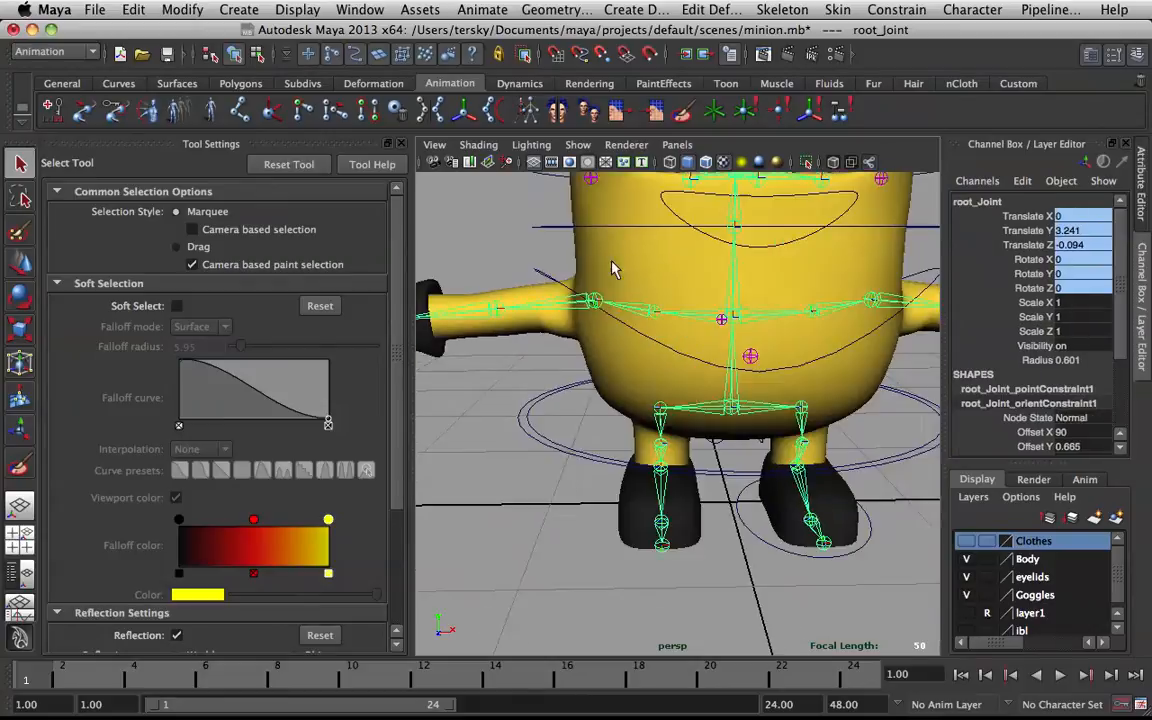
pyautogui.scroll(-4, 612, 267)
pyautogui.click(870, 307)
pyautogui.click(838, 384)
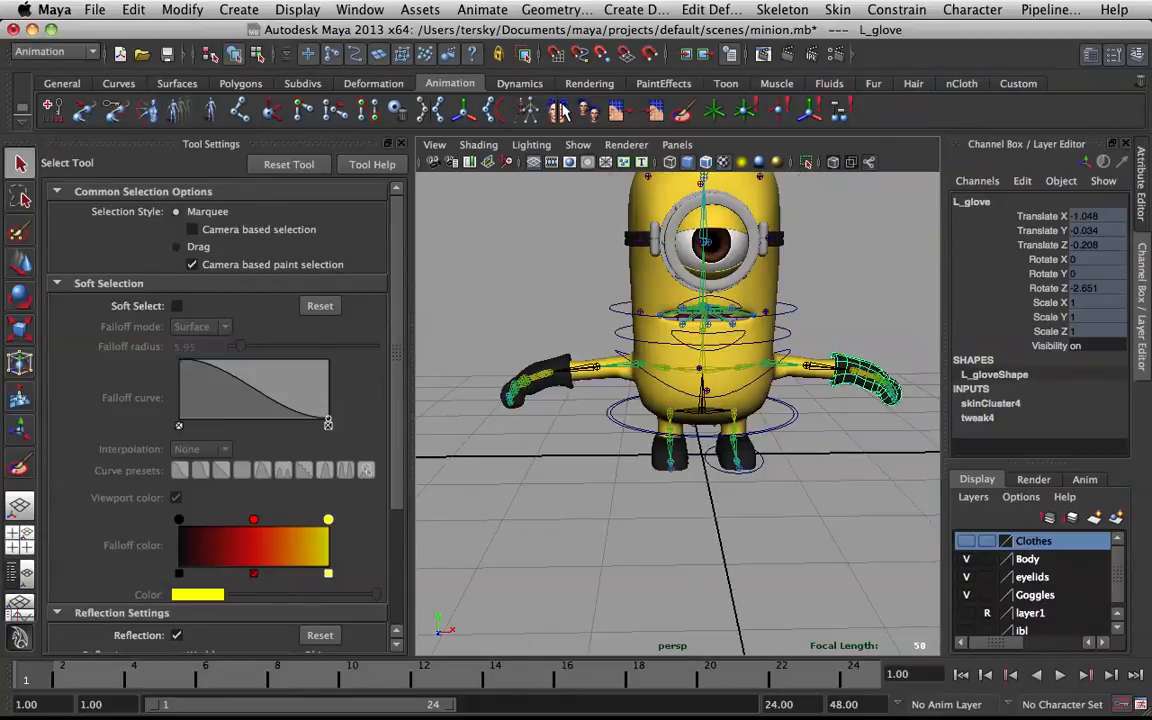
pyautogui.keyDown('shift'); pyautogui.click(565, 390); pyautogui.keyUp('shift')
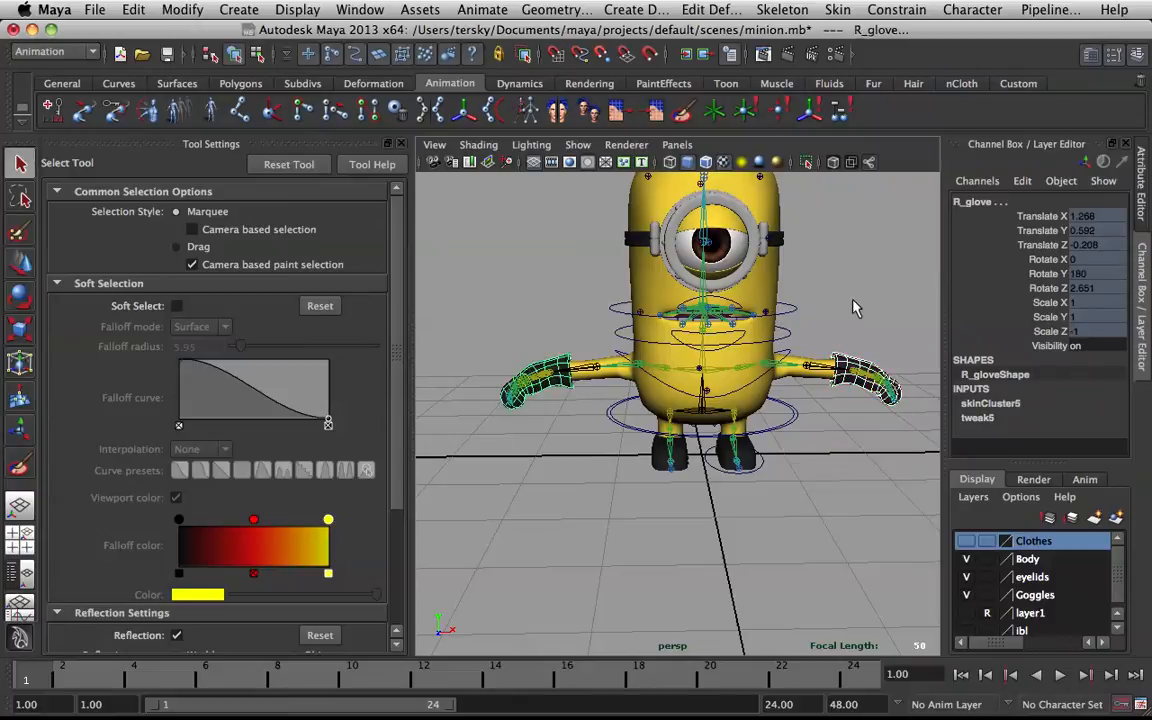
pyautogui.click(838, 436)
pyautogui.click(838, 385)
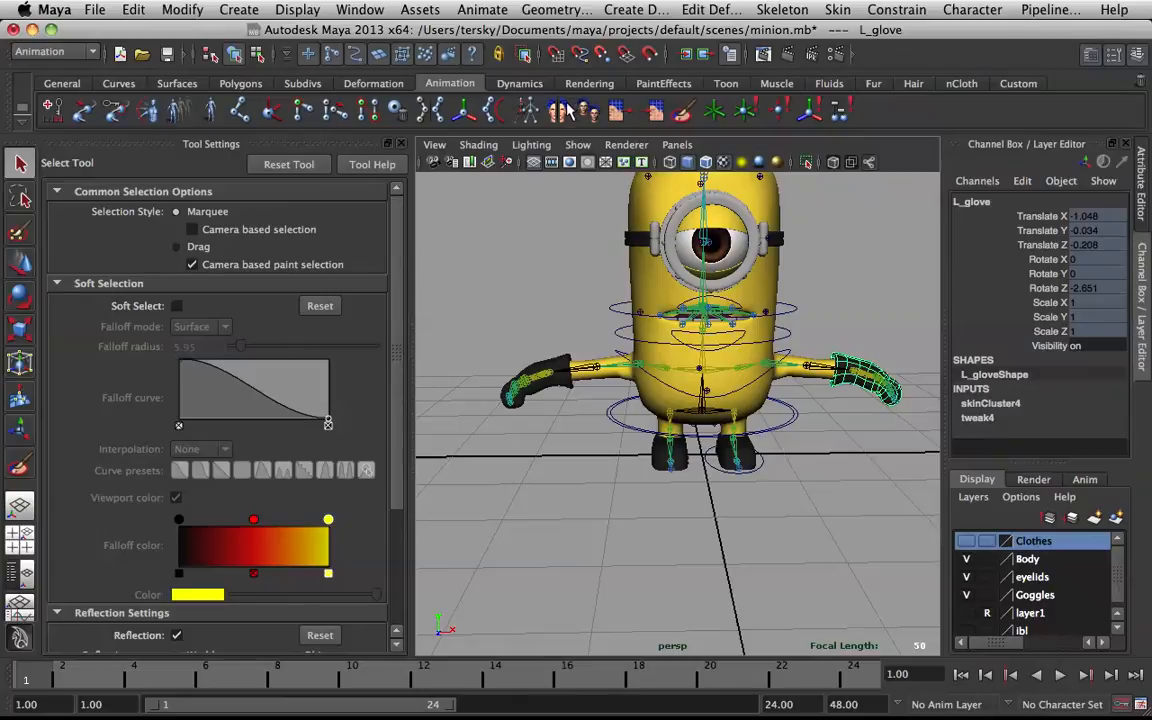
pyautogui.click(557, 397)
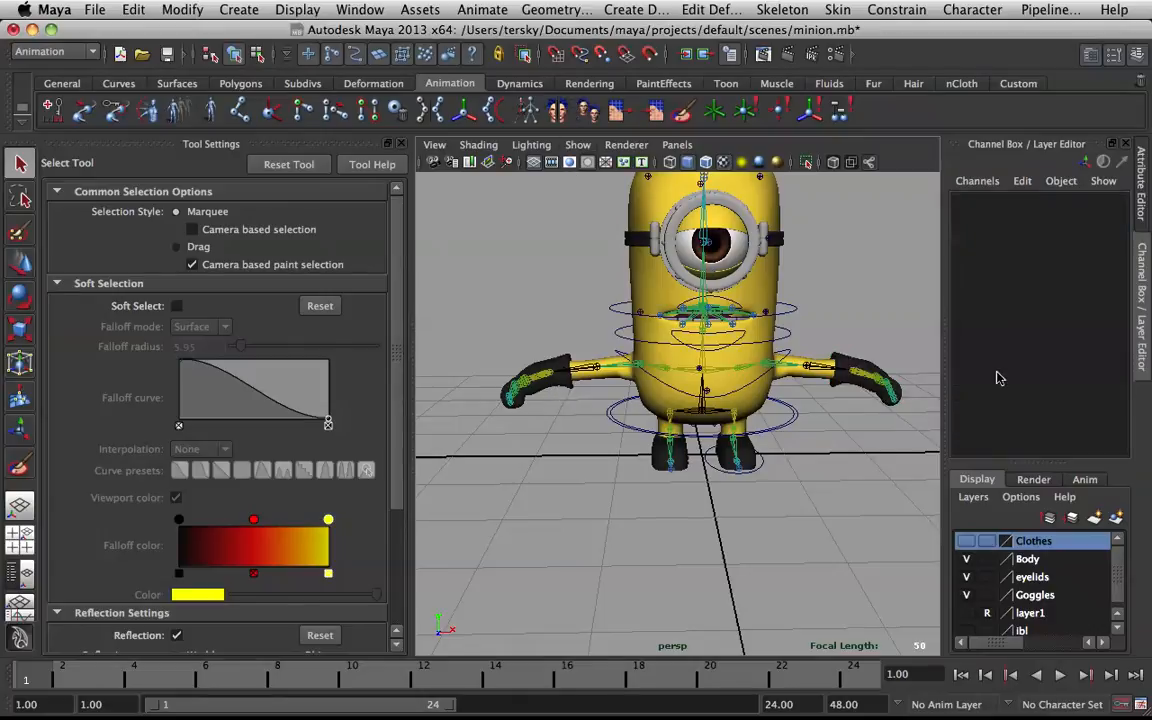
# Test-rotate the right wrist joint to check the right glove's deformation, then undo the rotation
pyautogui.click(852, 387)
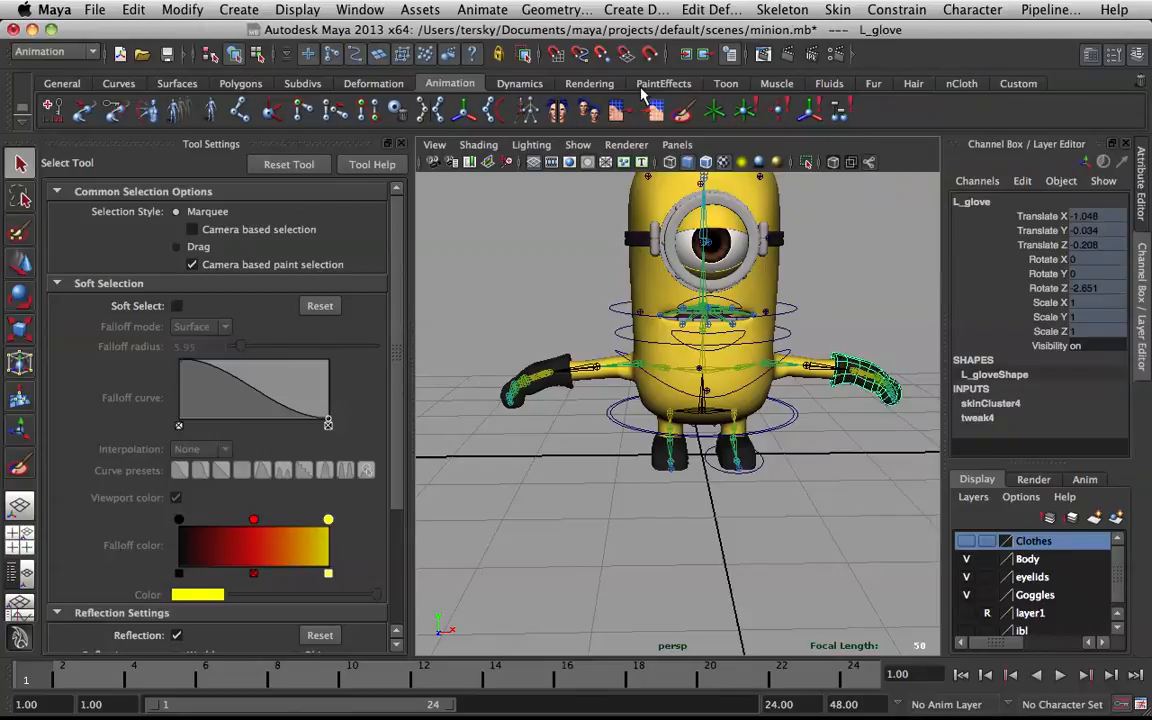
pyautogui.scroll(4, 648, 319)
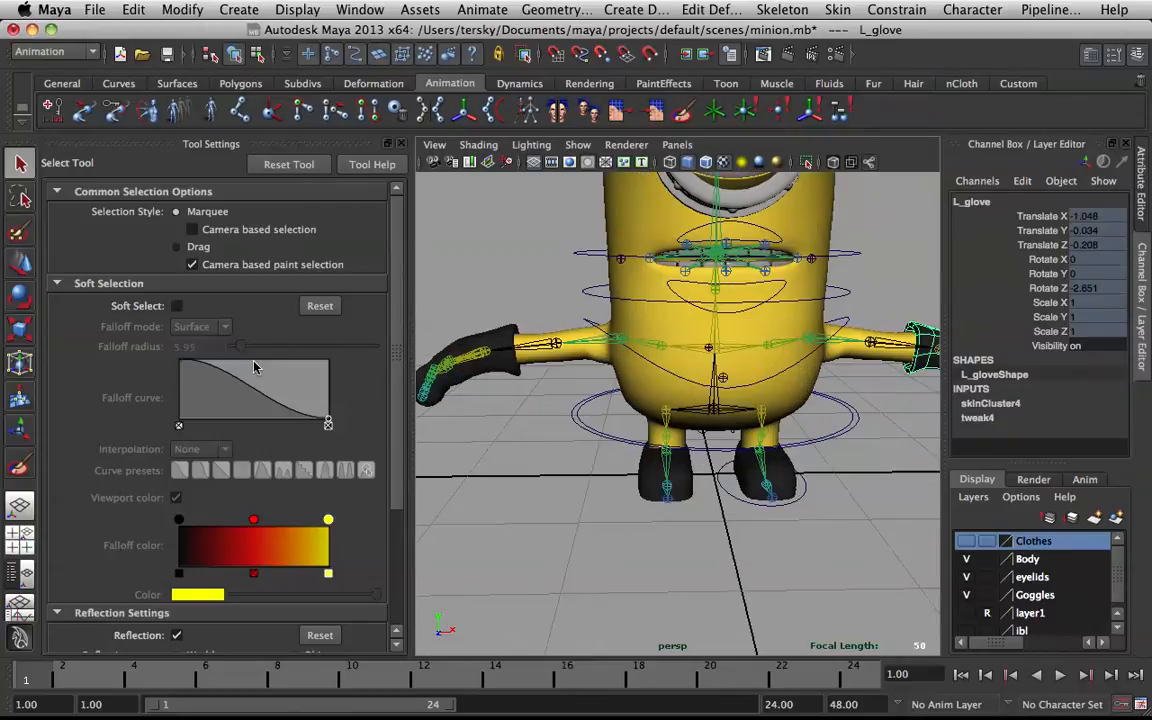
pyautogui.keyDown('alt'); pyautogui.moveTo(481, 355); pyautogui.dragTo(616, 367, button='middle'); pyautogui.keyUp('alt')
pyautogui.scroll(4, 597, 361)
pyautogui.click(583, 347)
pyautogui.keyDown('alt'); pyautogui.moveTo(594, 349); pyautogui.dragTo(697, 298); pyautogui.keyUp('alt')
pyautogui.press('e')
pyautogui.press('super+z')
pyautogui.keyDown('alt'); pyautogui.moveTo(915, 257); pyautogui.dragTo(353, 252); pyautogui.keyUp('alt')
# Select the left wrist joint and test-rotate it to check the left glove's deformation, undoing the rotation
pyautogui.click(569, 319)
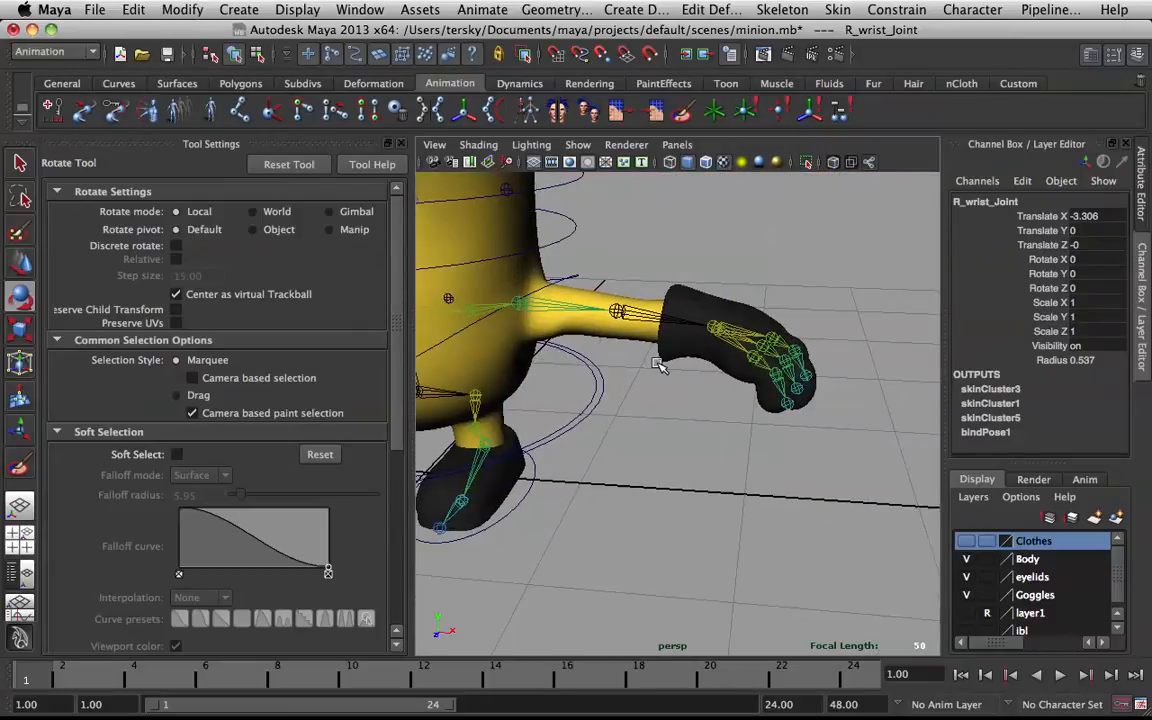
pyautogui.click(811, 338)
pyautogui.click(866, 250)
pyautogui.click(751, 323)
pyautogui.moveTo(775, 352); pyautogui.dragTo(802, 370)
pyautogui.press('z')
pyautogui.press('z')
pyautogui.press('z')
pyautogui.press('z')
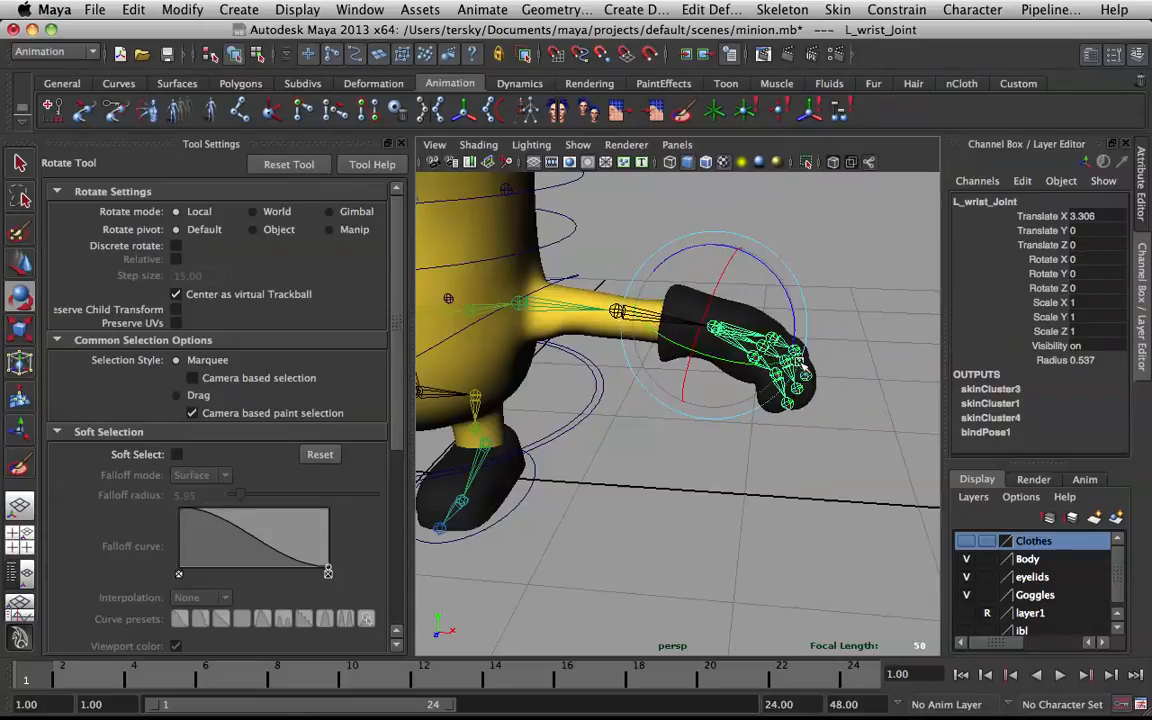
pyautogui.click(749, 339)
pyautogui.keyDown('alt'); pyautogui.moveTo(749, 339); pyautogui.dragTo(787, 326, button='right'); pyautogui.keyUp('alt')
pyautogui.moveTo(790, 275); pyautogui.dragTo(777, 303)
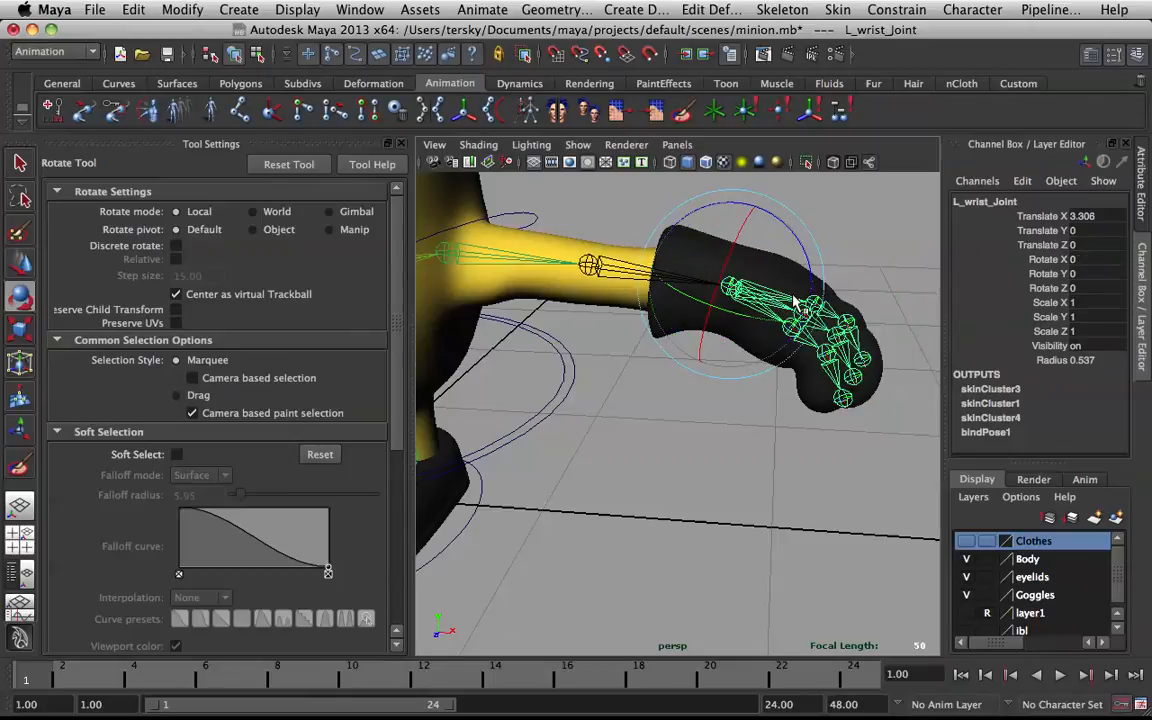
# Test-rotate the base joint of the left index finger to check the glove's deformation, then undo the rotation
pyautogui.press('z')
pyautogui.press('q')
pyautogui.click(805, 327)
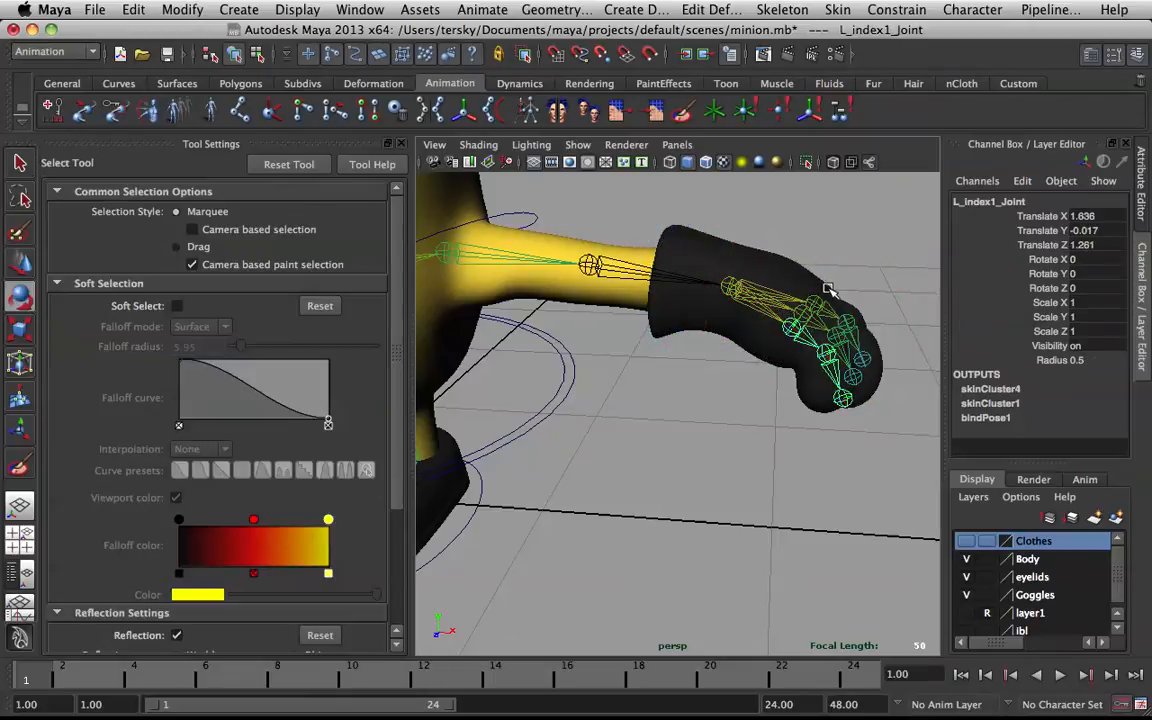
pyautogui.press('e')
pyautogui.moveTo(818, 288); pyautogui.dragTo(798, 303)
pyautogui.keyDown('alt'); pyautogui.moveTo(798, 303); pyautogui.dragTo(586, 293); pyautogui.keyUp('alt')
pyautogui.press('z')
# Rotate the base joint of the right index finger away from the middle finger to about X 45, Y -45, Z -18
pyautogui.click(558, 262)
pyautogui.keyDown('alt'); pyautogui.moveTo(558, 262); pyautogui.dragTo(671, 316, button='middle'); pyautogui.keyUp('alt')
pyautogui.keyDown('alt'); pyautogui.moveTo(671, 316); pyautogui.dragTo(880, 300); pyautogui.keyUp('alt')
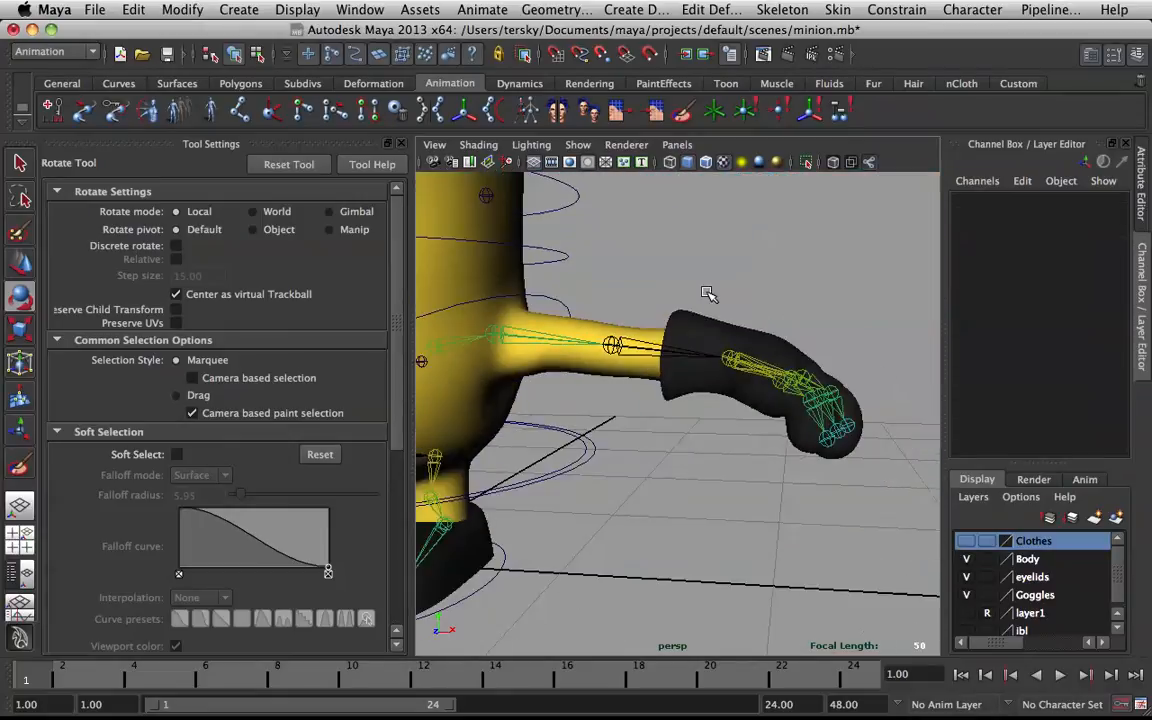
pyautogui.keyDown('alt'); pyautogui.moveTo(742, 310); pyautogui.dragTo(1124, 339, button='middle'); pyautogui.keyUp('alt')
pyautogui.keyDown('alt'); pyautogui.moveTo(770, 362); pyautogui.dragTo(1090, 428, button='middle'); pyautogui.keyUp('alt')
pyautogui.keyDown('alt'); pyautogui.moveTo(630, 405); pyautogui.dragTo(840, 455); pyautogui.keyUp('alt')
pyautogui.keyDown('alt'); pyautogui.moveTo(595, 438); pyautogui.dragTo(845, 360, button='middle'); pyautogui.keyUp('alt')
pyautogui.keyDown('alt'); pyautogui.moveTo(600, 430); pyautogui.dragTo(853, 357, button='right'); pyautogui.keyUp('alt')
pyautogui.keyDown('alt'); pyautogui.moveTo(830, 329); pyautogui.dragTo(688, 389, button='middle'); pyautogui.keyUp('alt')
pyautogui.click(766, 325)
pyautogui.press('q')
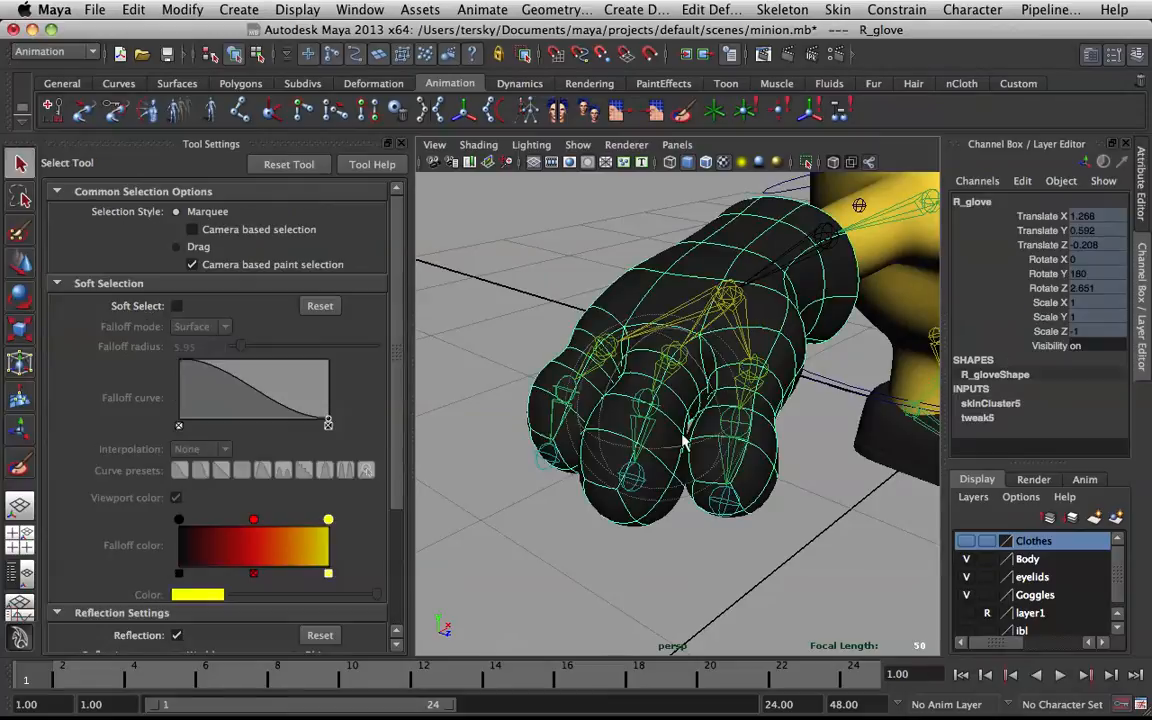
pyautogui.click(801, 508)
pyautogui.click(764, 363)
pyautogui.keyDown('alt'); pyautogui.moveTo(717, 388); pyautogui.dragTo(782, 393); pyautogui.keyUp('alt')
pyautogui.press('r')
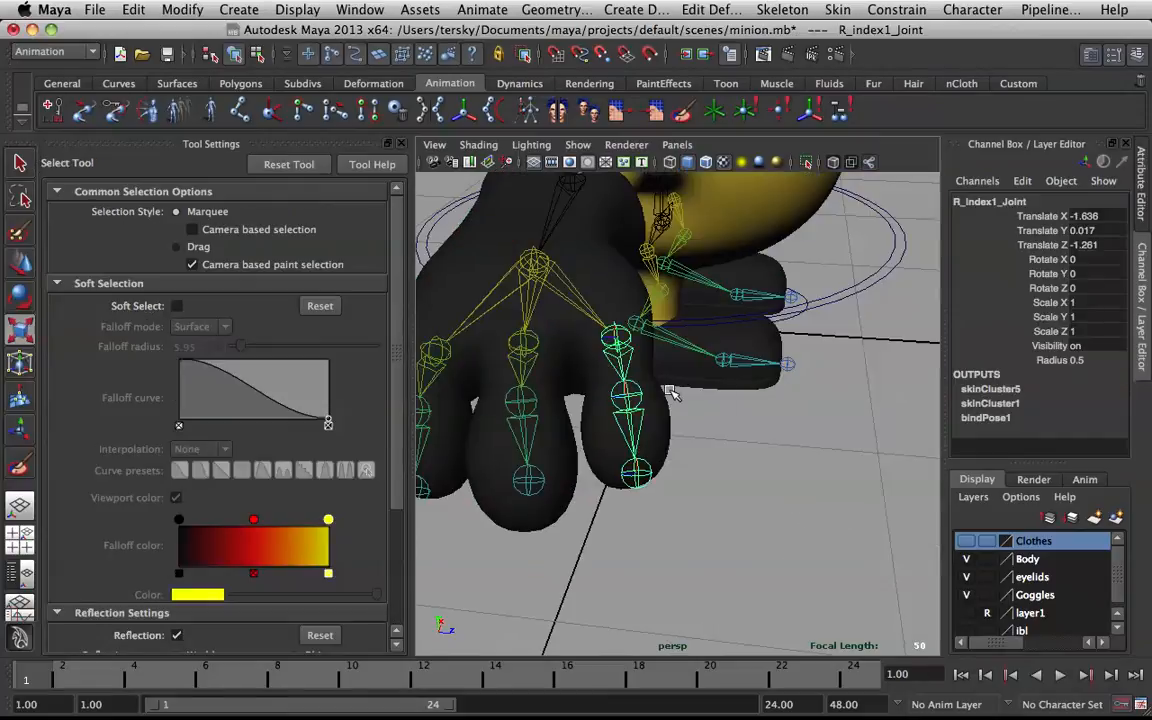
pyautogui.scroll(-5, 668, 395)
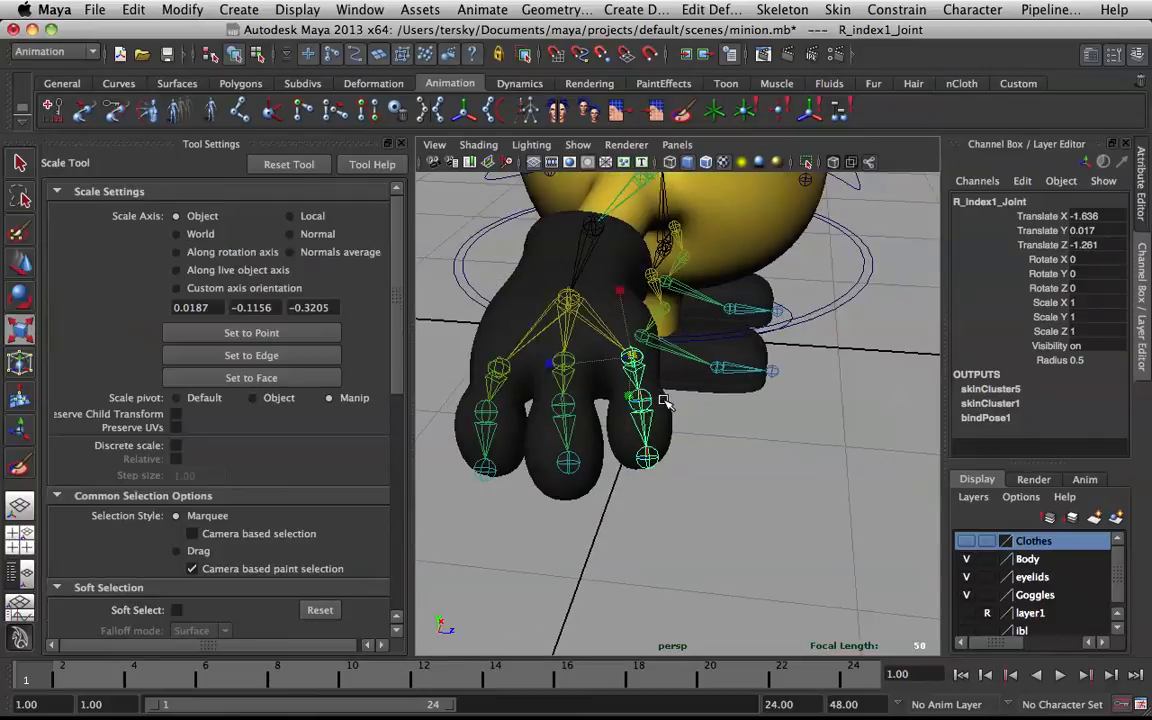
pyautogui.press('e')
pyautogui.moveTo(650, 345); pyautogui.dragTo(587, 400)
pyautogui.press('q')
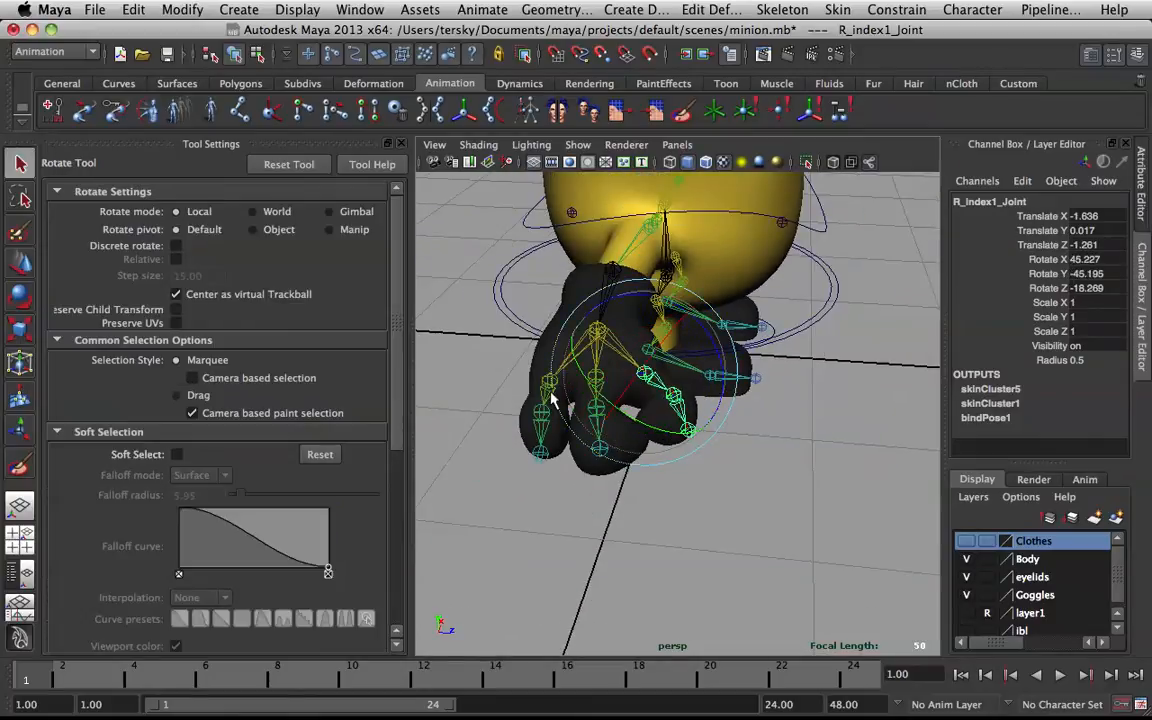
# Rotate the base joint of the right pinky away from the middle finger to about X -23, Y 39, Z -21, then clear the selection
pyautogui.click(547, 384)
pyautogui.press('e')
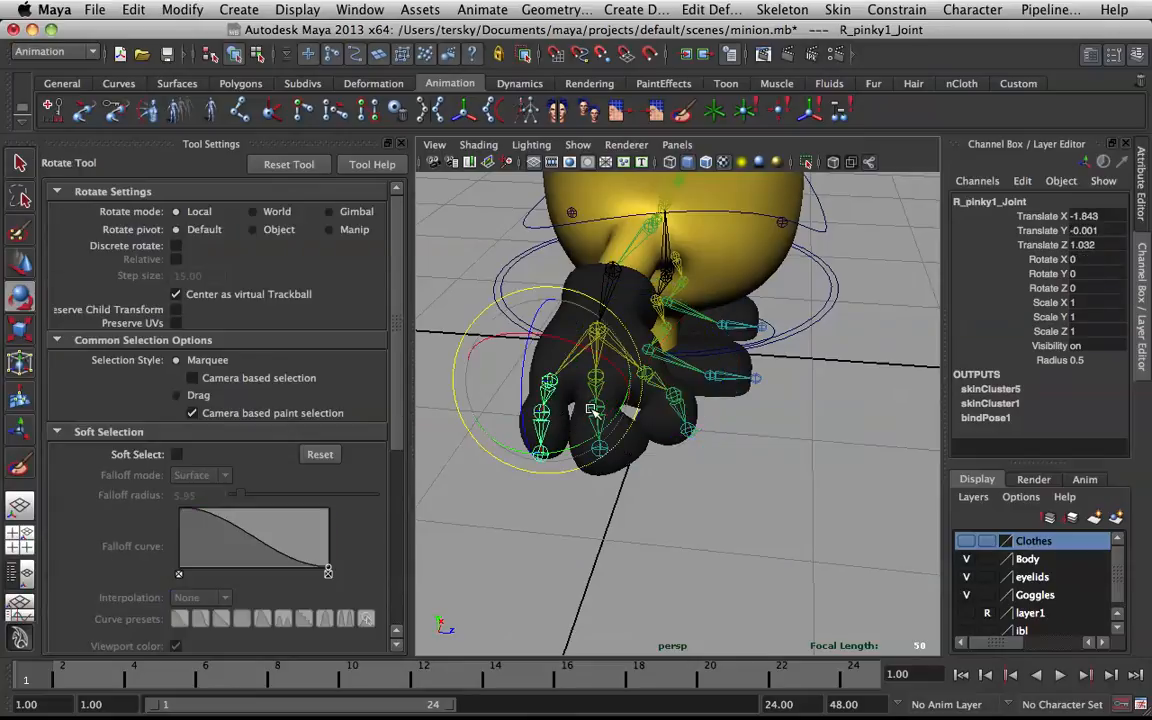
pyautogui.moveTo(540, 443); pyautogui.dragTo(512, 432)
pyautogui.press('q')
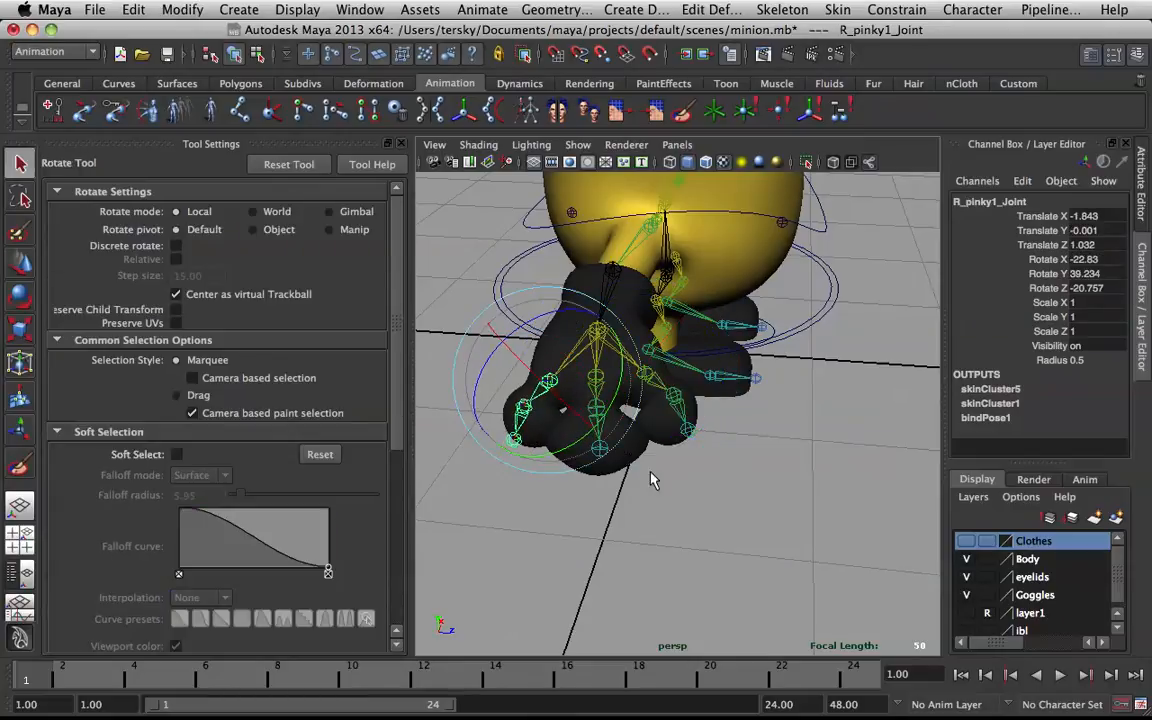
pyautogui.click(697, 495)
# Select the edge on the right glove's index finger facing the middle finger and convert it to vertices
pyautogui.scroll(3, 625, 437)
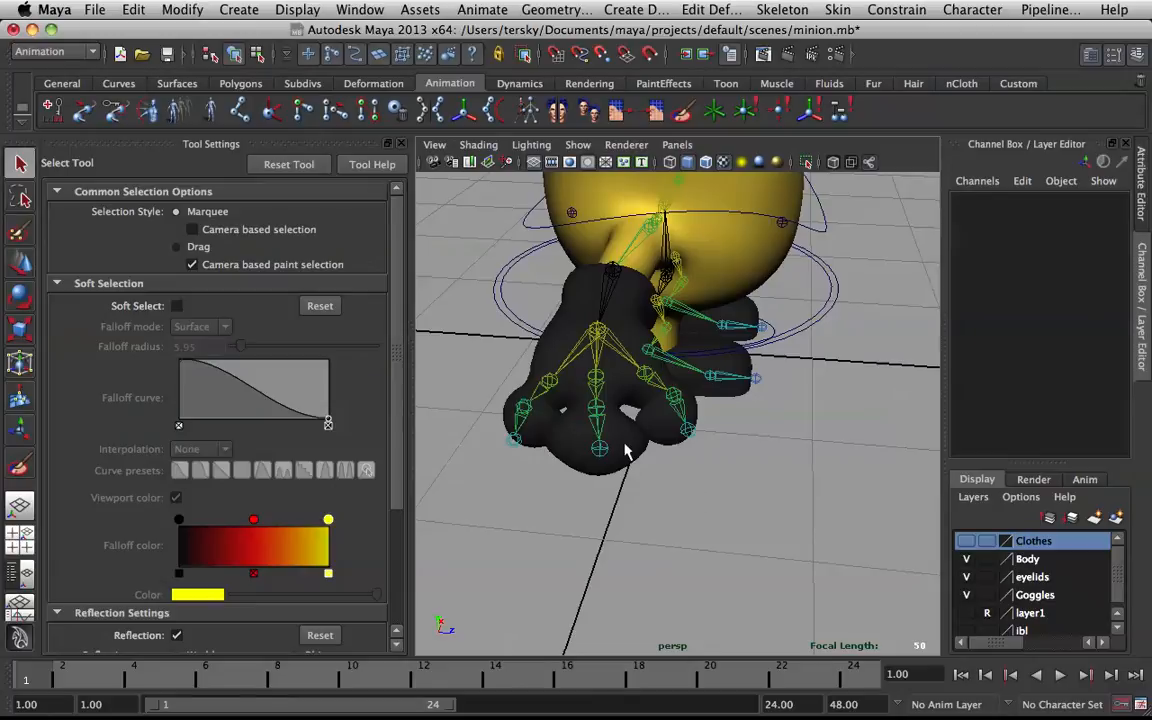
pyautogui.scroll(2, 627, 450)
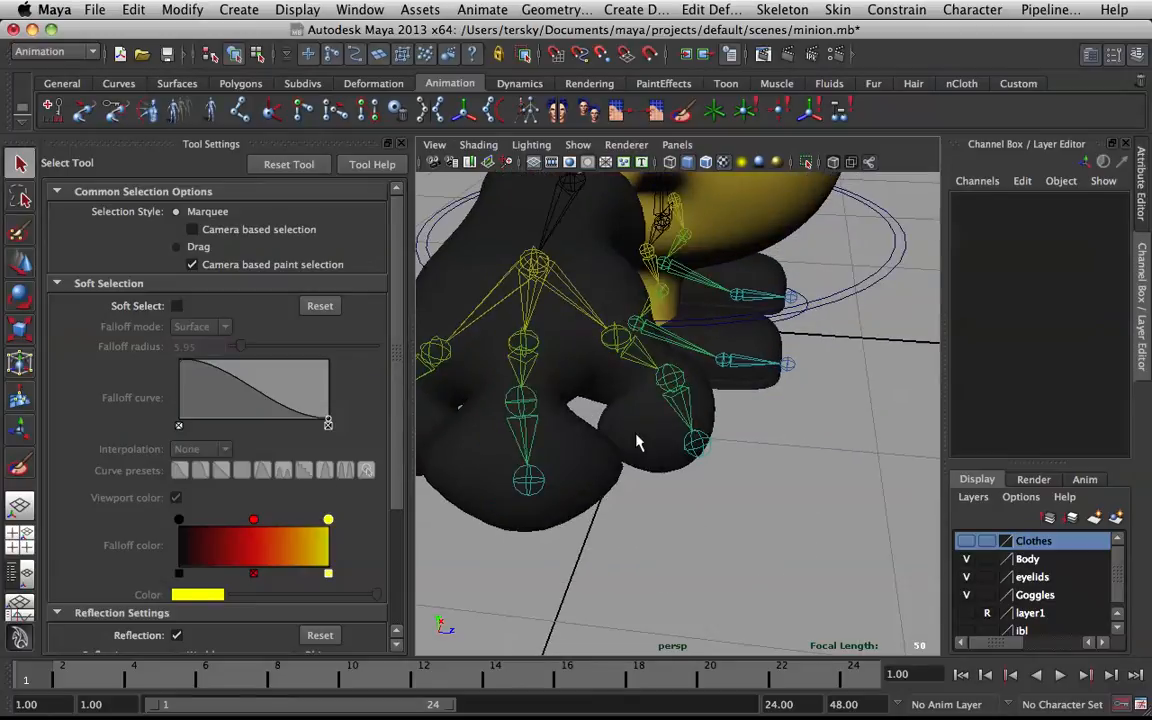
pyautogui.click(637, 437)
pyautogui.keyDown('alt'); pyautogui.moveTo(689, 432); pyautogui.dragTo(638, 427); pyautogui.keyUp('alt')
pyautogui.keyDown('alt'); pyautogui.moveTo(638, 427); pyautogui.dragTo(766, 460, button='right'); pyautogui.keyUp('alt')
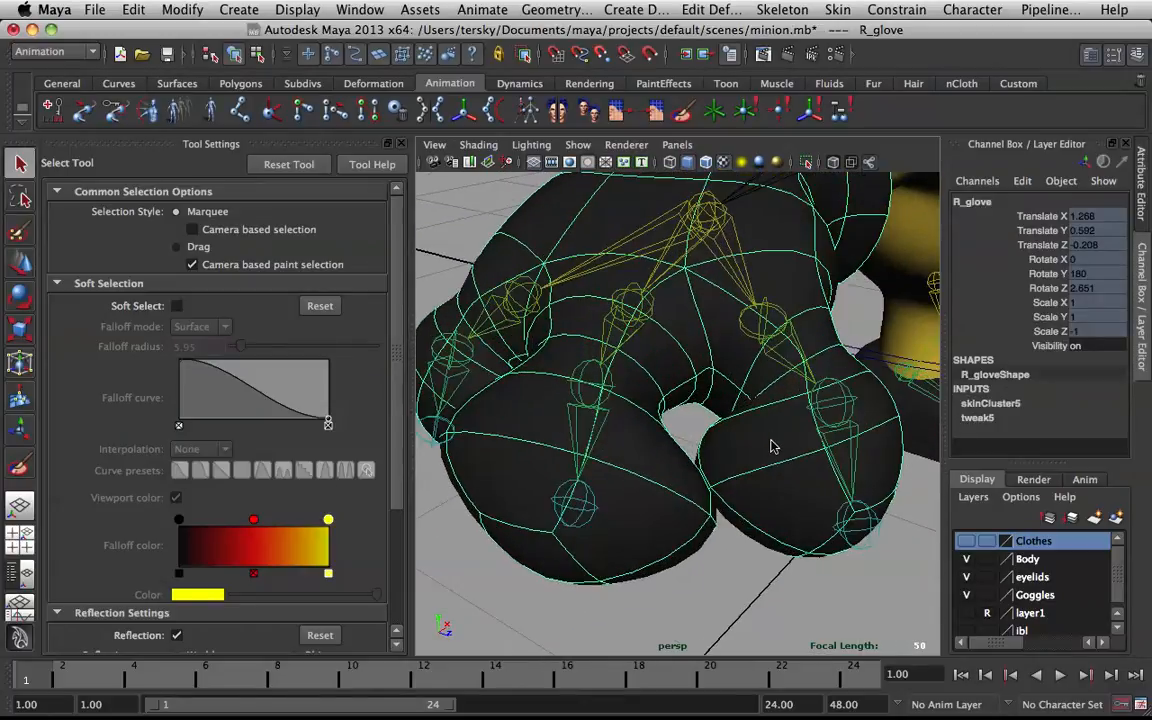
pyautogui.moveTo(771, 390)
pyautogui.mouseDown(button='right')
pyautogui.moveTo(771, 448)
pyautogui.moveTo(771, 372)
pyautogui.mouseUp(button='right')
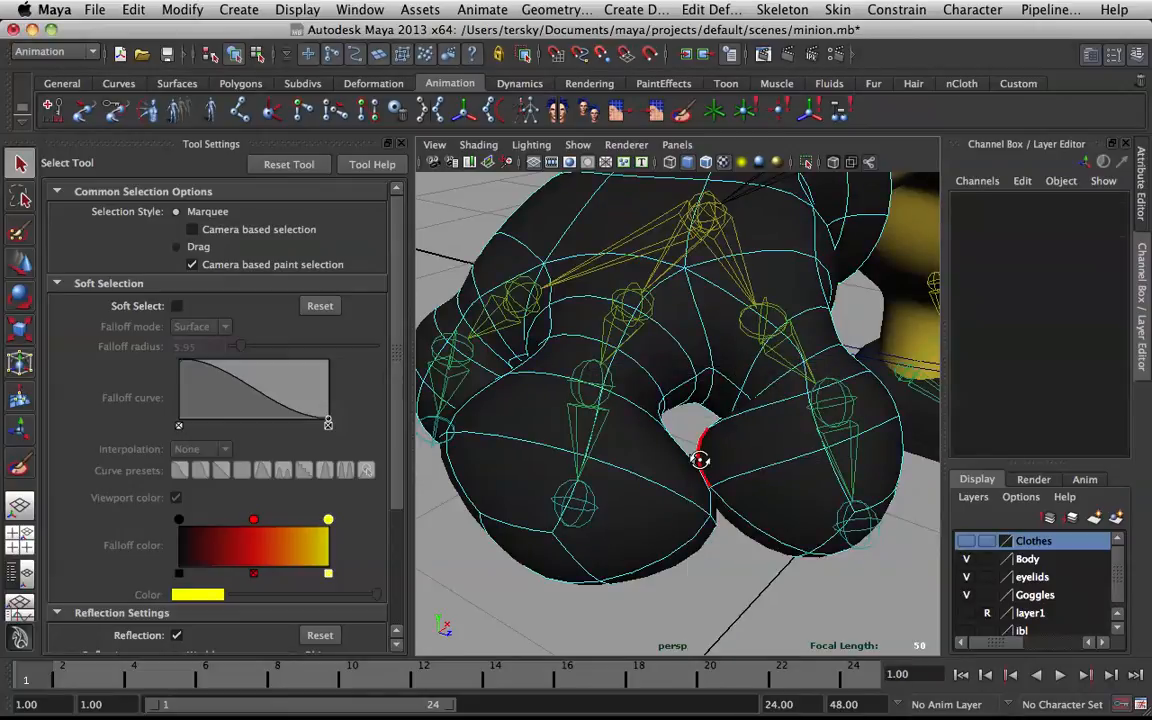
pyautogui.click(700, 460)
pyautogui.keyDown('alt'); pyautogui.moveTo(738, 458); pyautogui.dragTo(740, 417, button='middle'); pyautogui.keyUp('alt')
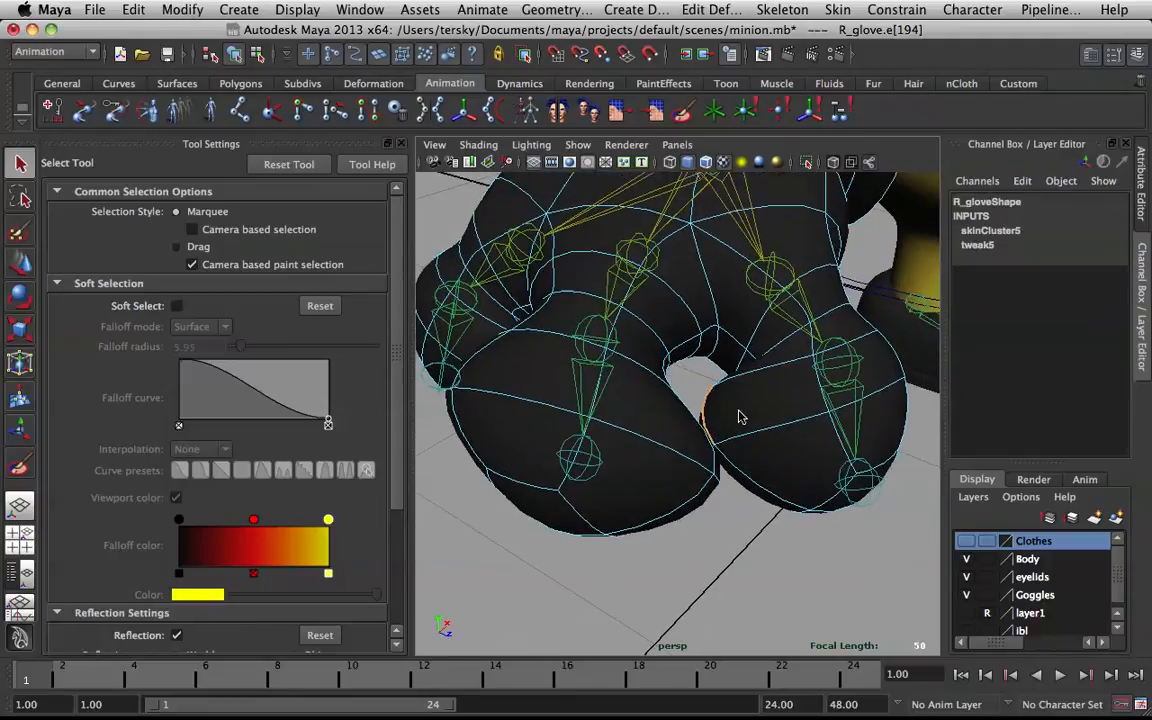
pyautogui.keyDown('shift'); pyautogui.moveTo(738, 409); pyautogui.dragTo(645, 401, button='right'); pyautogui.keyUp('shift')
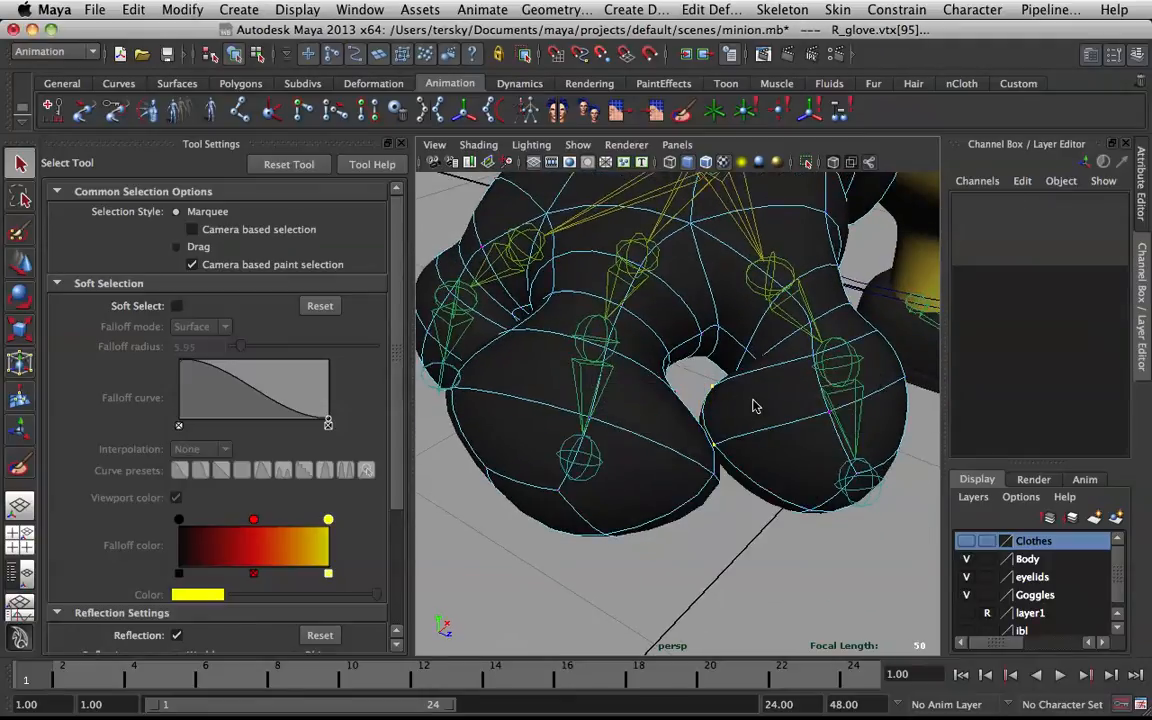
# Flood the selected index finger vertices with a Replace skin weight of 1.0 for the second right index joint
pyautogui.moveTo(755, 405); pyautogui.dragTo(640, 369, button='right')
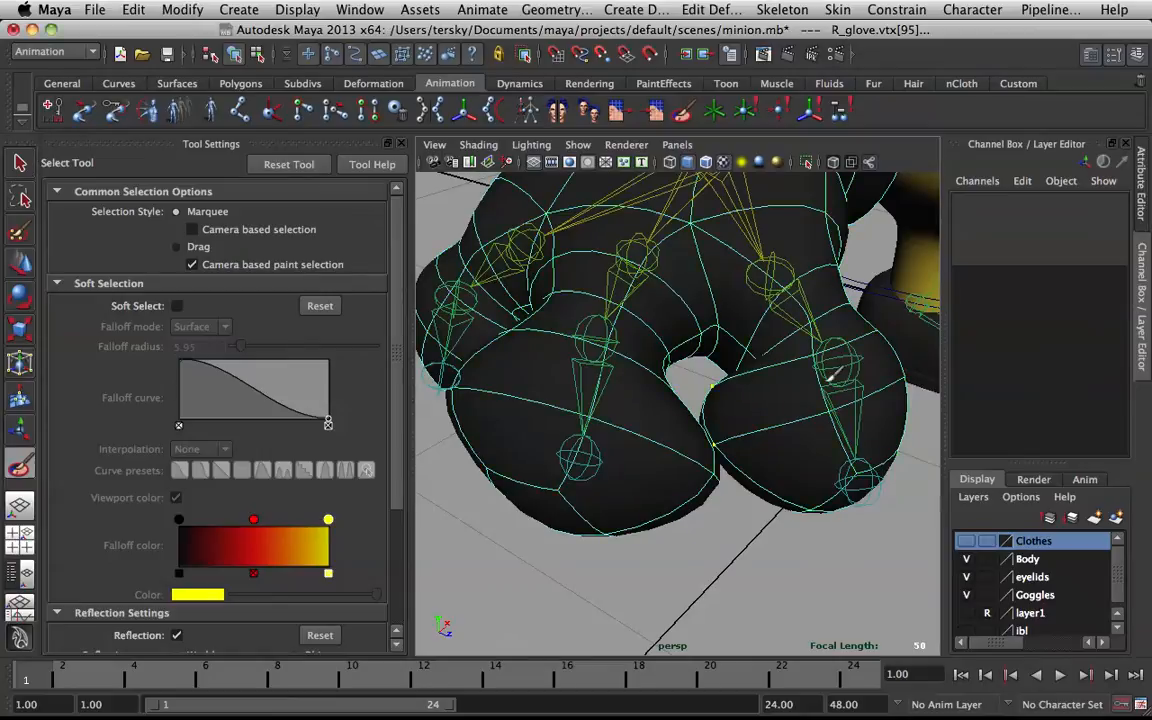
pyautogui.moveTo(850, 400); pyautogui.dragTo(850, 327, button='right')
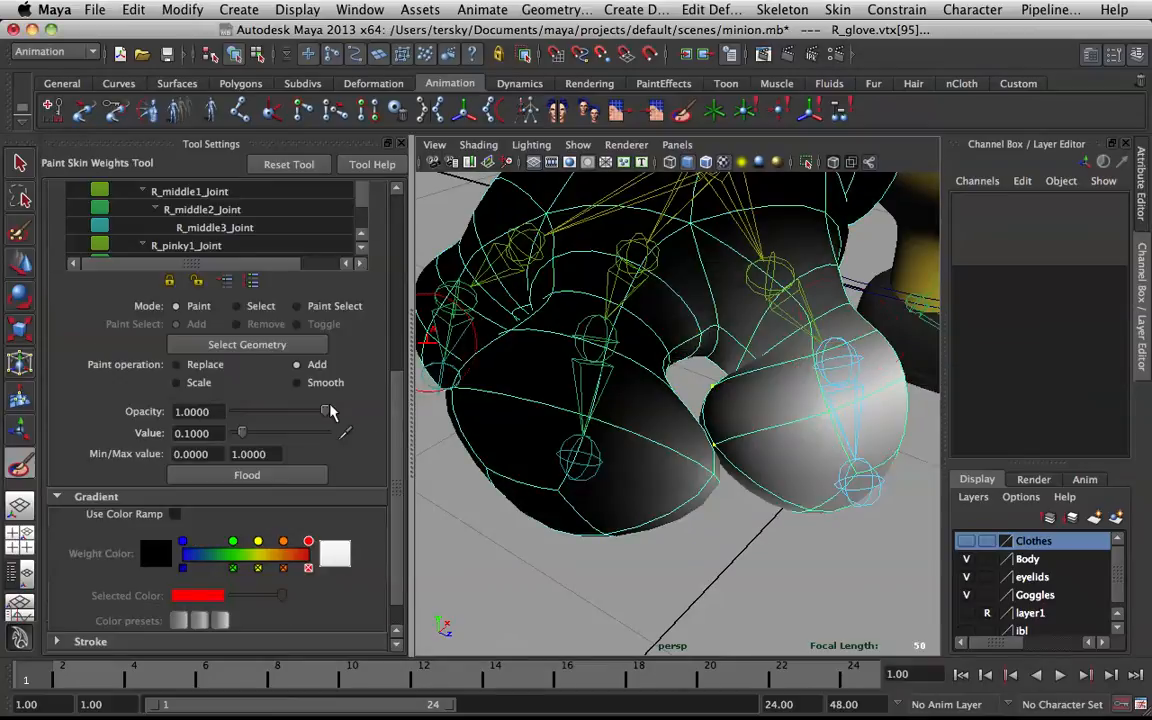
pyautogui.moveTo(243, 432); pyautogui.dragTo(330, 432)
pyautogui.click(176, 364)
pyautogui.click(288, 476)
pyautogui.moveTo(600, 385)
pyautogui.keyDown('alt'); pyautogui.mouseDown()
pyautogui.moveTo(689, 406)
pyautogui.moveTo(679, 445)
pyautogui.mouseUp(); pyautogui.keyUp('alt')
pyautogui.press('q')
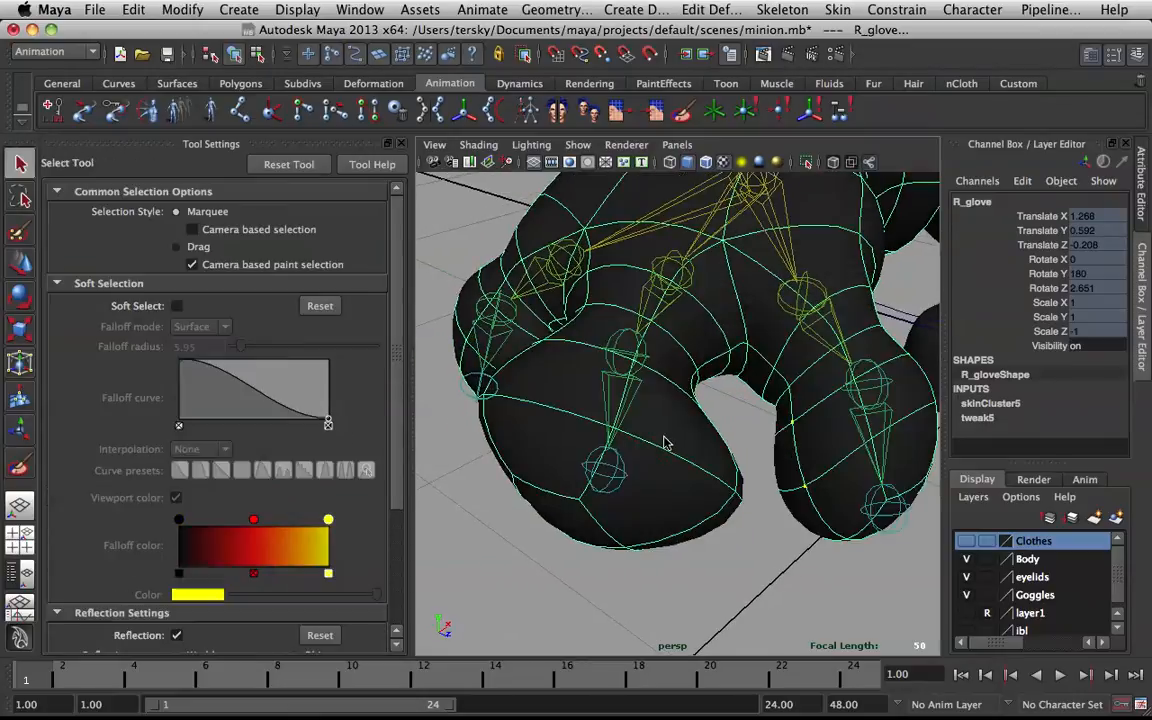
# Select the vertices of the middle finger's edge facing the index finger and flood them with weight 1.0 for the second middle joint
pyautogui.moveTo(665, 390); pyautogui.dragTo(663, 438, button='right')
pyautogui.moveTo(660, 373); pyautogui.dragTo(664, 348, button='right')
pyautogui.click(728, 470)
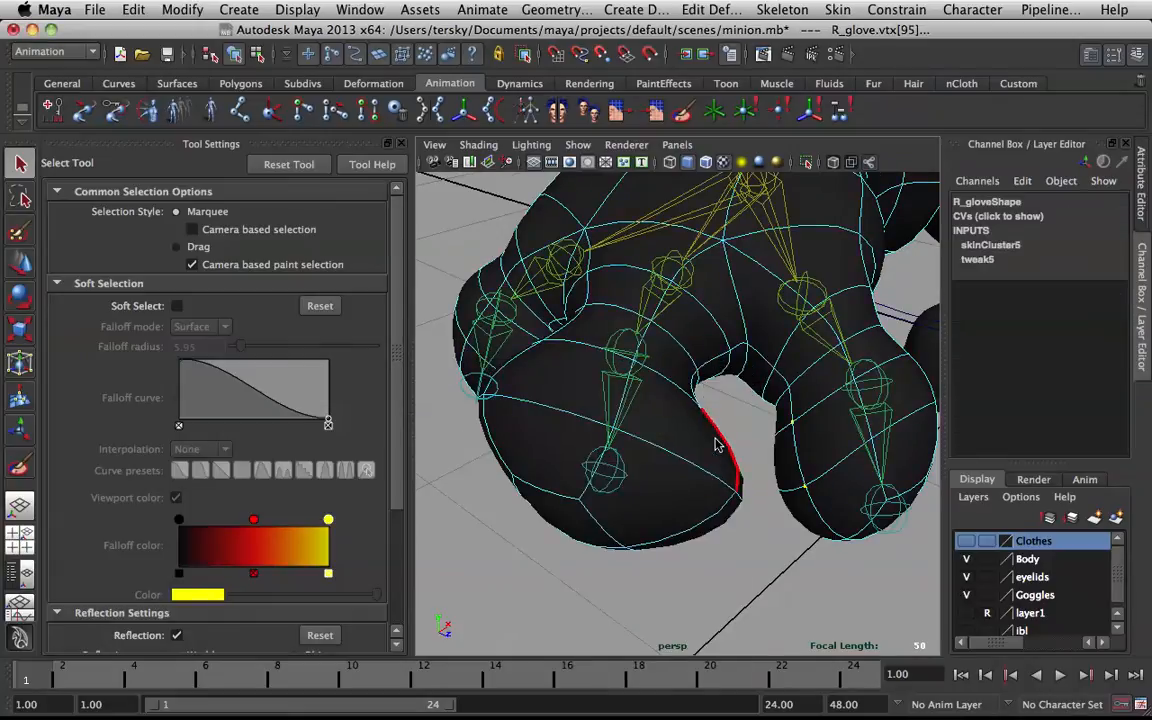
pyautogui.keyDown('alt'); pyautogui.moveTo(728, 470); pyautogui.dragTo(707, 398, button='middle'); pyautogui.keyUp('alt')
pyautogui.moveTo(707, 398)
pyautogui.mouseDown(button='right')
pyautogui.moveTo(652, 405)
pyautogui.moveTo(716, 420)
pyautogui.mouseUp(button='right')
pyautogui.moveTo(718, 418); pyautogui.dragTo(712, 422)
pyautogui.moveTo(696, 390)
pyautogui.mouseDown(button='right')
pyautogui.moveTo(698, 415)
pyautogui.moveTo(592, 368)
pyautogui.mouseUp(button='right')
pyautogui.moveTo(560, 300); pyautogui.dragTo(558, 262, button='right')
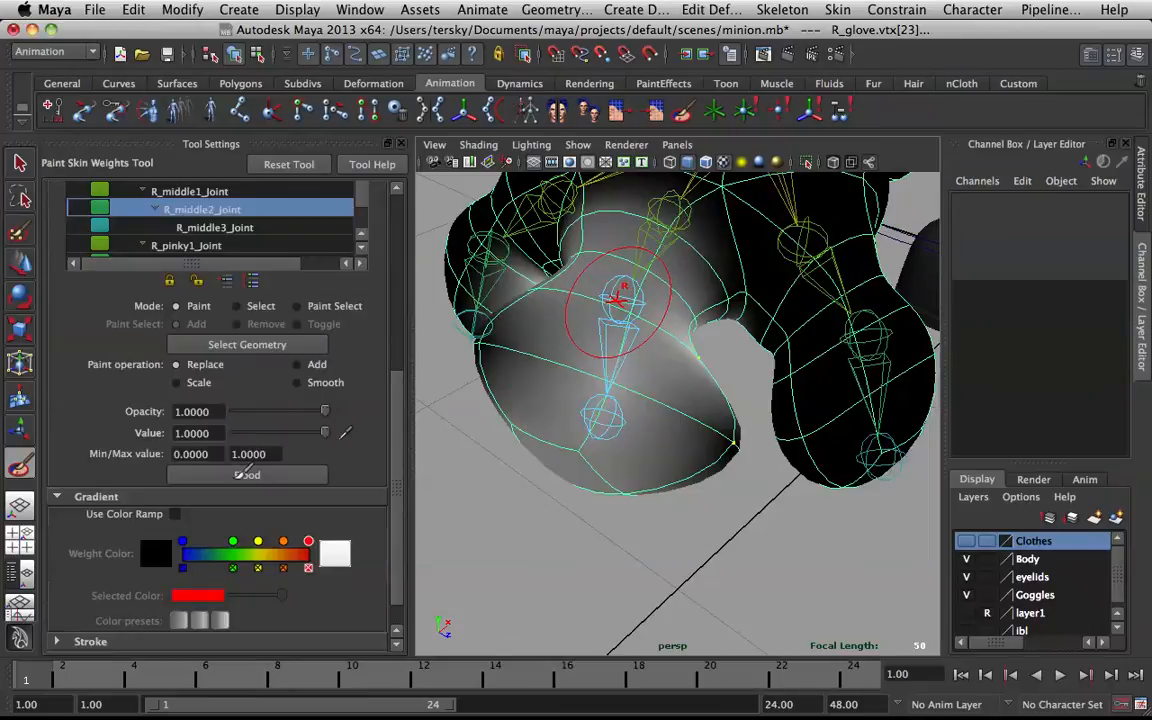
# Select a face on the middle finger's pinky-facing side, then grow and shrink the face selection
pyautogui.moveTo(588, 357)
pyautogui.keyDown('alt'); pyautogui.mouseDown()
pyautogui.moveTo(690, 432)
pyautogui.moveTo(604, 401)
pyautogui.moveTo(735, 420)
pyautogui.moveTo(790, 370)
pyautogui.moveTo(728, 404)
pyautogui.moveTo(805, 411)
pyautogui.moveTo(617, 390)
pyautogui.moveTo(727, 441)
pyautogui.mouseUp(); pyautogui.keyUp('alt')
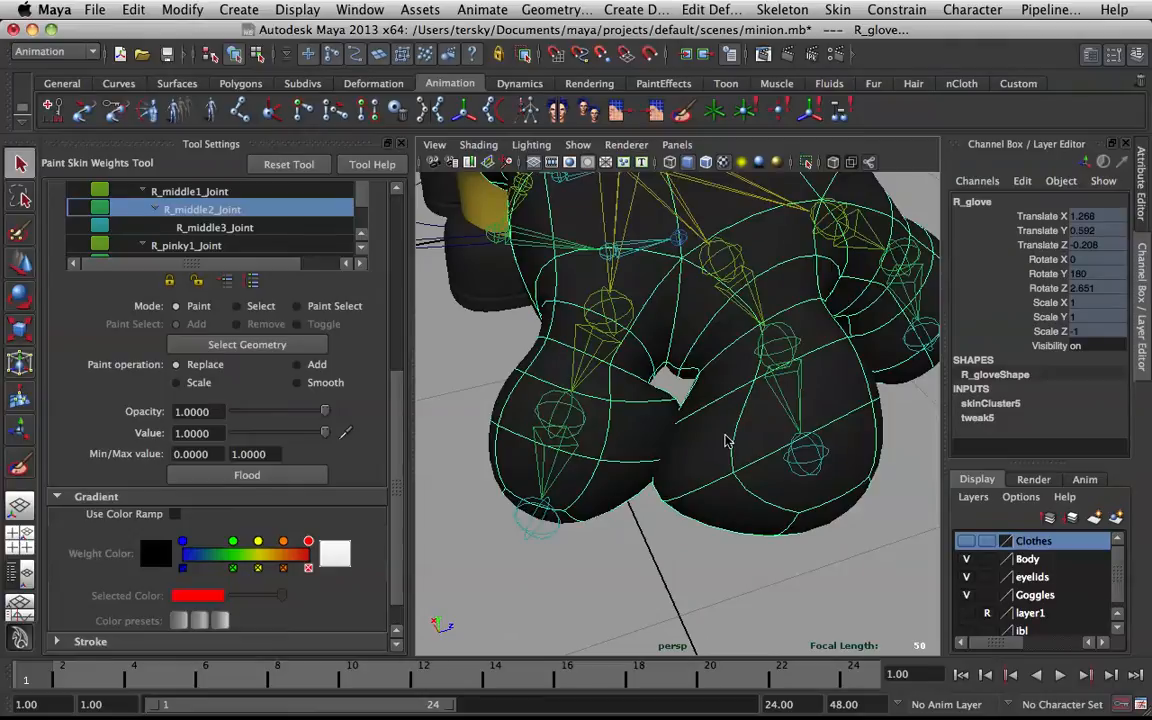
pyautogui.press('q')
pyautogui.moveTo(714, 423); pyautogui.dragTo(700, 450, button='right')
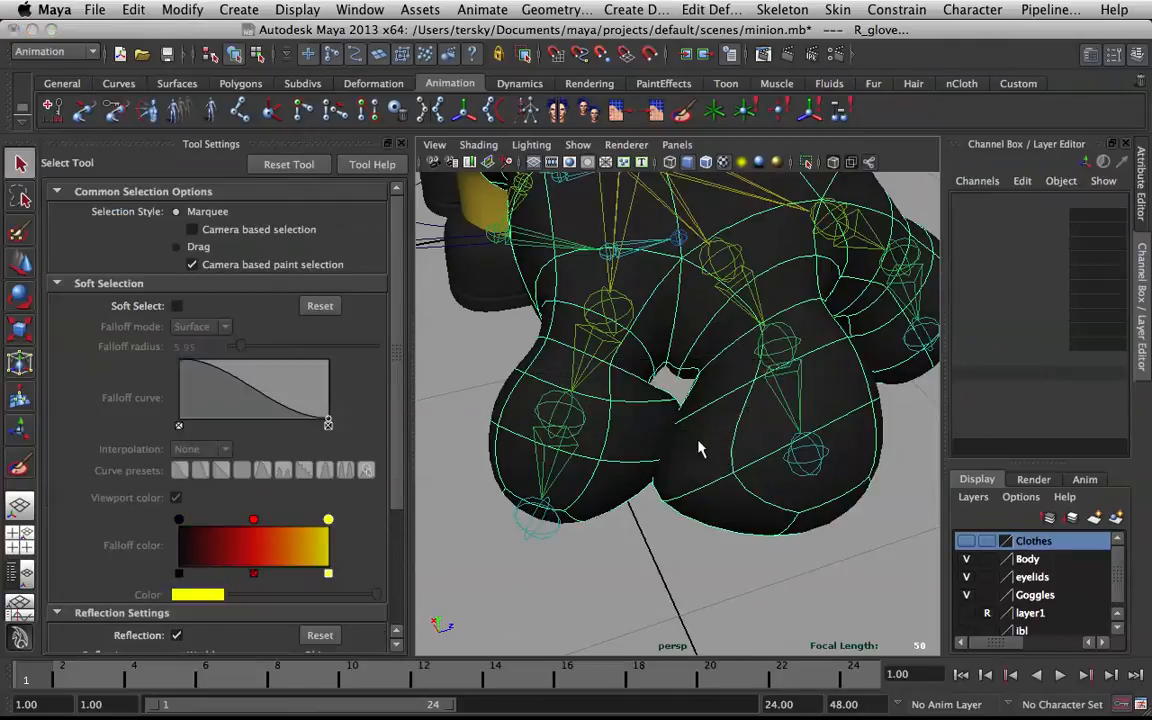
pyautogui.click(695, 463)
pyautogui.hotkey('shift', '.')
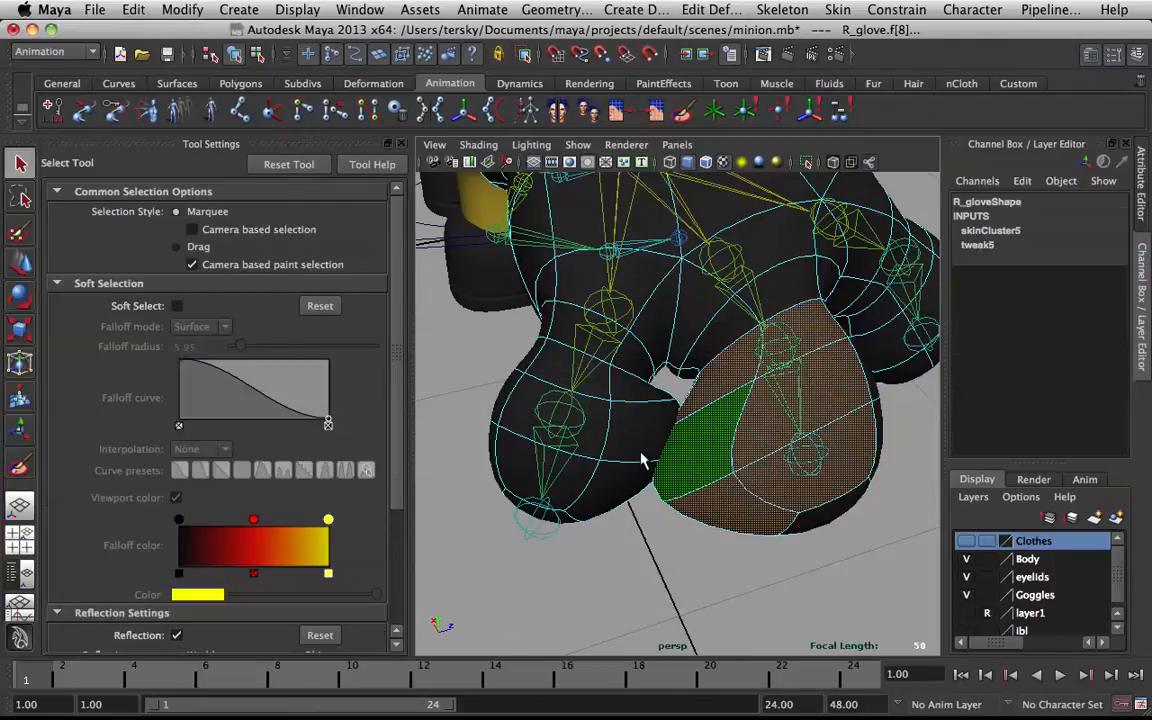
pyautogui.moveTo(706, 450)
pyautogui.keyDown('shift'); pyautogui.mouseDown(button='right')
pyautogui.moveTo(640, 405)
pyautogui.moveTo(612, 440)
pyautogui.moveTo(715, 452)
pyautogui.moveTo(704, 452)
pyautogui.mouseUp(button='right'); pyautogui.keyUp('shift')
pyautogui.hotkey('shift', ',')
# Add another face on the middle finger's pinky-facing side to the selection and convert it to vertices
pyautogui.keyDown('alt'); pyautogui.moveTo(676, 463); pyautogui.dragTo(665, 250); pyautogui.keyUp('alt')
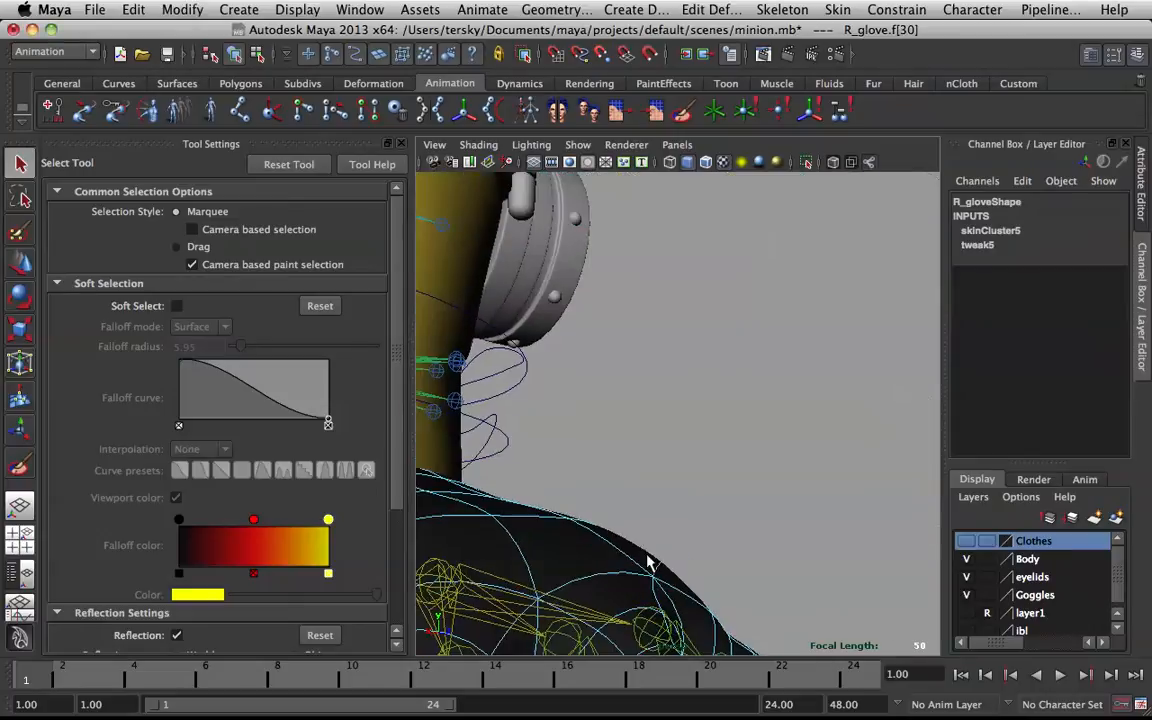
pyautogui.keyDown('alt'); pyautogui.moveTo(648, 563); pyautogui.dragTo(663, 121, button='middle'); pyautogui.keyUp('alt')
pyautogui.keyDown('alt'); pyautogui.moveTo(668, 400); pyautogui.dragTo(676, 182, button='middle'); pyautogui.keyUp('alt')
pyautogui.keyDown('alt'); pyautogui.moveTo(620, 388); pyautogui.dragTo(706, 437, button='right'); pyautogui.keyUp('alt')
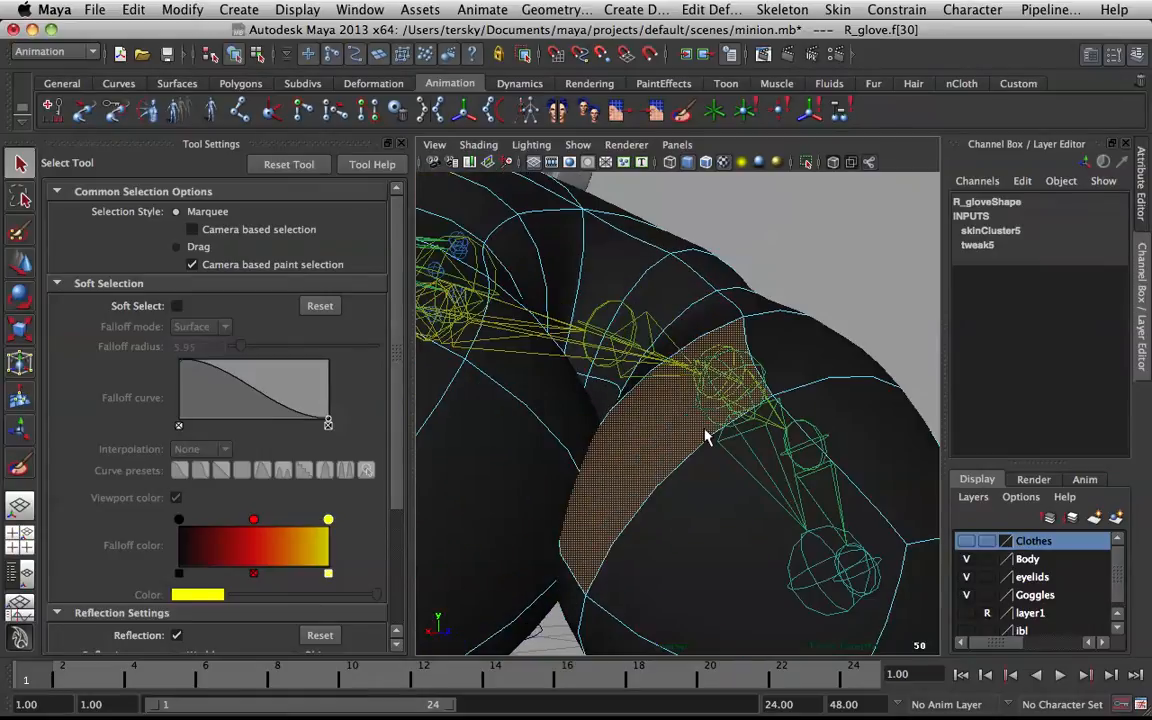
pyautogui.keyDown('alt'); pyautogui.moveTo(649, 408); pyautogui.dragTo(565, 381, button='right'); pyautogui.keyUp('alt')
pyautogui.keyDown('shift'); pyautogui.click(640, 505); pyautogui.keyUp('shift')
pyautogui.keyDown('ctrl'); pyautogui.moveTo(665, 480); pyautogui.dragTo(598, 450, button='right'); pyautogui.keyUp('ctrl')
# Flood the middle finger's side vertices with weight 1.0 for the second middle joint, and those between middle finger and pinky for the first middle joint
pyautogui.moveTo(671, 391); pyautogui.dragTo(595, 375, button='right')
pyautogui.moveTo(730, 428); pyautogui.dragTo(732, 309, button='right')
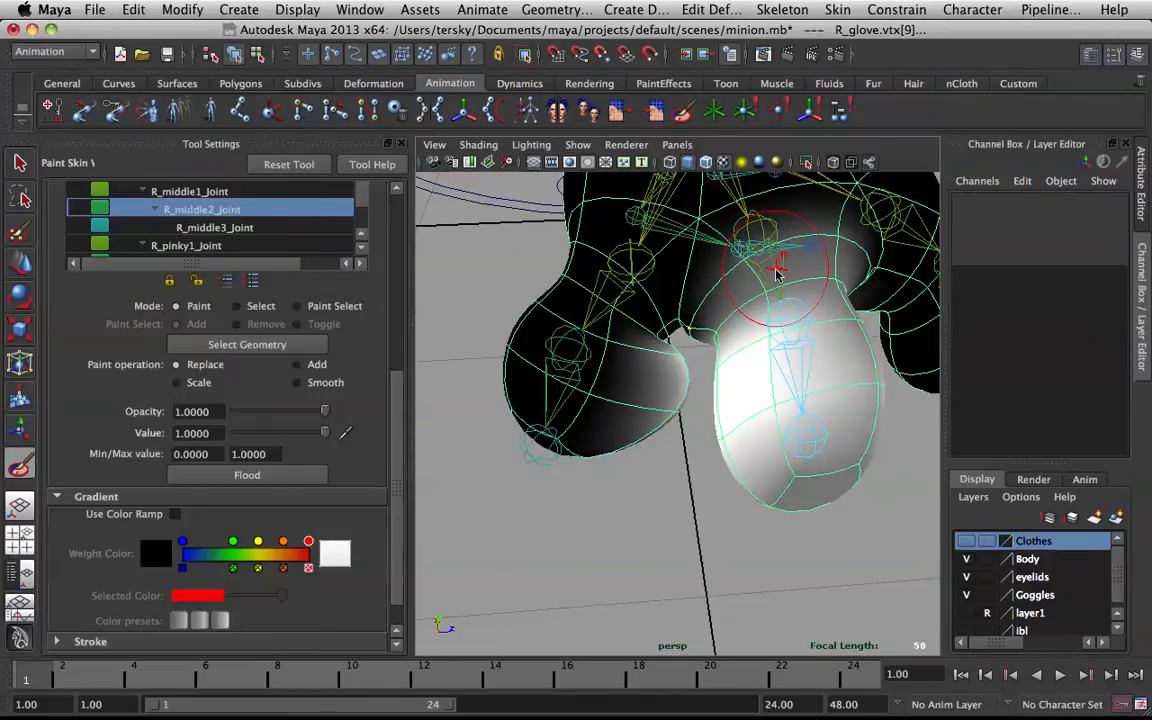
pyautogui.moveTo(707, 268); pyautogui.dragTo(703, 212, button='right')
pyautogui.moveTo(780, 222); pyautogui.dragTo(780, 210, button='right')
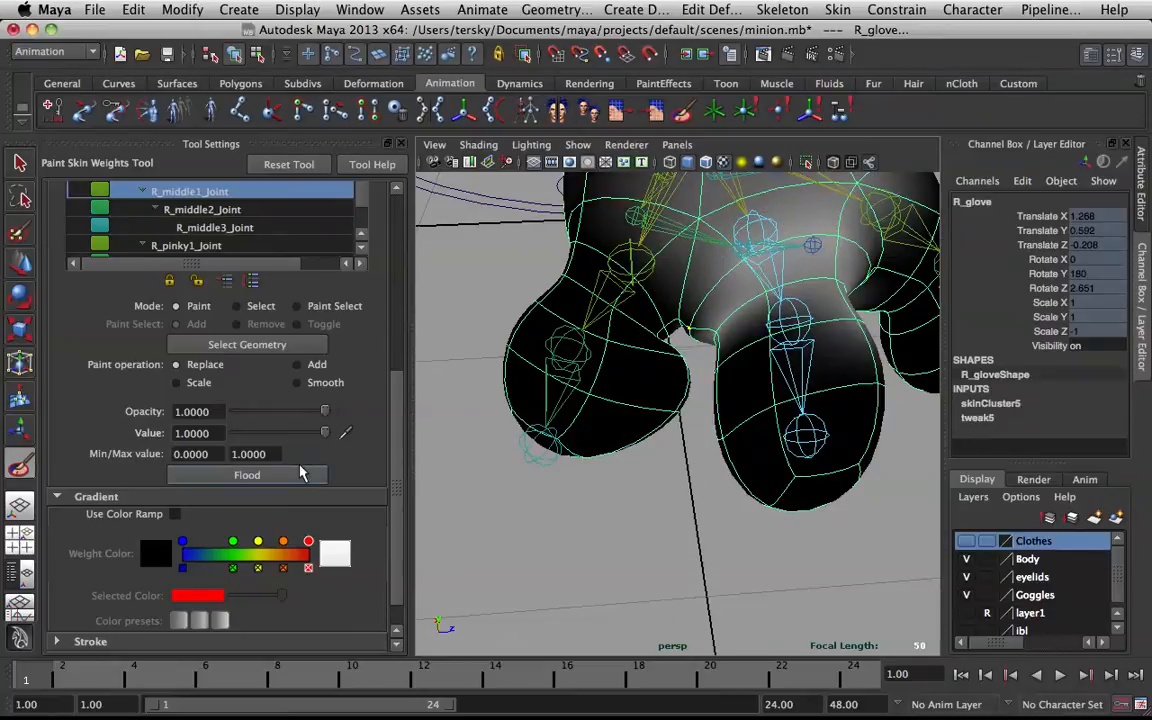
pyautogui.press('q')
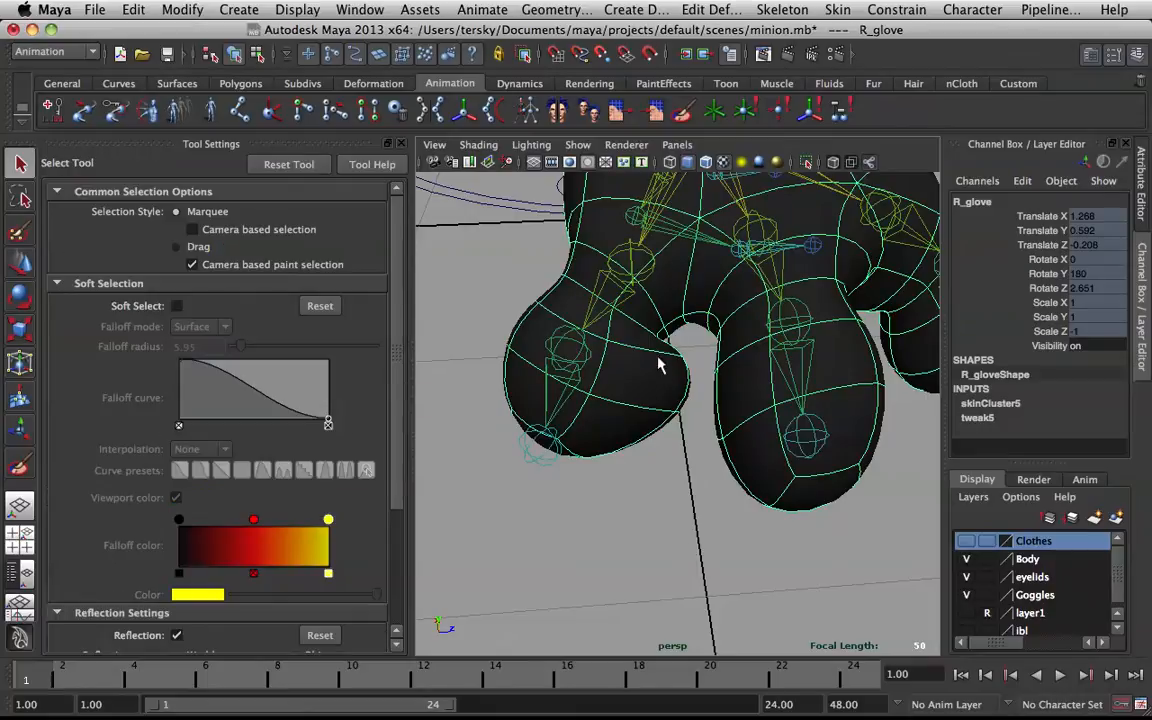
# Convert the pinky's edge facing the middle finger to vertices and flood them with weight 1.0 for the second right pinky joint
pyautogui.moveTo(658, 365); pyautogui.dragTo(653, 318, button='right')
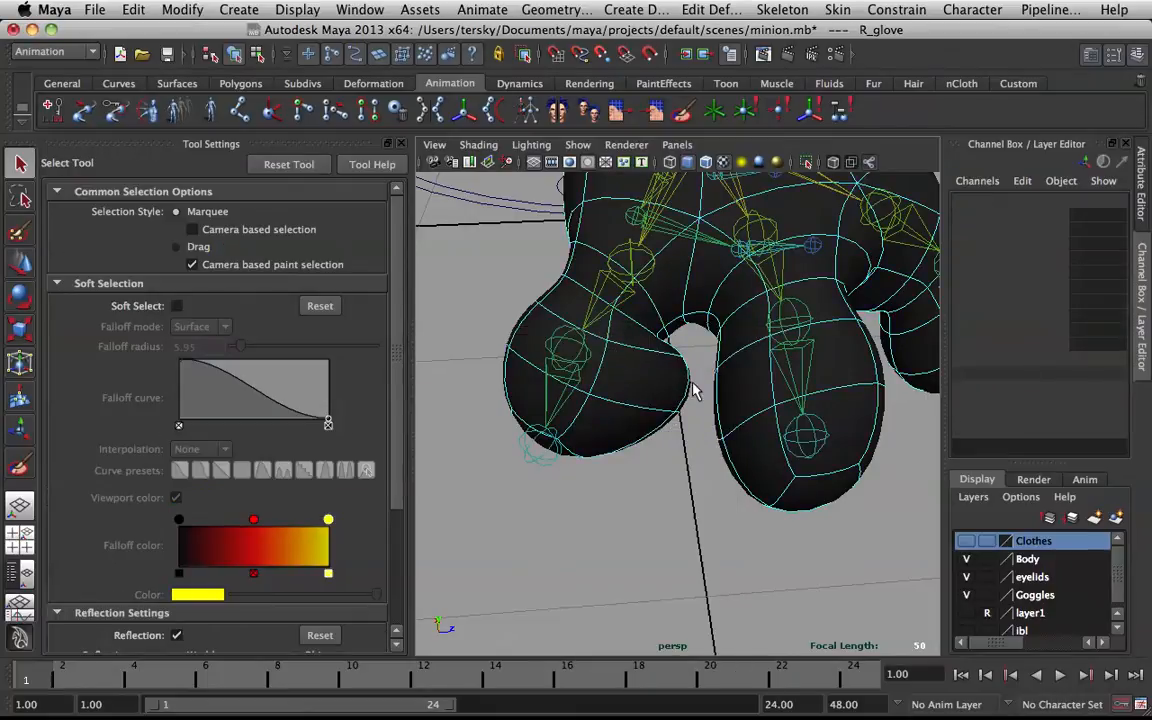
pyautogui.click(690, 390)
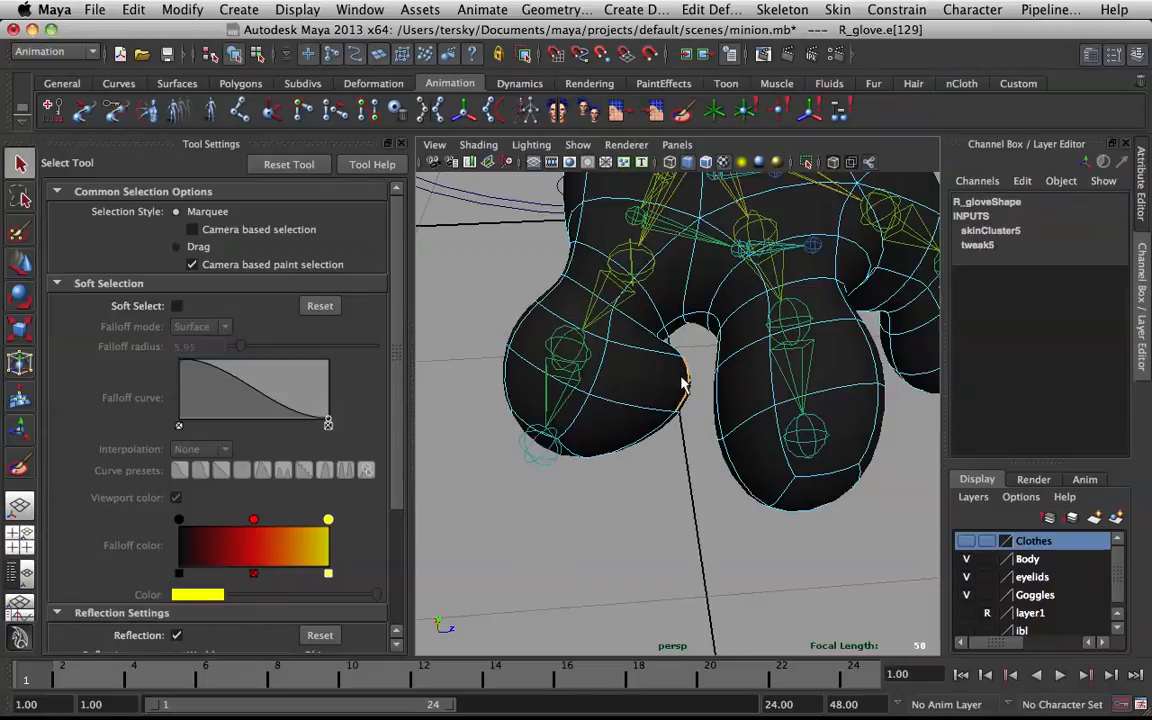
pyautogui.keyDown('ctrl'); pyautogui.moveTo(683, 382); pyautogui.dragTo(683, 382, button='right'); pyautogui.keyUp('ctrl')
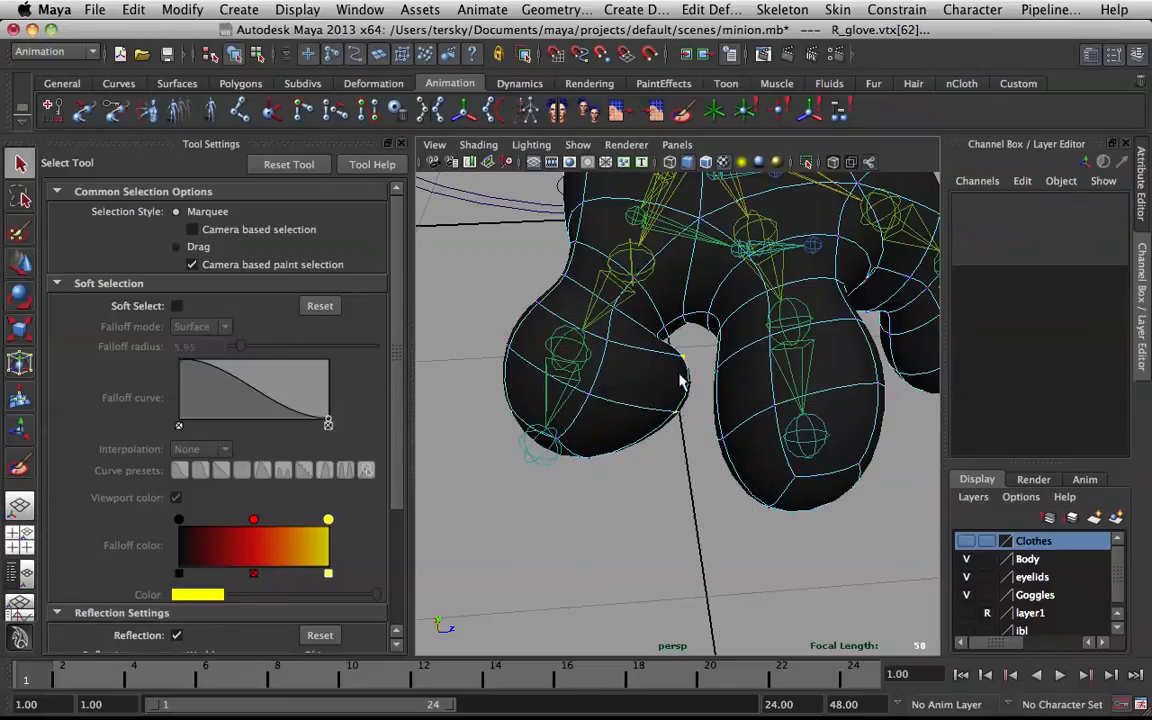
pyautogui.rightClick(680, 378)
pyautogui.click(625, 355)
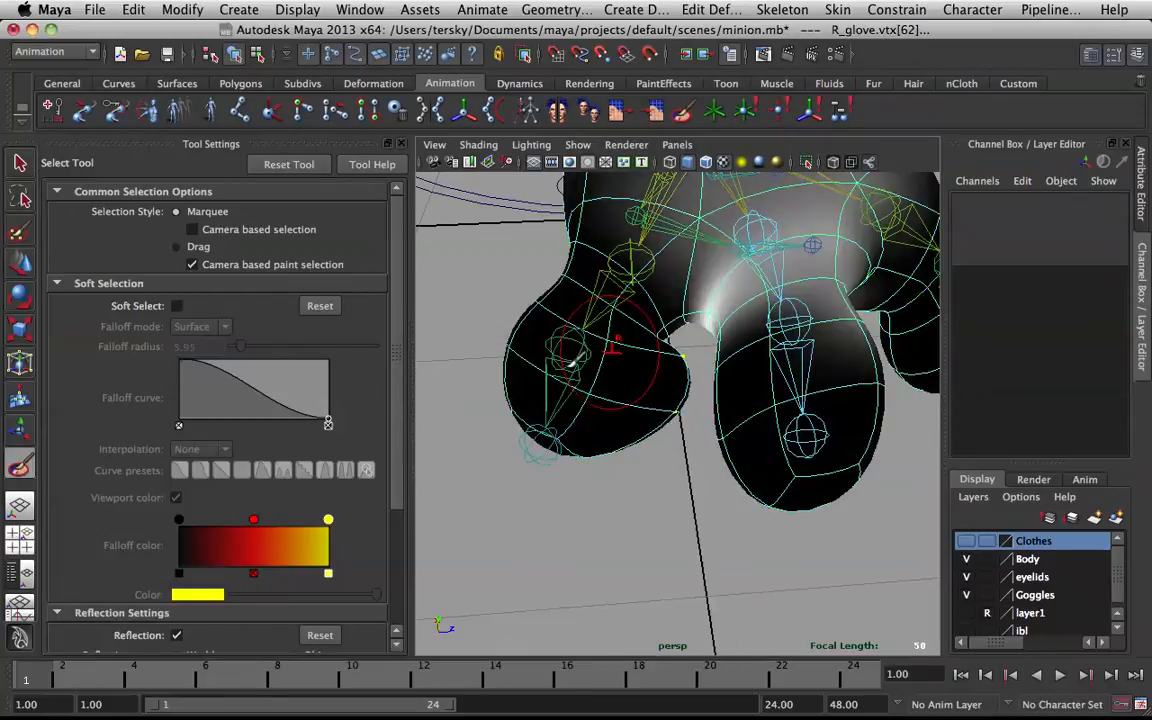
pyautogui.rightClick(567, 370)
pyautogui.moveTo(566, 354); pyautogui.dragTo(564, 315, button='right')
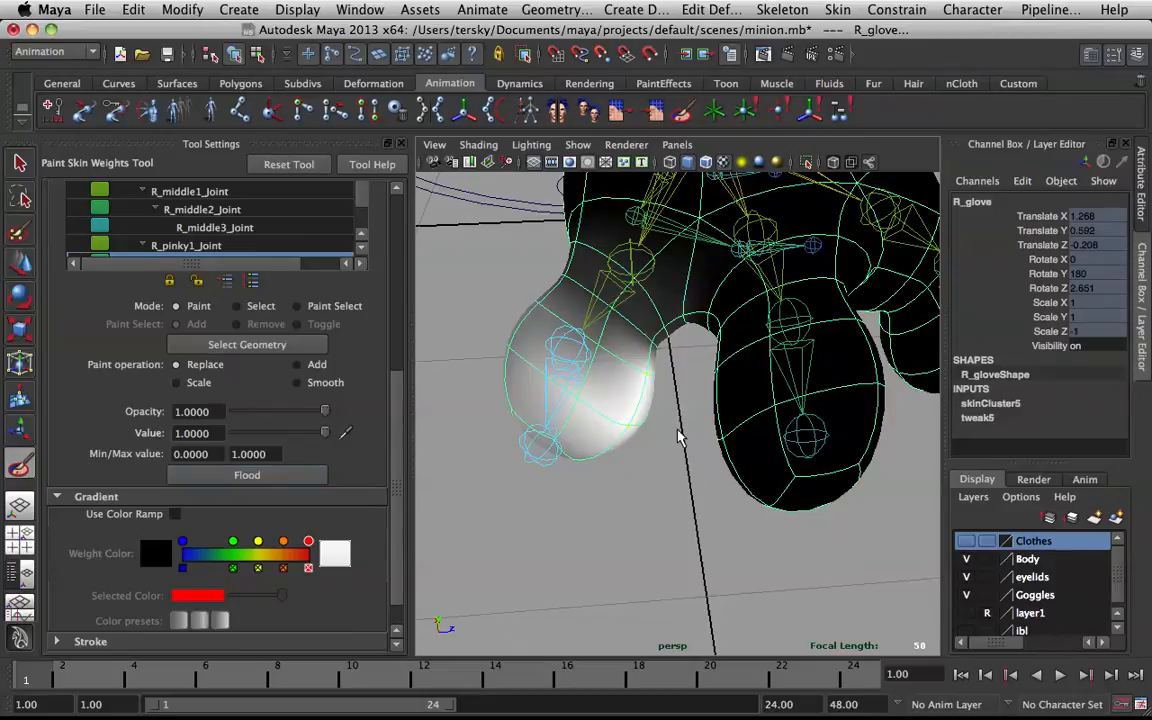
pyautogui.press('q')
# Select the right index, middle and pinky finger joints and set their X, Y and Z rotations to 0
pyautogui.keyDown('alt'); pyautogui.moveTo(833, 316); pyautogui.dragTo(677, 155); pyautogui.keyUp('alt')
pyautogui.click(799, 298)
pyautogui.scroll(5, 700, 255)
pyautogui.click(657, 316)
pyautogui.moveTo(631, 395); pyautogui.dragTo(600, 318, button='right')
pyautogui.click(643, 322)
pyautogui.click(642, 320)
pyautogui.moveTo(542, 288); pyautogui.dragTo(470, 291, button='right')
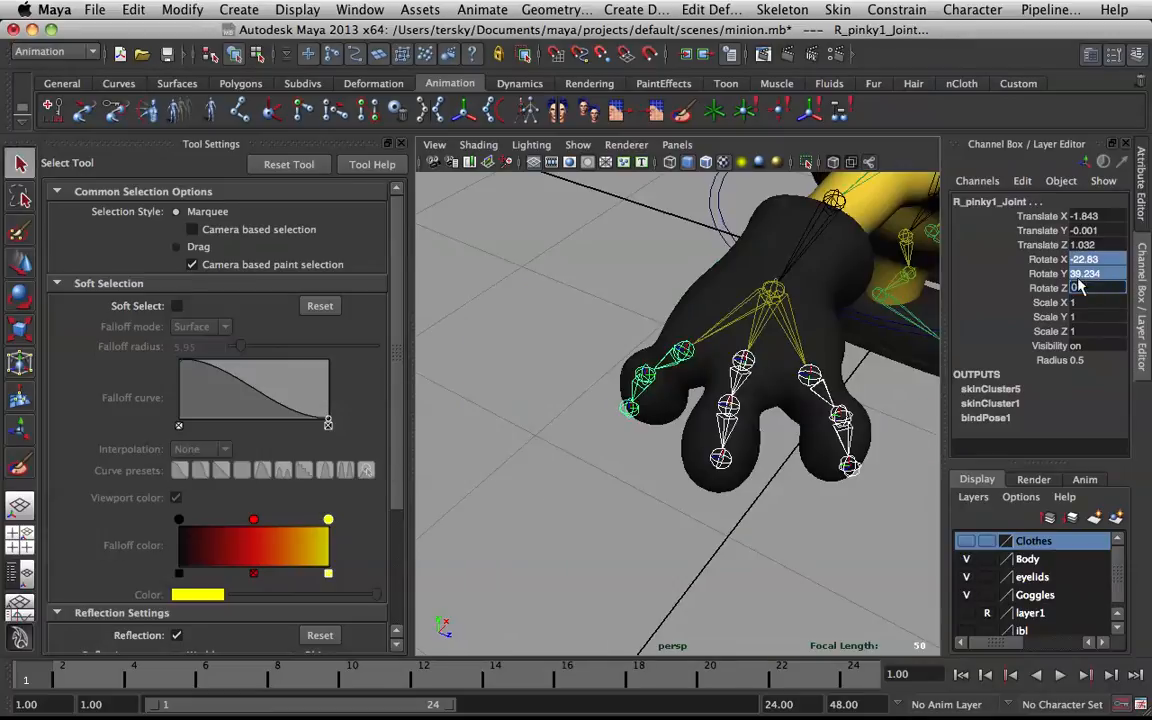
pyautogui.press('Return')
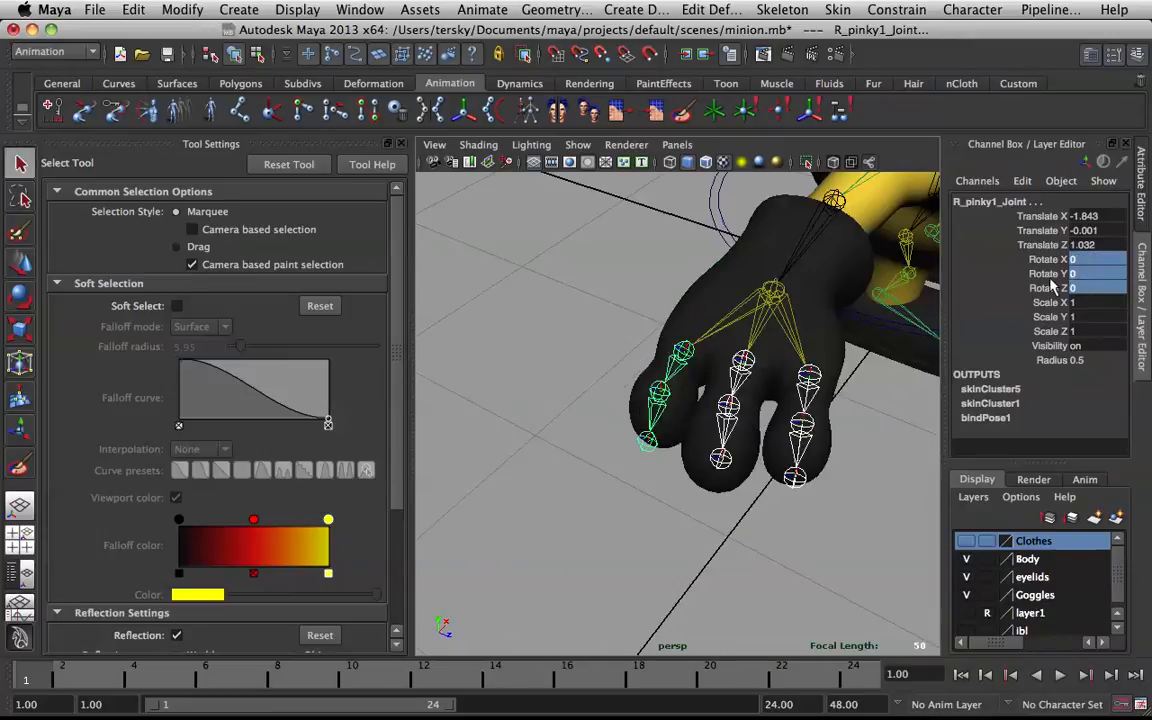
# Select the face loop at the right glove's cuff opening, grow it to the full cuff ring and convert it to vertices
pyautogui.click(651, 257)
pyautogui.scroll(-4, 718, 277)
pyautogui.click(728, 368)
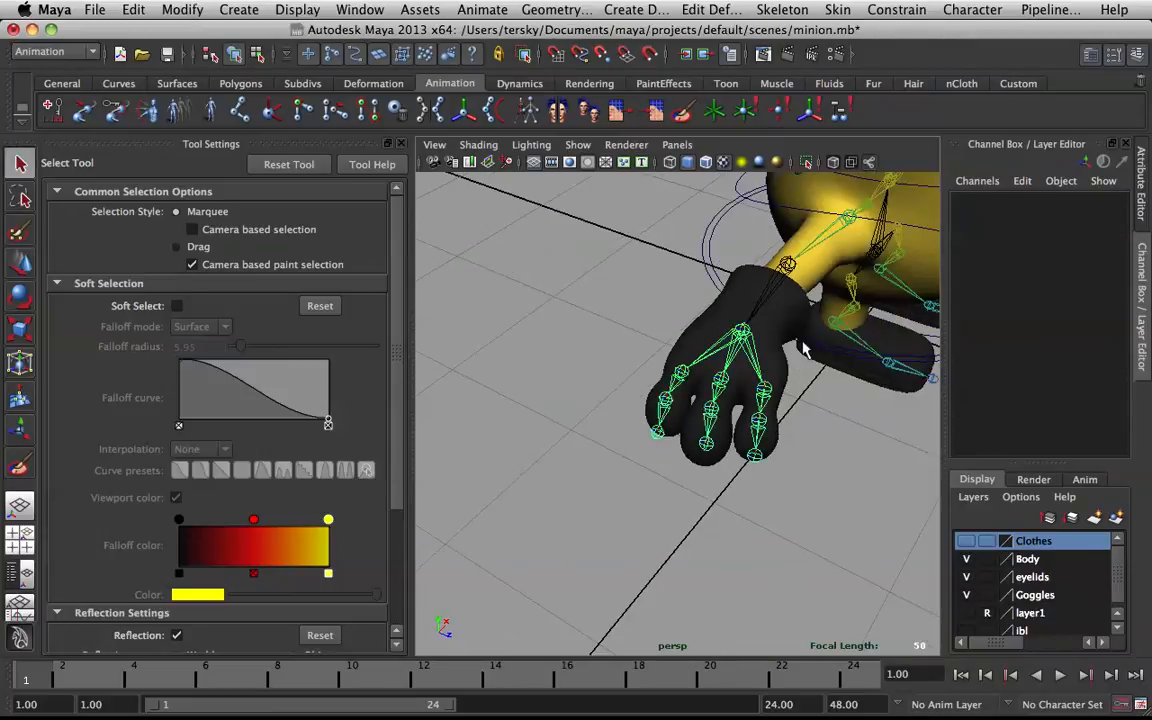
pyautogui.keyDown('alt'); pyautogui.moveTo(805, 342); pyautogui.dragTo(733, 304); pyautogui.keyUp('alt')
pyautogui.keyDown('alt'); pyautogui.moveTo(740, 304); pyautogui.dragTo(776, 320, button='right'); pyautogui.keyUp('alt')
pyautogui.keyDown('alt'); pyautogui.moveTo(776, 320); pyautogui.dragTo(702, 285, button='middle'); pyautogui.keyUp('alt')
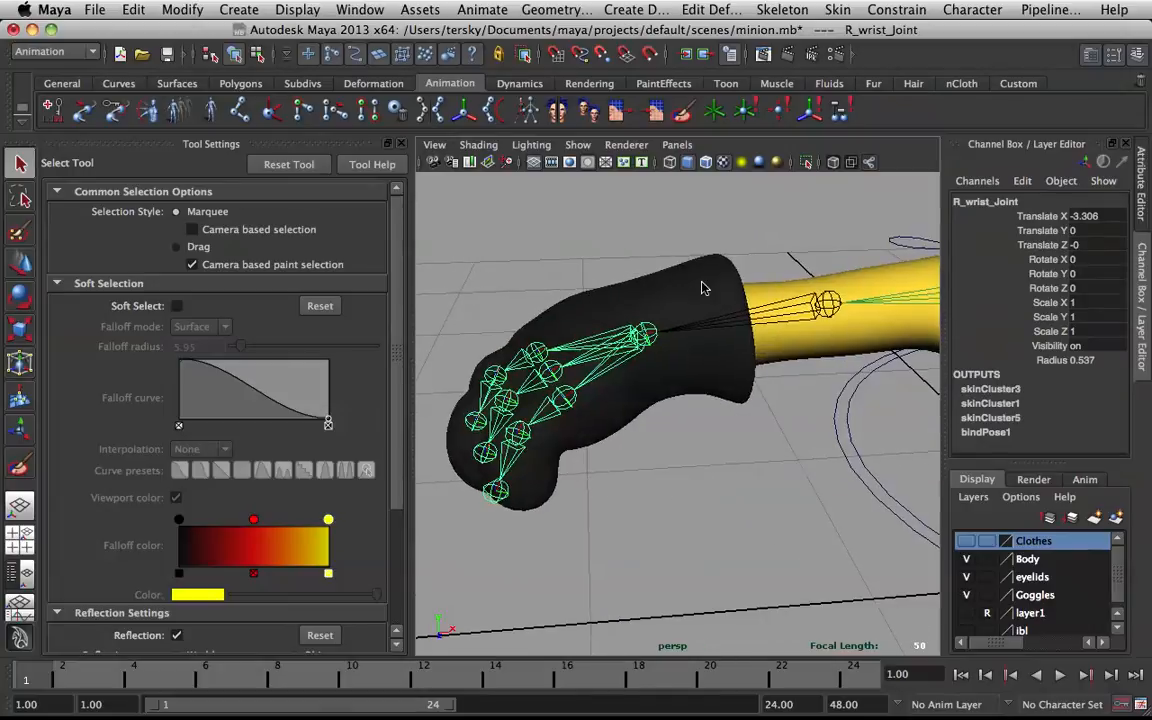
pyautogui.click(712, 270)
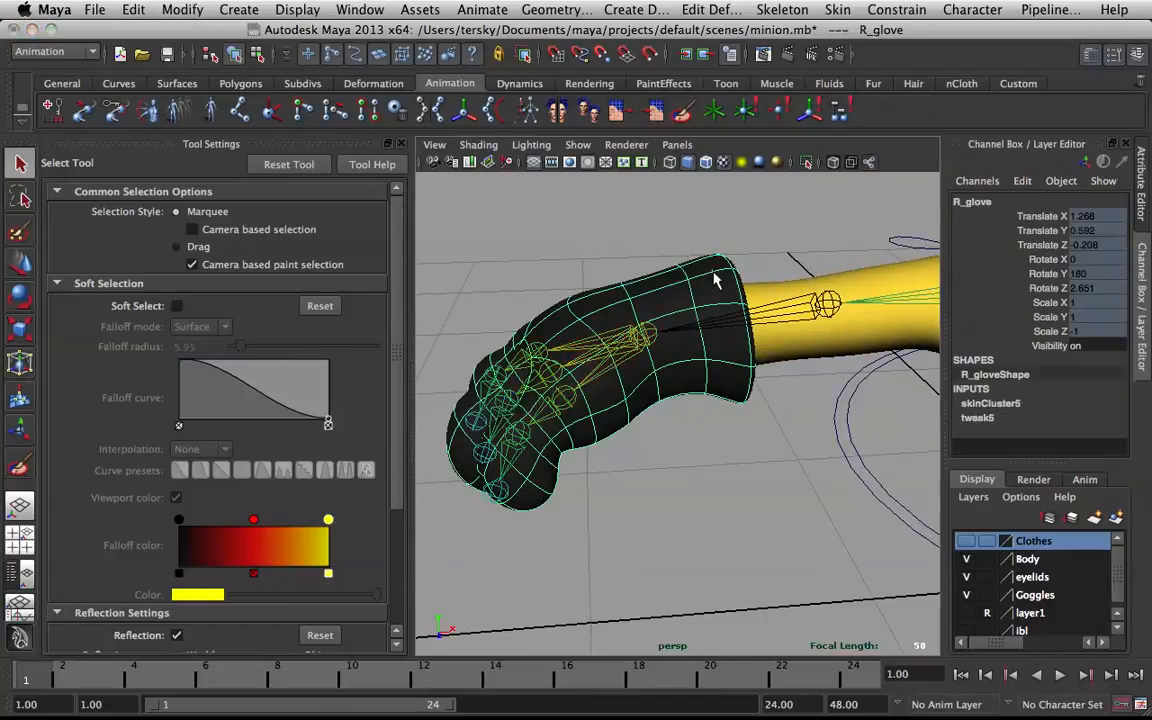
pyautogui.press('F11')
pyautogui.click(749, 319)
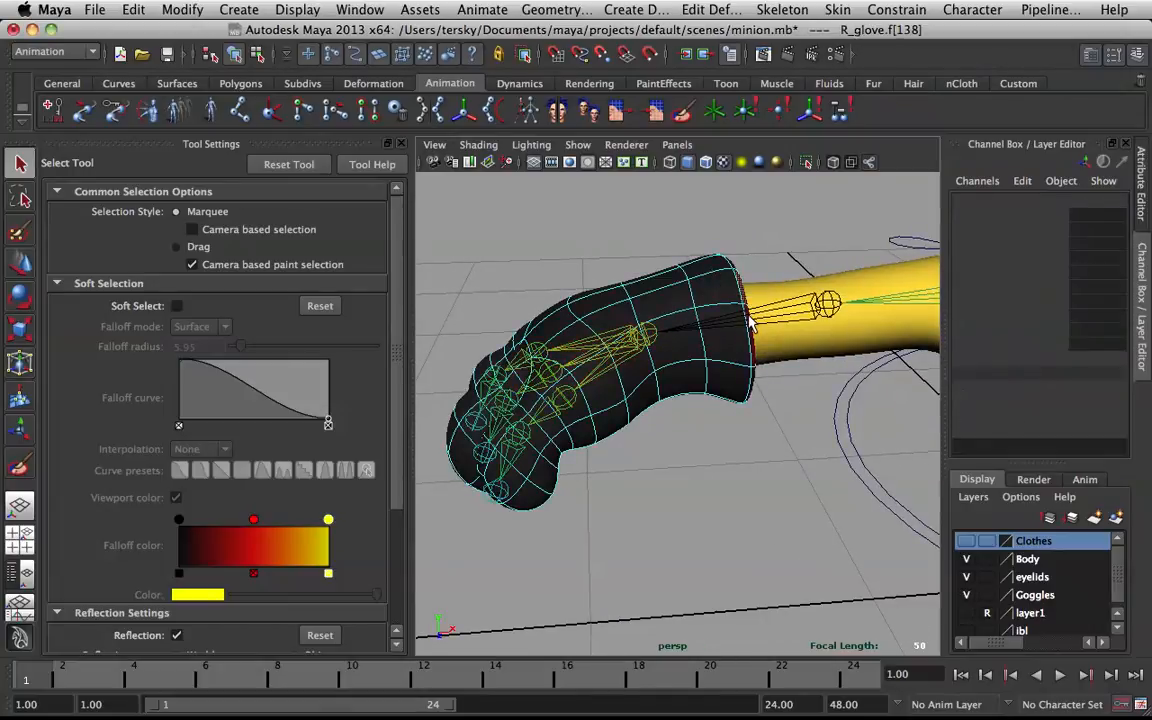
pyautogui.keyDown('shift'); pyautogui.doubleClick(751, 323); pyautogui.keyUp('shift')
pyautogui.hotkey('shift', '.')
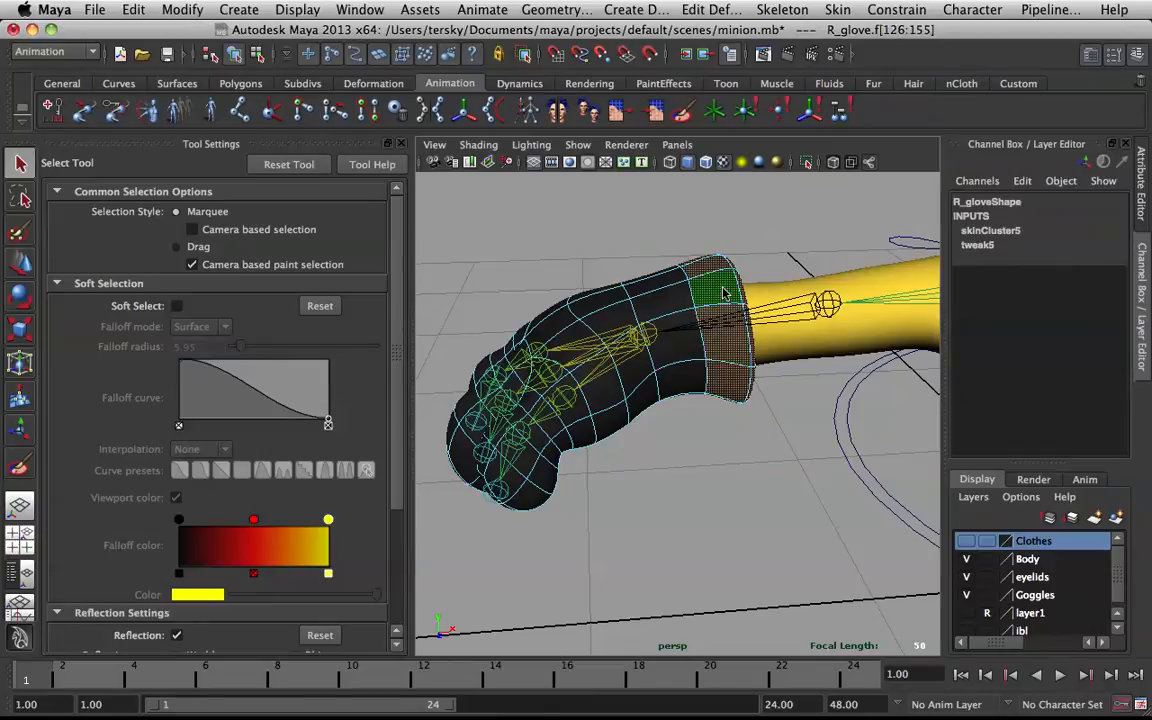
pyautogui.keyDown('ctrl'); pyautogui.rightClick(722, 288); pyautogui.keyUp('ctrl')
pyautogui.keyDown('ctrl'); pyautogui.moveTo(707, 287); pyautogui.dragTo(645, 288, button='right'); pyautogui.keyUp('ctrl')
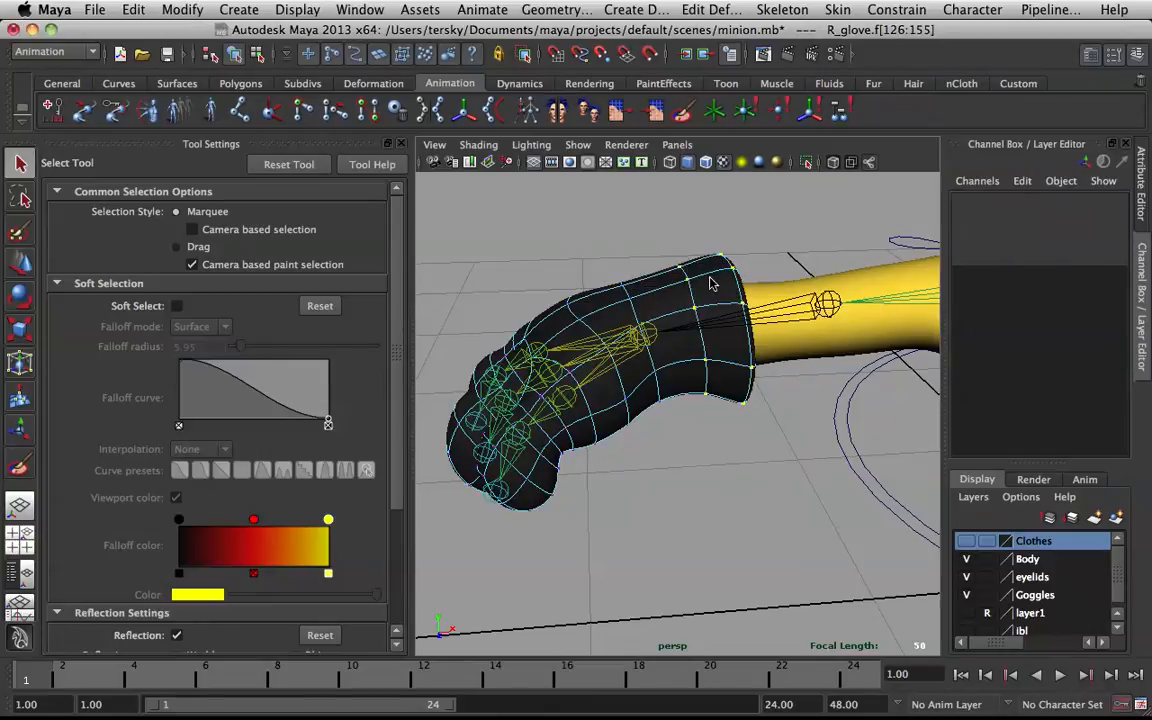
# Flood the right glove's cuff vertices with weight 1.0 for the right elbow joint
pyautogui.press('y')
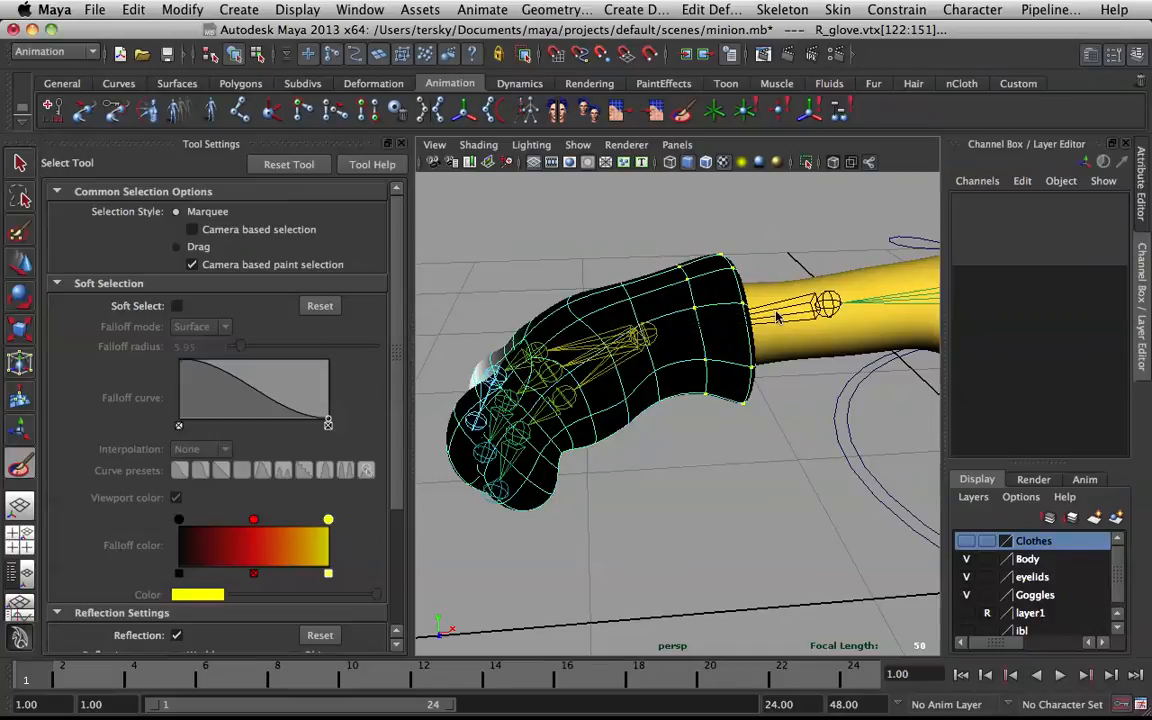
pyautogui.rightClick(778, 302)
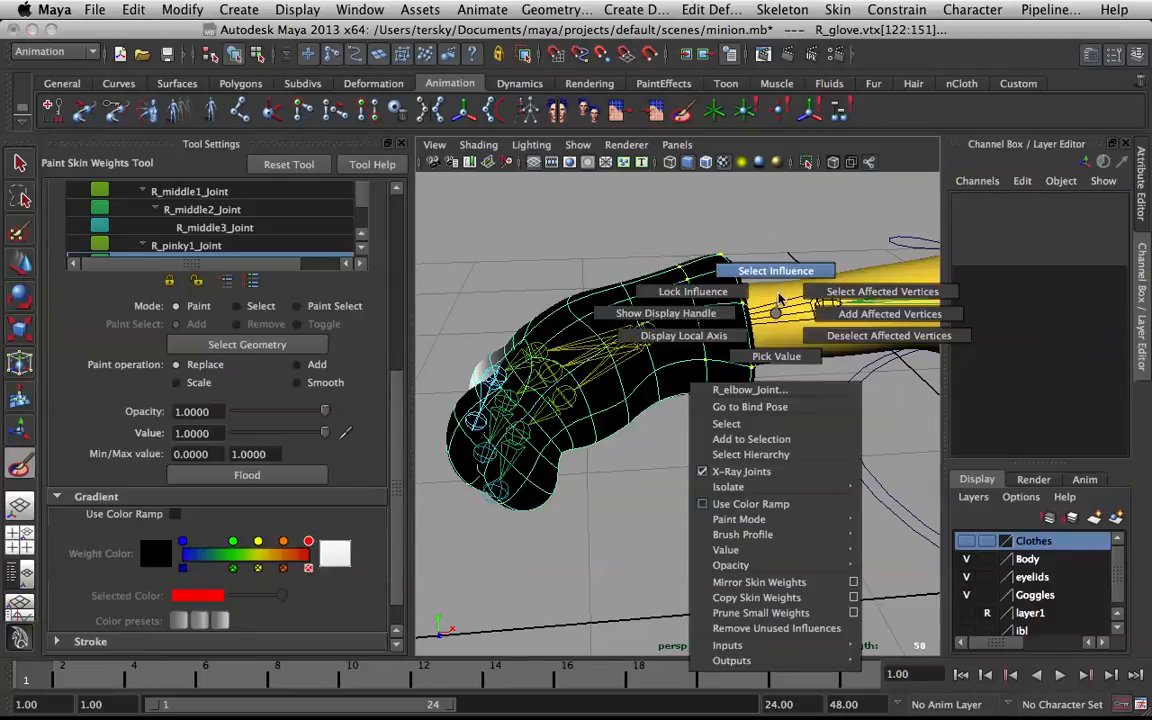
pyautogui.click(776, 272)
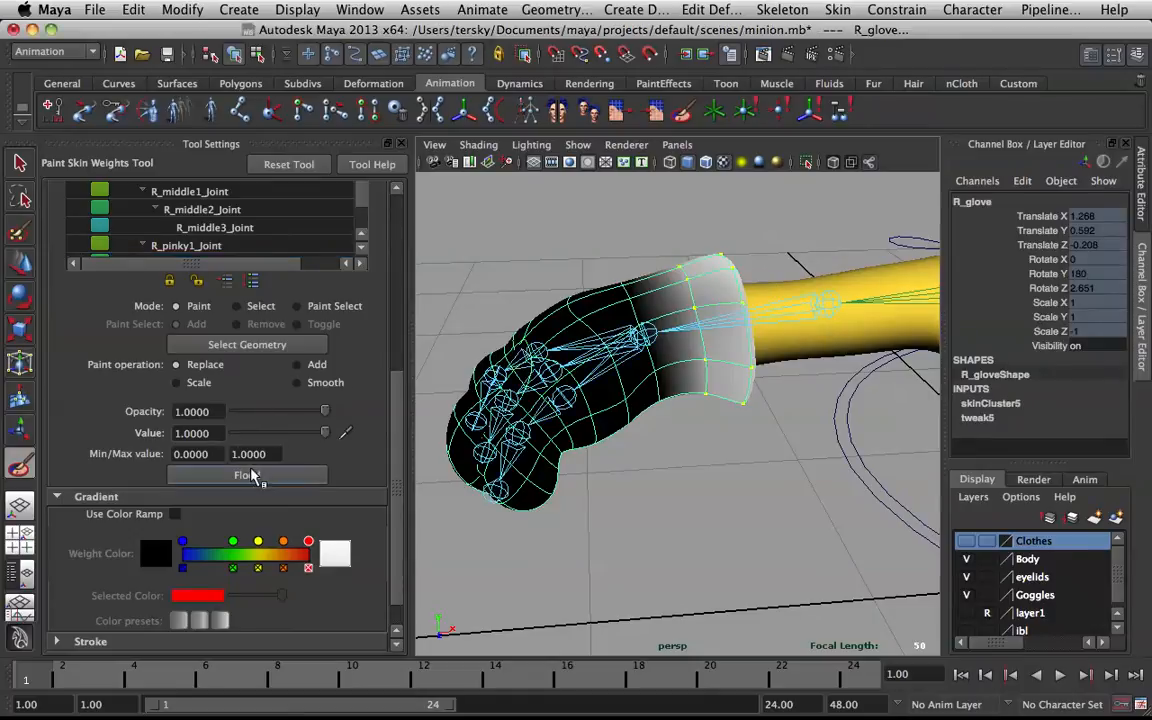
pyautogui.click(252, 476)
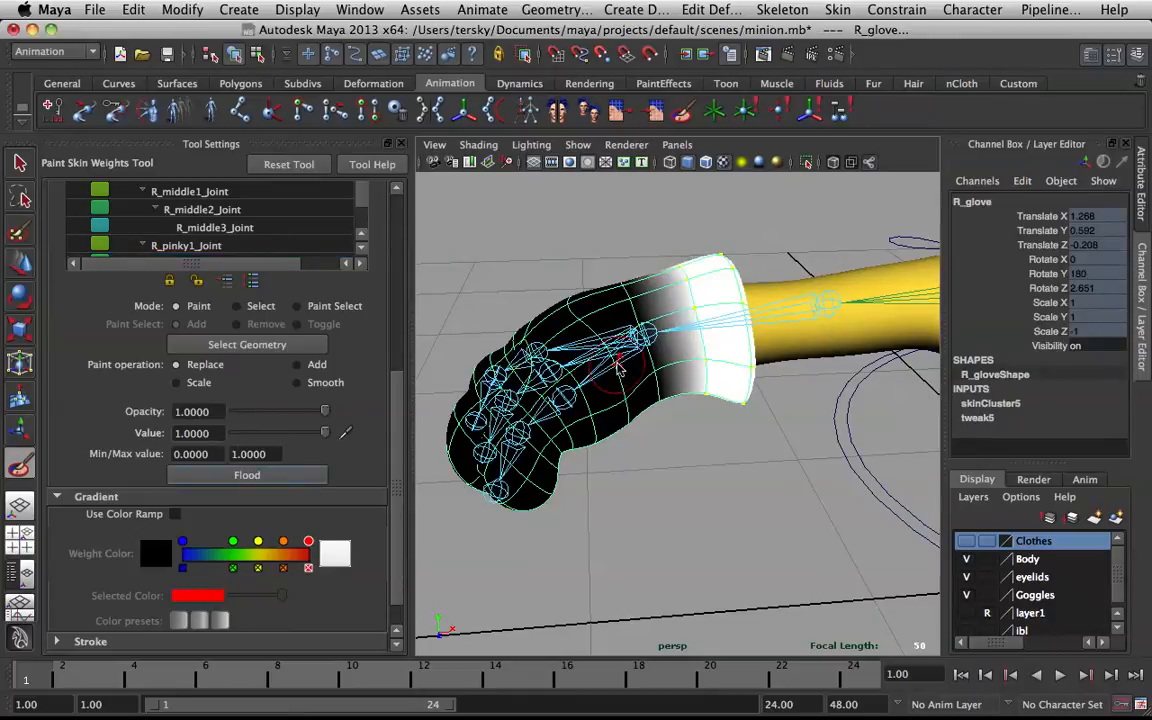
# Flood the cuff vertices for the right wrist joint influence using the Add operation with a value of 0.1
pyautogui.rightClick(614, 357)
pyautogui.moveTo(620, 340); pyautogui.dragTo(614, 314, button='right')
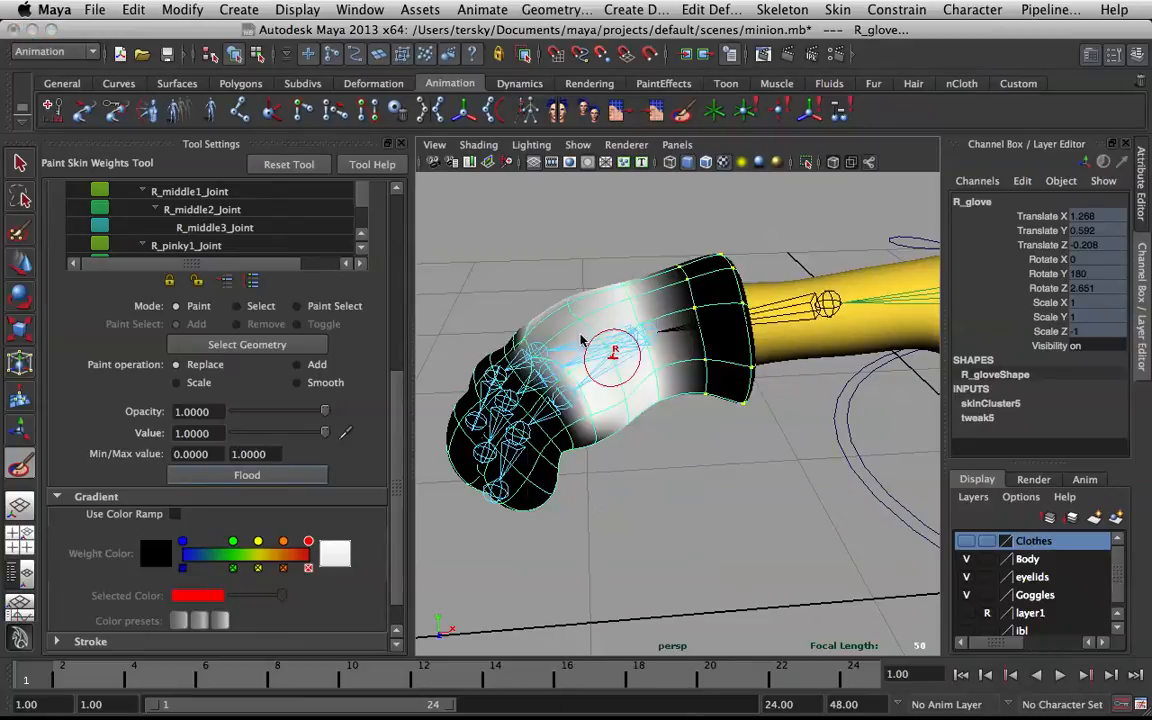
pyautogui.click(313, 370)
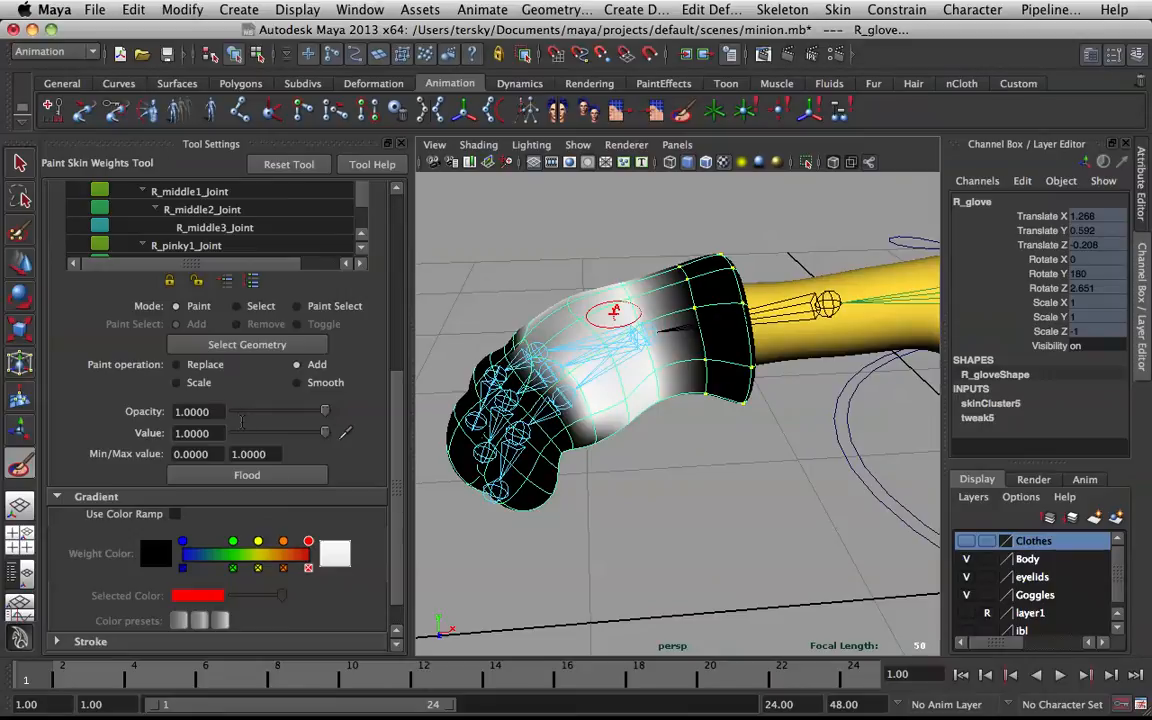
pyautogui.doubleClick(192, 433)
pyautogui.write('0.1')
pyautogui.press('Return')
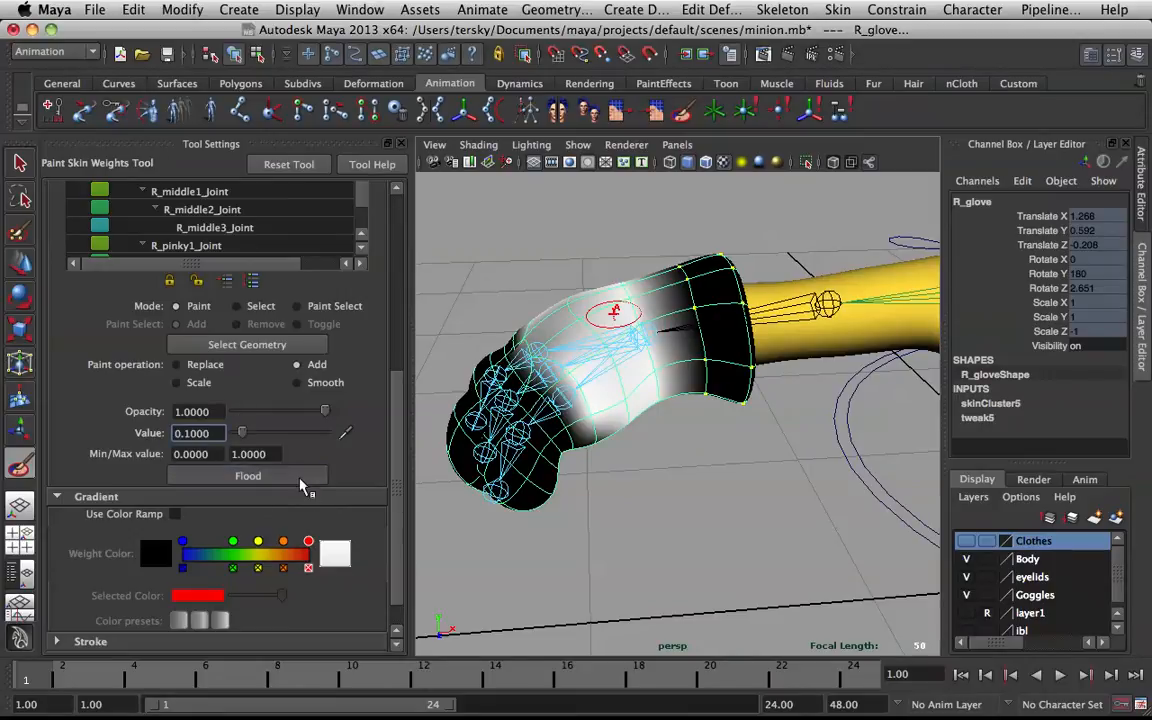
pyautogui.click(301, 477)
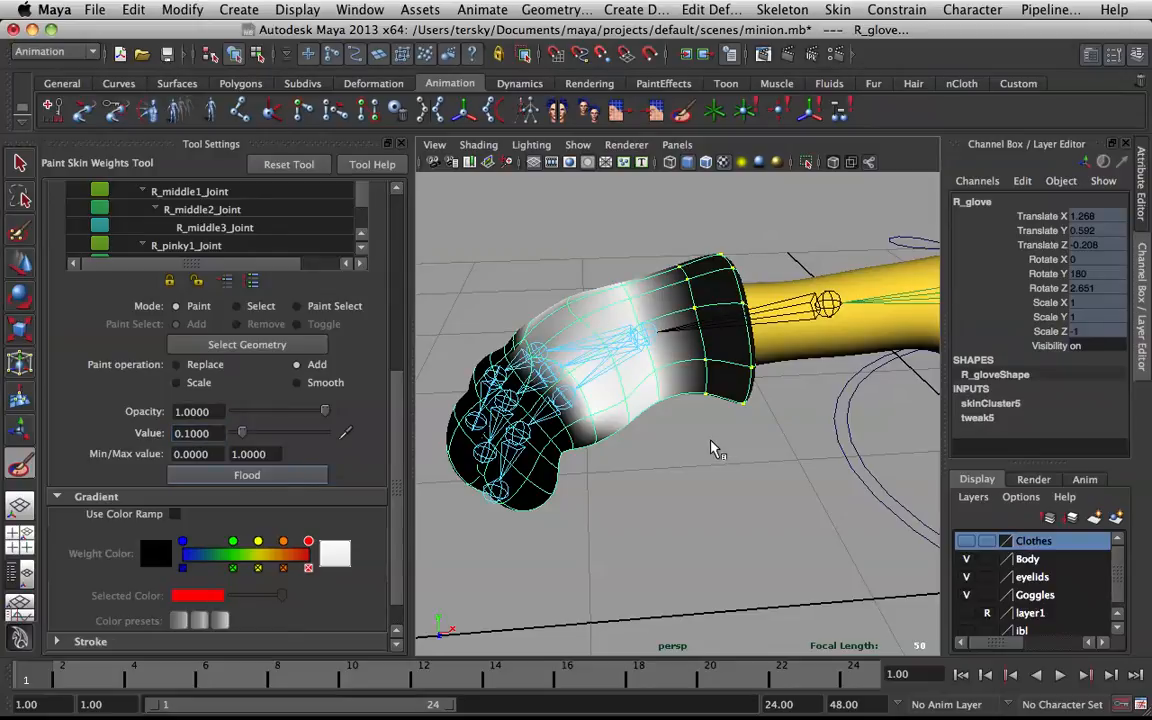
# Rotate the right wrist joint to bend the gloved hand downward as a deformation test
pyautogui.press('q')
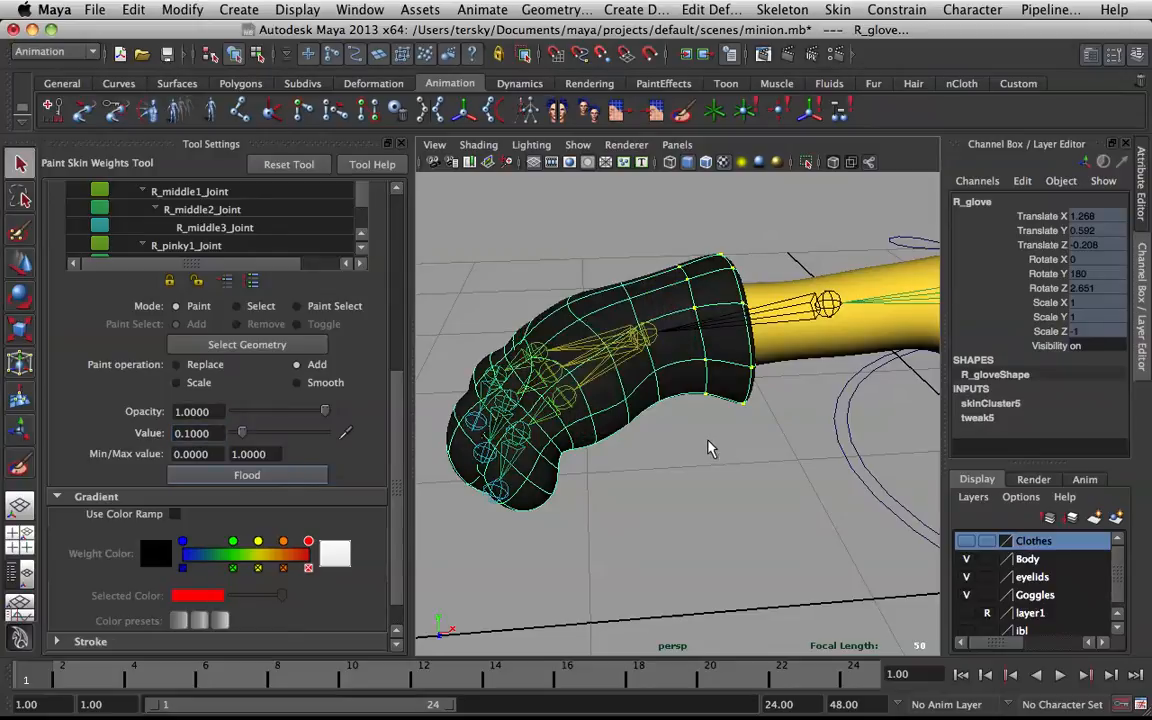
pyautogui.click(643, 341)
pyautogui.press('e')
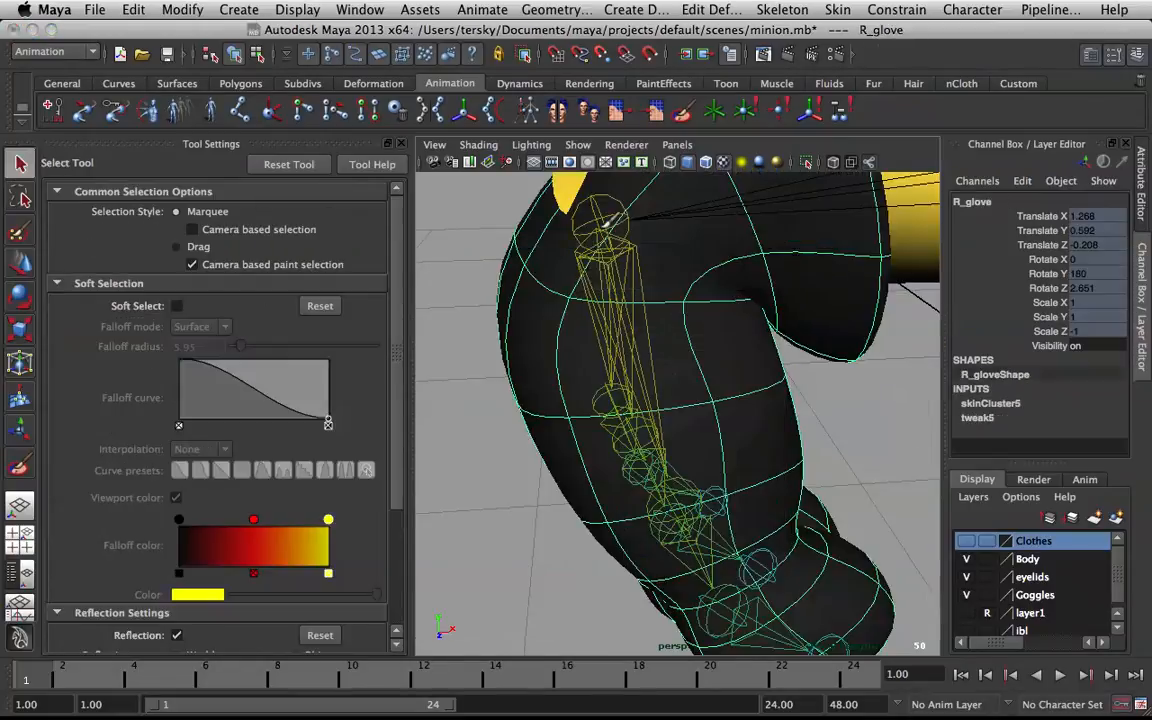
# Paint extra right elbow joint weight, Add 0.1, onto the glove vertices where the arm pokes through at the bent wrist
pyautogui.press('y')
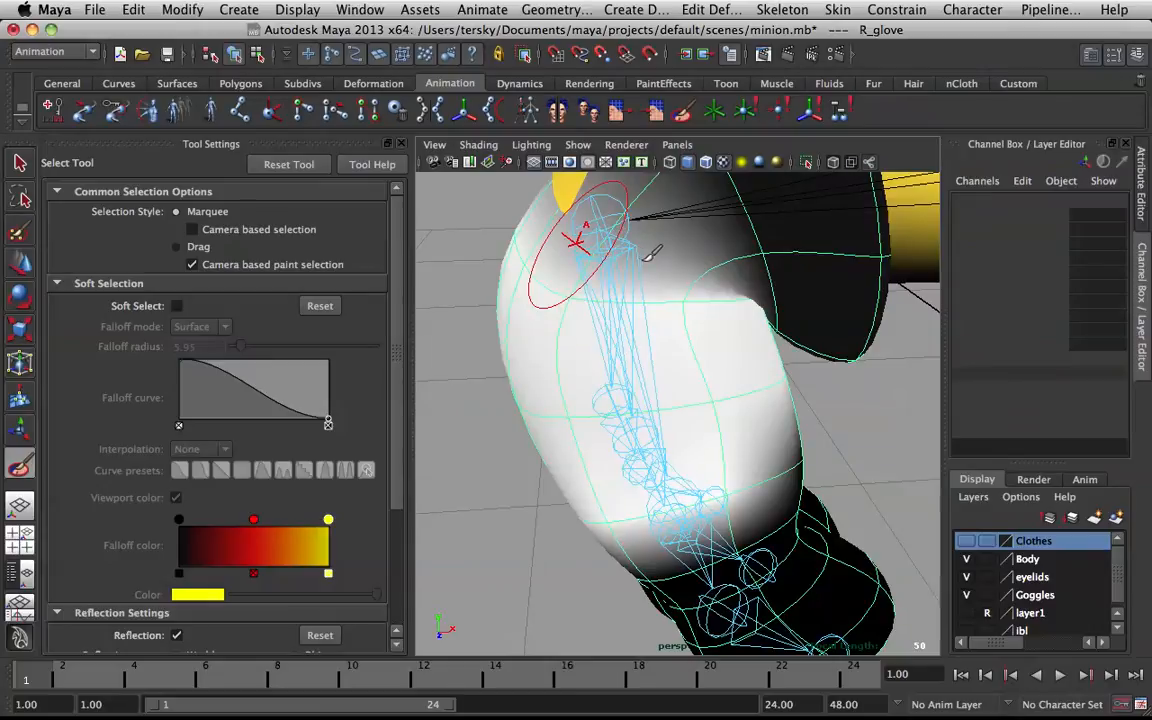
pyautogui.keyDown('alt'); pyautogui.moveTo(648, 262); pyautogui.dragTo(674, 303); pyautogui.keyUp('alt')
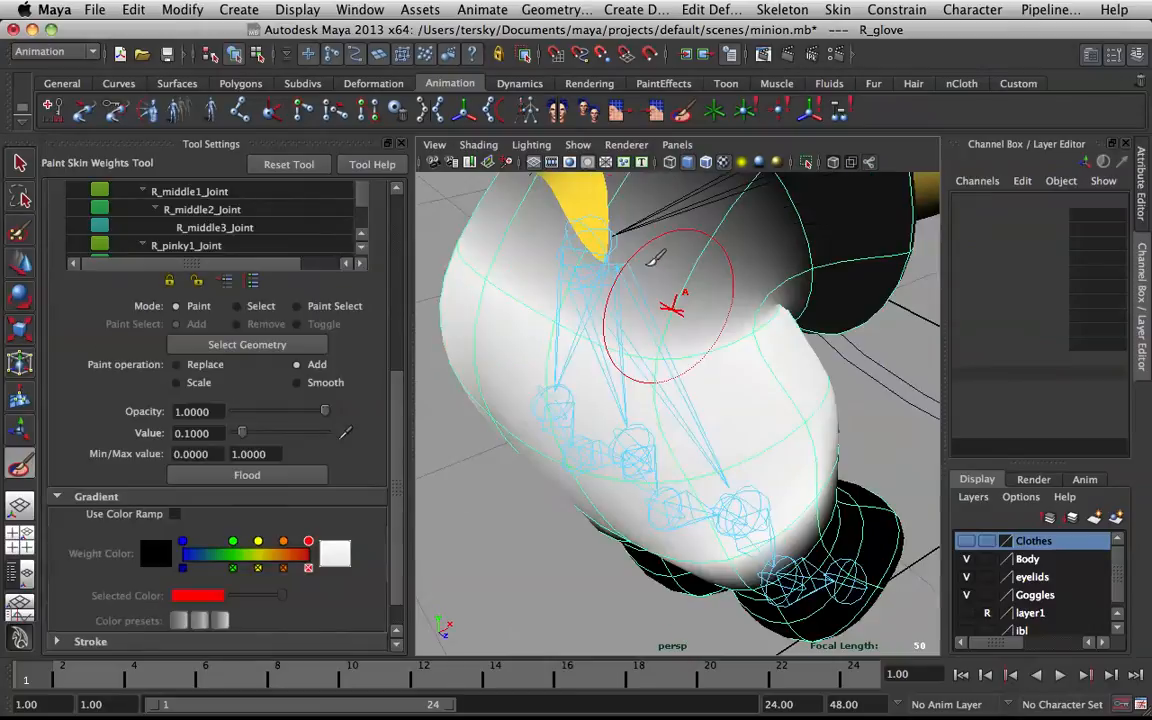
pyautogui.moveTo(680, 206); pyautogui.dragTo(681, 166, button='right')
pyautogui.keyDown('alt'); pyautogui.moveTo(746, 253); pyautogui.dragTo(753, 284, button='middle'); pyautogui.keyUp('alt')
pyautogui.press('1')
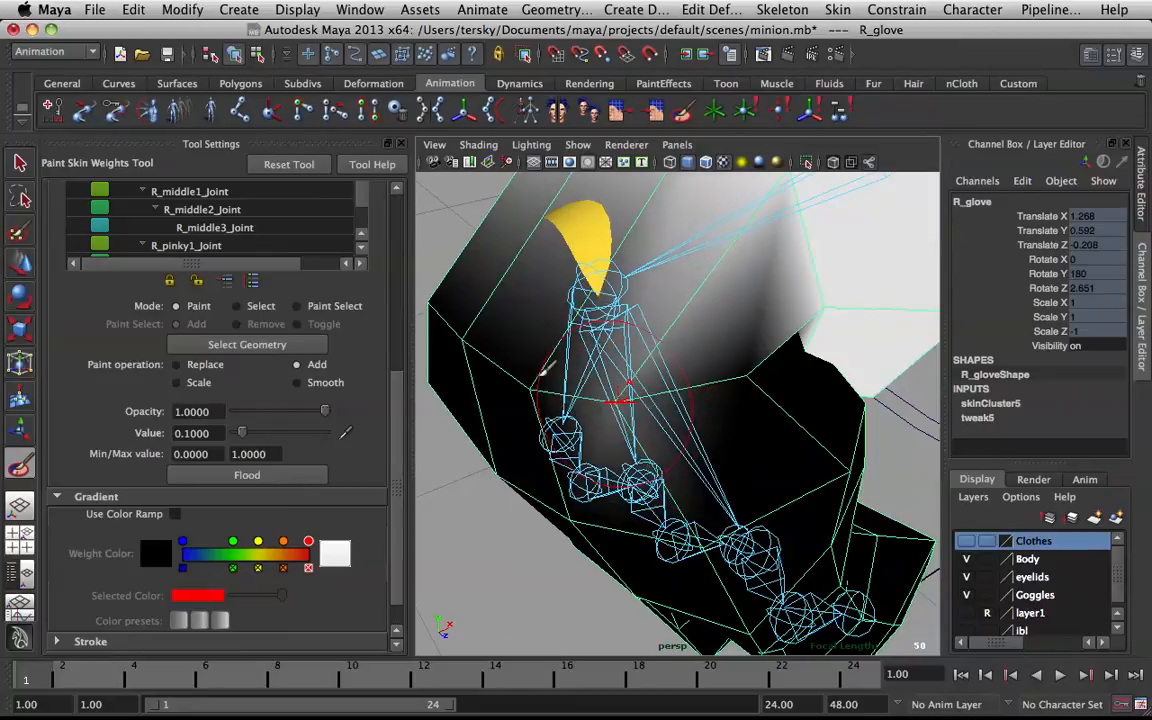
pyautogui.click(462, 336)
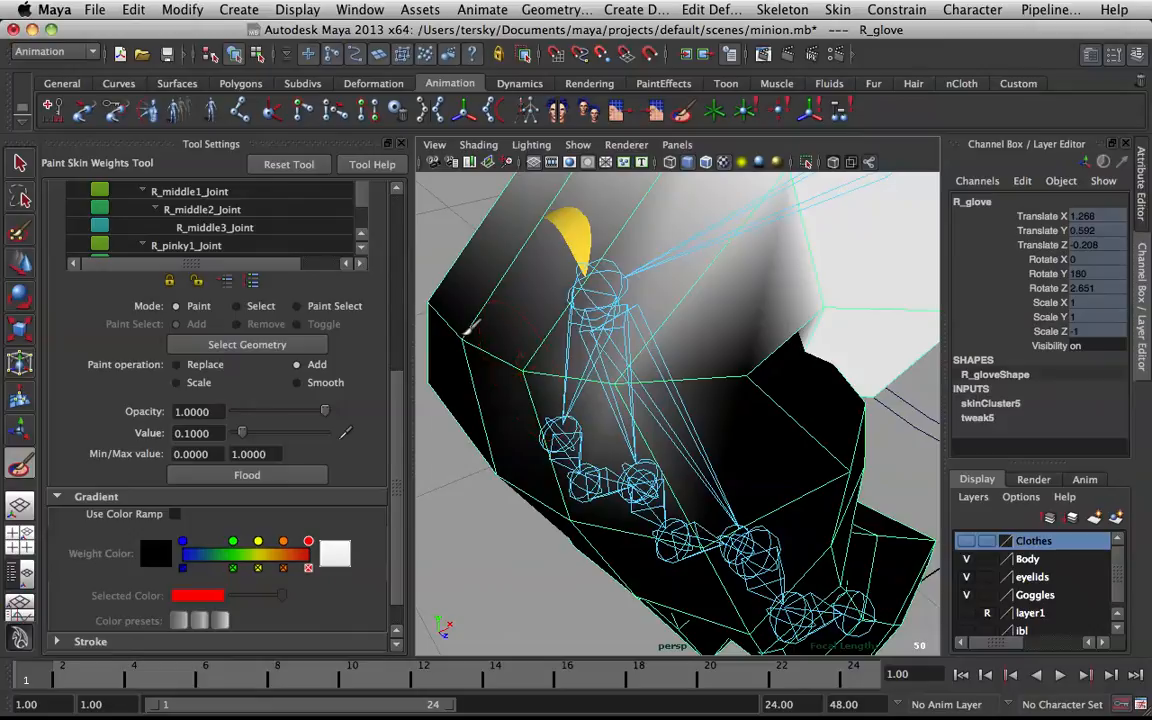
pyautogui.click(464, 331)
pyautogui.click(466, 330)
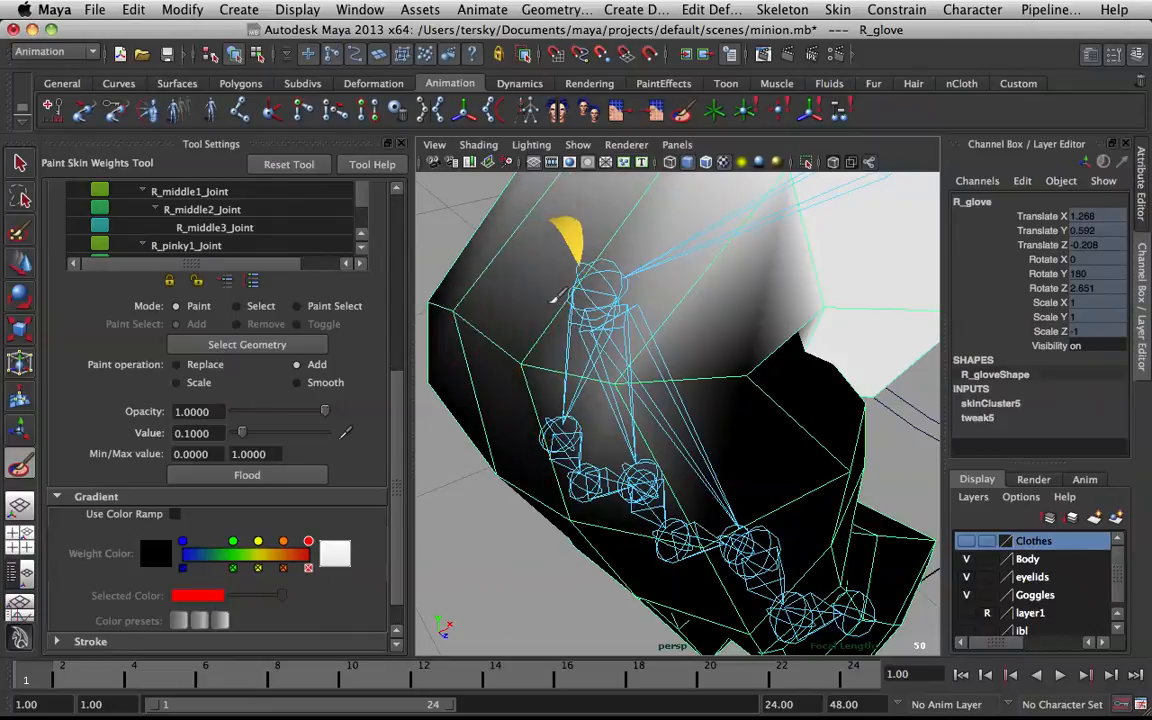
pyautogui.click(534, 349)
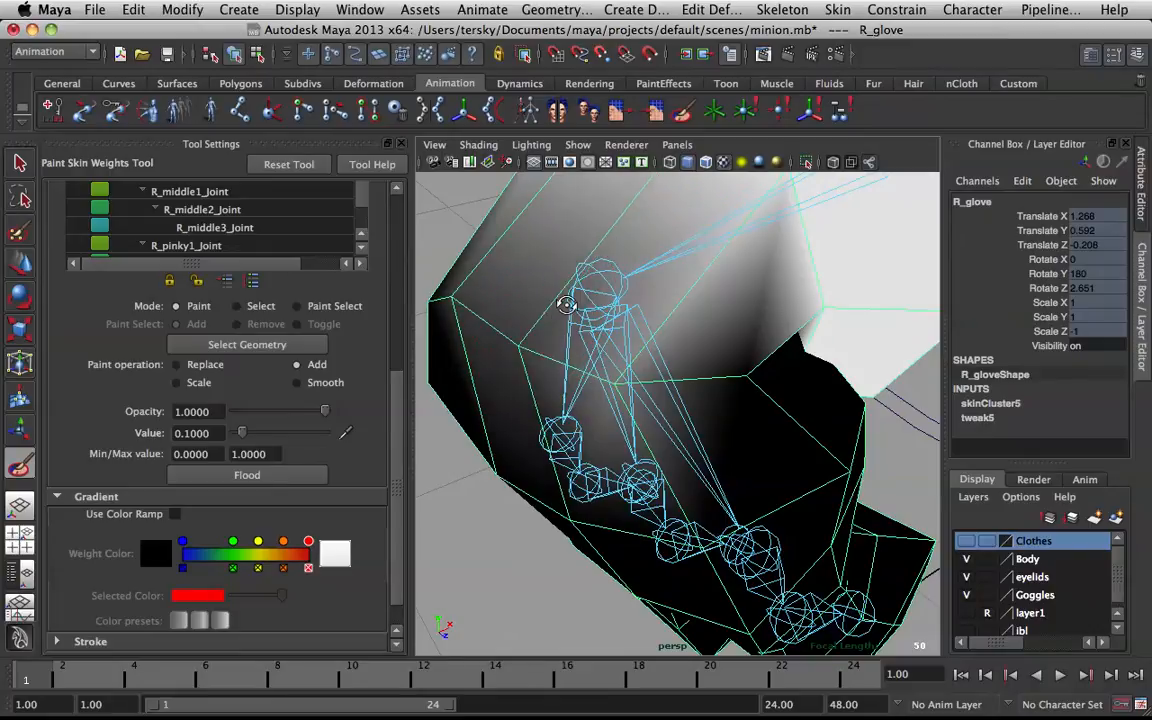
# Paint right elbow joint weight onto the inner wrist vertices on the glove's opposite side and restore its smooth preview
pyautogui.keyDown('alt'); pyautogui.moveTo(575, 278); pyautogui.dragTo(745, 296); pyautogui.keyUp('alt')
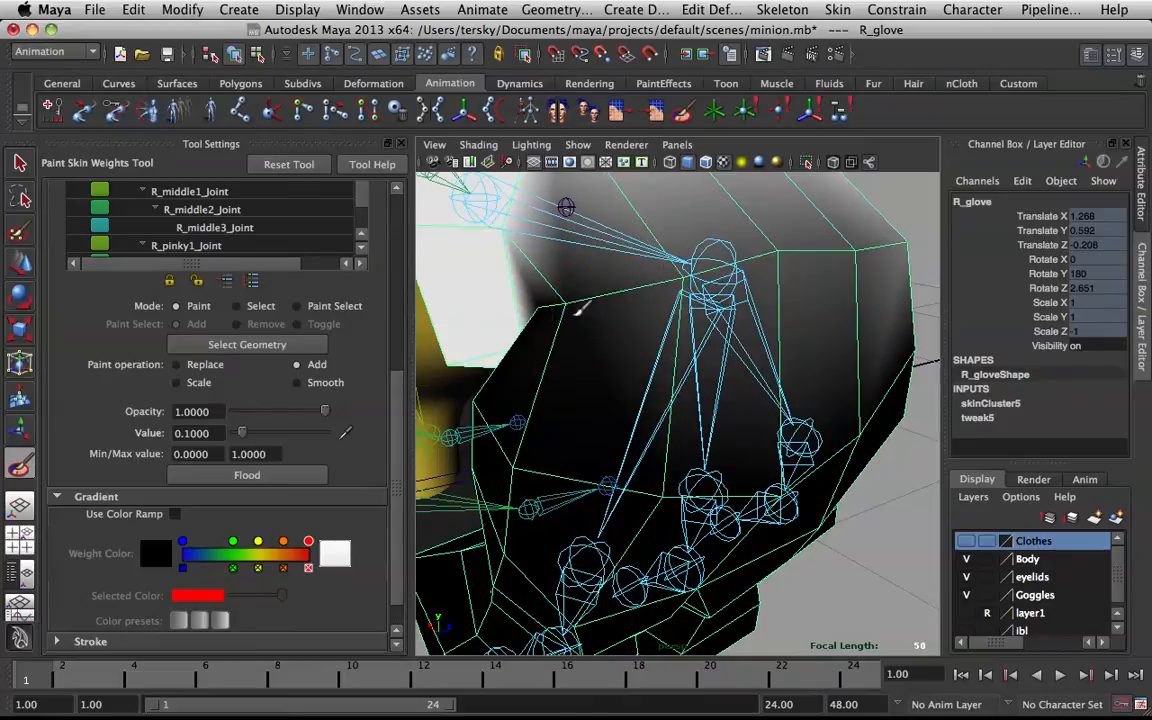
pyautogui.click(572, 318)
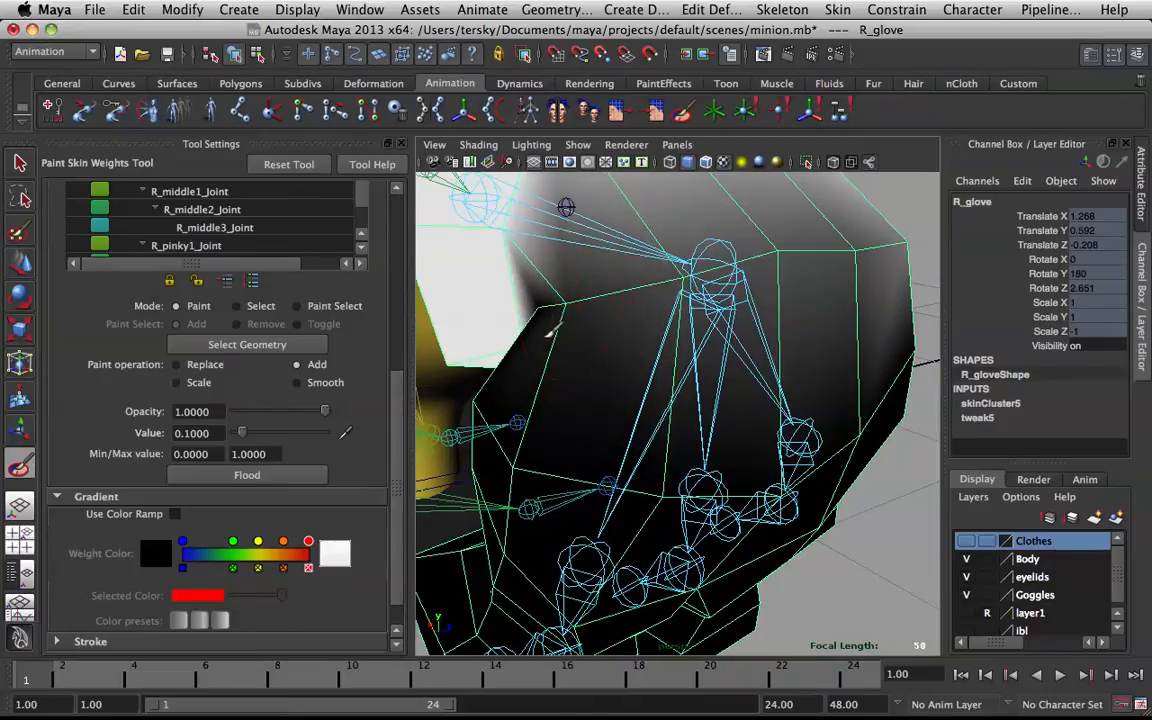
pyautogui.click(549, 333)
pyautogui.press('3')
pyautogui.scroll(-5, 755, 270)
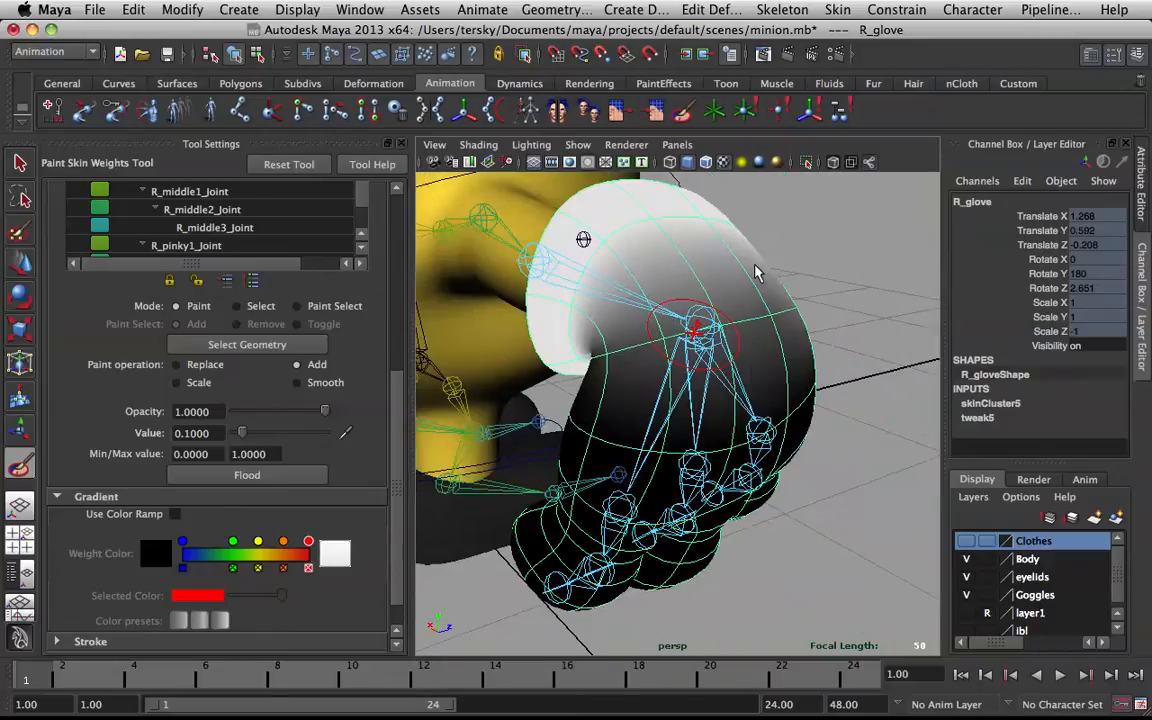
# Select the right wrist joint and set its Z rotation to 0
pyautogui.keyDown('alt'); pyautogui.moveTo(755, 270); pyautogui.dragTo(469, 220); pyautogui.keyUp('alt')
pyautogui.press('q')
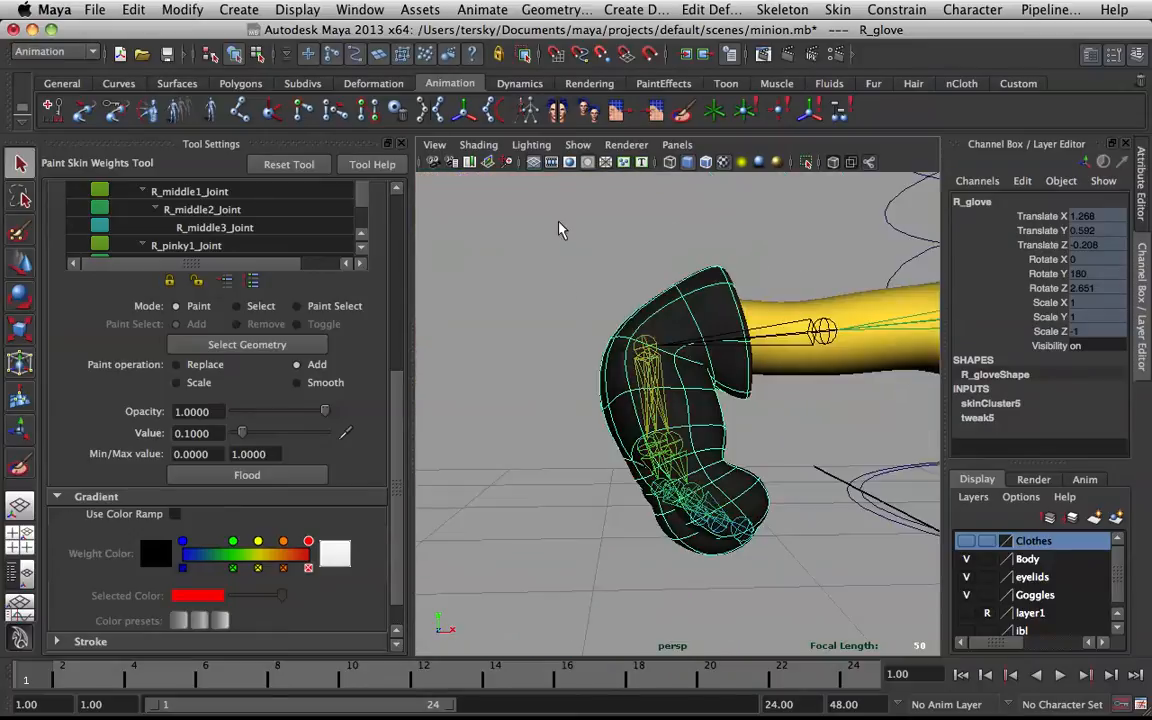
pyautogui.click(643, 364)
pyautogui.click(1097, 290)
pyautogui.write('0')
pyautogui.press('Return')
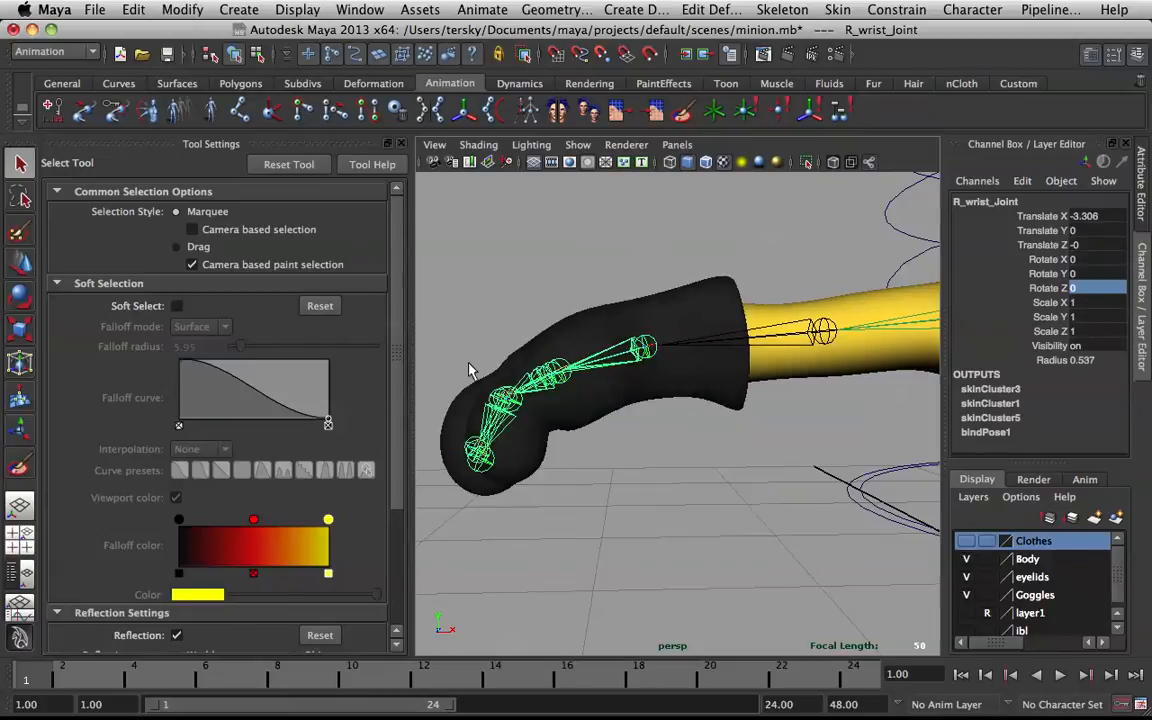
# Rotate the chest control to test how the gloves follow the body, and undo the rotation
pyautogui.scroll(-4, 666, 352)
pyautogui.keyDown('alt'); pyautogui.moveTo(666, 352); pyautogui.dragTo(478, 366, button='middle'); pyautogui.keyUp('alt')
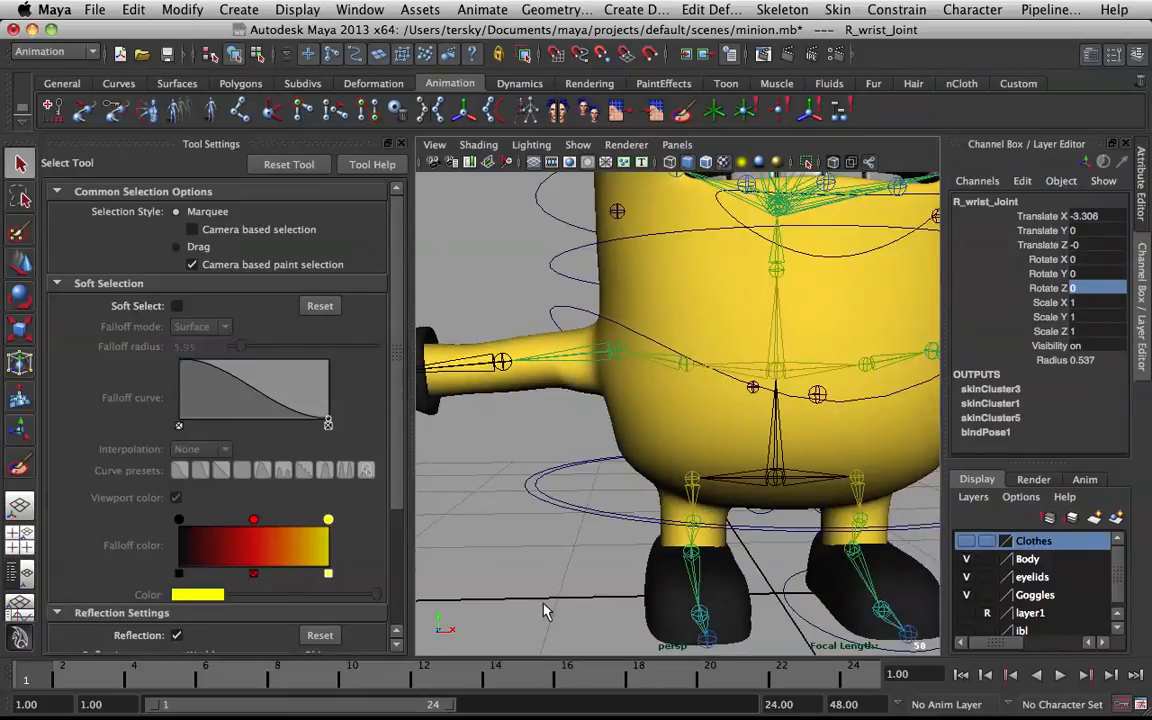
pyautogui.scroll(-3, 710, 428)
pyautogui.click(716, 404)
pyautogui.keyDown('alt'); pyautogui.moveTo(733, 398); pyautogui.dragTo(683, 408, button='middle'); pyautogui.keyUp('alt')
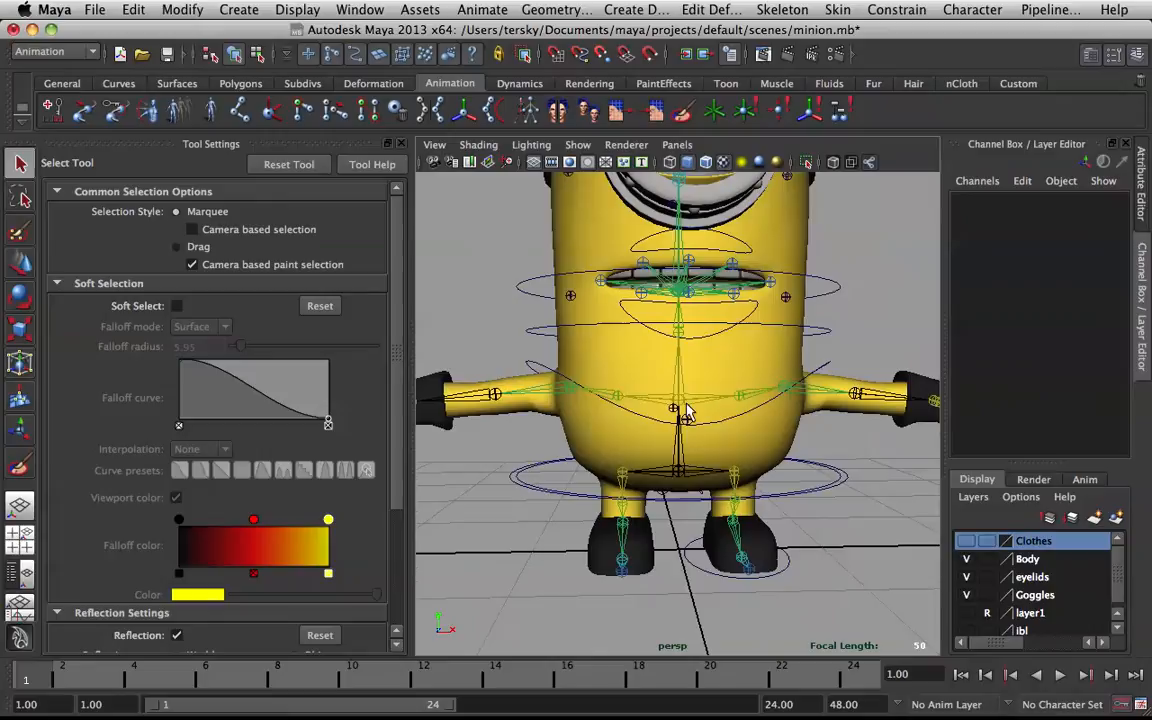
pyautogui.click(767, 402)
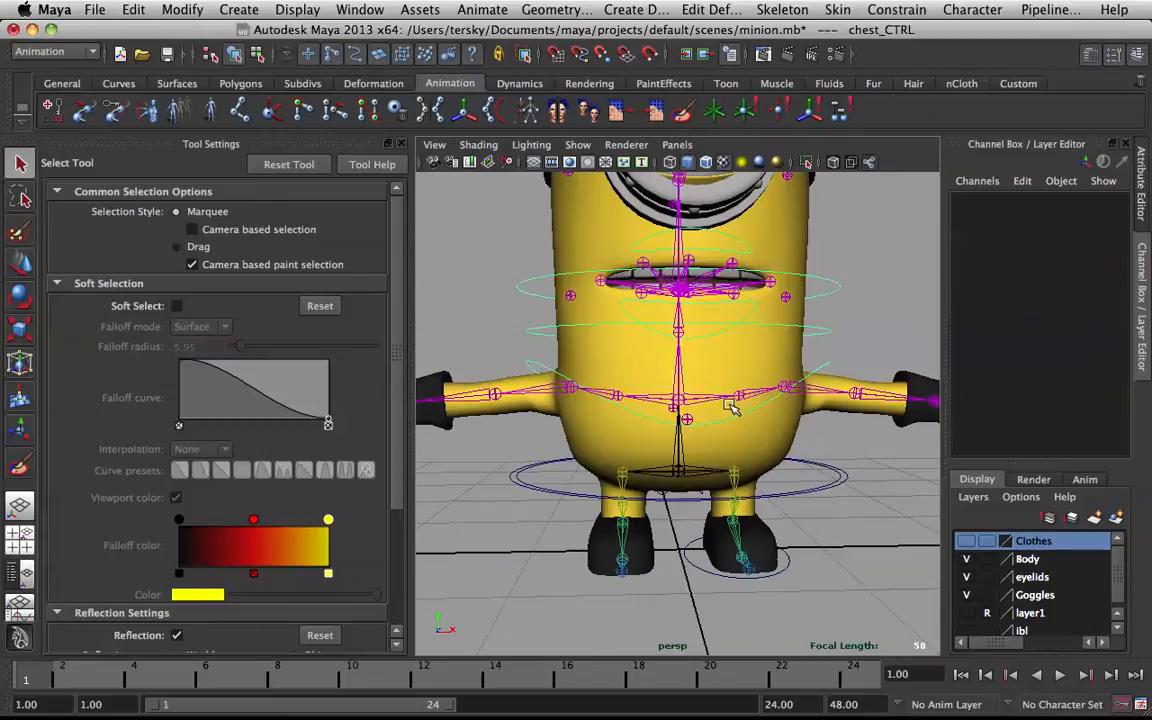
pyautogui.press('e')
pyautogui.scroll(-3, 586, 309)
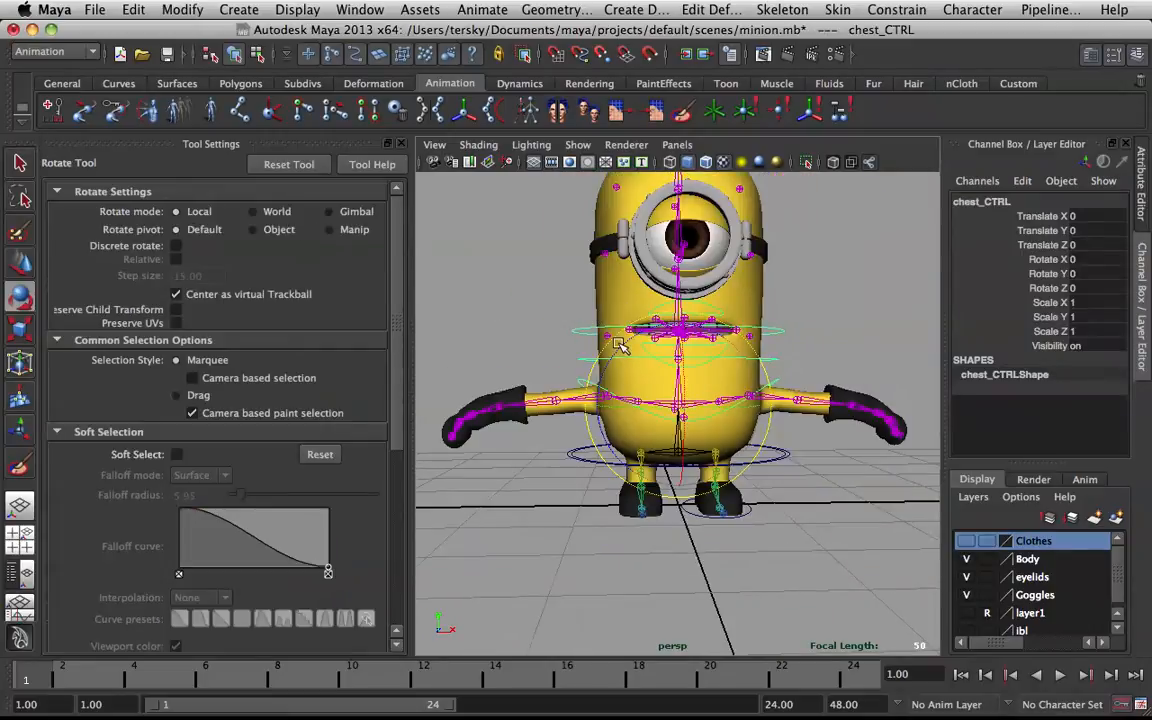
pyautogui.moveTo(613, 362); pyautogui.dragTo(674, 388)
pyautogui.press('z')
# Go to frame 10, select the head and foot controls, and delete their keyframes from frame 10 through 24
pyautogui.scroll(3, 592, 385)
pyautogui.moveTo(37, 682); pyautogui.dragTo(351, 682)
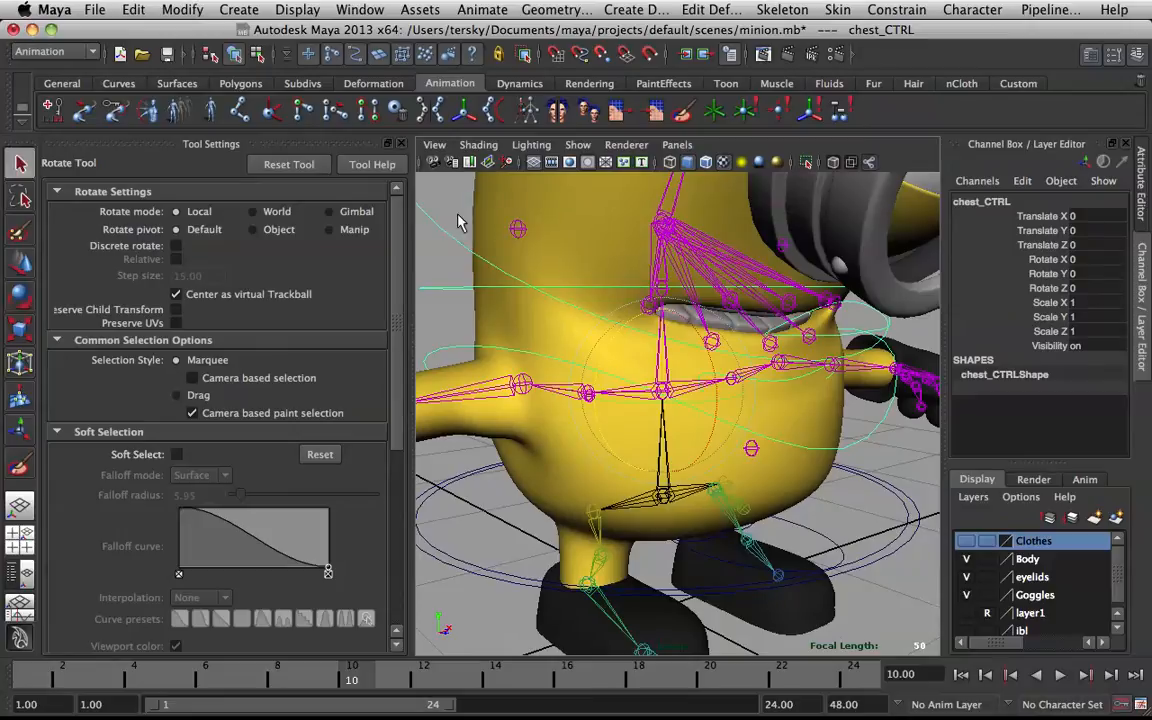
pyautogui.press('q')
pyautogui.moveTo(447, 210); pyautogui.dragTo(466, 352)
pyautogui.keyDown('alt'); pyautogui.moveTo(469, 396); pyautogui.dragTo(767, 502); pyautogui.keyUp('alt')
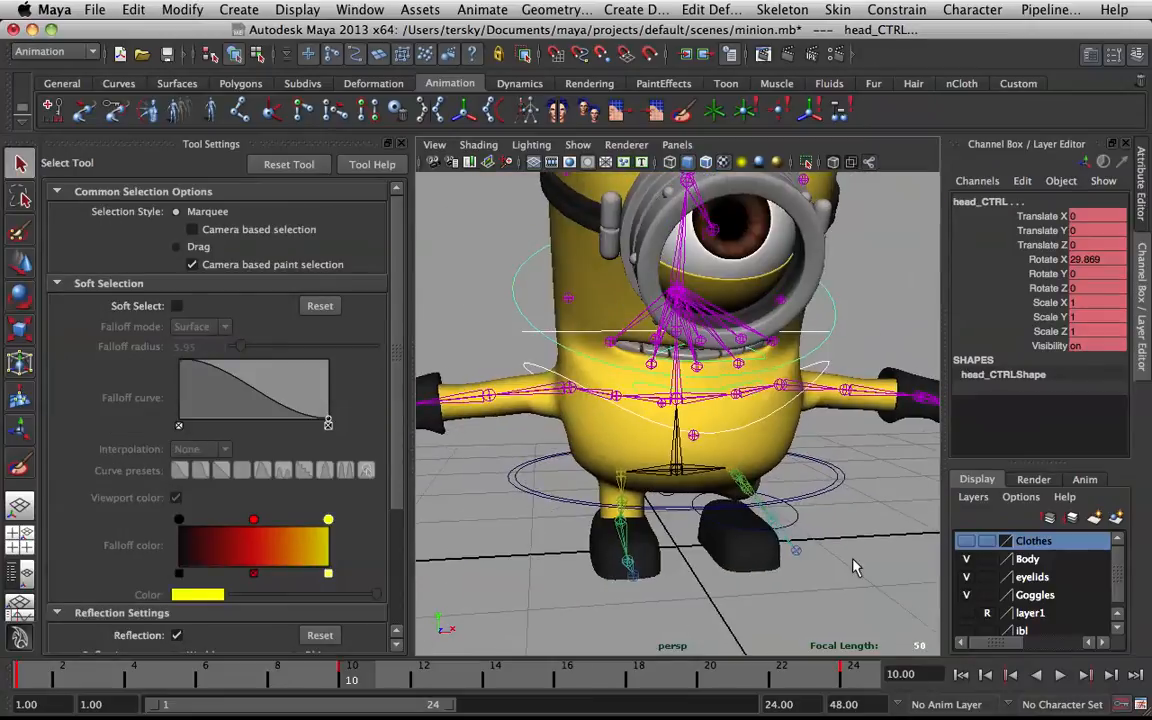
pyautogui.click(798, 520)
pyautogui.keyDown('shift'); pyautogui.moveTo(370, 671); pyautogui.dragTo(918, 702); pyautogui.keyUp('shift')
pyautogui.moveTo(790, 666); pyautogui.dragTo(840, 541, button='right')
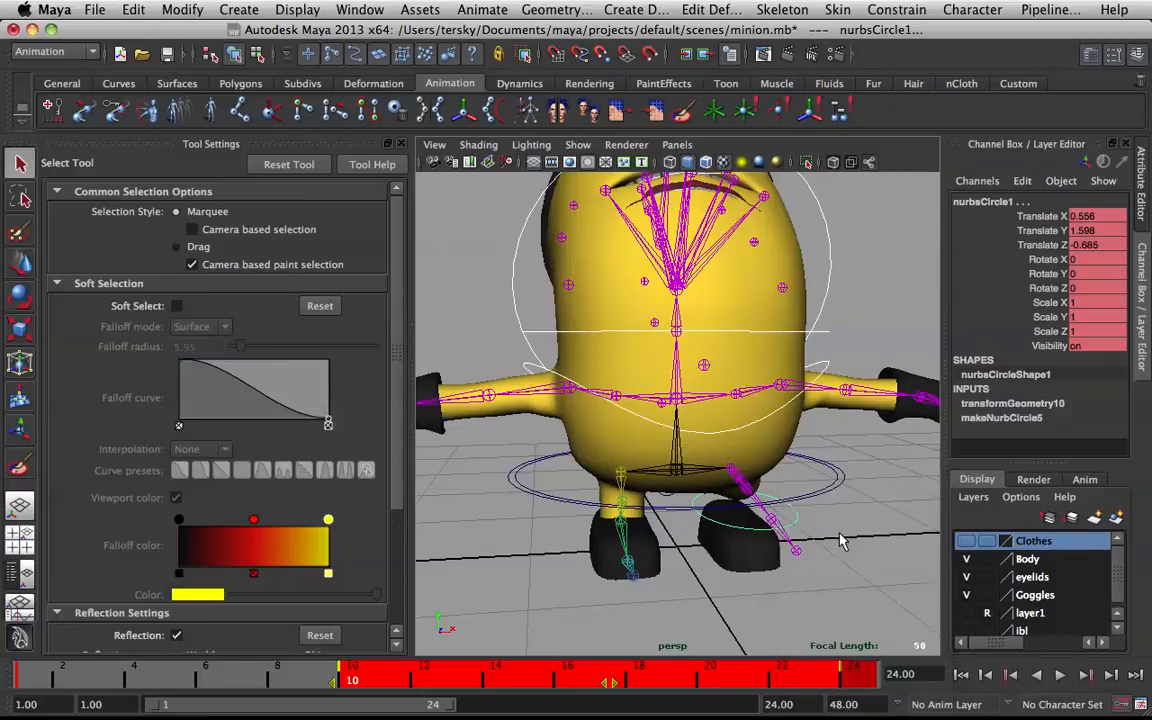
# Delete the selected controls' remaining keyframes at frame 1 and select the chest control
pyautogui.hotkey('alt', 'v')
pyautogui.moveTo(2, 678); pyautogui.dragTo(8, 681)
pyautogui.moveTo(20, 681); pyautogui.dragTo(123, 488, button='right')
pyautogui.click(534, 362)
pyautogui.click(668, 336)
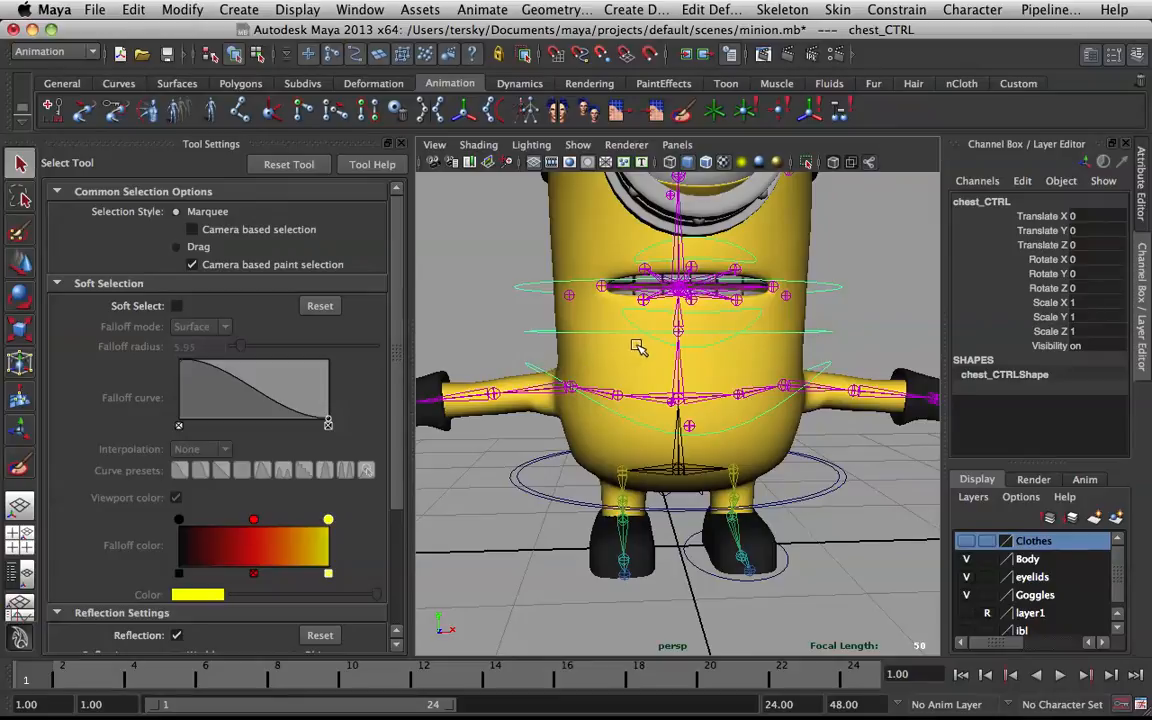
# Key the chest control at frame 1, then rotate it in Z to 22.56 at frame 10 and -22.025 at frame 20
pyautogui.press('e')
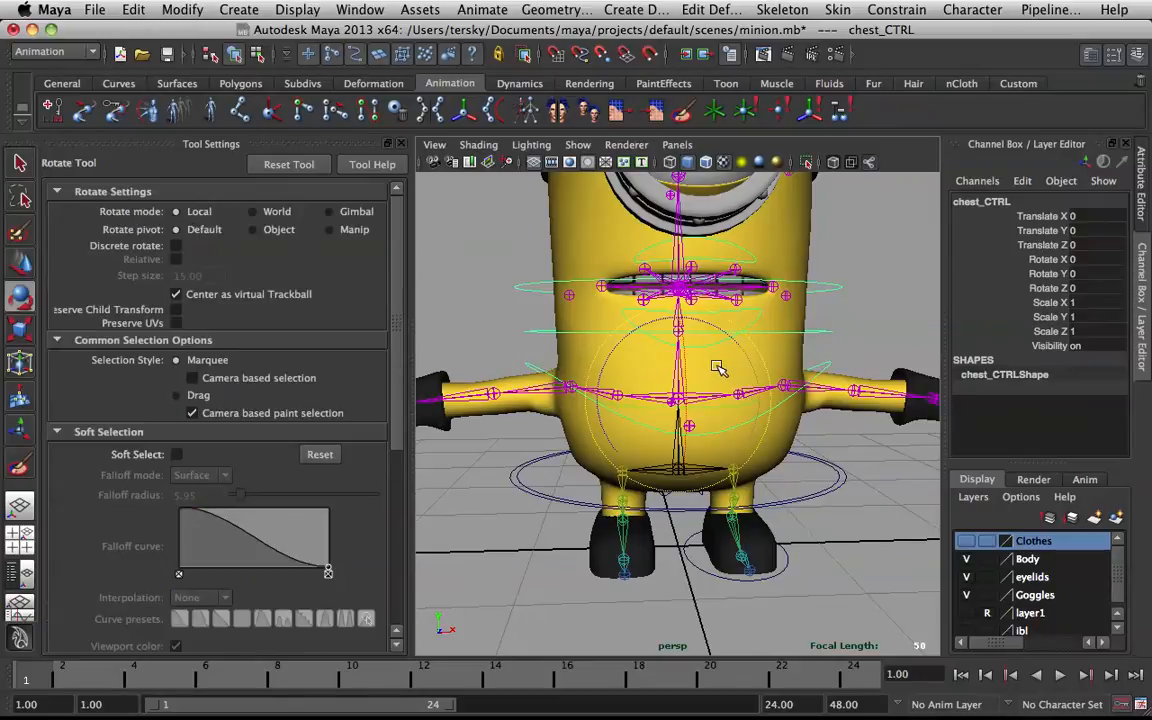
pyautogui.moveTo(728, 368); pyautogui.dragTo(718, 374)
pyautogui.press('z')
pyautogui.hotkey('alt', 'v')
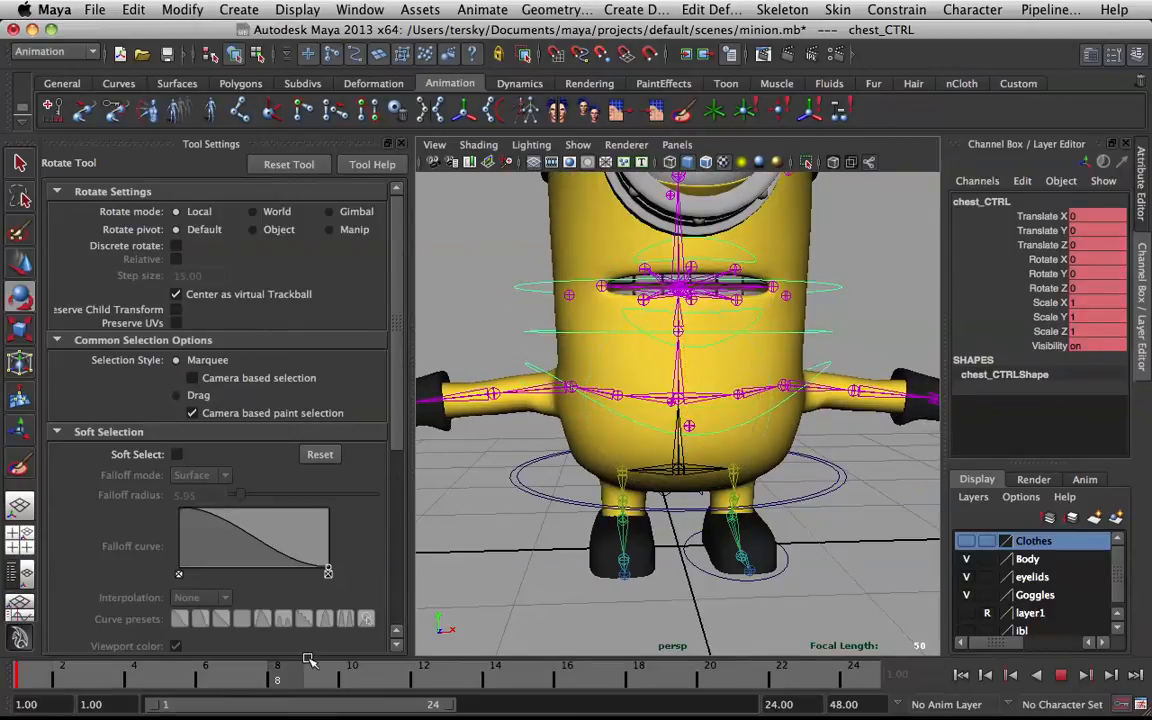
pyautogui.hotkey('alt', 'v')
pyautogui.moveTo(731, 333); pyautogui.dragTo(697, 320)
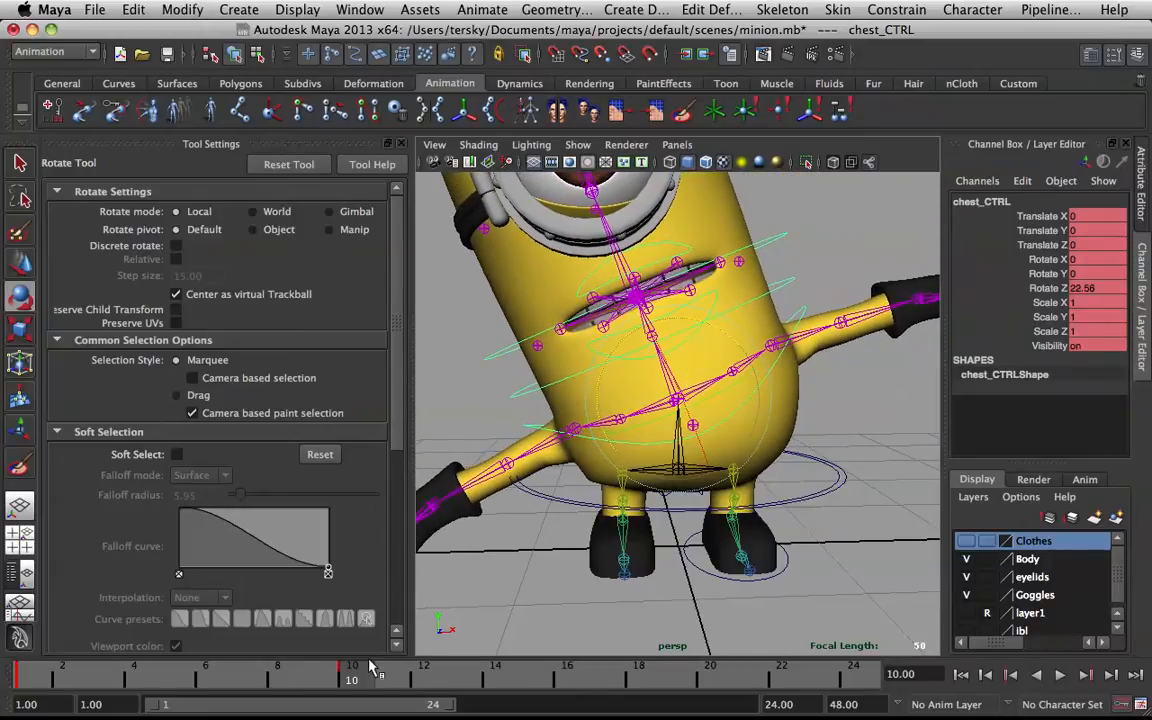
pyautogui.moveTo(370, 668); pyautogui.dragTo(706, 674)
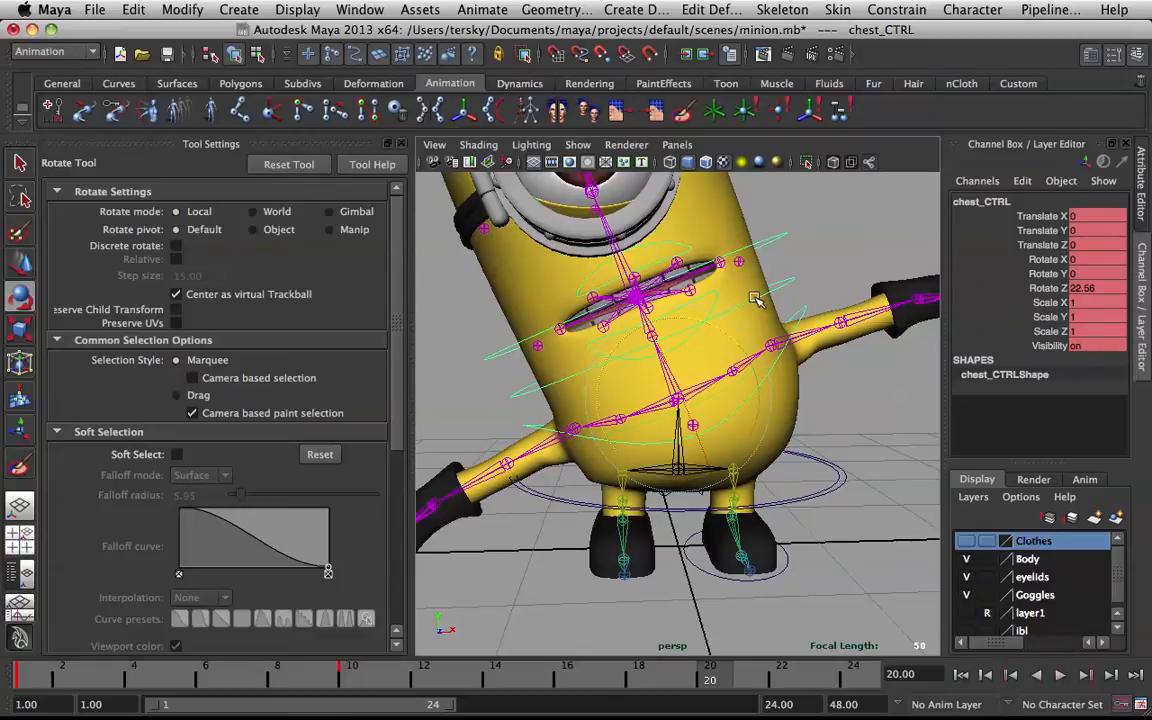
pyautogui.moveTo(725, 334); pyautogui.dragTo(648, 384)
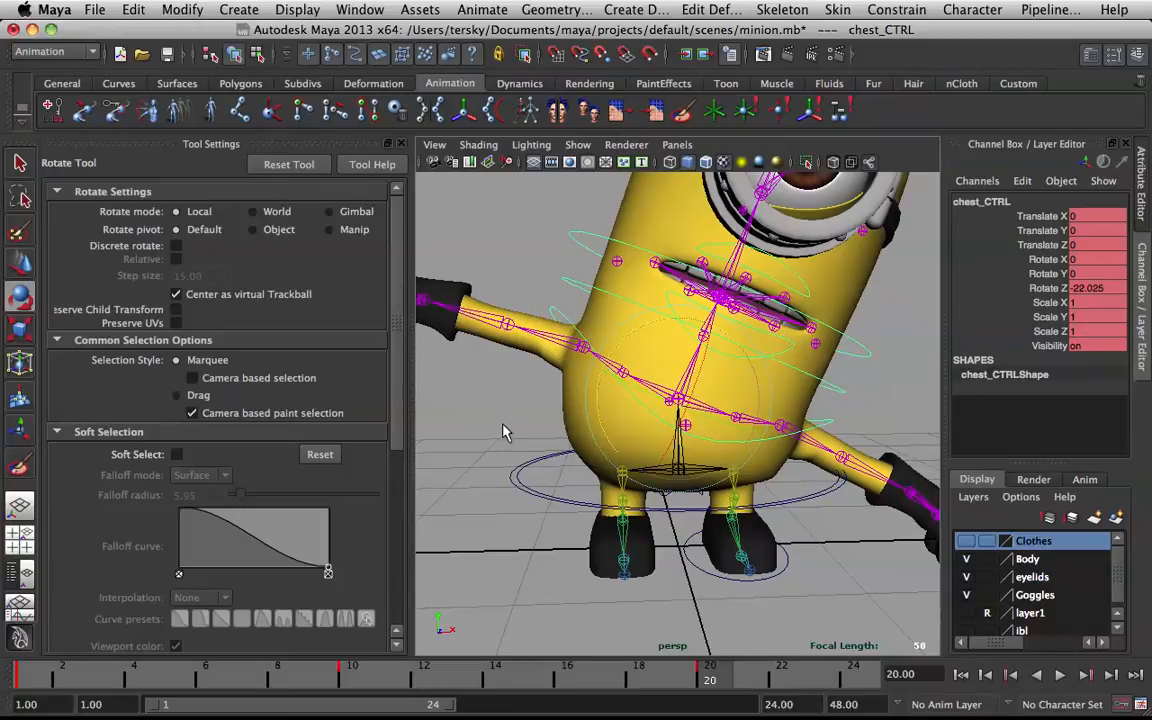
# Clear the selection and play and scrub the chest bend, examining how the lower body deforms around the left leg and arm
pyautogui.press('q')
pyautogui.click(805, 383)
pyautogui.scroll(3, 813, 380)
pyautogui.scroll(3, 813, 380)
pyautogui.keyDown('alt'); pyautogui.moveTo(813, 380); pyautogui.dragTo(793, 306); pyautogui.keyUp('alt')
pyautogui.click(823, 391)
pyautogui.hotkey('alt', 'v')
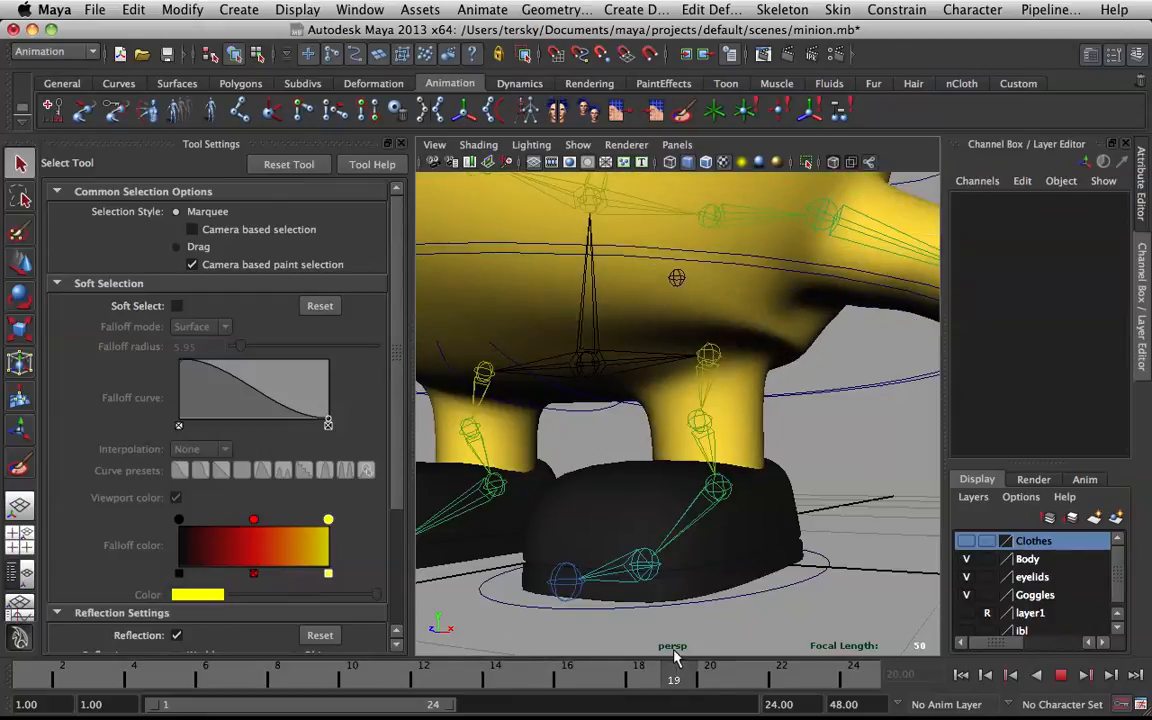
pyautogui.moveTo(613, 656); pyautogui.dragTo(642, 658)
pyautogui.keyDown('alt'); pyautogui.moveTo(797, 304); pyautogui.dragTo(798, 324); pyautogui.keyUp('alt')
pyautogui.keyDown('alt'); pyautogui.moveTo(785, 363); pyautogui.dragTo(727, 352); pyautogui.keyUp('alt')
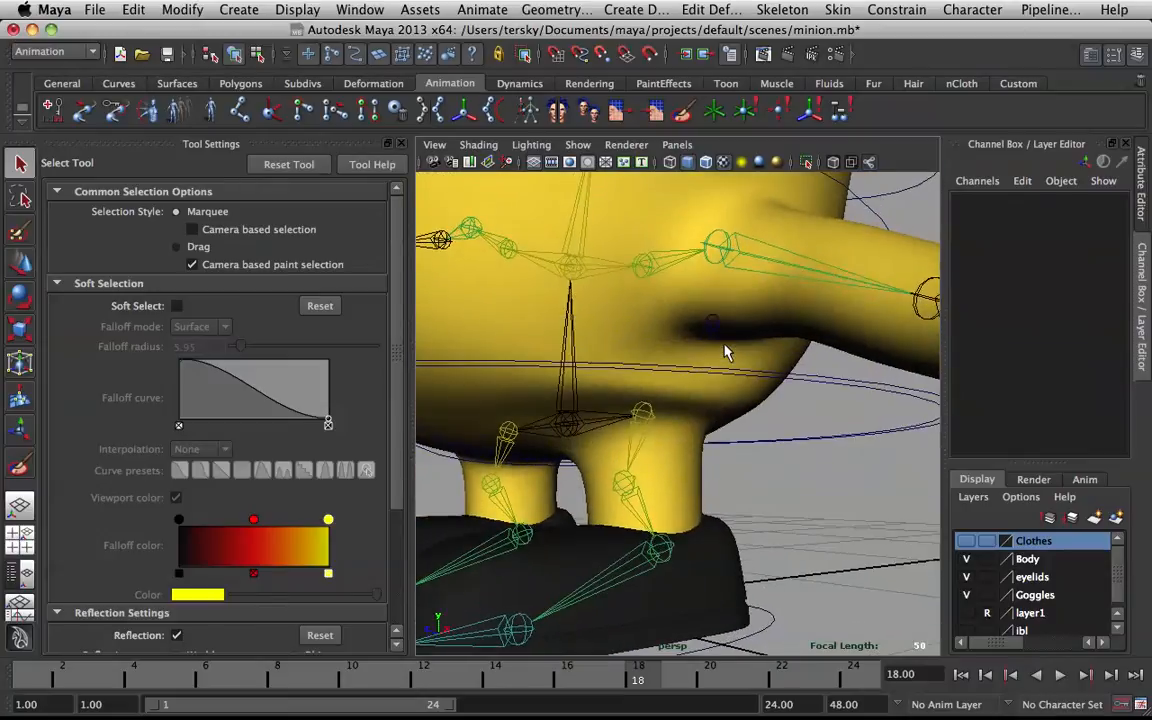
# Key the left foot control at frame 20 and move it at frame 24 to test the leg's deformation
pyautogui.click(762, 622)
pyautogui.moveTo(648, 674); pyautogui.dragTo(853, 680)
pyautogui.press('s')
pyautogui.press('e')
pyautogui.scroll(-3, 618, 425)
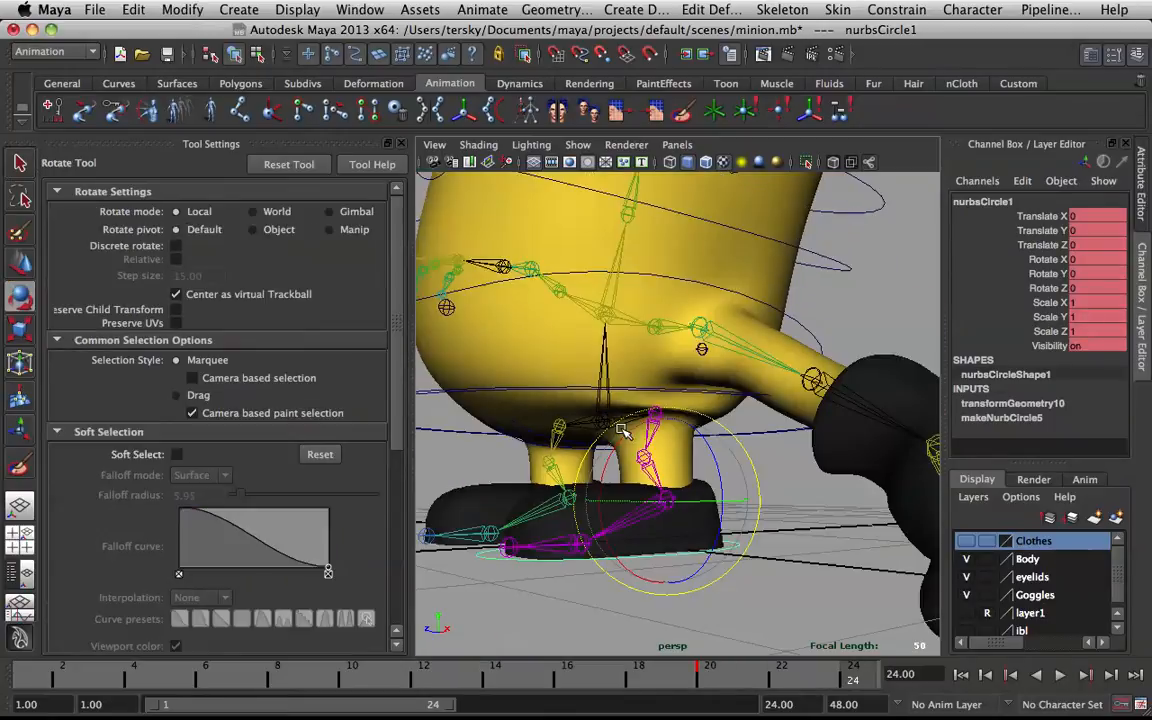
pyautogui.press('w')
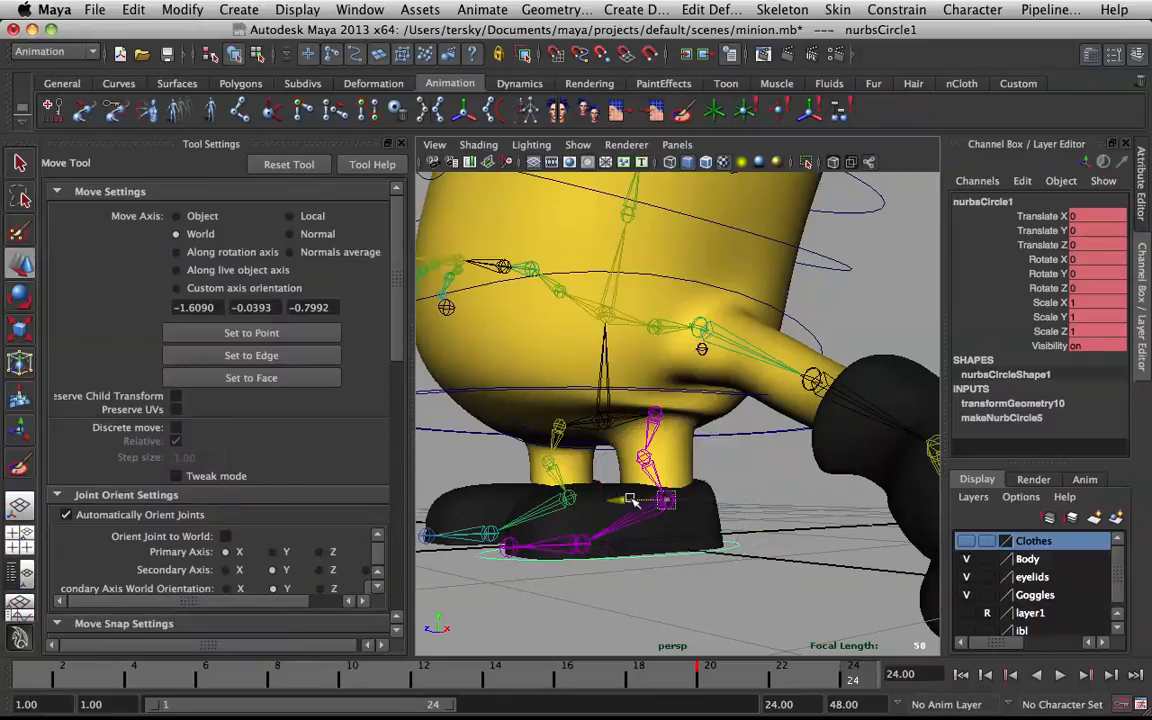
pyautogui.moveTo(611, 498); pyautogui.dragTo(643, 500)
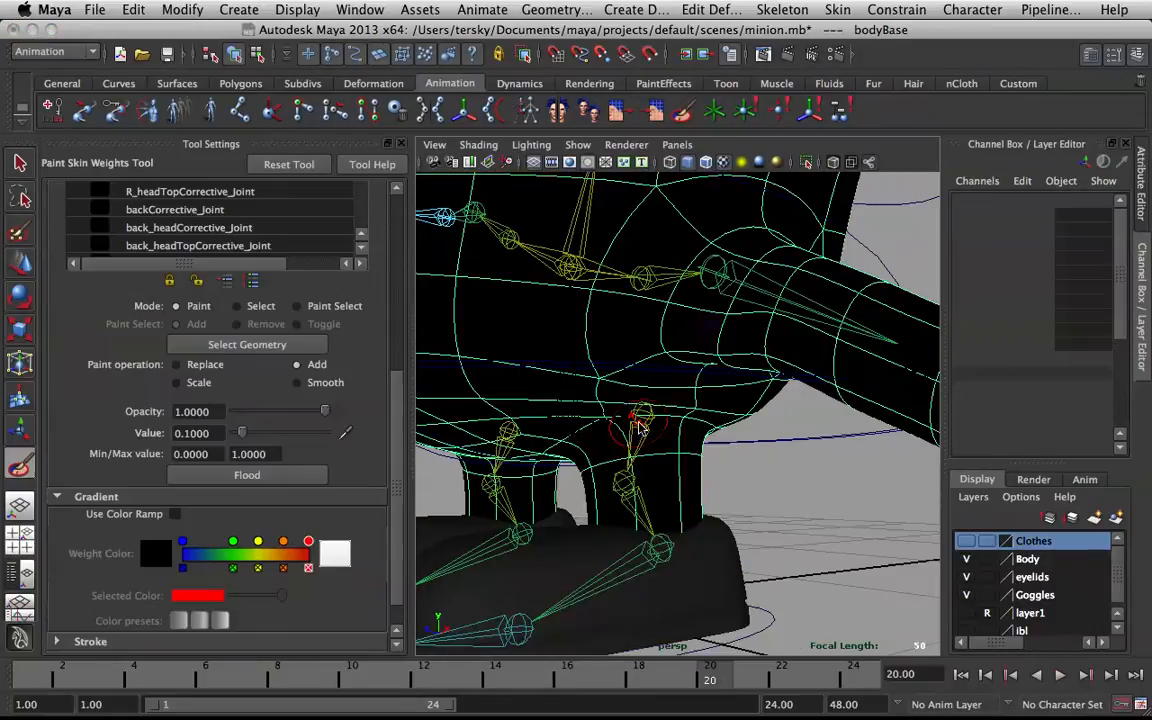
# Choose L_hip_joint as the body's paint influence and add weight at value 0.1 across the lower back above the legs
pyautogui.rightClick(639, 424)
pyautogui.moveTo(639, 424); pyautogui.dragTo(639, 330, button='right')
pyautogui.keyDown('alt'); pyautogui.moveTo(657, 408); pyautogui.dragTo(676, 406, button='right'); pyautogui.keyUp('alt')
pyautogui.moveTo(707, 362)
pyautogui.keyDown('alt'); pyautogui.mouseDown()
pyautogui.moveTo(707, 348)
pyautogui.moveTo(705, 360)
pyautogui.moveTo(720, 355)
pyautogui.mouseUp(); pyautogui.keyUp('alt')
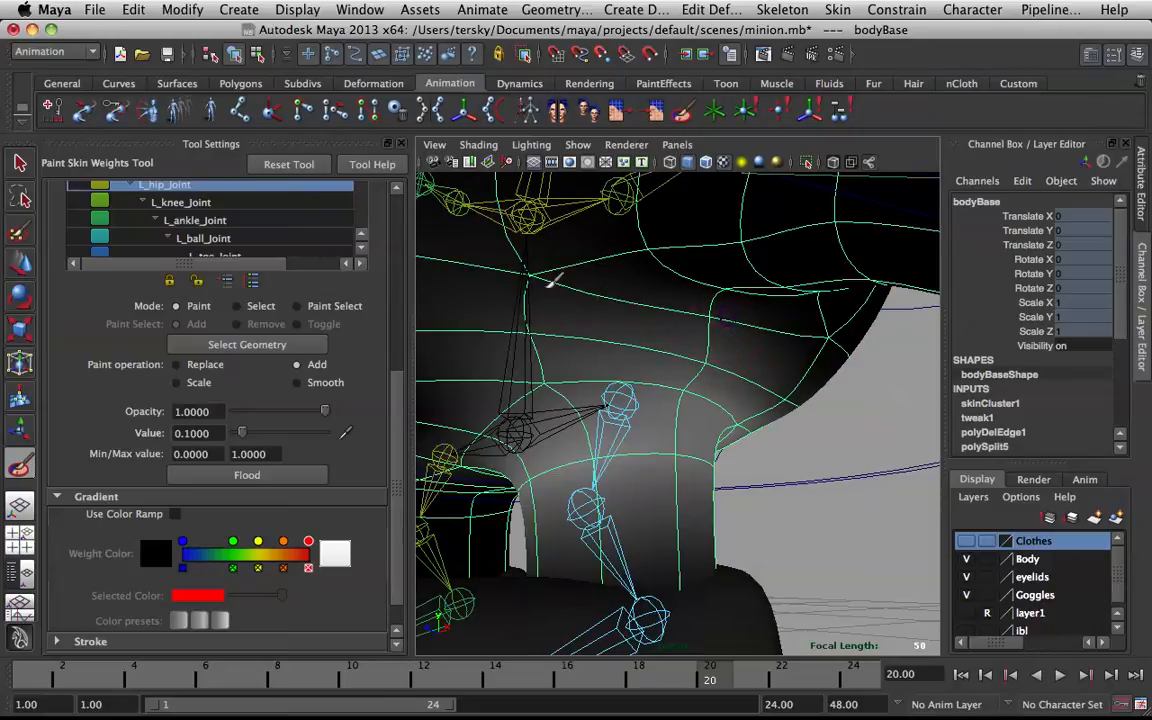
pyautogui.keyDown('alt'); pyautogui.moveTo(730, 300); pyautogui.dragTo(652, 376); pyautogui.keyUp('alt')
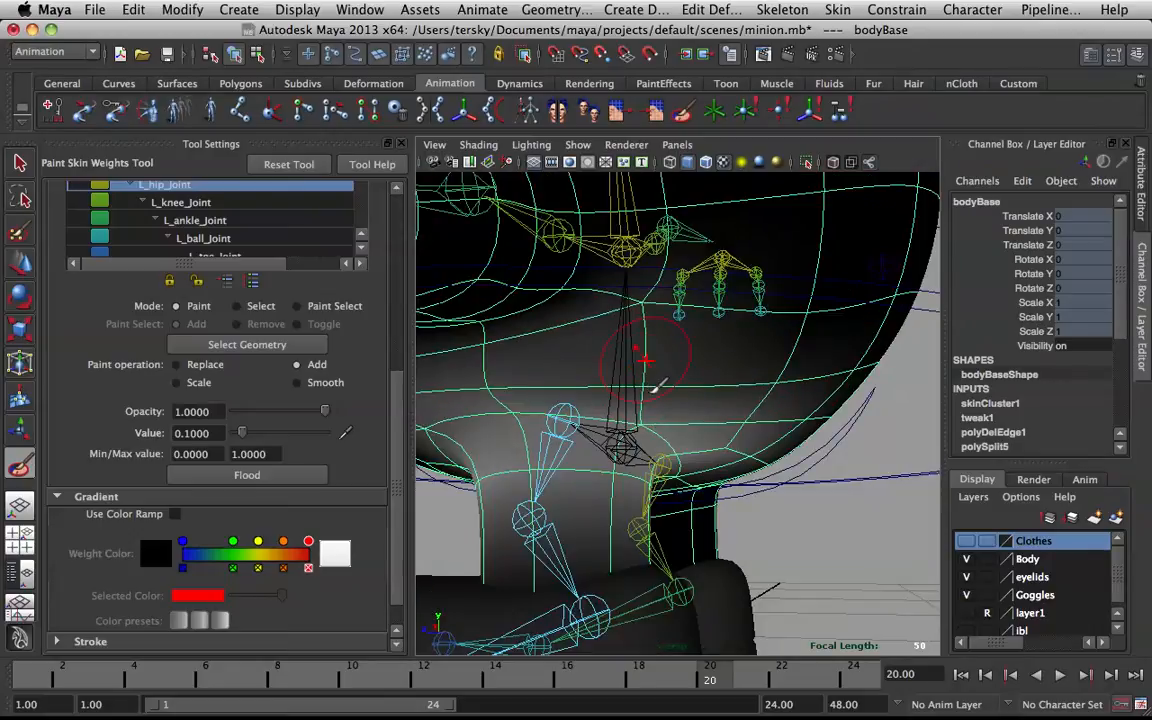
pyautogui.moveTo(637, 387); pyautogui.dragTo(592, 376)
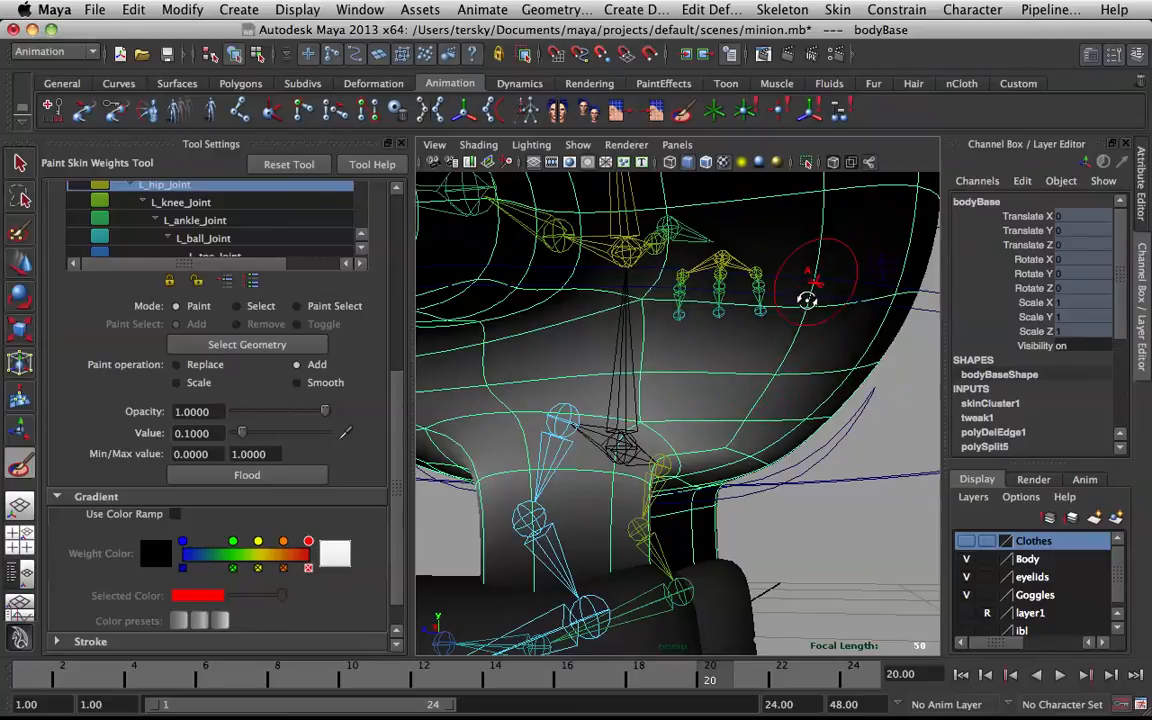
pyautogui.keyDown('alt'); pyautogui.moveTo(656, 278); pyautogui.dragTo(591, 292); pyautogui.keyUp('alt')
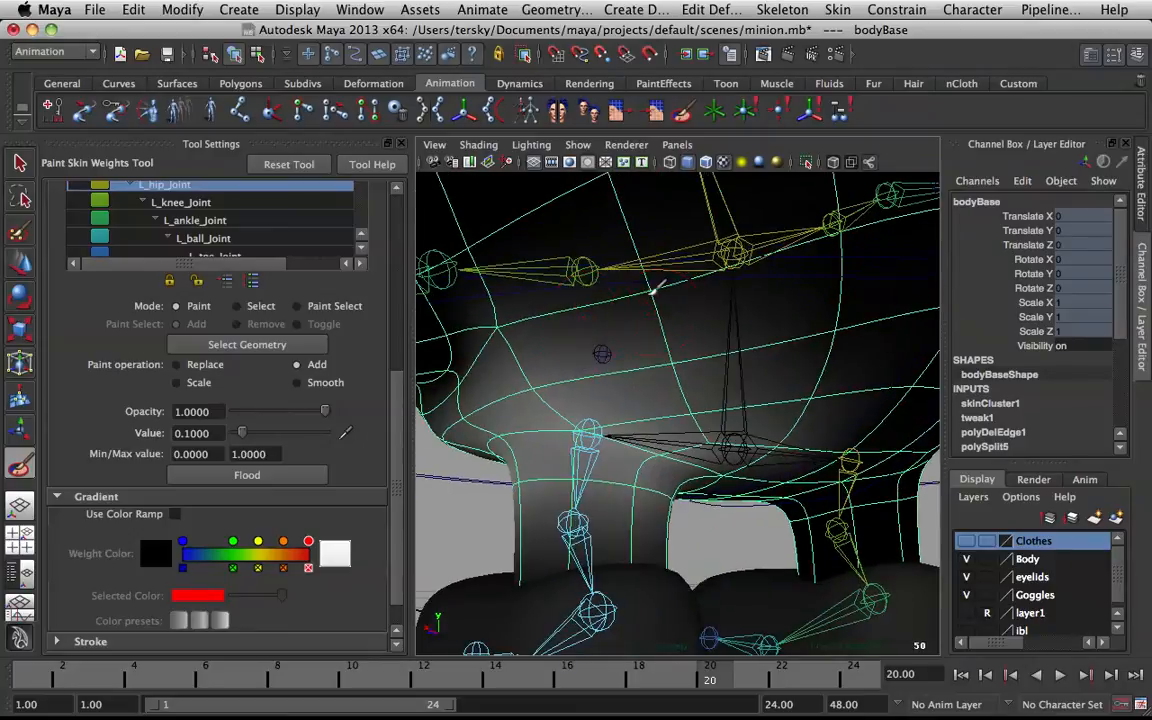
pyautogui.click(647, 293)
# Add more L_hip_joint weight at value 0.1 on the front and outer side of the body above the left leg
pyautogui.moveTo(586, 336)
pyautogui.keyDown('alt'); pyautogui.mouseDown()
pyautogui.moveTo(810, 329)
pyautogui.moveTo(843, 375)
pyautogui.moveTo(748, 332)
pyautogui.mouseUp(); pyautogui.keyUp('alt')
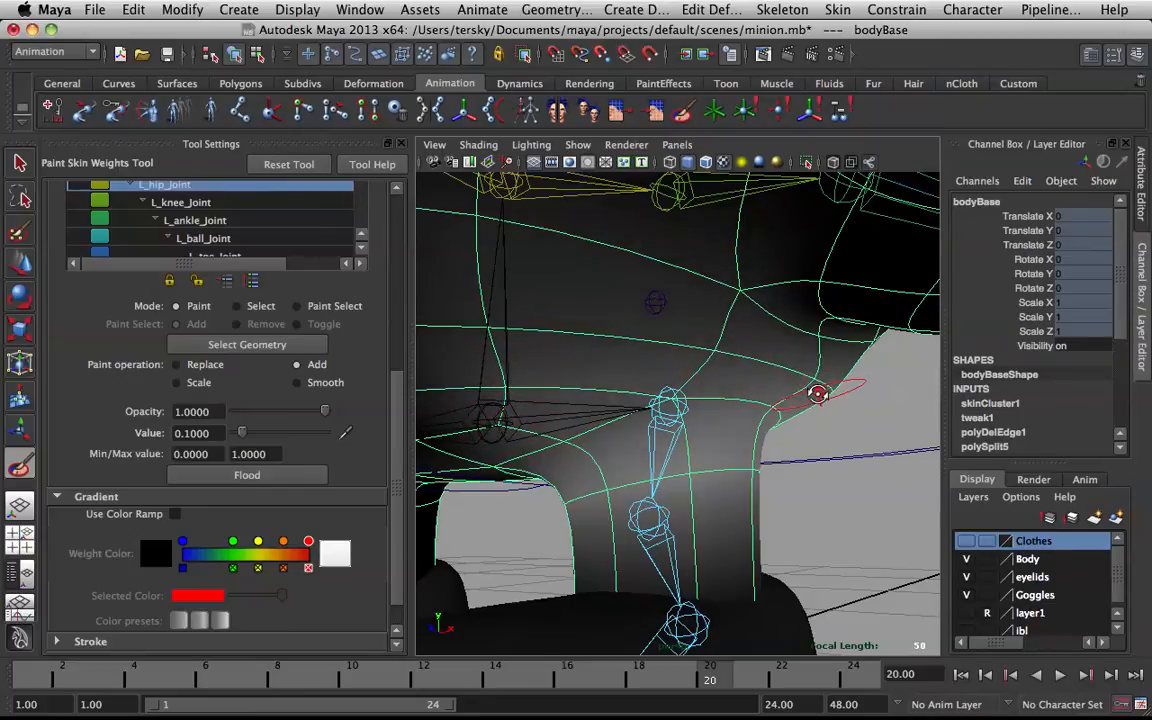
pyautogui.moveTo(802, 386)
pyautogui.keyDown('alt'); pyautogui.mouseDown()
pyautogui.moveTo(822, 353)
pyautogui.moveTo(745, 311)
pyautogui.mouseUp(); pyautogui.keyUp('alt')
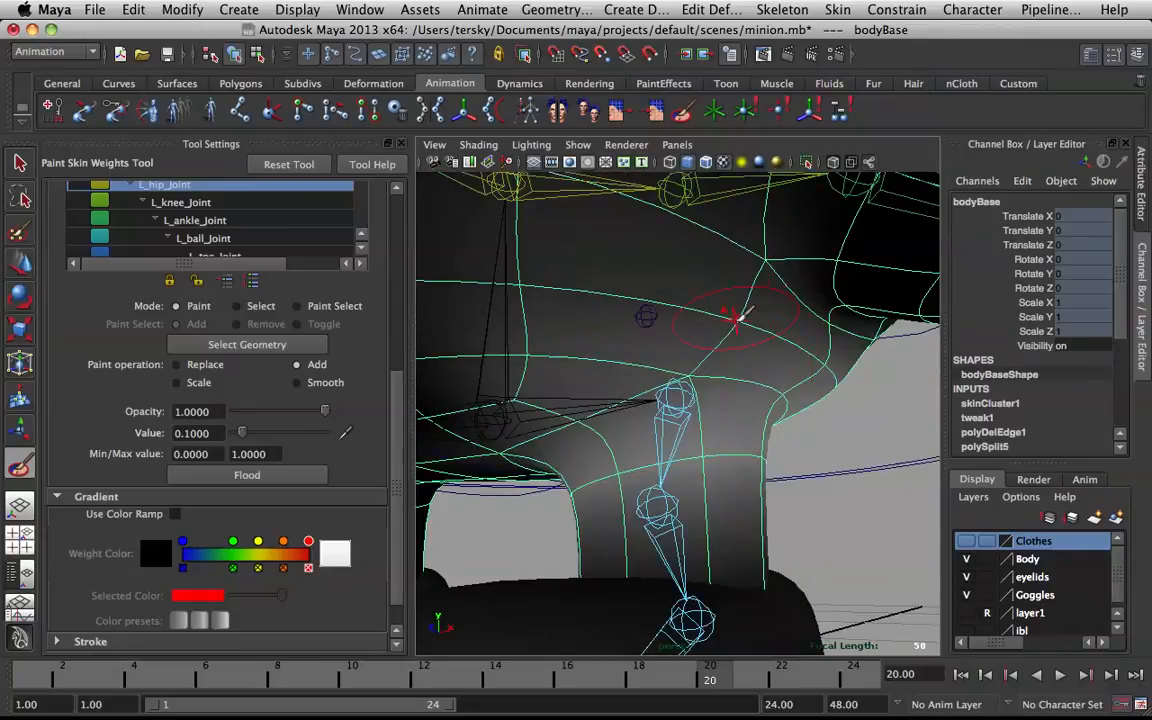
pyautogui.moveTo(826, 370)
pyautogui.keyDown('alt'); pyautogui.mouseDown()
pyautogui.moveTo(700, 368)
pyautogui.moveTo(696, 338)
pyautogui.moveTo(545, 329)
pyautogui.mouseUp(); pyautogui.keyUp('alt')
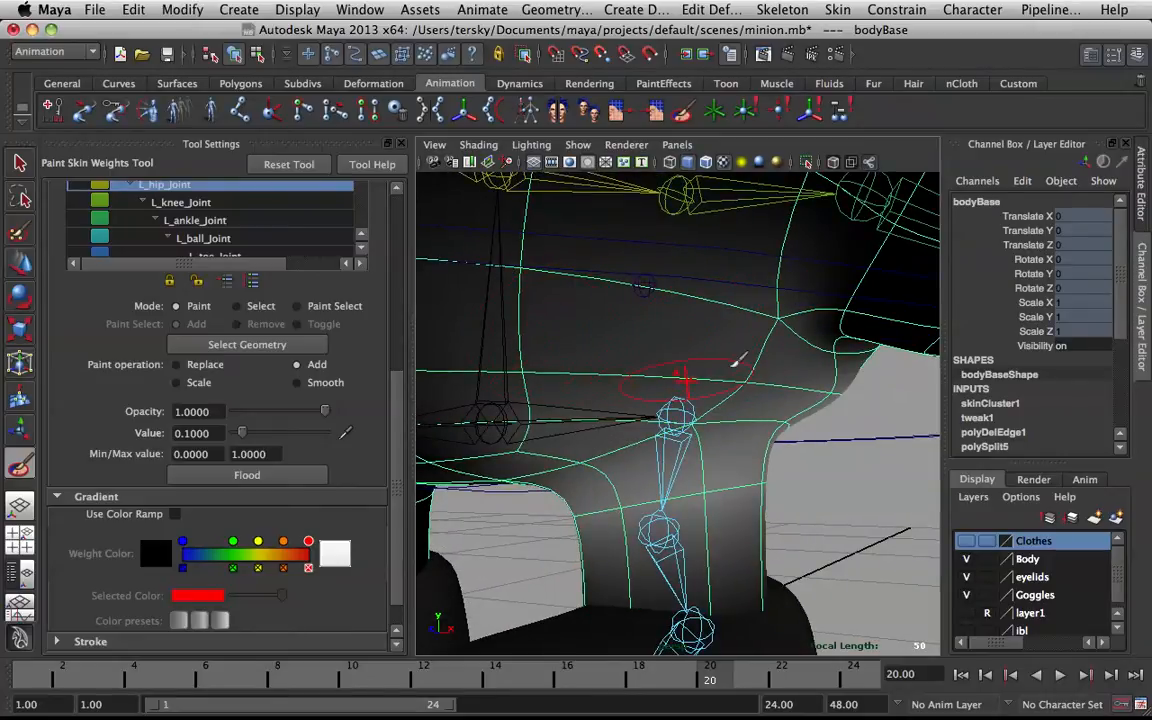
pyautogui.keyDown('alt'); pyautogui.moveTo(736, 364); pyautogui.dragTo(762, 356); pyautogui.keyUp('alt')
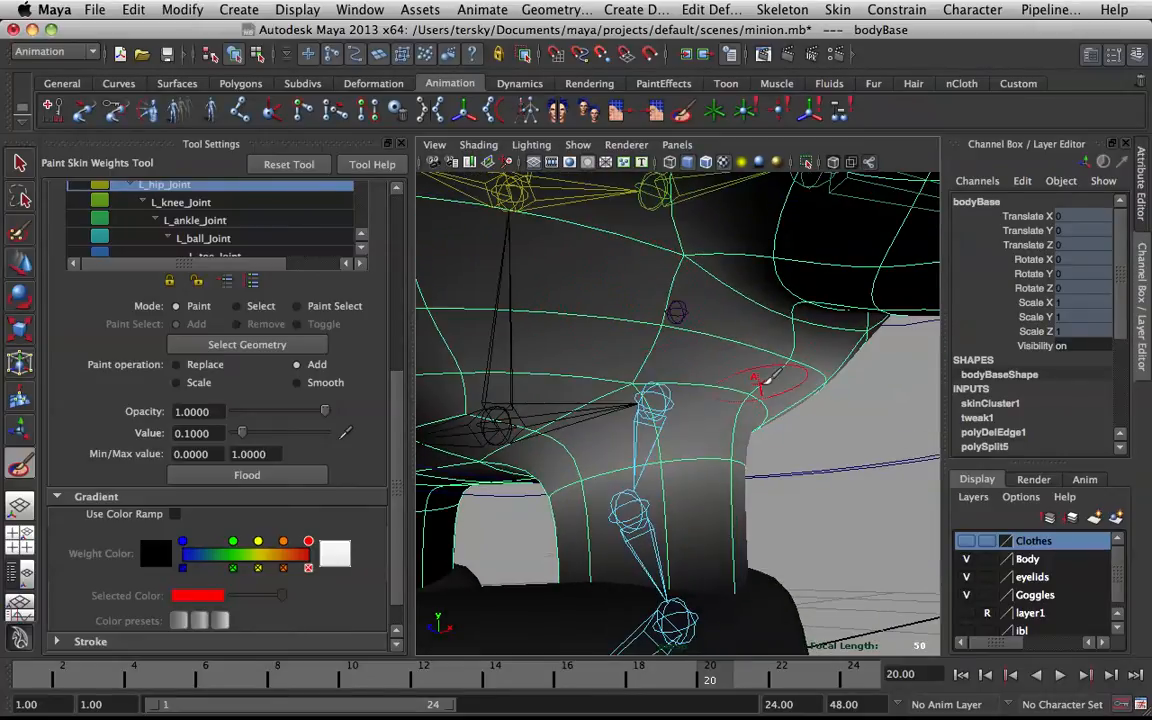
pyautogui.keyDown('alt'); pyautogui.moveTo(681, 316); pyautogui.dragTo(600, 252); pyautogui.keyUp('alt')
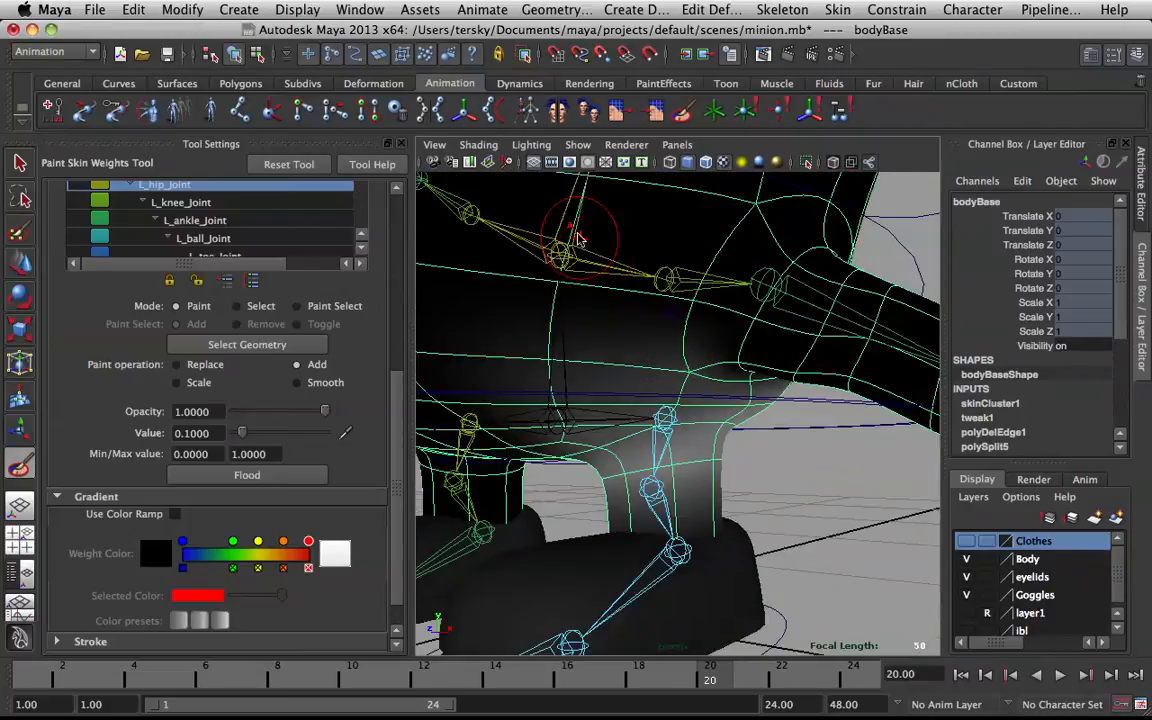
# Switch the paint influence to spine1_Joint and add weight at value 0.1 around the lower body above the left leg
pyautogui.moveTo(570, 224); pyautogui.dragTo(591, 185, button='right')
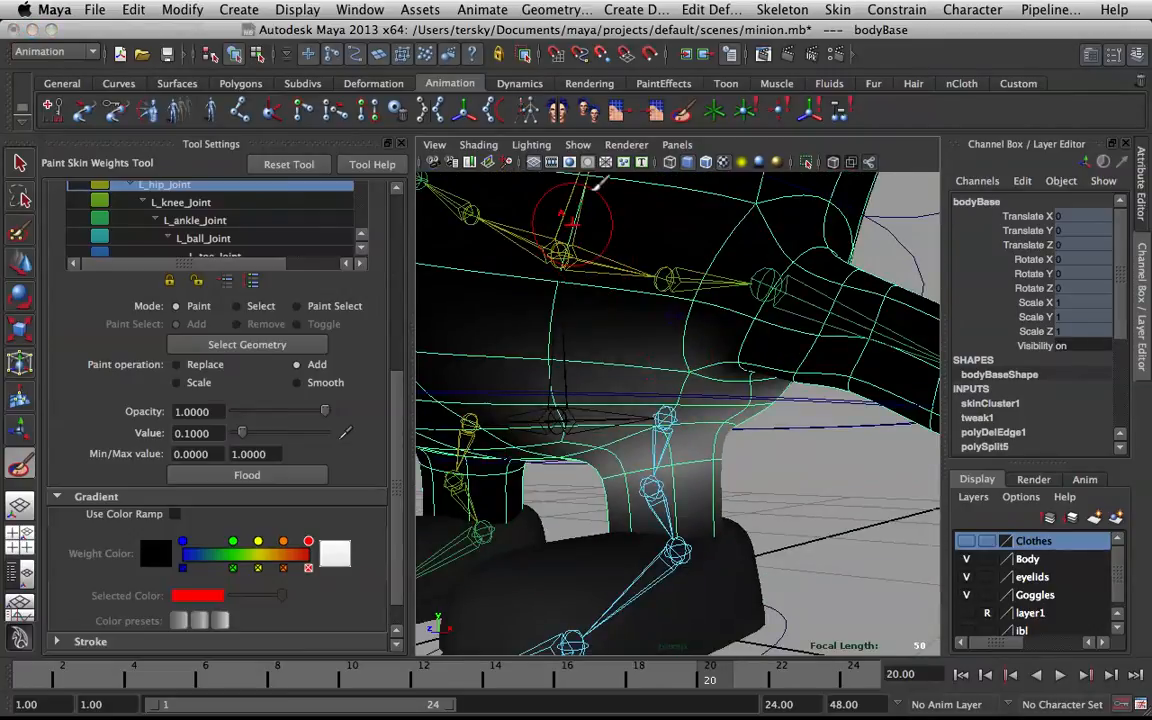
pyautogui.moveTo(800, 455)
pyautogui.keyDown('alt'); pyautogui.mouseDown()
pyautogui.moveTo(750, 366)
pyautogui.moveTo(733, 383)
pyautogui.mouseUp(); pyautogui.keyUp('alt')
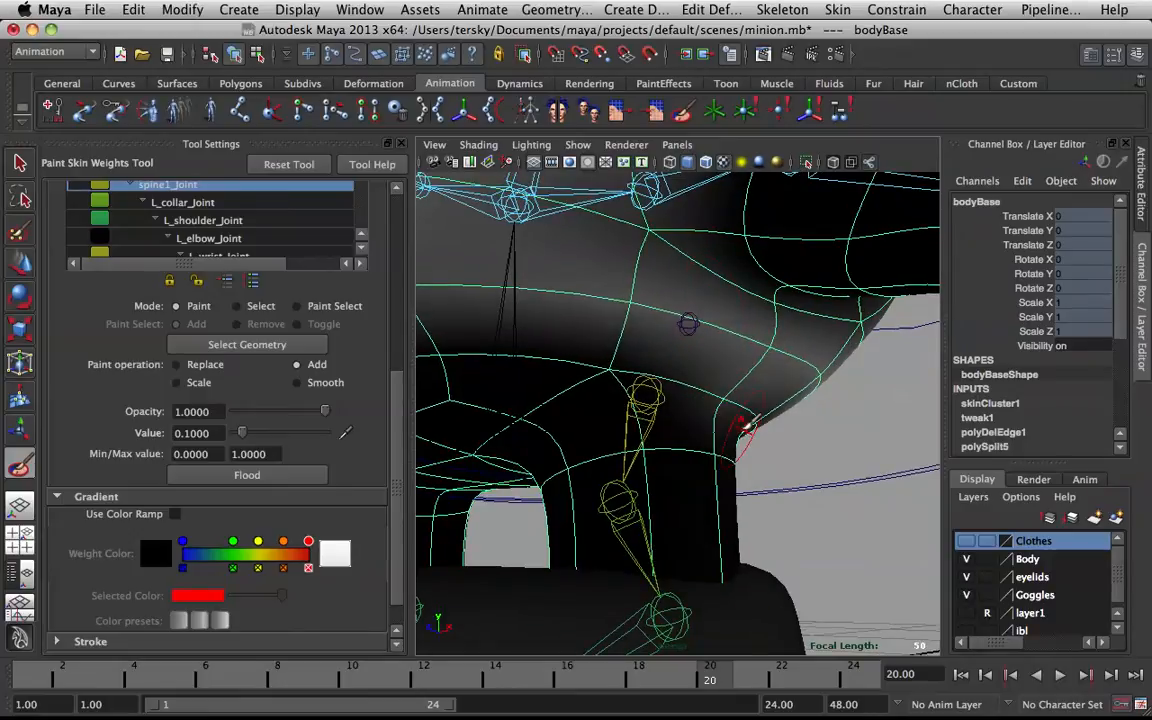
pyautogui.keyDown('alt'); pyautogui.moveTo(730, 405); pyautogui.dragTo(690, 402); pyautogui.keyUp('alt')
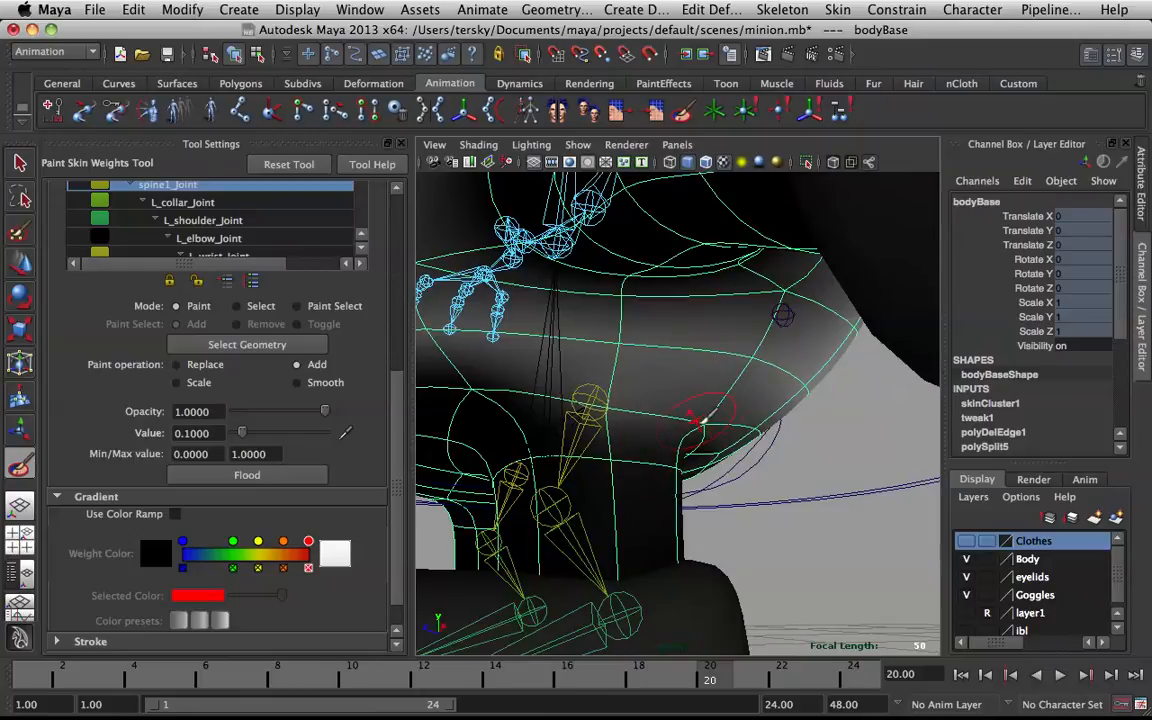
pyautogui.keyDown('alt'); pyautogui.moveTo(704, 428); pyautogui.dragTo(622, 395); pyautogui.keyUp('alt')
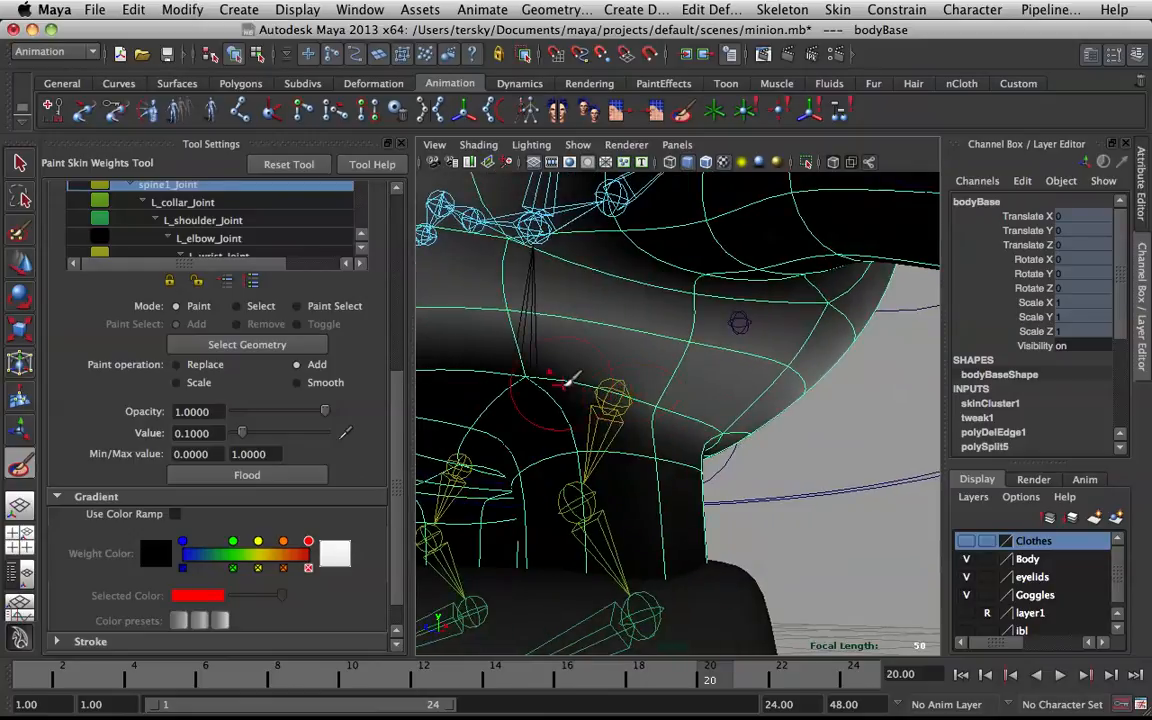
pyautogui.click(527, 387)
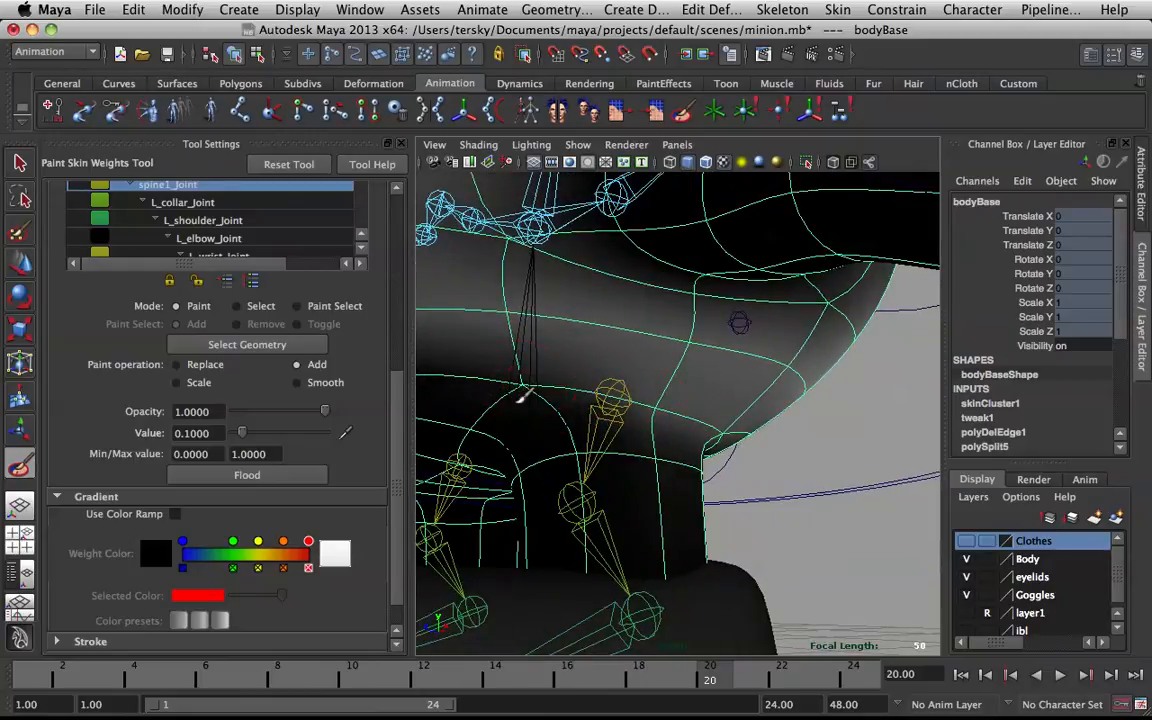
pyautogui.moveTo(521, 396); pyautogui.dragTo(541, 378)
# Switch the paint influence to frontCorrcective_Joint and add weight at value 0.1 on the body between the left leg and arm
pyautogui.keyDown('alt'); pyautogui.moveTo(680, 386); pyautogui.dragTo(522, 374); pyautogui.keyUp('alt')
pyautogui.keyDown('alt'); pyautogui.moveTo(522, 374); pyautogui.dragTo(733, 365, button='right'); pyautogui.keyUp('alt')
pyautogui.keyDown('alt'); pyautogui.moveTo(733, 365); pyautogui.dragTo(774, 342); pyautogui.keyUp('alt')
pyautogui.keyDown('alt'); pyautogui.moveTo(774, 342); pyautogui.dragTo(741, 457, button='middle'); pyautogui.keyUp('alt')
pyautogui.keyDown('alt'); pyautogui.moveTo(722, 458); pyautogui.dragTo(742, 460); pyautogui.keyUp('alt')
pyautogui.keyDown('alt'); pyautogui.moveTo(730, 463); pyautogui.dragTo(750, 364, button='middle'); pyautogui.keyUp('alt')
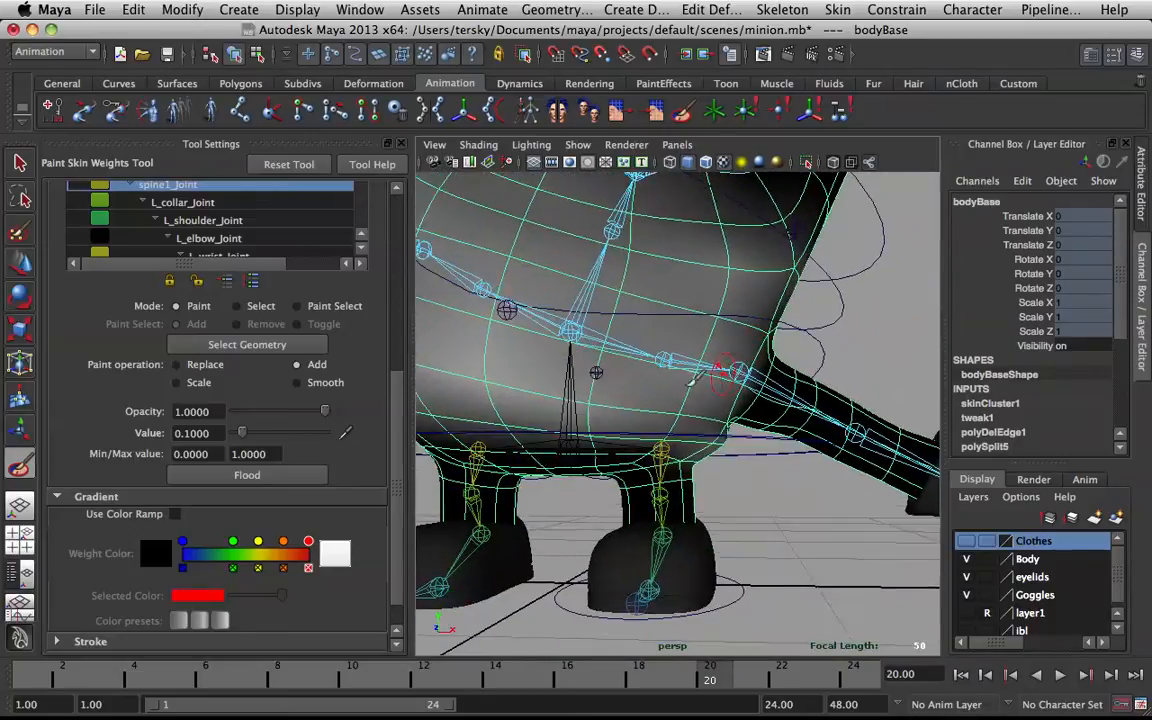
pyautogui.keyDown('alt'); pyautogui.moveTo(690, 383); pyautogui.dragTo(600, 345); pyautogui.keyUp('alt')
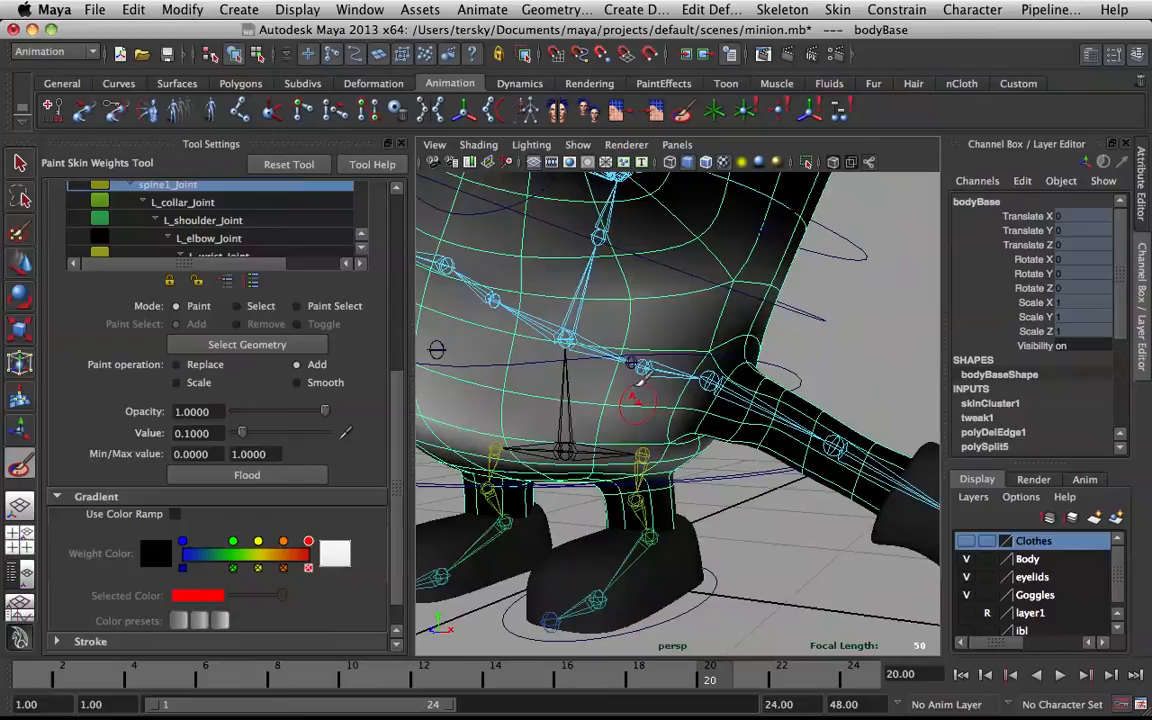
pyautogui.rightClick(437, 348)
pyautogui.moveTo(437, 348); pyautogui.dragTo(438, 309, button='right')
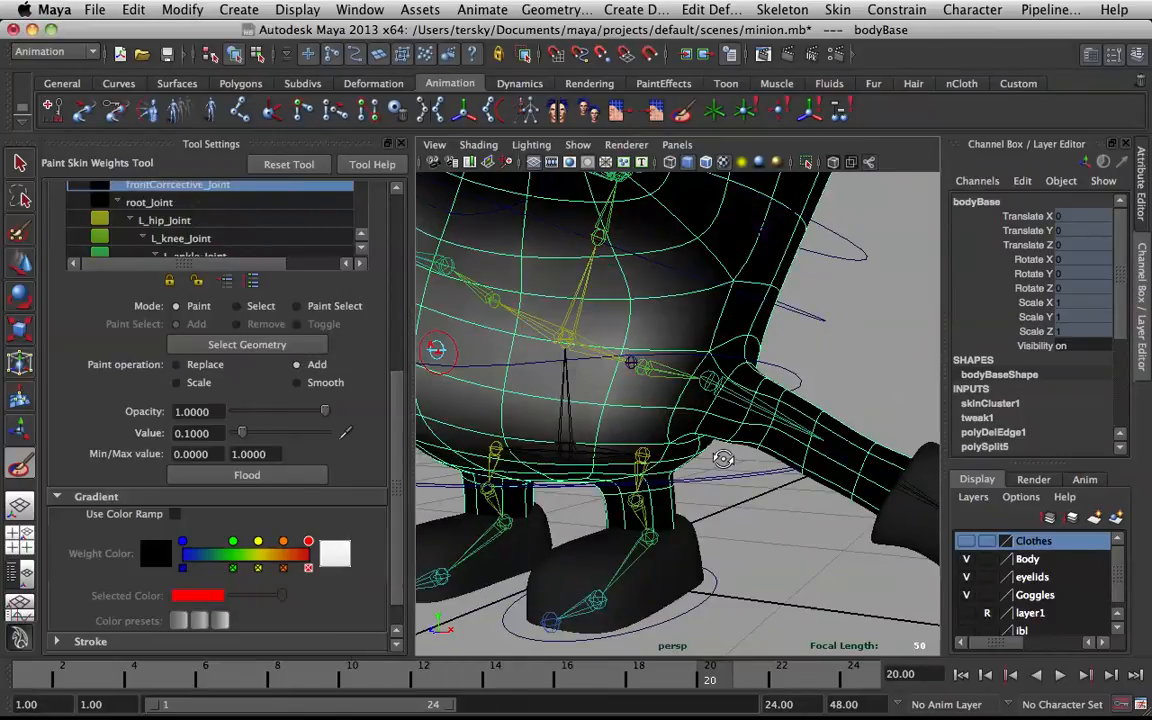
pyautogui.keyDown('alt'); pyautogui.moveTo(722, 458); pyautogui.dragTo(682, 408, button='right'); pyautogui.keyUp('alt')
pyautogui.moveTo(682, 408)
pyautogui.keyDown('alt'); pyautogui.mouseDown()
pyautogui.moveTo(676, 386)
pyautogui.moveTo(720, 473)
pyautogui.mouseUp(); pyautogui.keyUp('alt')
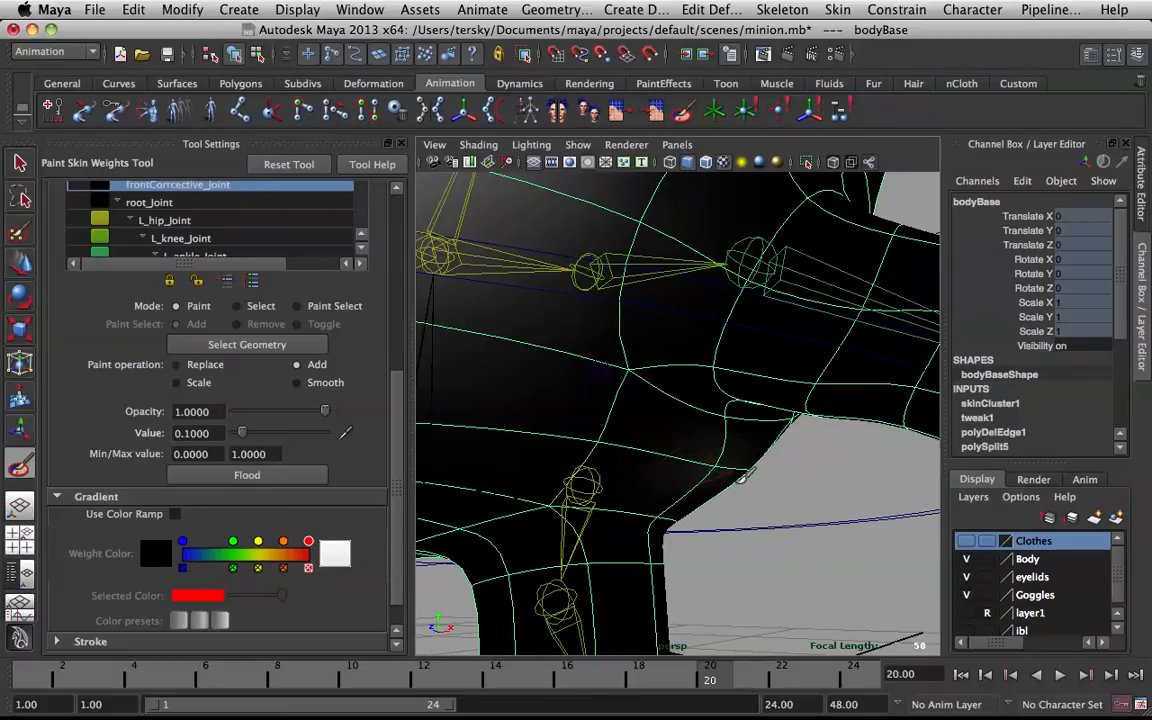
pyautogui.moveTo(607, 442)
pyautogui.keyDown('alt'); pyautogui.mouseDown()
pyautogui.moveTo(548, 437)
pyautogui.moveTo(663, 408)
pyautogui.moveTo(640, 400)
pyautogui.mouseUp(); pyautogui.keyUp('alt')
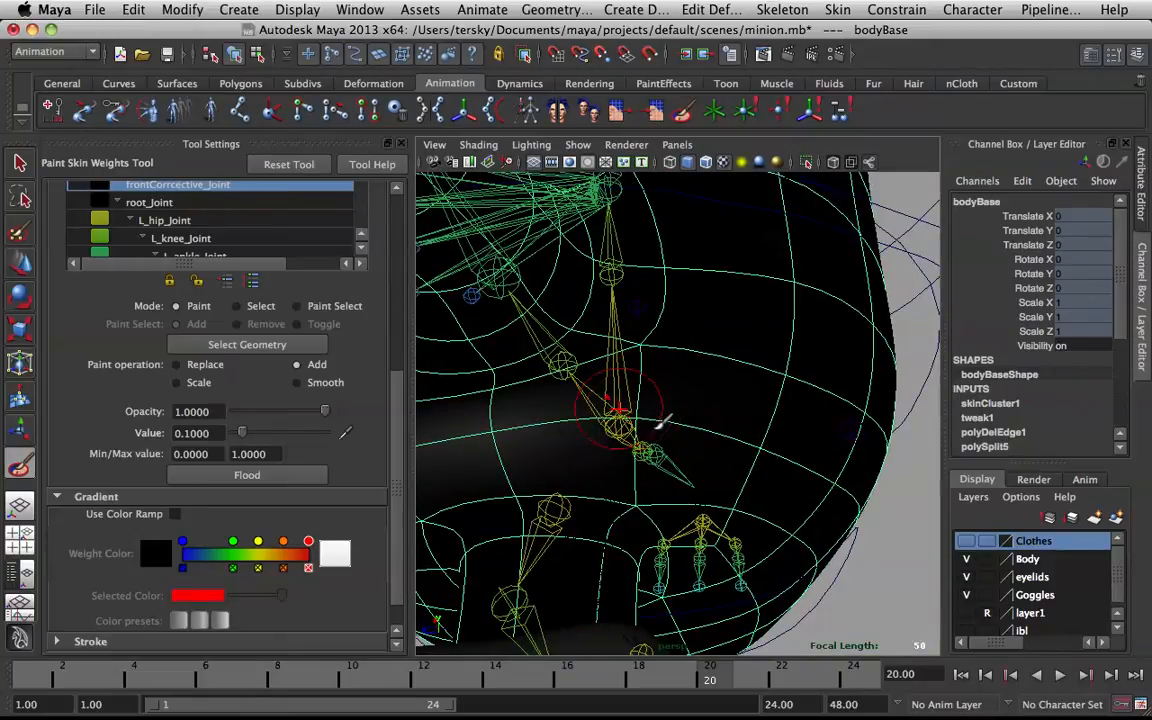
# Compare the body's deformation at frame 10, during playback and at frame 20 to check the painted hip area
pyautogui.moveTo(738, 428)
pyautogui.keyDown('alt'); pyautogui.mouseDown()
pyautogui.moveTo(746, 411)
pyautogui.moveTo(753, 437)
pyautogui.moveTo(702, 411)
pyautogui.moveTo(700, 445)
pyautogui.mouseUp(); pyautogui.keyUp('alt')
pyautogui.moveTo(631, 683); pyautogui.dragTo(349, 660)
pyautogui.keyDown('alt'); pyautogui.moveTo(761, 242); pyautogui.dragTo(735, 260); pyautogui.keyUp('alt')
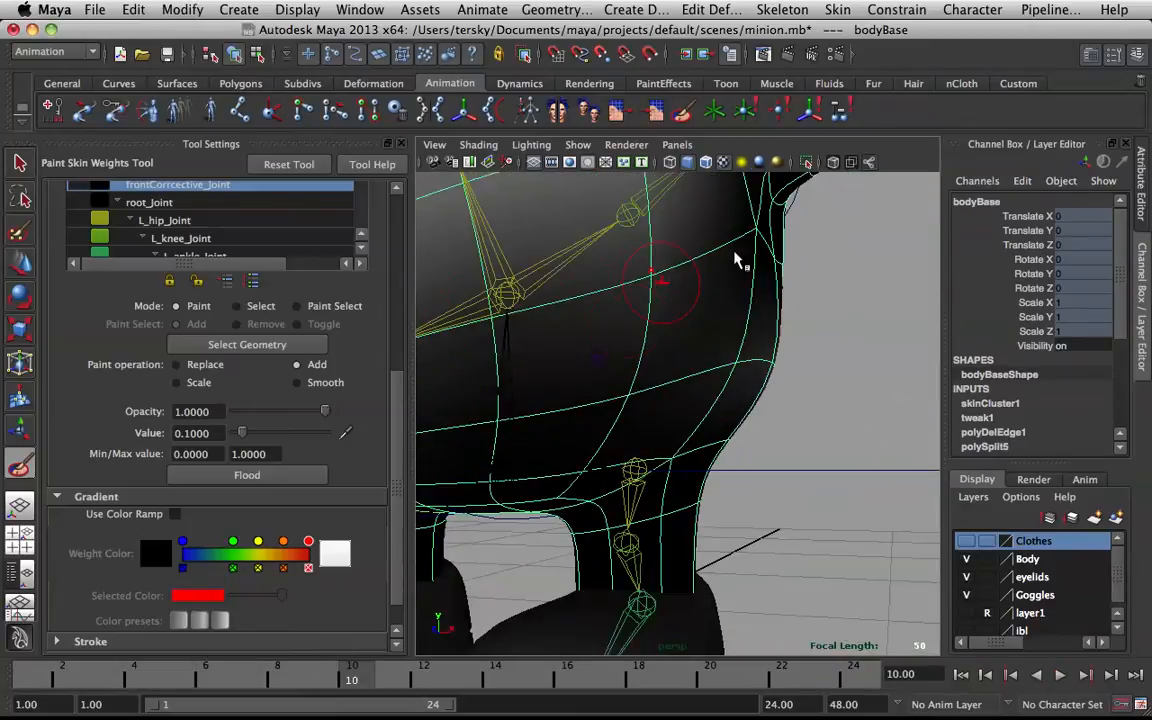
pyautogui.hotkey('alt', 'v')
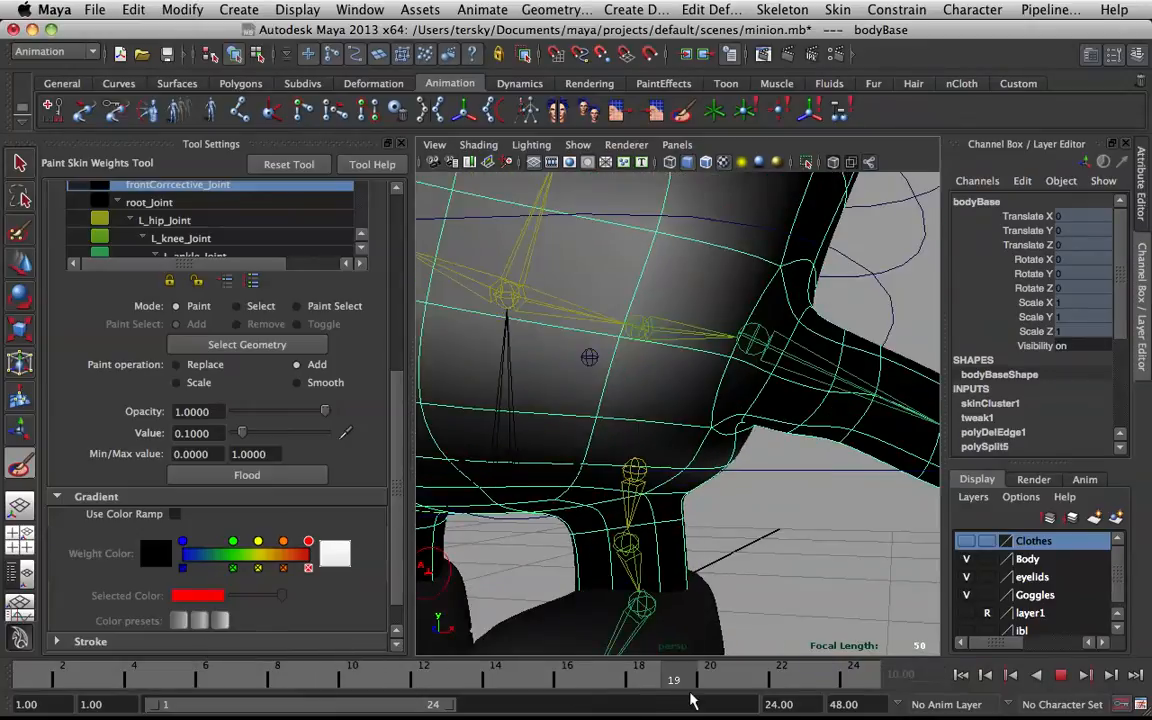
pyautogui.moveTo(697, 697); pyautogui.dragTo(712, 678)
pyautogui.keyDown('alt'); pyautogui.moveTo(679, 442); pyautogui.dragTo(643, 378); pyautogui.keyUp('alt')
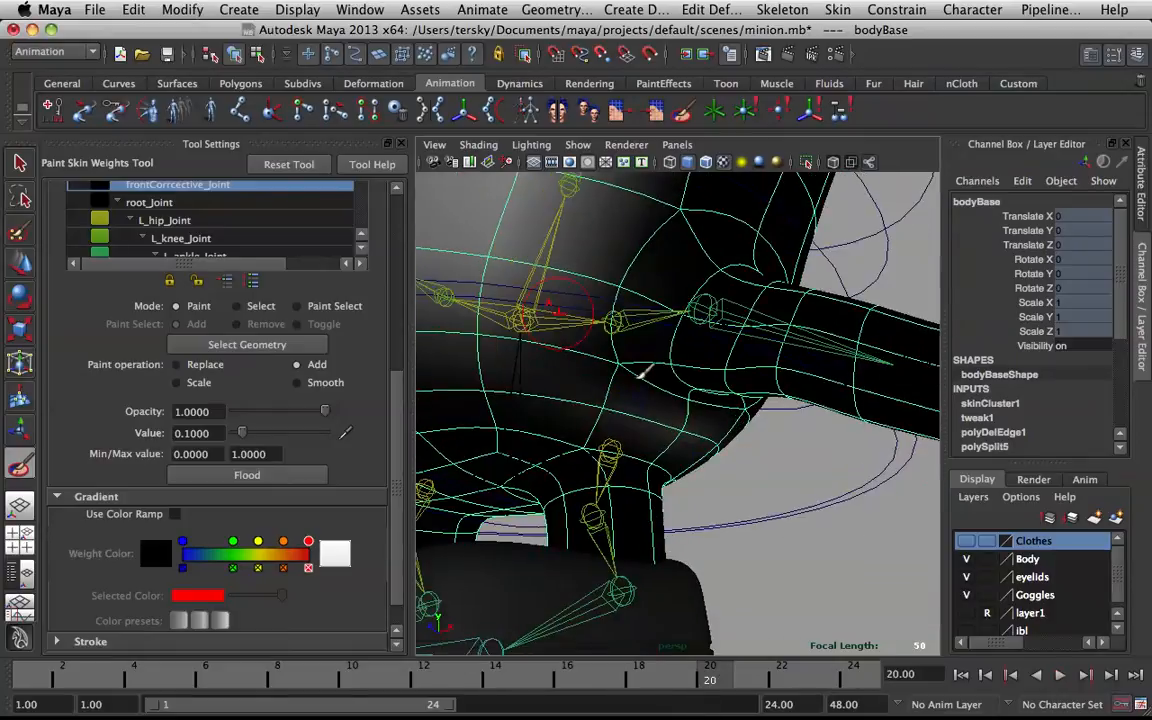
# Add more frontCorrcective_Joint weight on the outer side of the body above the left leg, and inspect the back
pyautogui.scroll(3, 643, 378)
pyautogui.moveTo(668, 438); pyautogui.dragTo(742, 453)
pyautogui.scroll(-3, 740, 419)
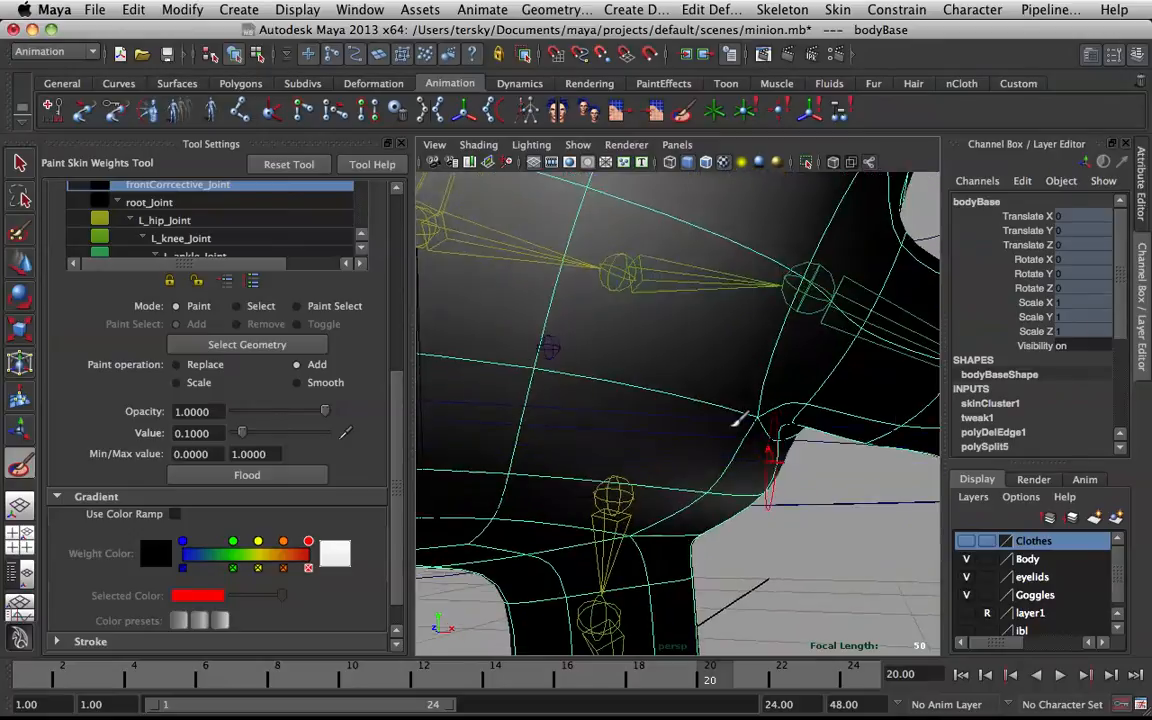
pyautogui.scroll(-3, 745, 424)
pyautogui.keyDown('alt'); pyautogui.moveTo(752, 411); pyautogui.dragTo(760, 416); pyautogui.keyUp('alt')
pyautogui.keyDown('alt'); pyautogui.moveTo(660, 378); pyautogui.dragTo(737, 409); pyautogui.keyUp('alt')
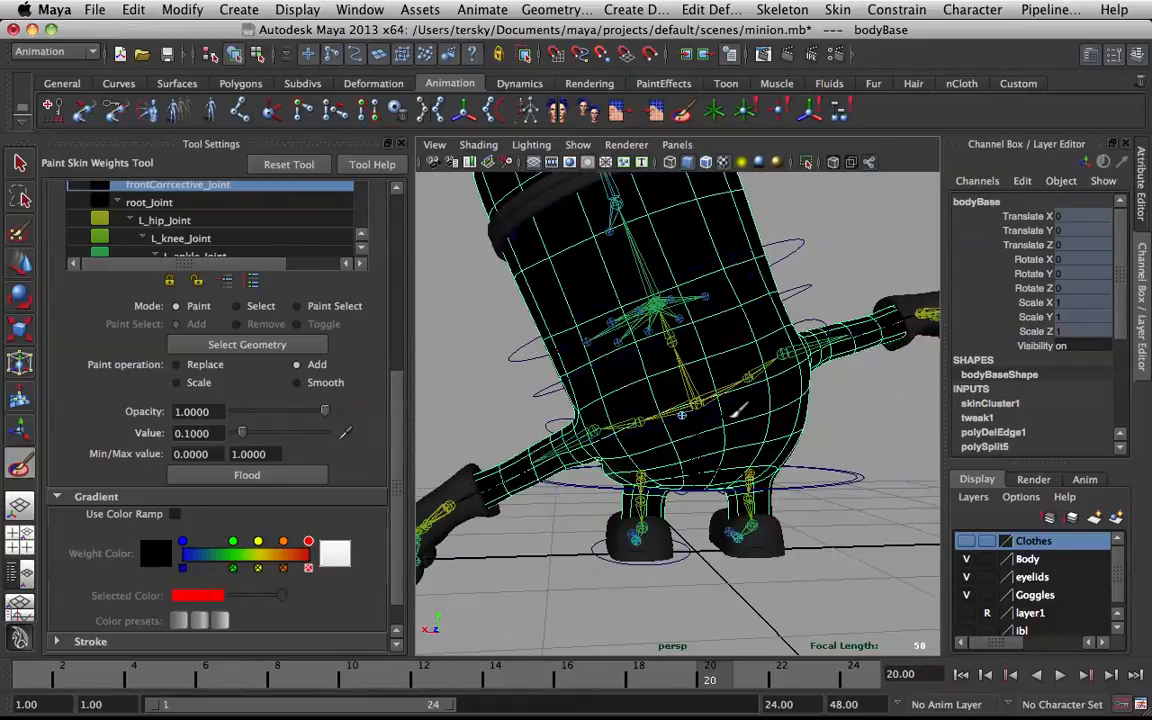
pyautogui.keyDown('alt'); pyautogui.moveTo(680, 418); pyautogui.dragTo(771, 424, button='right'); pyautogui.keyUp('alt')
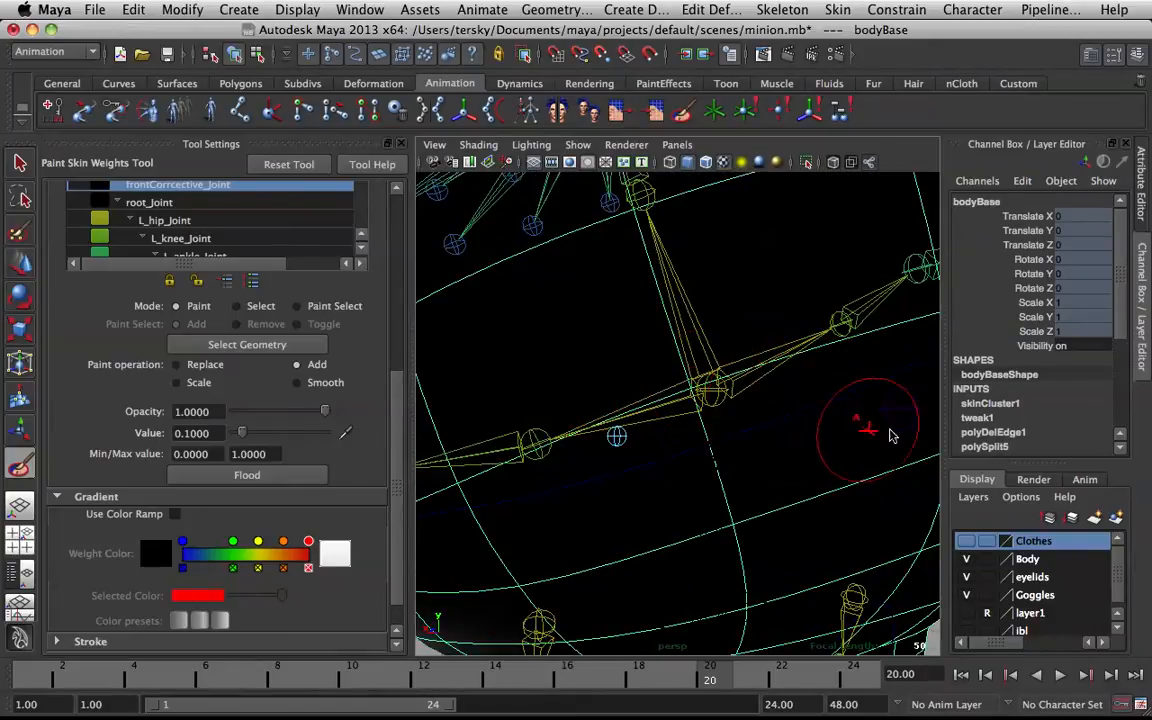
# Switch the paint influence to the corrective joint at the body's left side and add weight at value 0.1 between the left leg and arm
pyautogui.moveTo(897, 358); pyautogui.dragTo(899, 387, button='right')
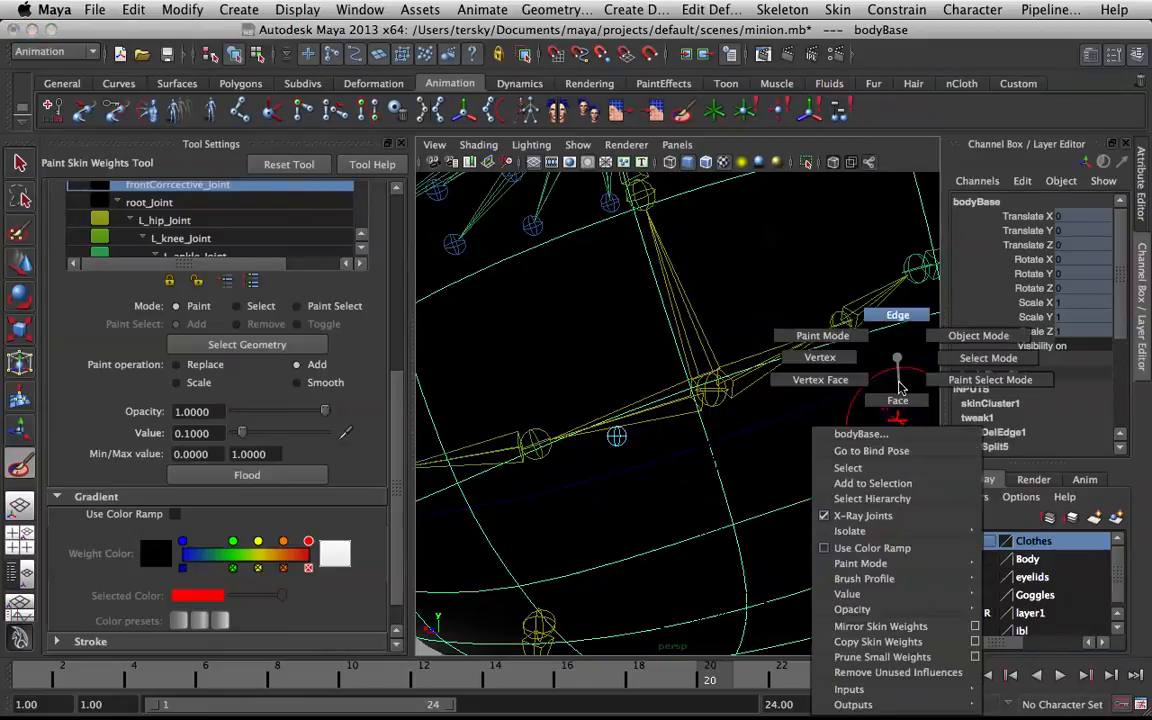
pyautogui.moveTo(873, 295); pyautogui.dragTo(908, 318, button='right')
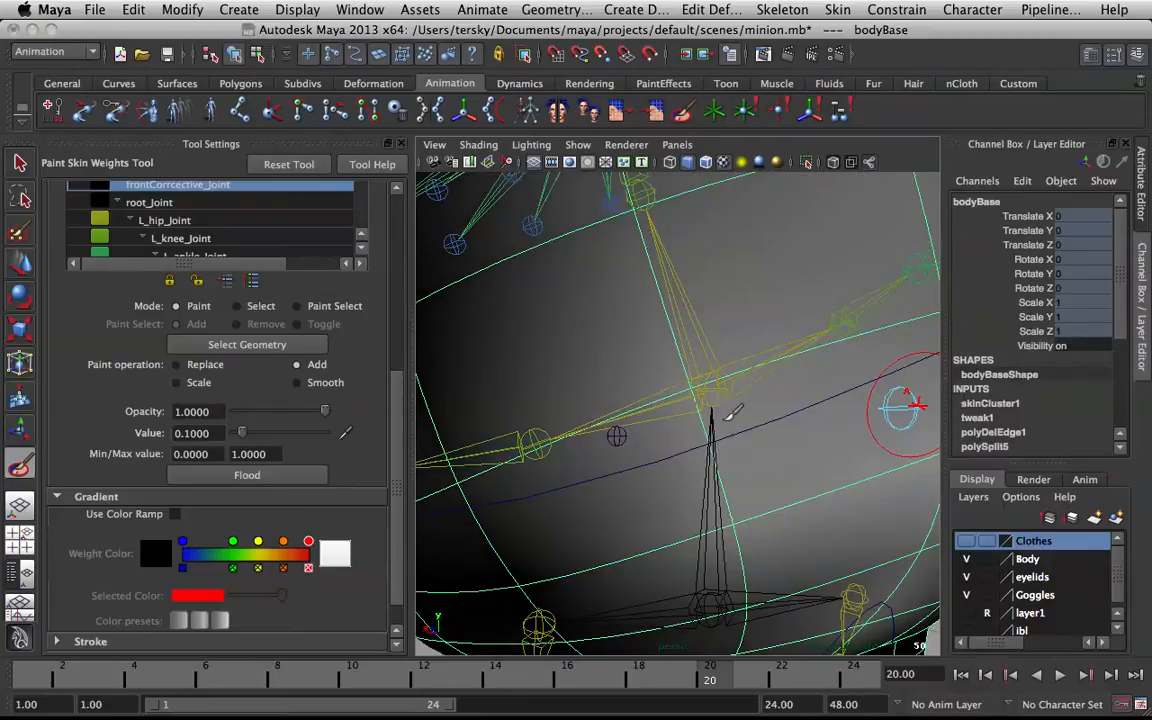
pyautogui.keyDown('alt'); pyautogui.moveTo(686, 437); pyautogui.dragTo(997, 366); pyautogui.keyUp('alt')
pyautogui.scroll(3, 713, 428)
pyautogui.scroll(4, 640, 445)
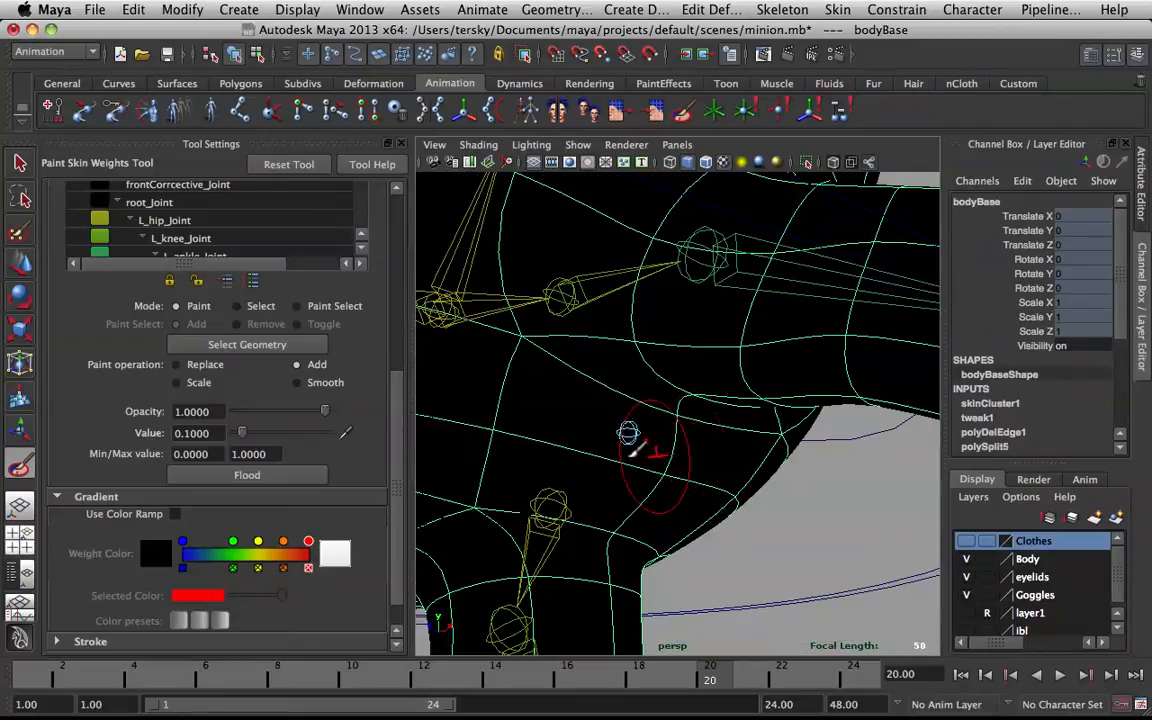
pyautogui.scroll(2, 620, 458)
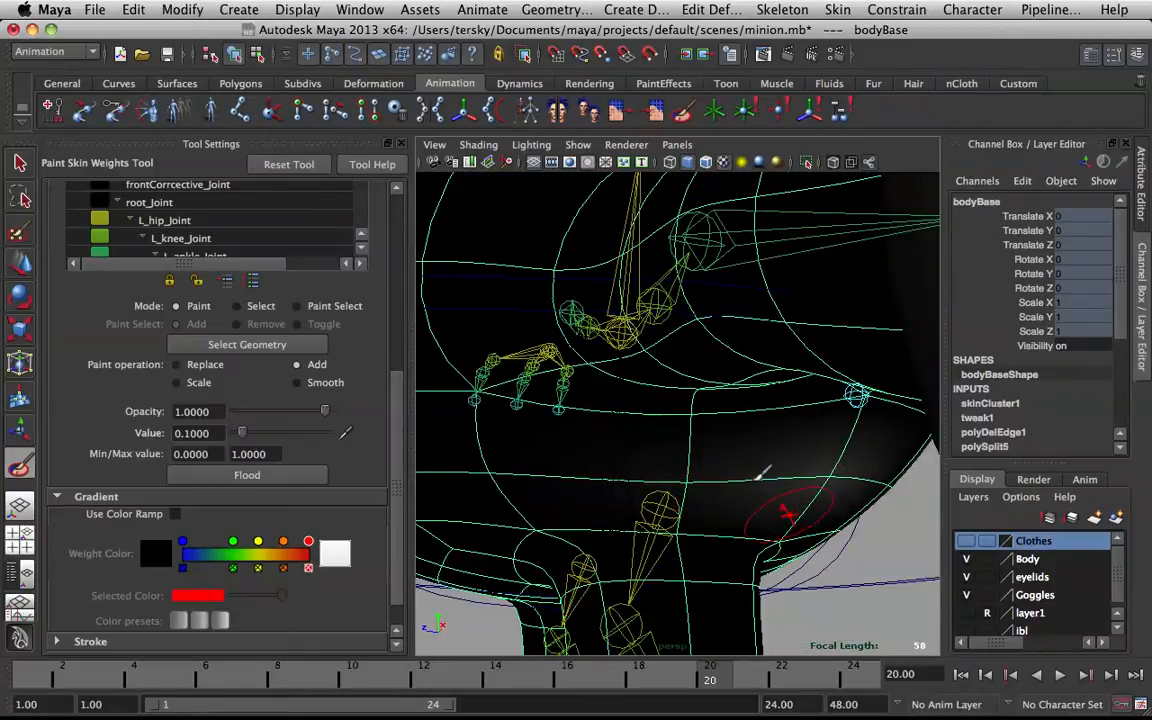
pyautogui.moveTo(680, 475)
pyautogui.mouseDown()
pyautogui.moveTo(476, 463)
pyautogui.moveTo(694, 494)
pyautogui.moveTo(796, 470)
pyautogui.mouseUp()
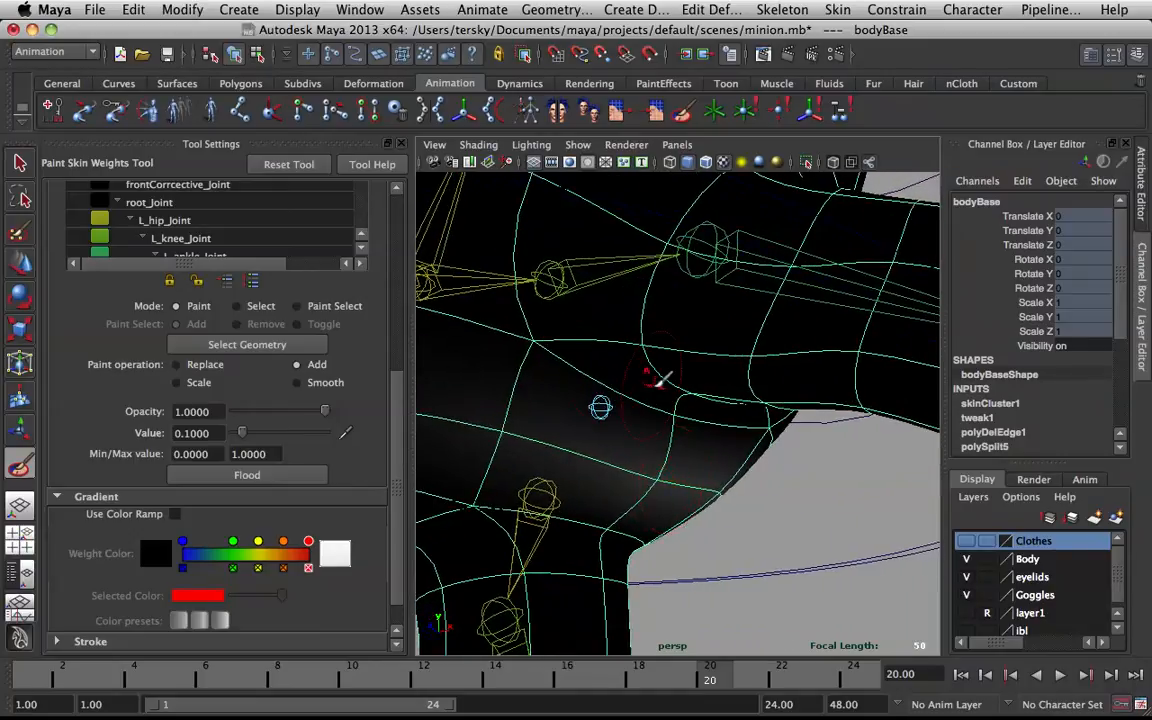
pyautogui.scroll(-3, 608, 345)
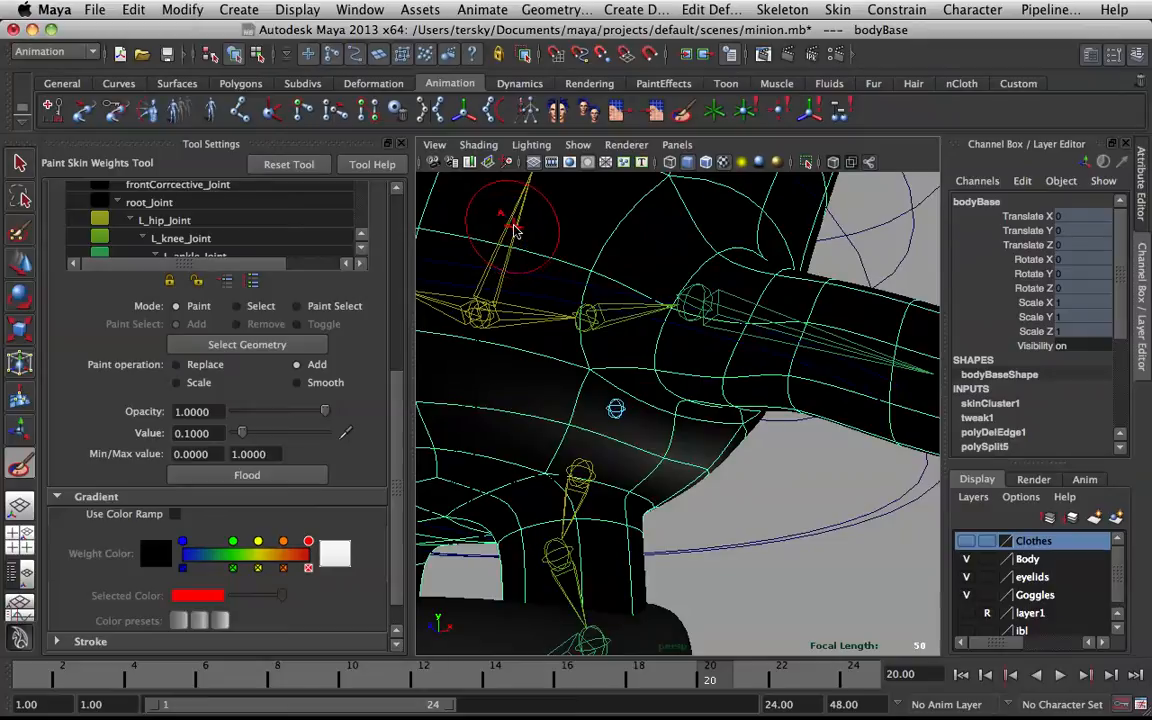
# Examine the spine1_Joint and L_hip_Joint weights around the top of the left leg, using the unsmoothed mesh display
pyautogui.rightClick(514, 227)
pyautogui.moveTo(514, 227); pyautogui.dragTo(513, 184, button='right')
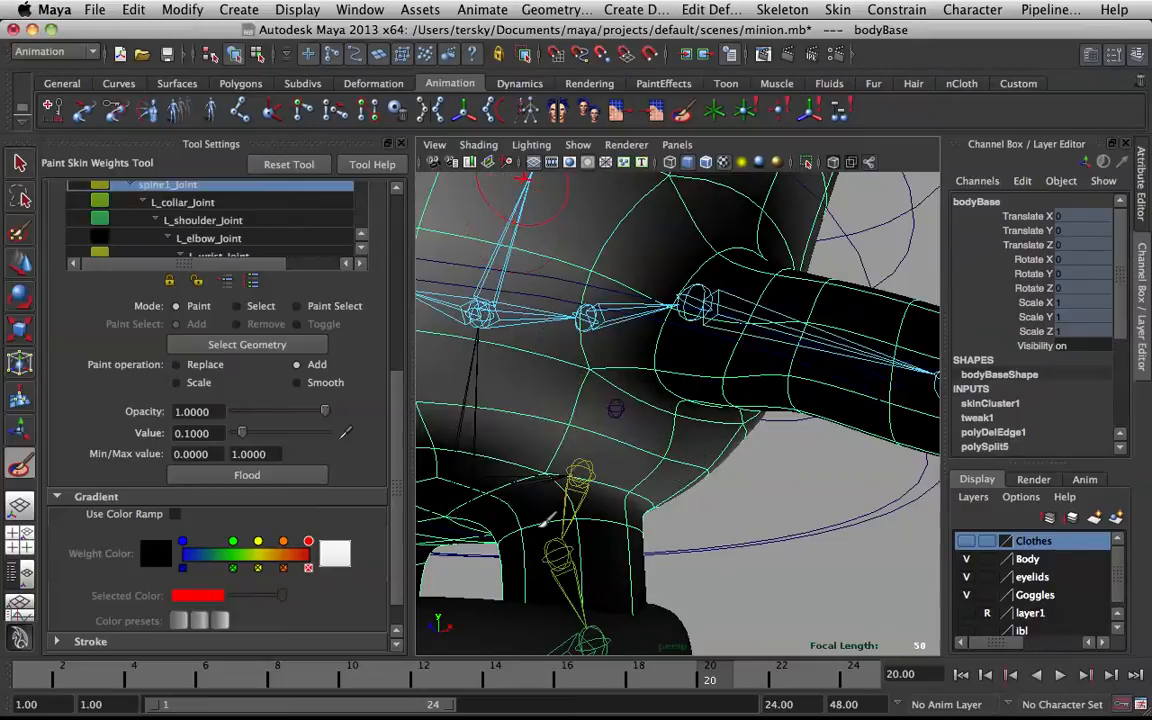
pyautogui.keyDown('alt'); pyautogui.moveTo(593, 465); pyautogui.dragTo(625, 418); pyautogui.keyUp('alt')
pyautogui.moveTo(600, 432); pyautogui.dragTo(617, 302, button='right')
pyautogui.keyDown('alt'); pyautogui.moveTo(700, 389); pyautogui.dragTo(661, 410); pyautogui.keyUp('alt')
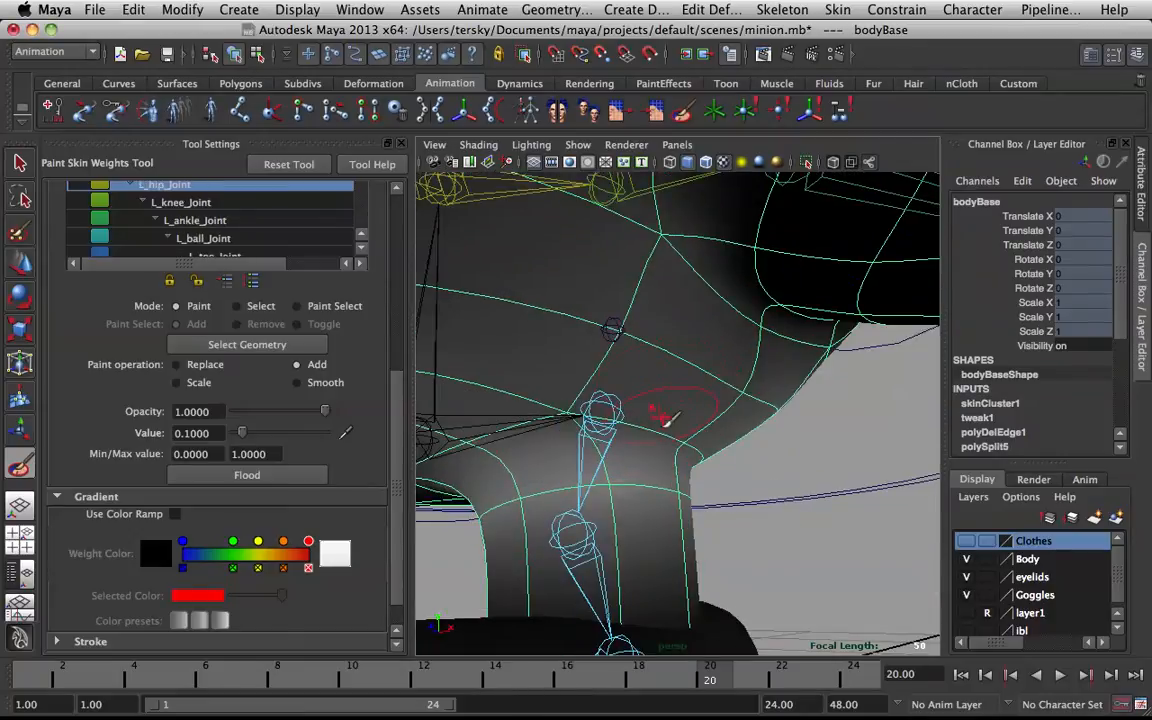
pyautogui.press('1')
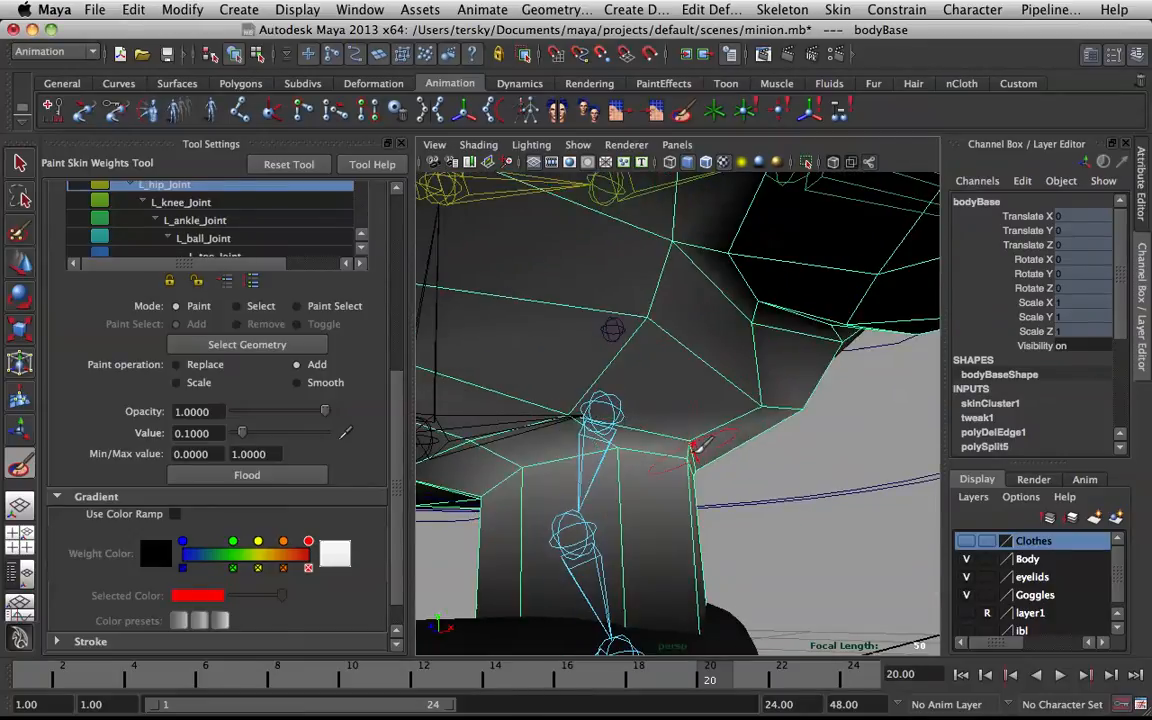
pyautogui.moveTo(690, 440)
pyautogui.keyDown('alt'); pyautogui.mouseDown()
pyautogui.moveTo(740, 447)
pyautogui.moveTo(766, 380)
pyautogui.moveTo(797, 378)
pyautogui.moveTo(740, 310)
pyautogui.moveTo(617, 257)
pyautogui.moveTo(660, 244)
pyautogui.mouseUp(); pyautogui.keyUp('alt')
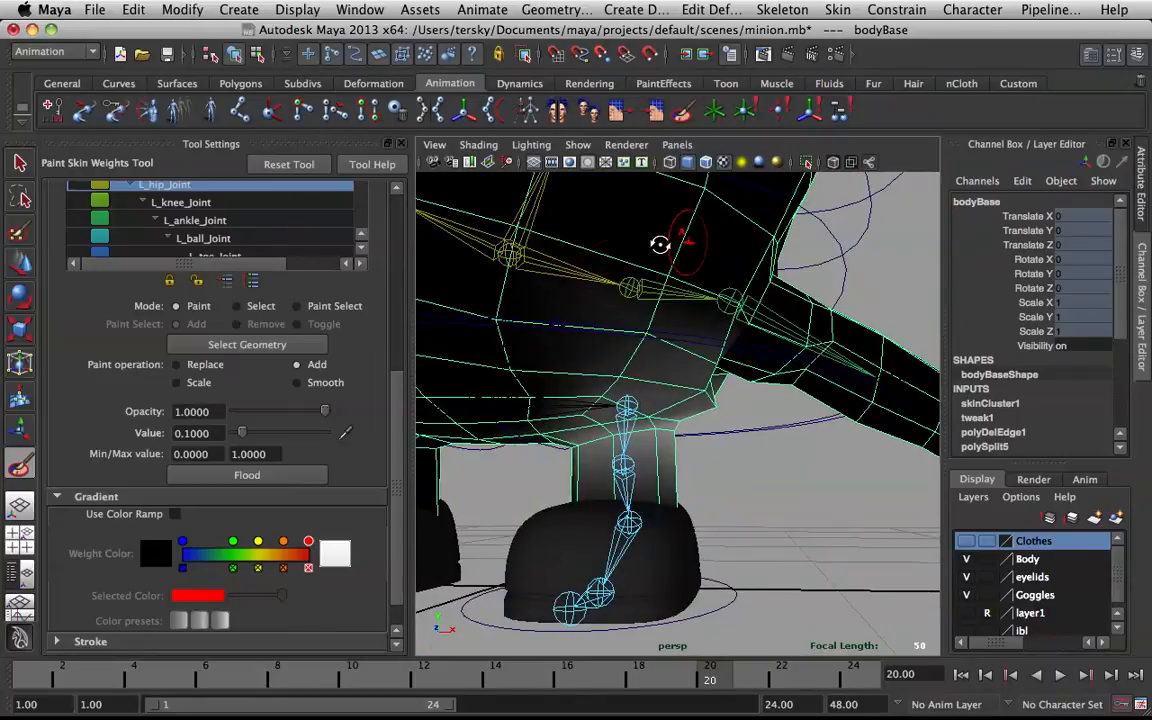
# Add spine1_Joint weight at value 0.1 above the left leg, from the outer side around to the back, and restore the smooth shaded display
pyautogui.rightClick(533, 219)
pyautogui.moveTo(533, 219); pyautogui.dragTo(536, 176, button='right')
pyautogui.scroll(3, 741, 386)
pyautogui.moveTo(741, 386)
pyautogui.keyDown('alt'); pyautogui.mouseDown()
pyautogui.moveTo(723, 388)
pyautogui.moveTo(757, 395)
pyautogui.mouseUp(); pyautogui.keyUp('alt')
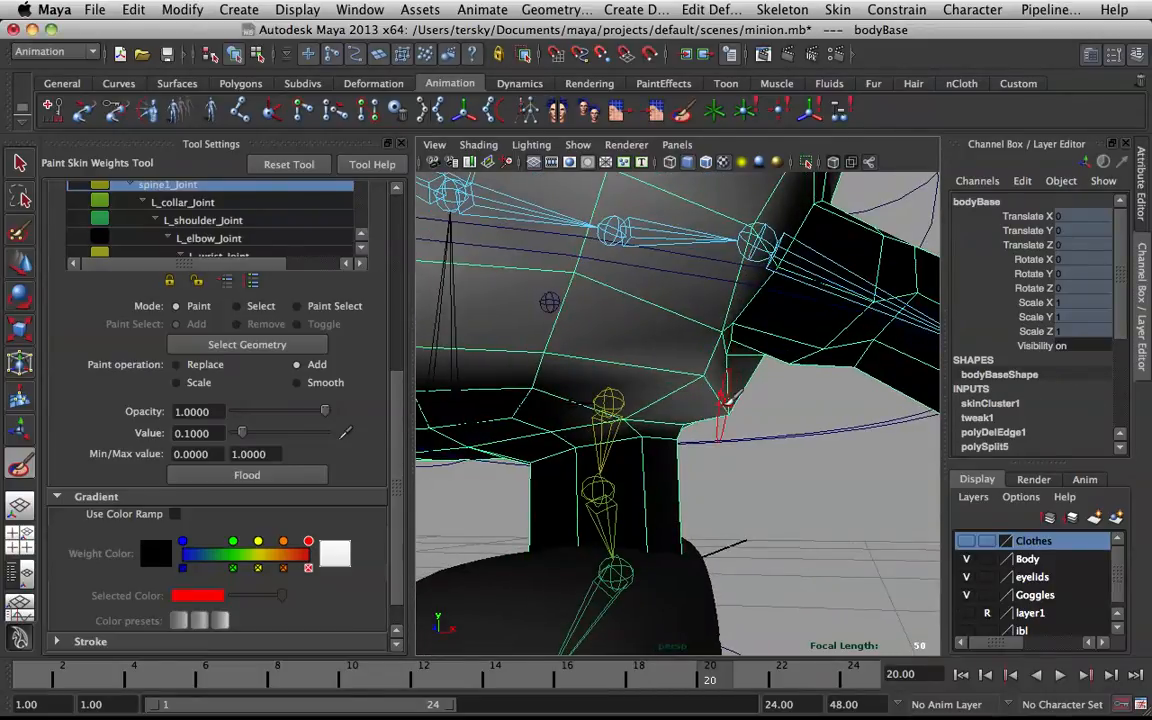
pyautogui.keyDown('alt'); pyautogui.moveTo(775, 385); pyautogui.dragTo(741, 360); pyautogui.keyUp('alt')
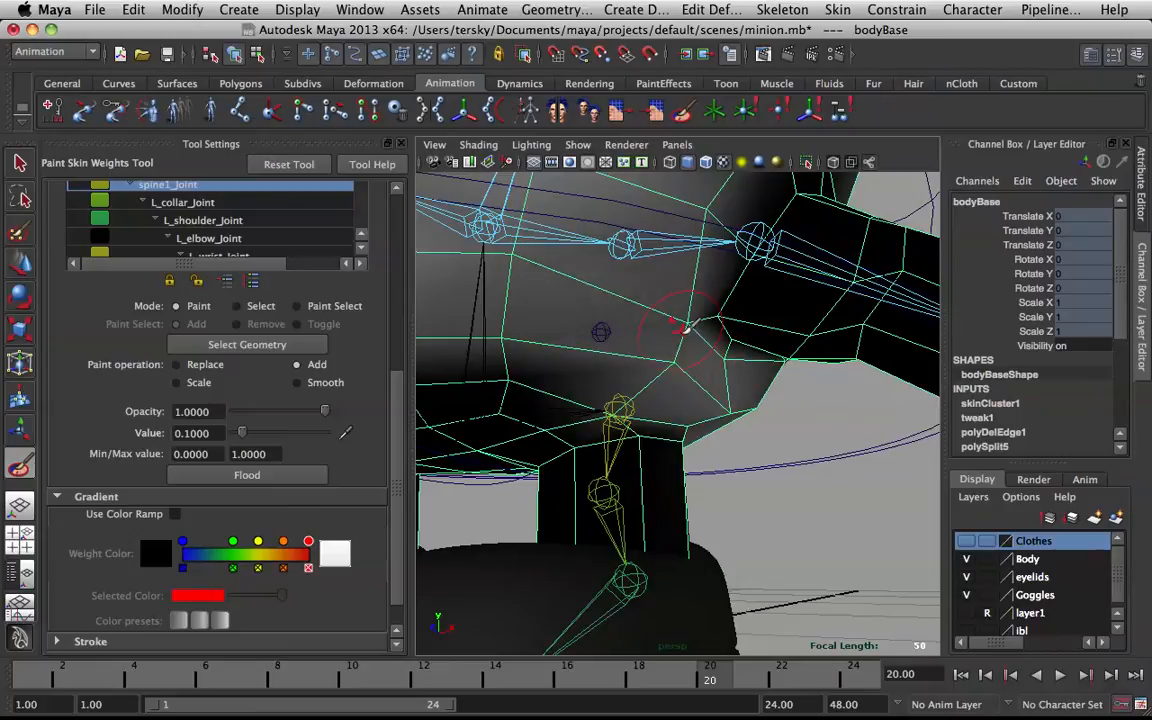
pyautogui.moveTo(688, 348)
pyautogui.mouseDown()
pyautogui.moveTo(560, 340)
pyautogui.moveTo(633, 333)
pyautogui.moveTo(680, 372)
pyautogui.moveTo(700, 418)
pyautogui.moveTo(660, 416)
pyautogui.moveTo(642, 430)
pyautogui.moveTo(708, 414)
pyautogui.moveTo(700, 456)
pyautogui.moveTo(640, 480)
pyautogui.moveTo(541, 463)
pyautogui.mouseUp()
pyautogui.moveTo(805, 425); pyautogui.dragTo(800, 415)
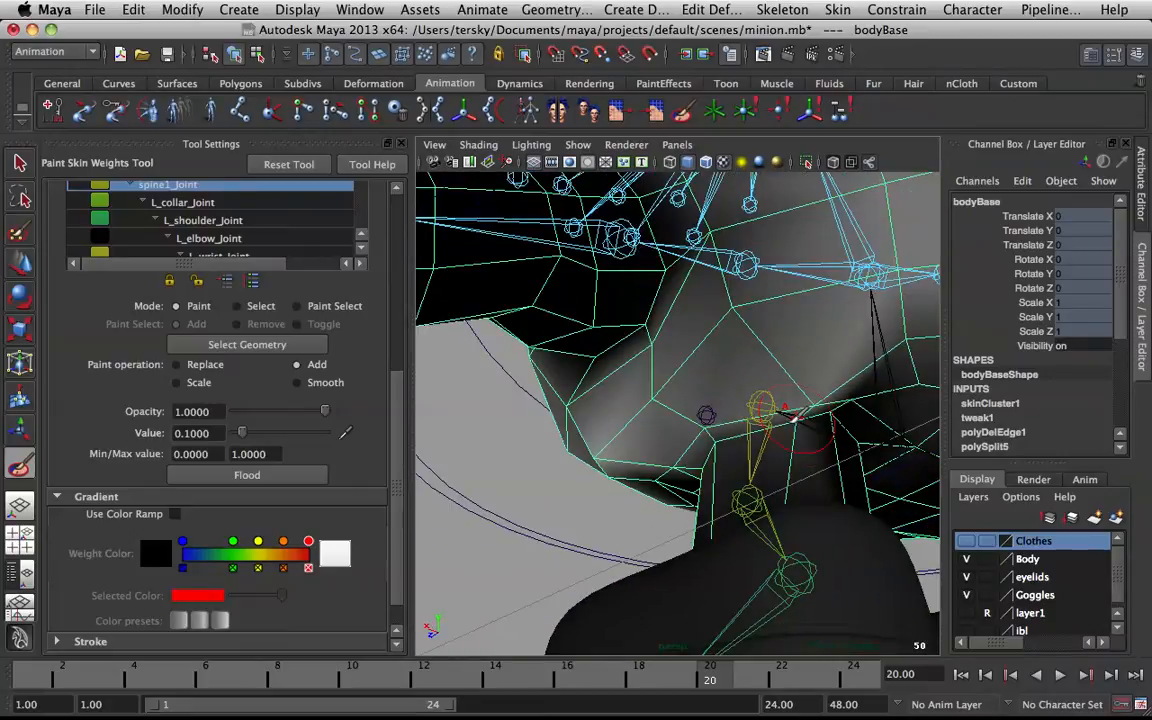
pyautogui.click(850, 400)
pyautogui.click(830, 414)
pyautogui.keyDown('alt'); pyautogui.moveTo(828, 414); pyautogui.dragTo(802, 413); pyautogui.keyUp('alt')
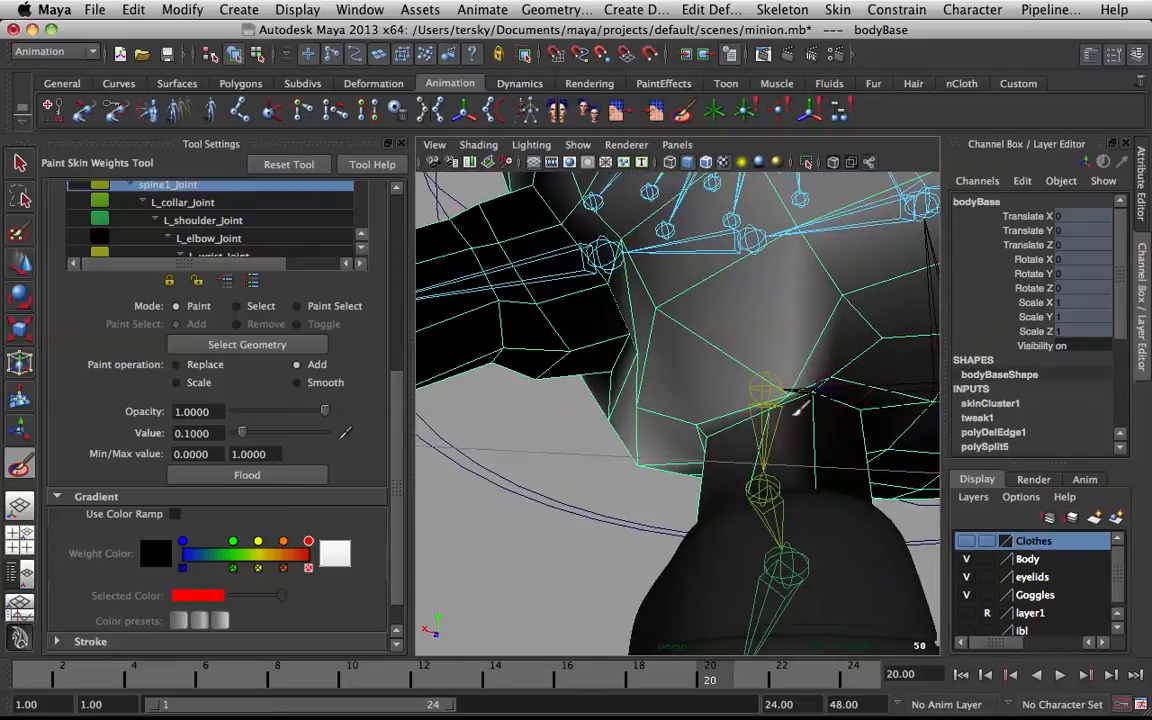
pyautogui.keyDown('alt'); pyautogui.moveTo(742, 385); pyautogui.dragTo(965, 447); pyautogui.keyUp('alt')
pyautogui.press('4')
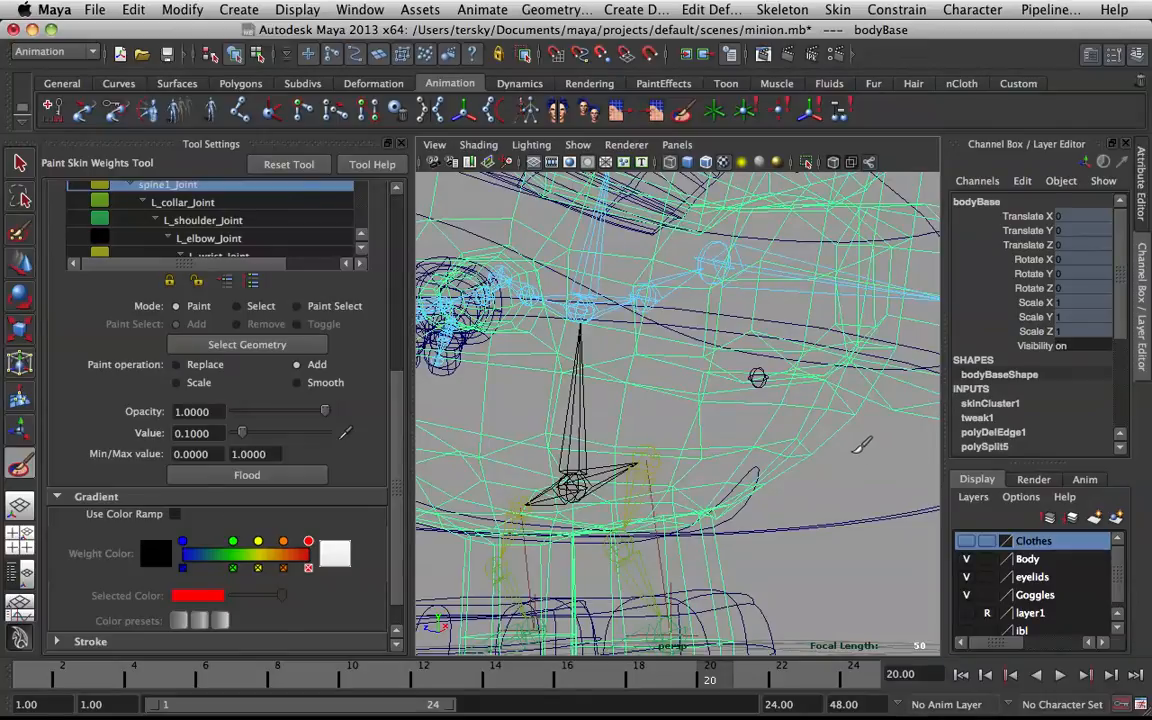
pyautogui.press('5')
pyautogui.press('3')
# Switch the paint influence to L_hip_Joint and add weight at value 0.1 where the left leg joins the body
pyautogui.moveTo(771, 404)
pyautogui.keyDown('alt'); pyautogui.mouseDown()
pyautogui.moveTo(712, 393)
pyautogui.moveTo(773, 418)
pyautogui.mouseUp(); pyautogui.keyUp('alt')
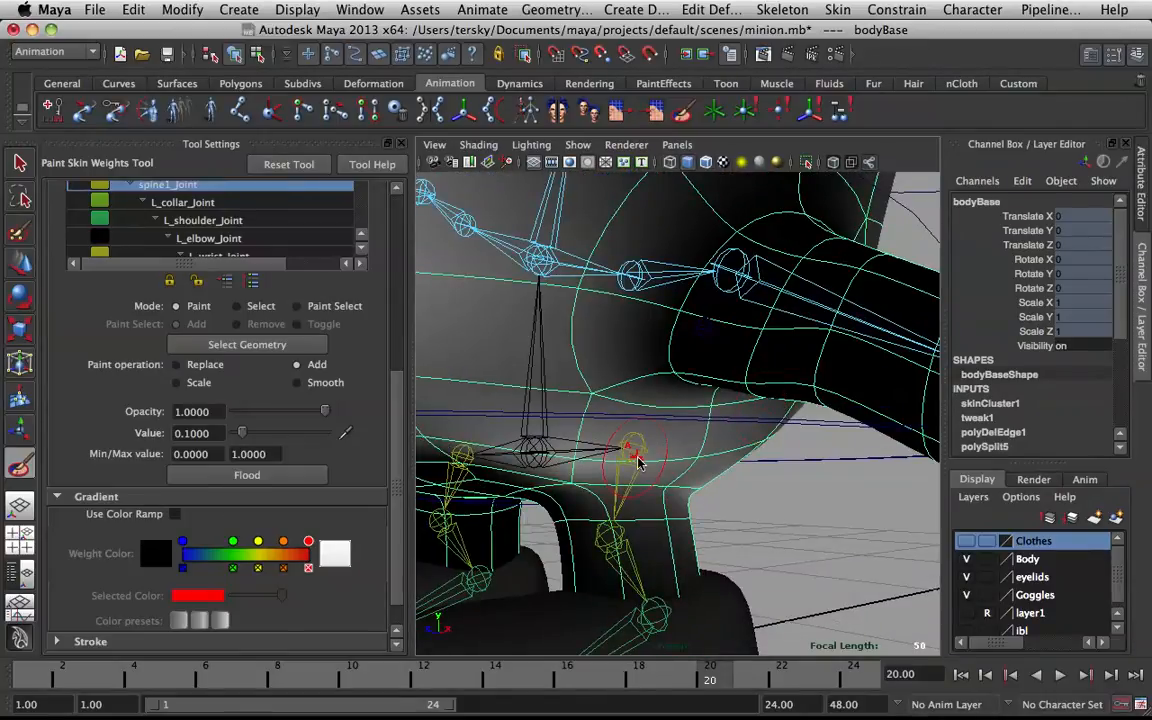
pyautogui.moveTo(644, 414); pyautogui.dragTo(643, 314, button='right')
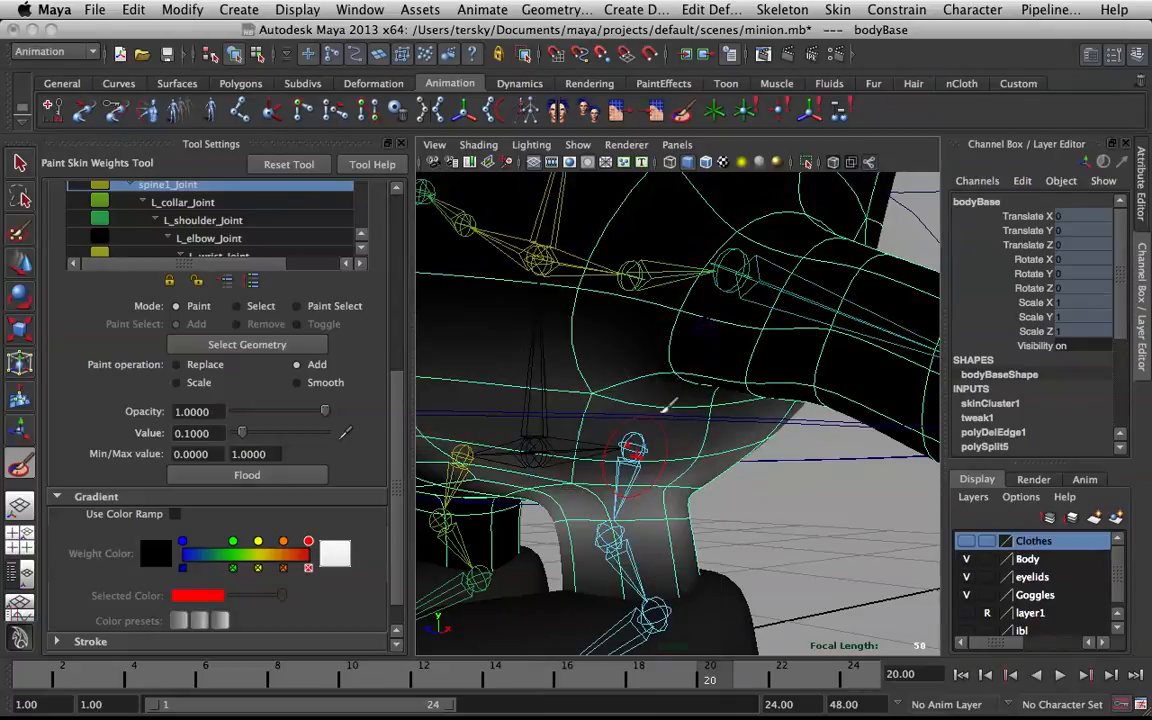
pyautogui.scroll(3, 668, 410)
pyautogui.keyDown('alt'); pyautogui.moveTo(686, 450); pyautogui.dragTo(683, 398); pyautogui.keyUp('alt')
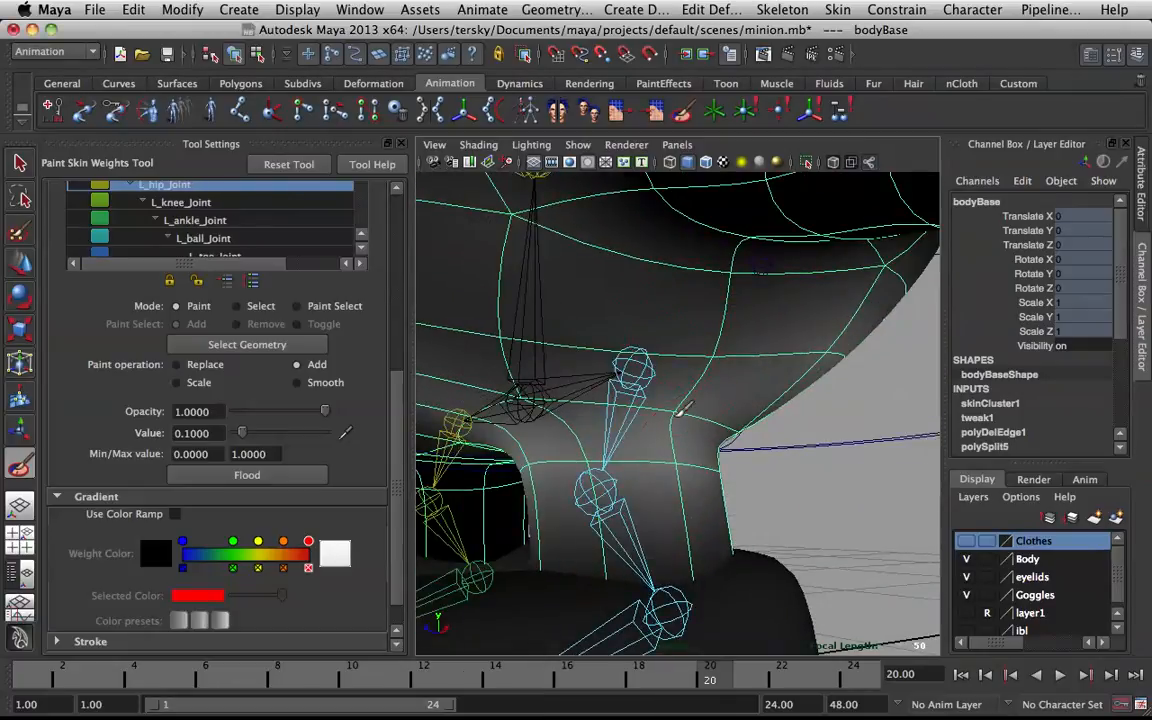
pyautogui.click(678, 412)
pyautogui.moveTo(524, 396); pyautogui.dragTo(534, 411)
pyautogui.moveTo(731, 372)
pyautogui.keyDown('alt'); pyautogui.mouseDown()
pyautogui.moveTo(545, 352)
pyautogui.moveTo(708, 338)
pyautogui.mouseUp(); pyautogui.keyUp('alt')
pyautogui.moveTo(830, 350)
pyautogui.mouseDown()
pyautogui.moveTo(820, 378)
pyautogui.moveTo(836, 362)
pyautogui.moveTo(848, 376)
pyautogui.mouseUp()
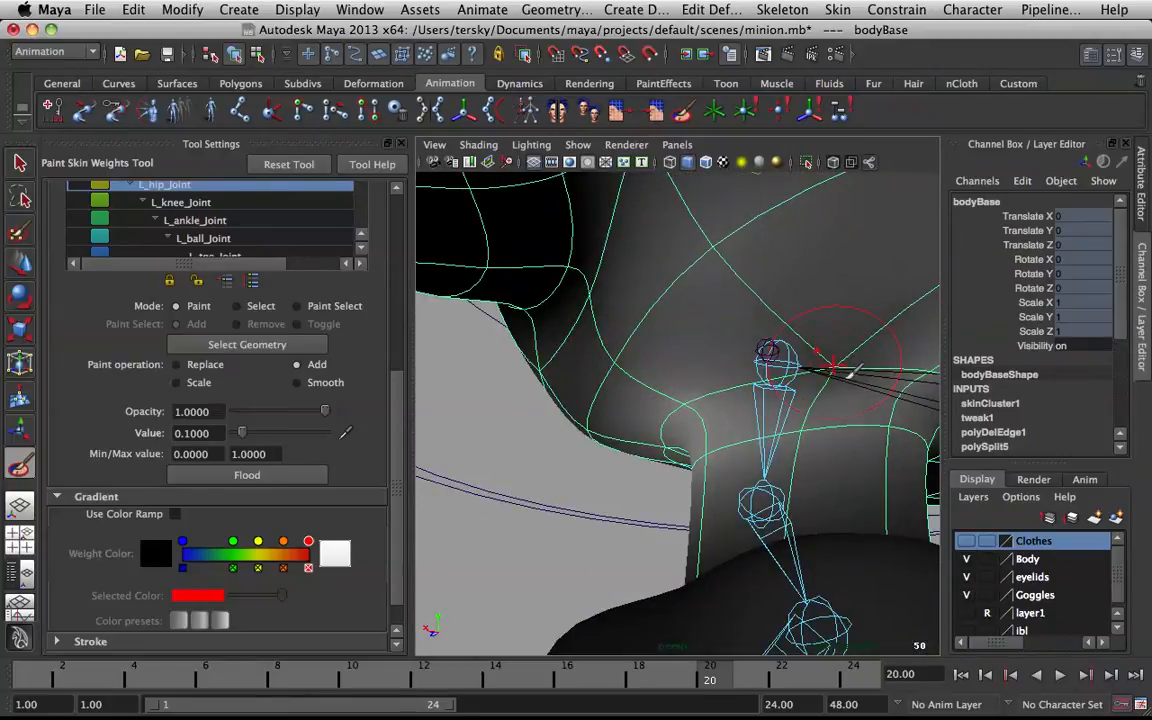
# Add L_hip_Joint weight to the vertices behind the left hip in unsmoothed display, and return to the smooth shaded mesh
pyautogui.press('1')
pyautogui.click(857, 390)
pyautogui.click(841, 374)
pyautogui.click(840, 371)
pyautogui.click(828, 361)
pyautogui.click(817, 346)
pyautogui.press('4')
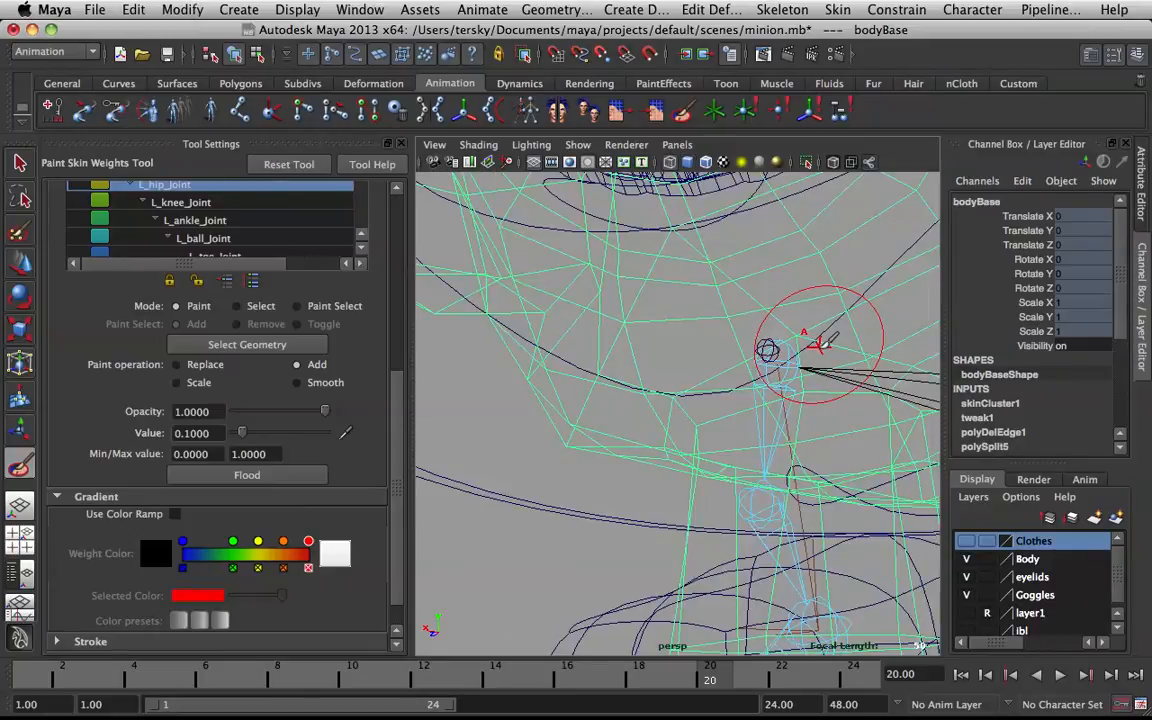
pyautogui.press('5')
pyautogui.press('3')
# Blend more L_hip_Joint weight across the back and front of the body just above the left leg
pyautogui.keyDown('alt'); pyautogui.moveTo(835, 336); pyautogui.dragTo(774, 367); pyautogui.keyUp('alt')
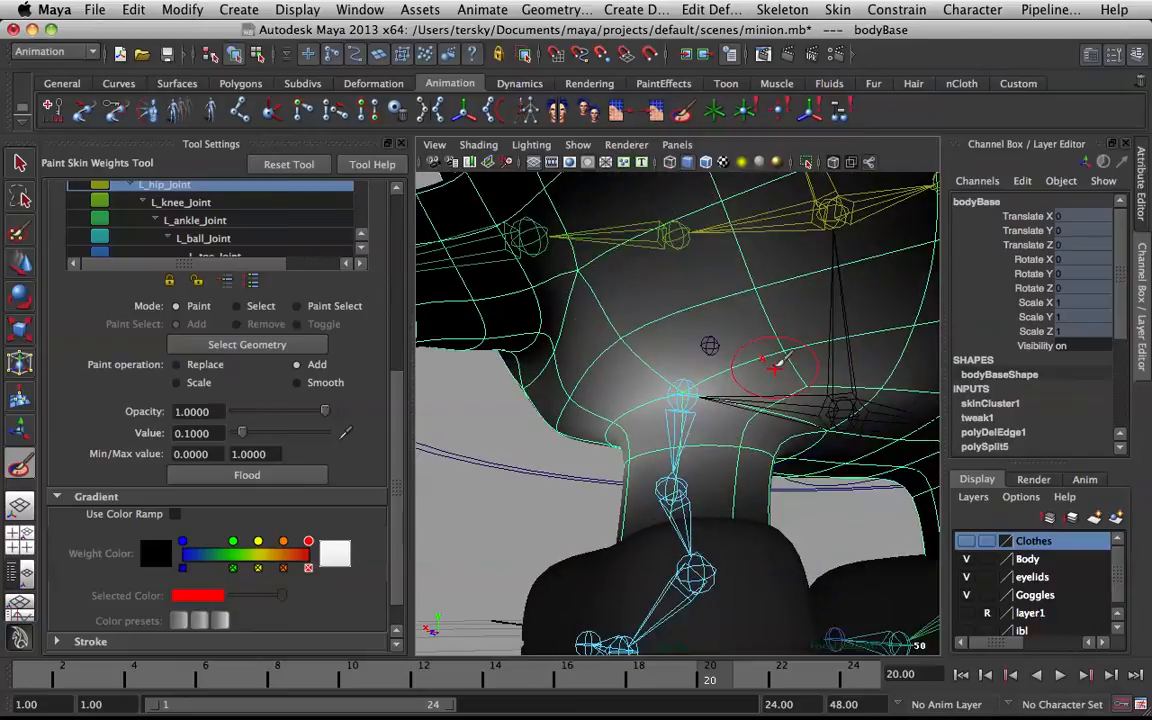
pyautogui.moveTo(678, 378)
pyautogui.mouseDown()
pyautogui.moveTo(626, 380)
pyautogui.moveTo(836, 376)
pyautogui.mouseUp()
pyautogui.moveTo(750, 380); pyautogui.dragTo(739, 370)
pyautogui.moveTo(599, 340); pyautogui.dragTo(638, 362)
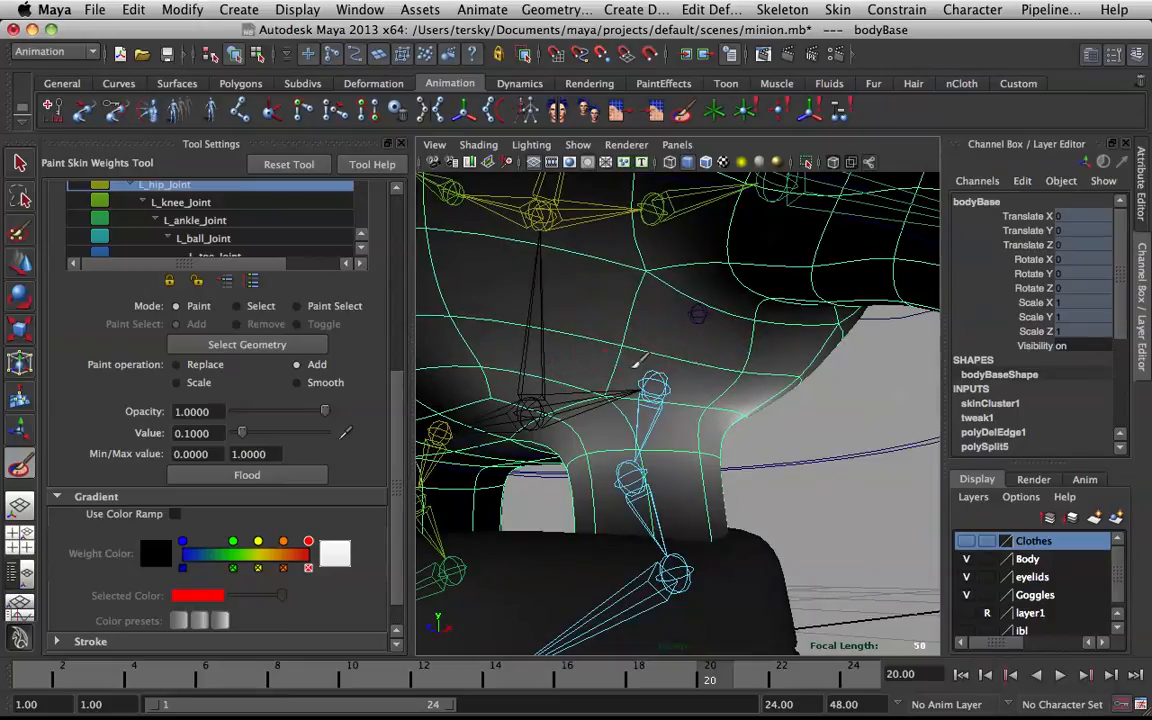
pyautogui.moveTo(738, 375); pyautogui.dragTo(684, 410)
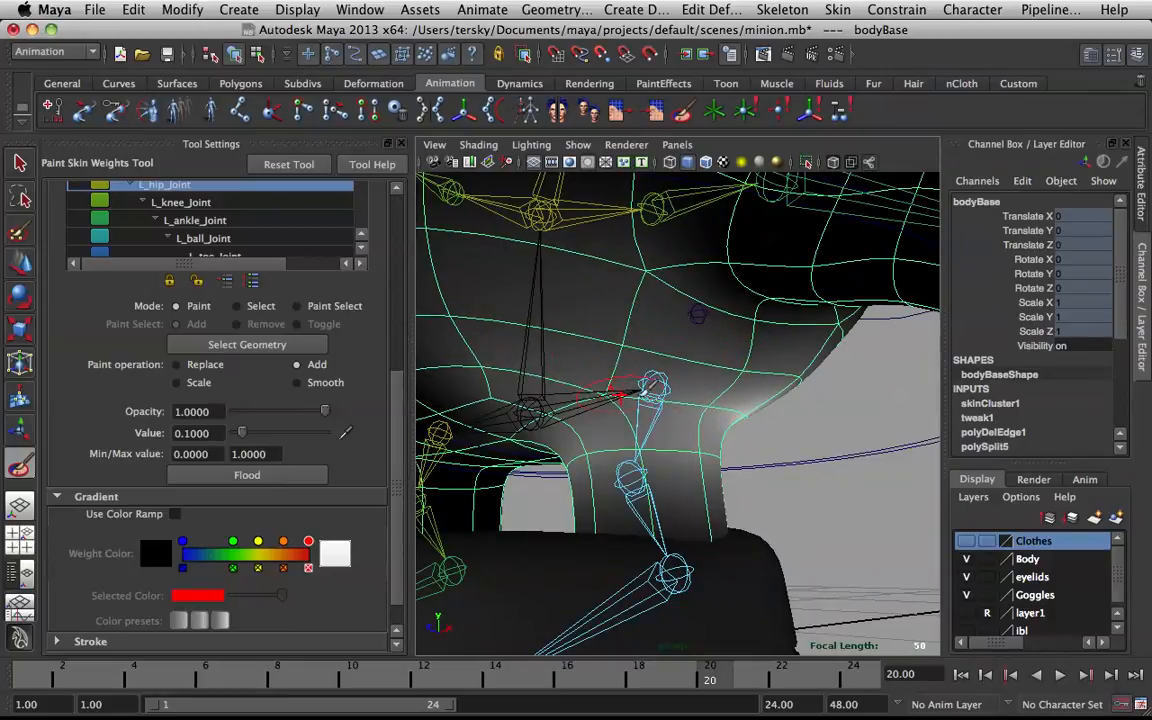
pyautogui.moveTo(756, 377)
pyautogui.mouseDown()
pyautogui.moveTo(708, 404)
pyautogui.moveTo(806, 381)
pyautogui.mouseUp()
# Leave weight painting, bring the whole minion into view and return the timeline to frame 1
pyautogui.press('q')
pyautogui.scroll(-5, 836, 427)
pyautogui.click(784, 321)
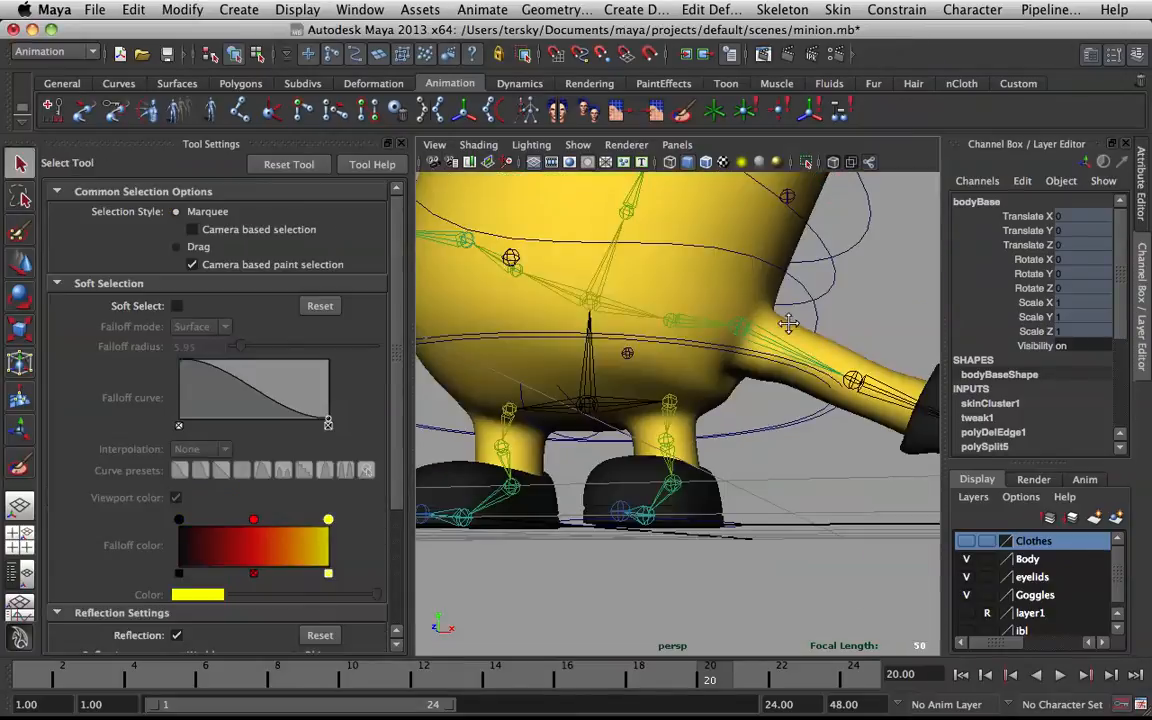
pyautogui.scroll(-3, 784, 321)
pyautogui.keyDown('alt'); pyautogui.moveTo(784, 321); pyautogui.dragTo(766, 458, button='middle'); pyautogui.keyUp('alt')
pyautogui.scroll(-3, 766, 458)
pyautogui.keyDown('alt'); pyautogui.moveTo(766, 458); pyautogui.dragTo(645, 446); pyautogui.keyUp('alt')
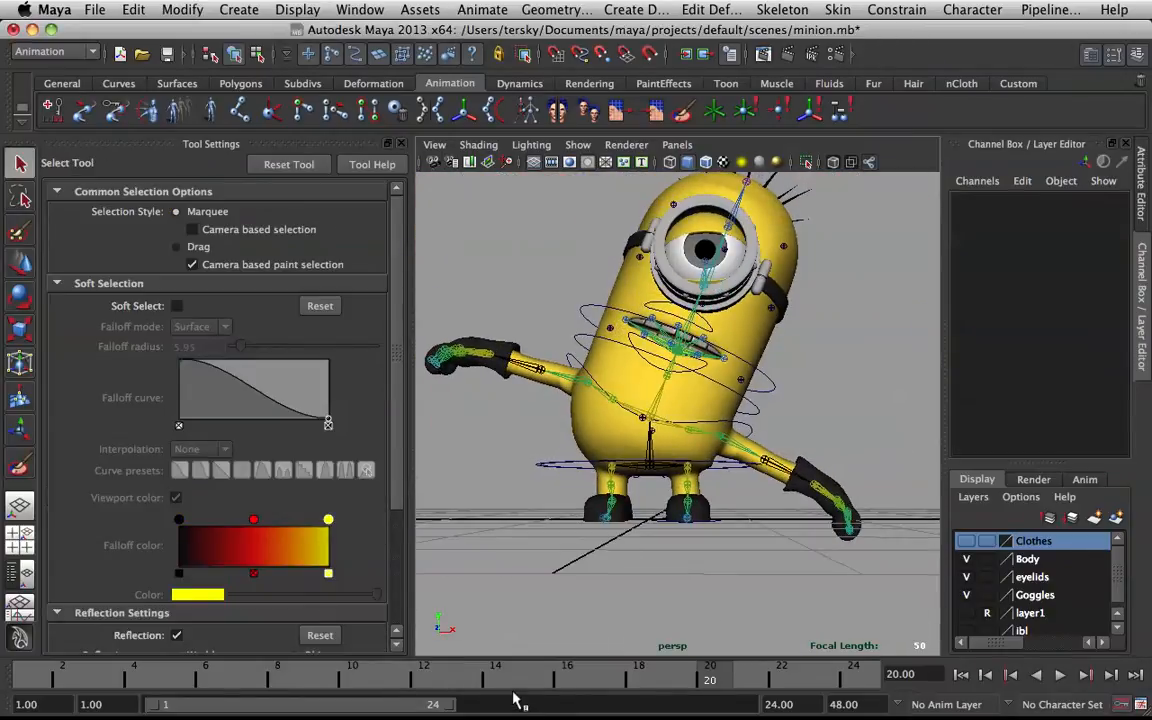
pyautogui.moveTo(410, 678); pyautogui.dragTo(8, 680)
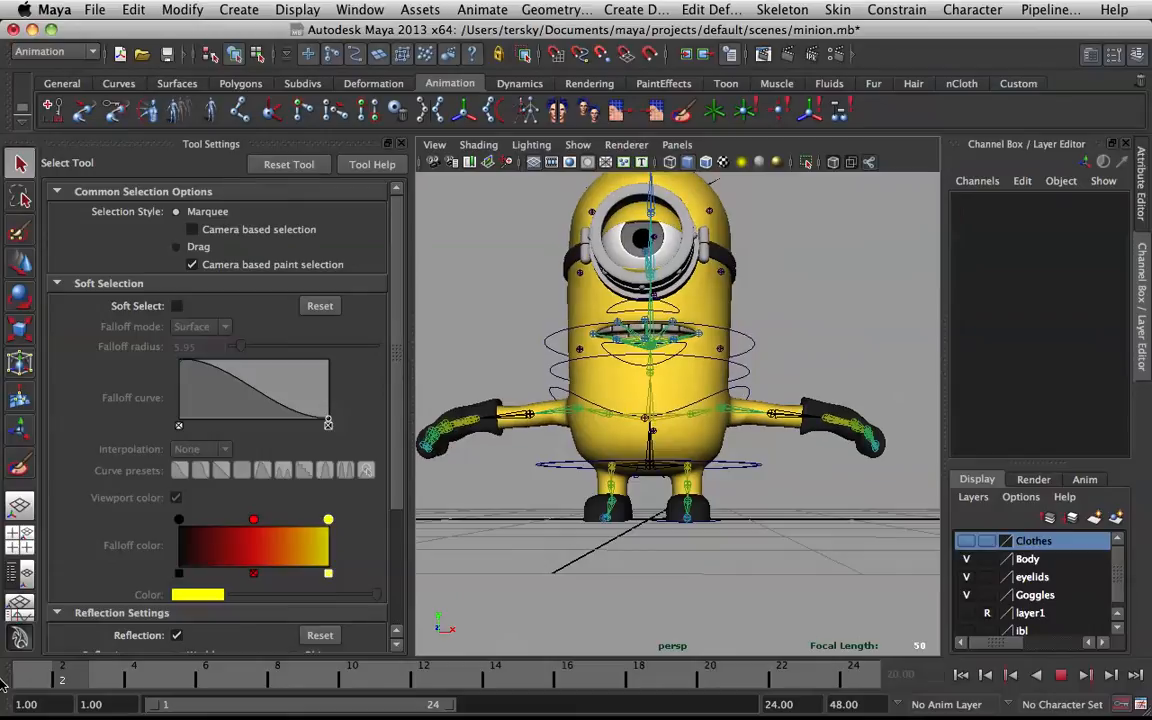
# Mirror the body's skin weights across YZ, positive to negative, with closest point on surface and closest joint association
pyautogui.click(690, 374)
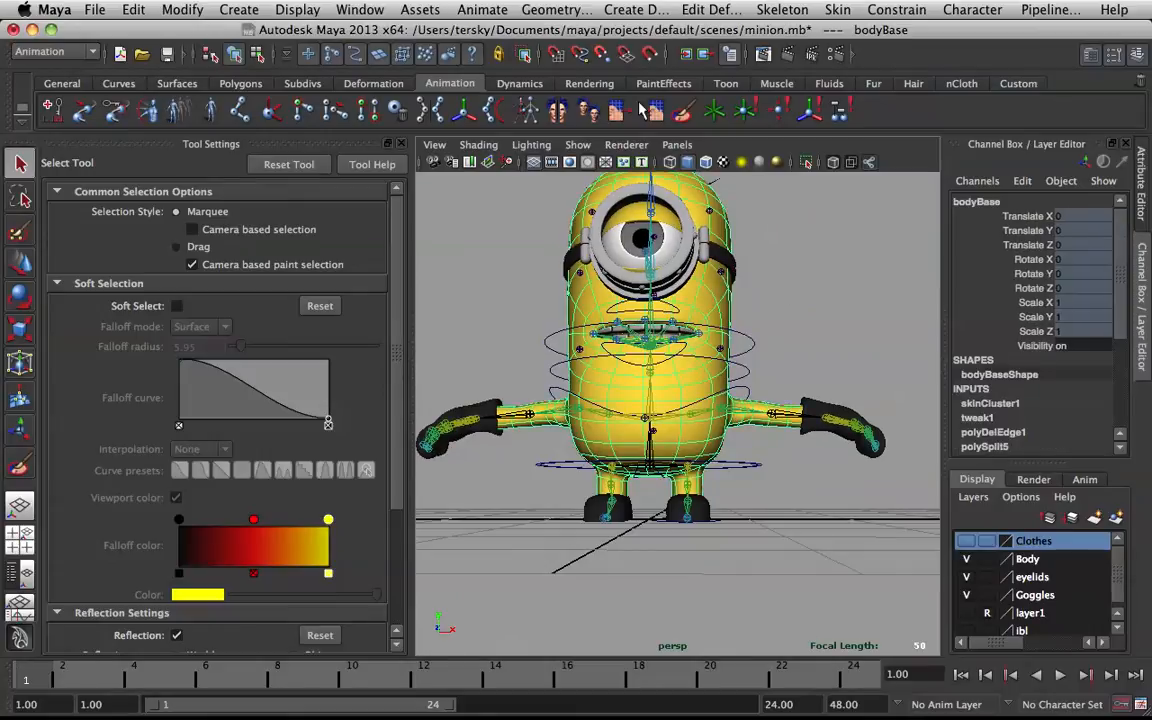
pyautogui.click(557, 111)
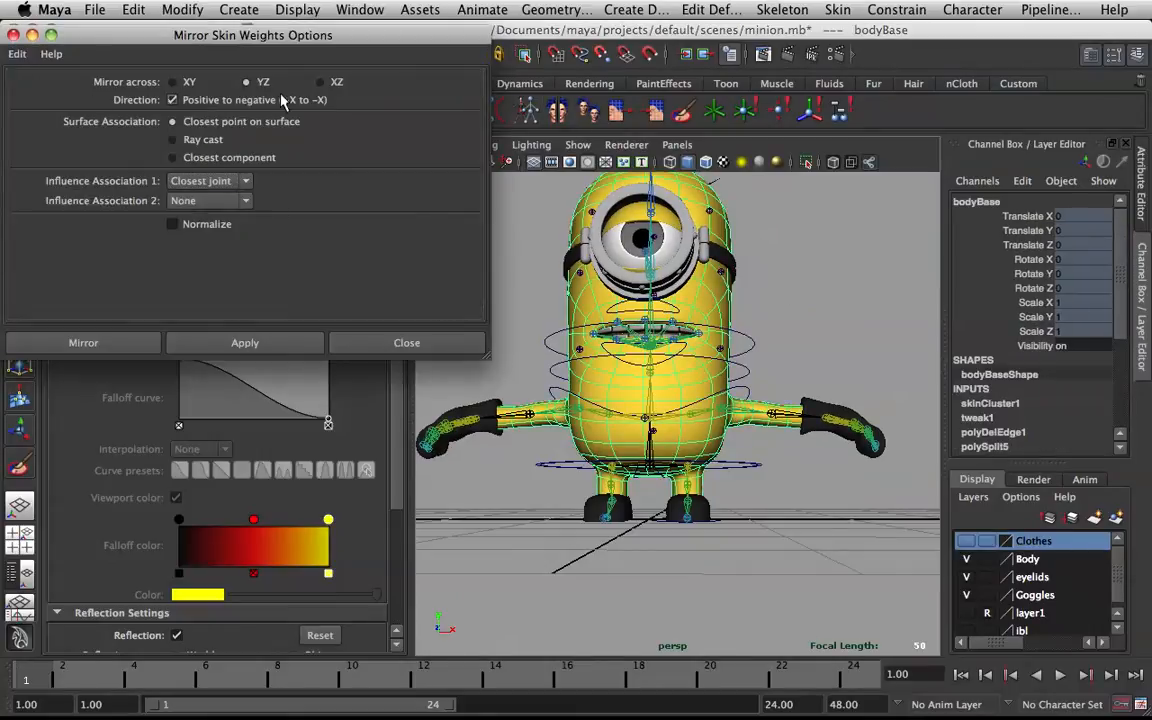
pyautogui.click(248, 342)
pyautogui.click(404, 342)
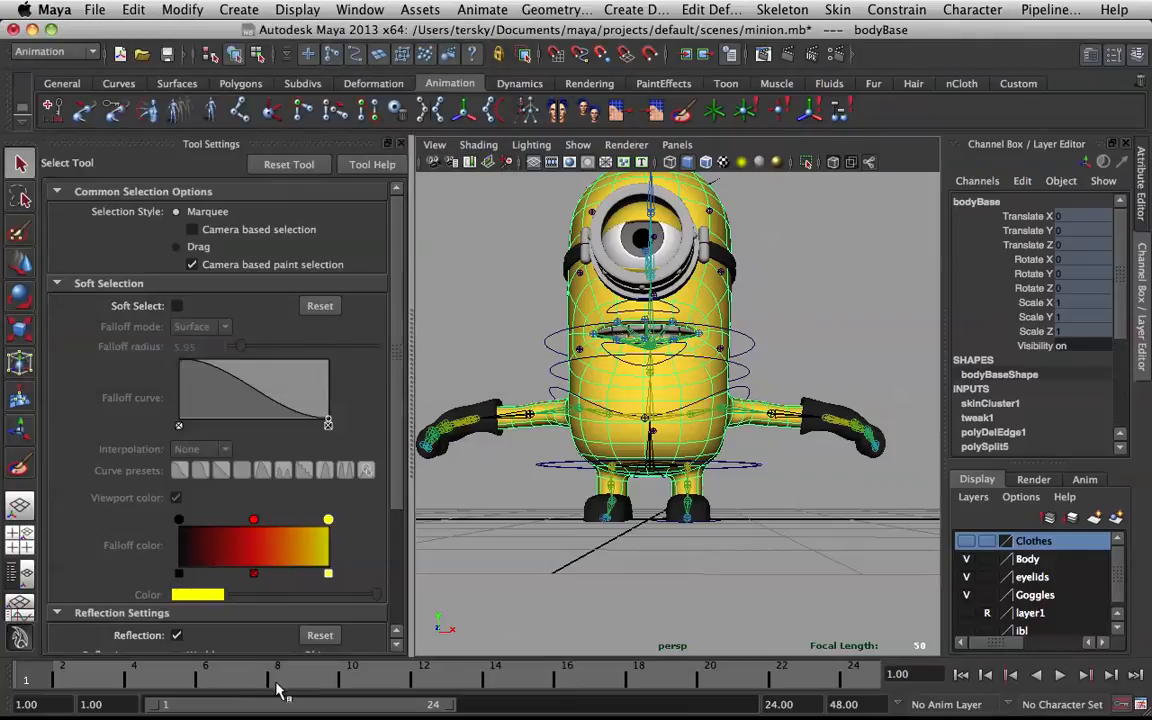
# Scrub the timeline to frame 10 and check how the mirrored hip area deforms in the chest bend
pyautogui.moveTo(66, 672); pyautogui.dragTo(387, 676)
pyautogui.moveTo(183, 678); pyautogui.dragTo(343, 684)
pyautogui.scroll(3, 790, 402)
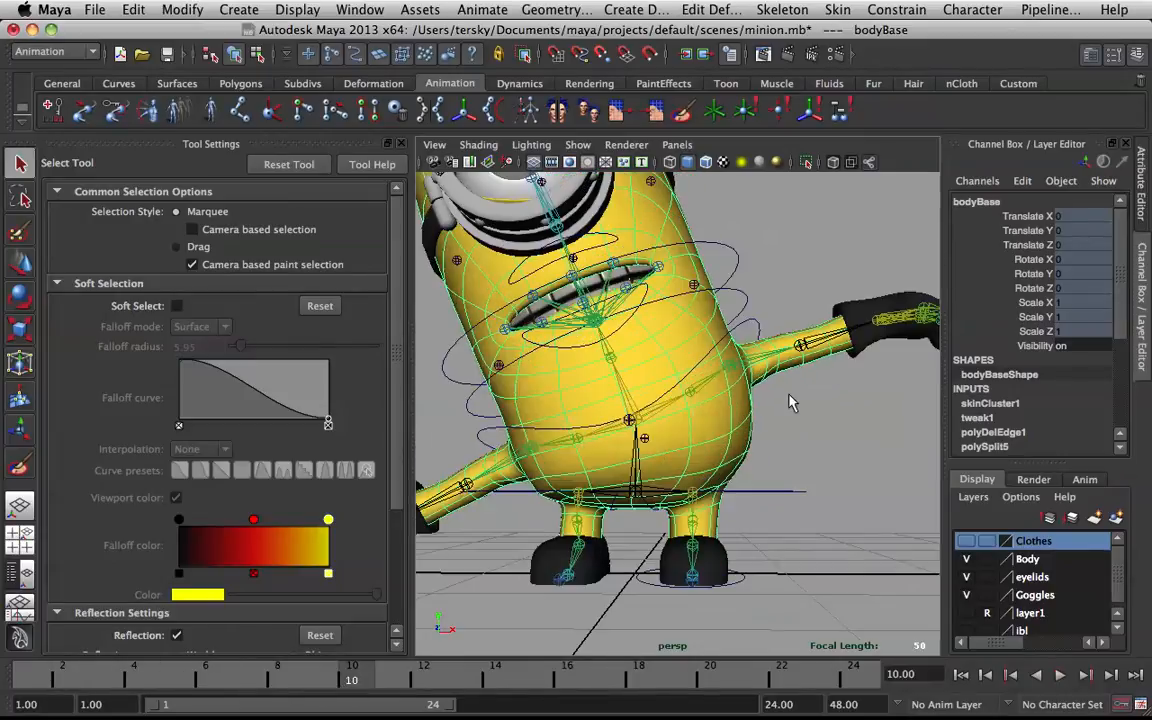
pyautogui.keyDown('alt'); pyautogui.moveTo(680, 418); pyautogui.dragTo(700, 363, button='middle'); pyautogui.keyUp('alt')
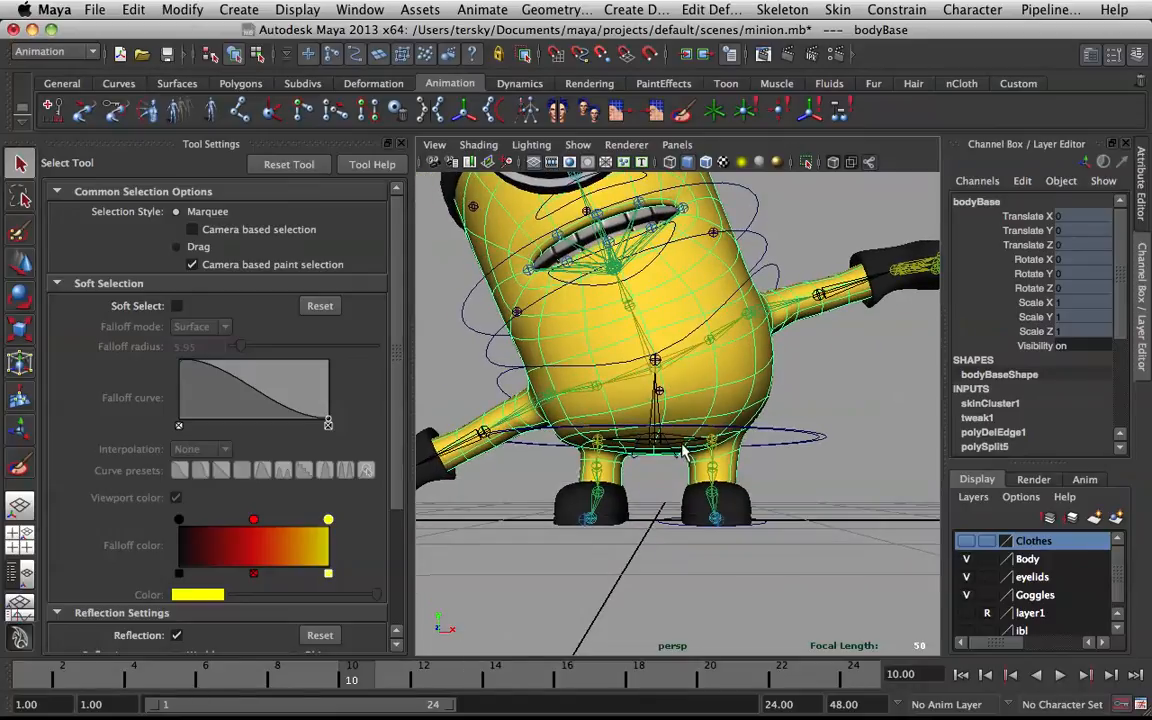
# Select hip_CTRL at frame 10 and rotate it about 5.6 degrees around Z
pyautogui.press('e')
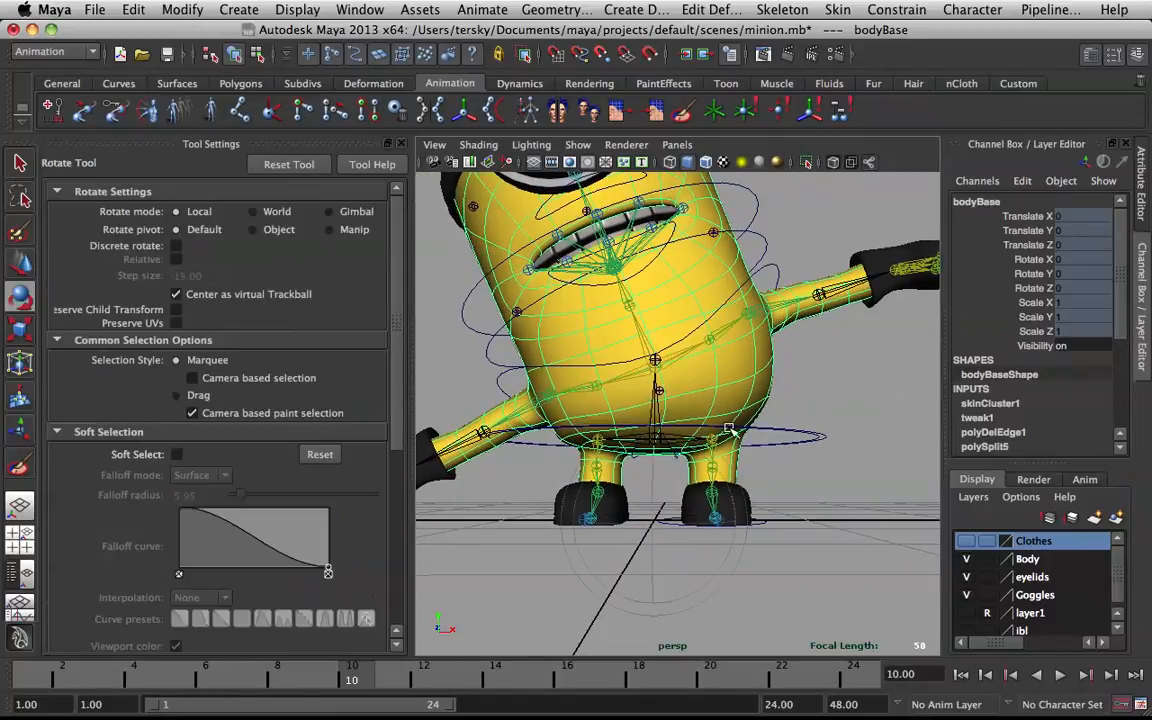
pyautogui.press('q')
pyautogui.scroll(2, 720, 465)
pyautogui.click(678, 470)
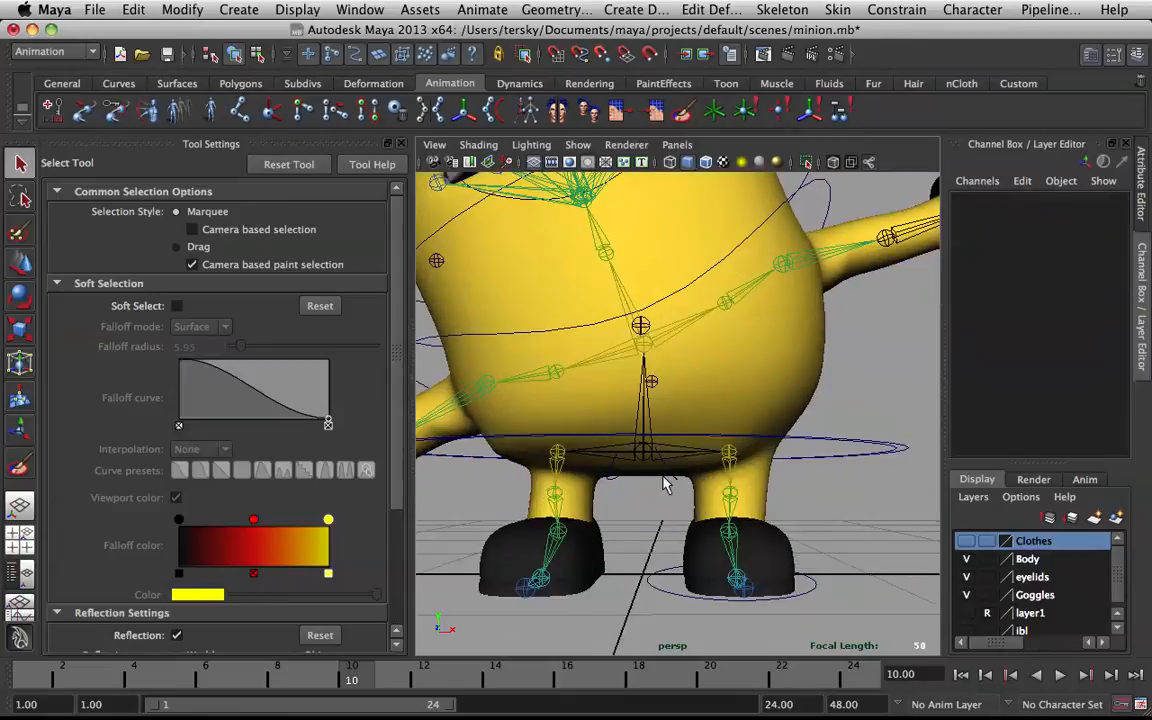
pyautogui.click(687, 451)
pyautogui.press('e')
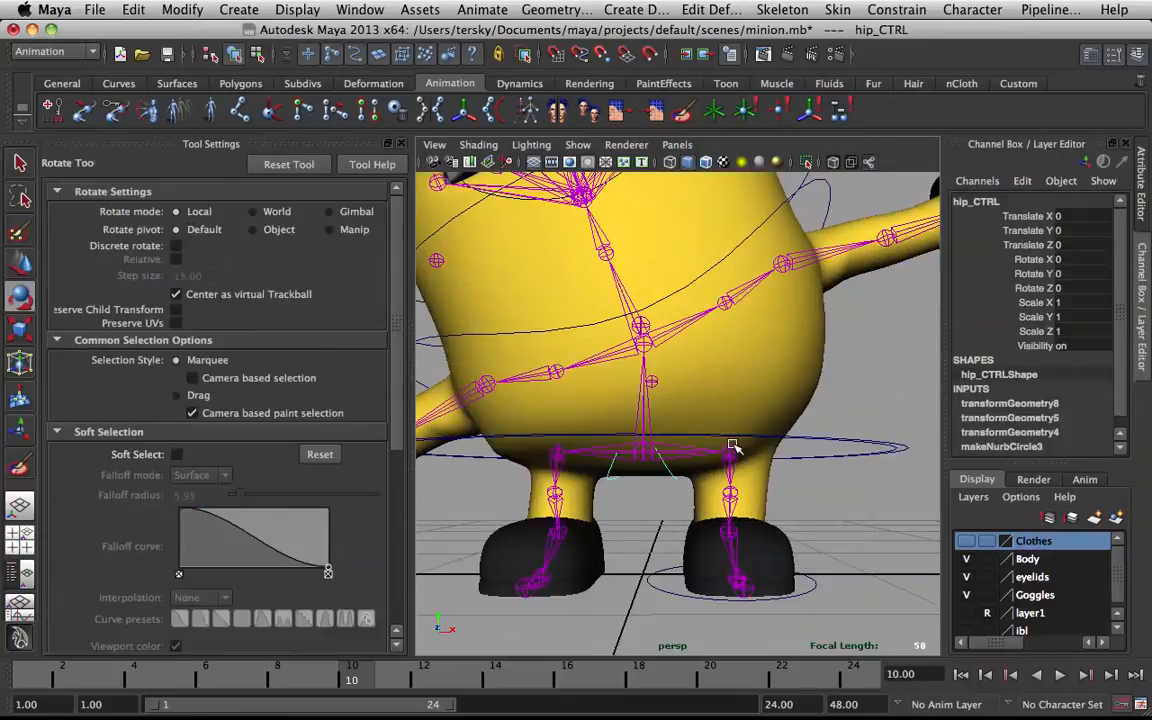
pyautogui.moveTo(713, 439); pyautogui.dragTo(790, 455)
pyautogui.press('w')
pyautogui.press('q')
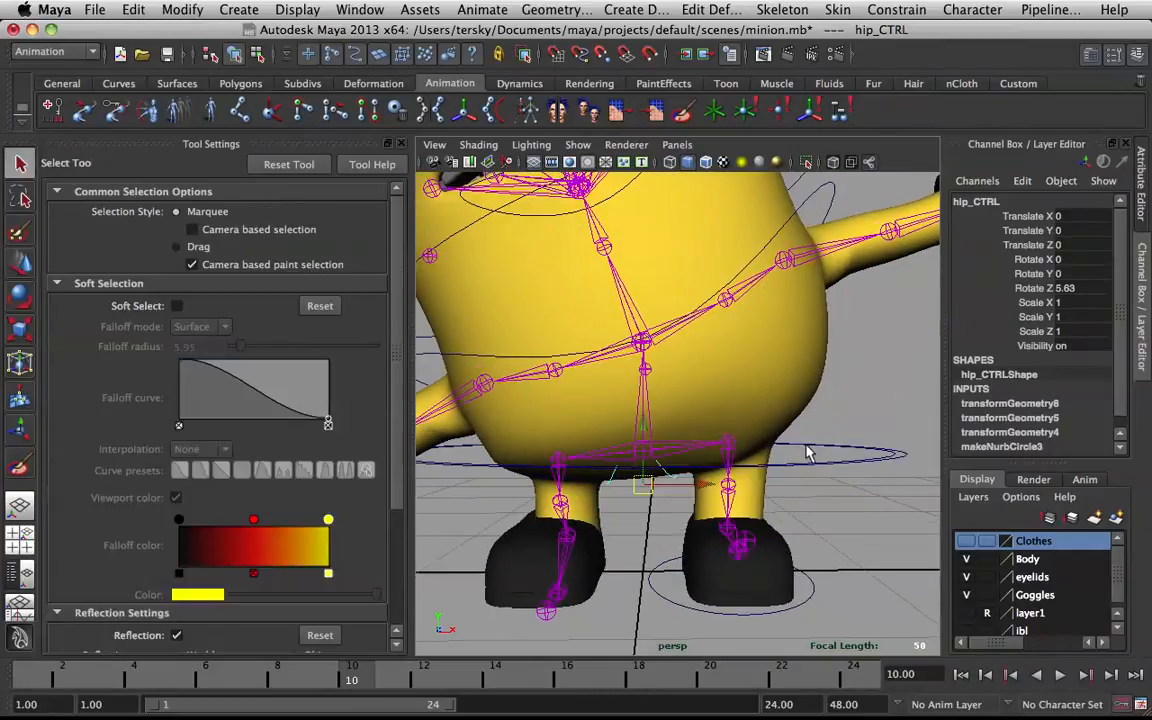
# Try moving COG_CTRL to test the lower body, and reselect hip_CTRL
pyautogui.click(707, 455)
pyautogui.press('w')
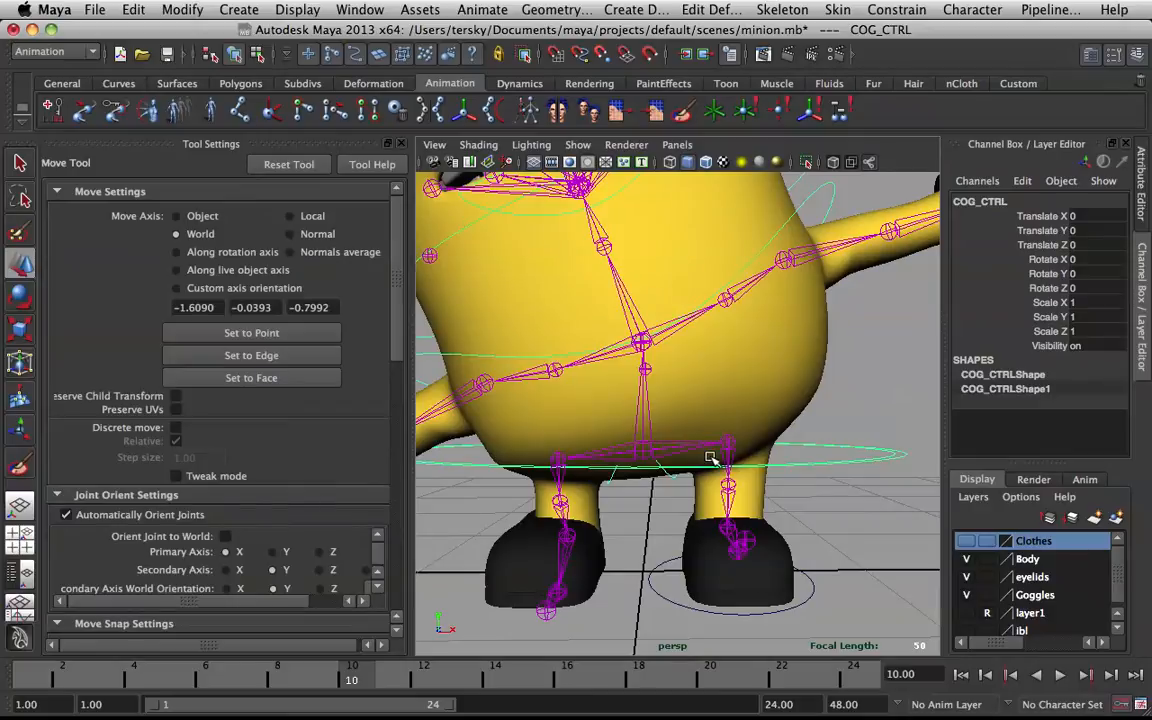
pyautogui.scroll(-3, 716, 450)
pyautogui.moveTo(708, 439); pyautogui.dragTo(722, 440)
pyautogui.click(728, 439)
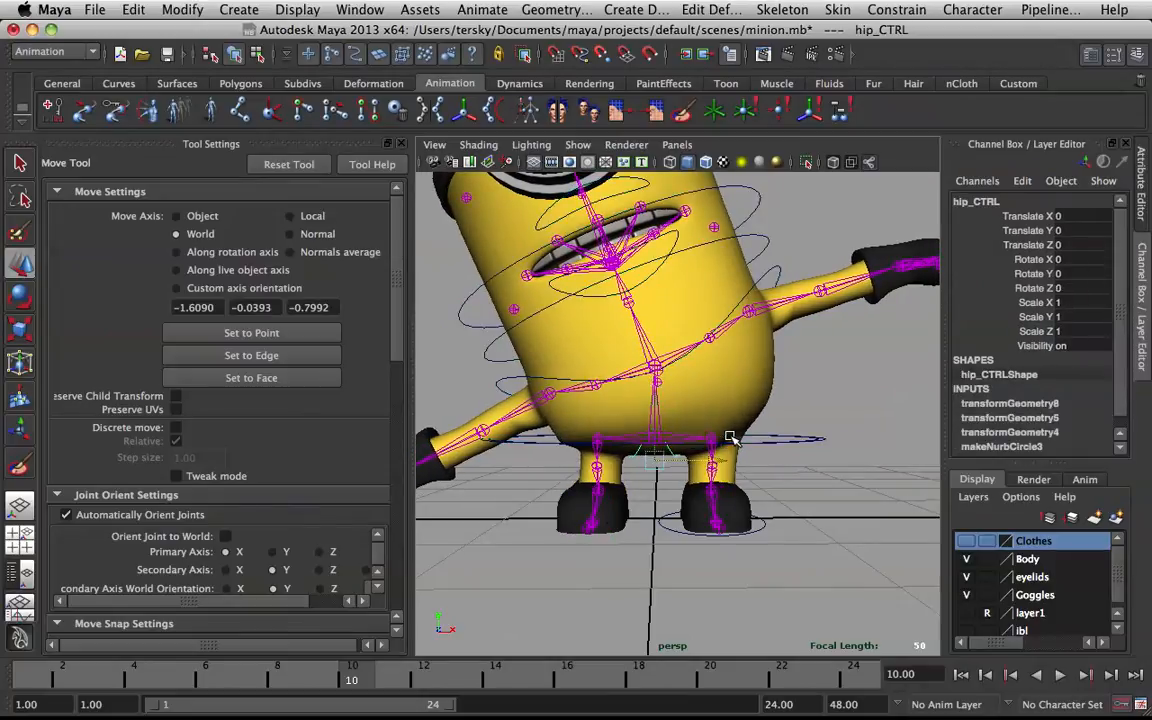
# Scrub the timeline to frame 24 and examine the opposite bend around the hips and legs up close
pyautogui.moveTo(355, 680); pyautogui.dragTo(277, 668)
pyautogui.moveTo(393, 650); pyautogui.dragTo(850, 648)
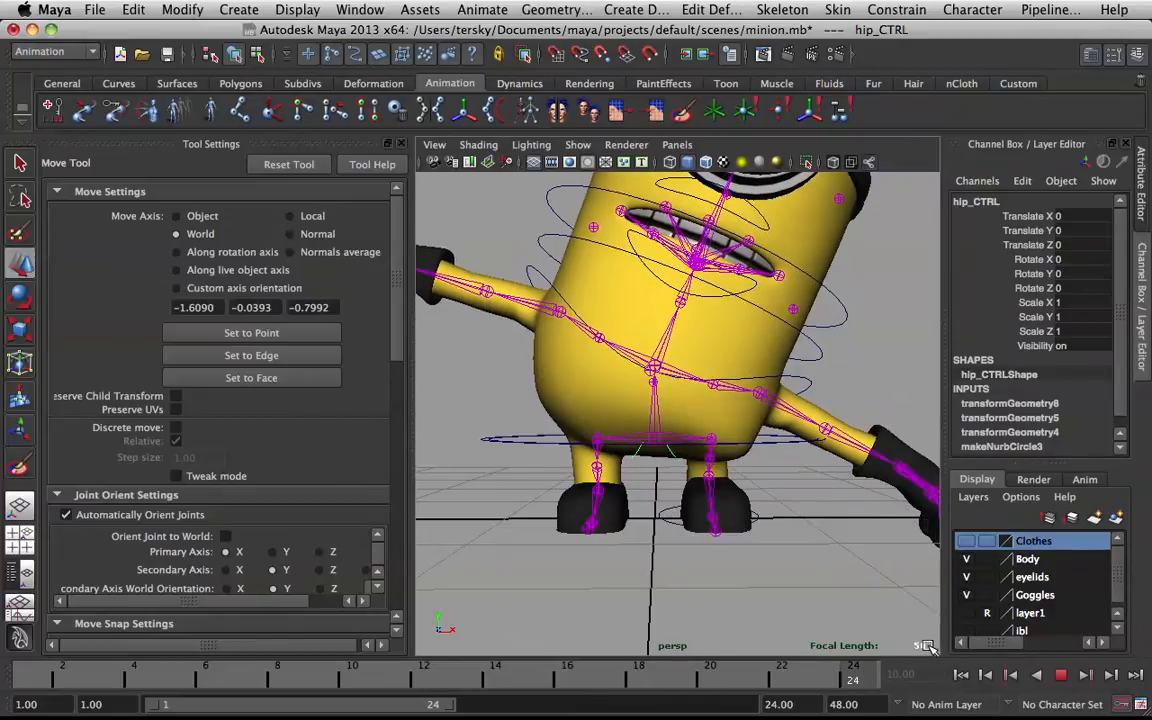
pyautogui.keyDown('alt'); pyautogui.moveTo(729, 391); pyautogui.dragTo(763, 427); pyautogui.keyUp('alt')
pyautogui.scroll(5, 762, 468)
pyautogui.keyDown('alt'); pyautogui.moveTo(744, 479); pyautogui.dragTo(741, 391, button='middle'); pyautogui.keyUp('alt')
pyautogui.keyDown('alt'); pyautogui.moveTo(741, 391); pyautogui.dragTo(726, 405); pyautogui.keyUp('alt')
# Open the Paint Skin Weights tool on bodyBase and pick L_ankle_Joint as the influence
pyautogui.press('q')
pyautogui.click(726, 317)
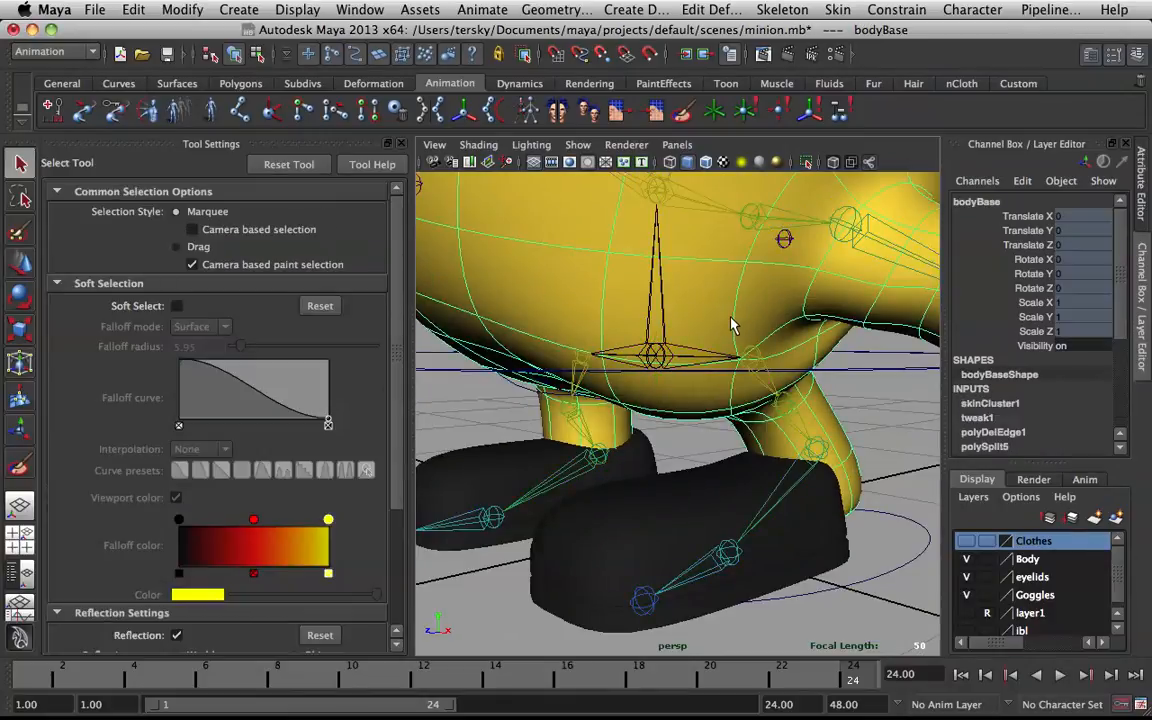
pyautogui.moveTo(731, 317); pyautogui.dragTo(552, 222, button='right')
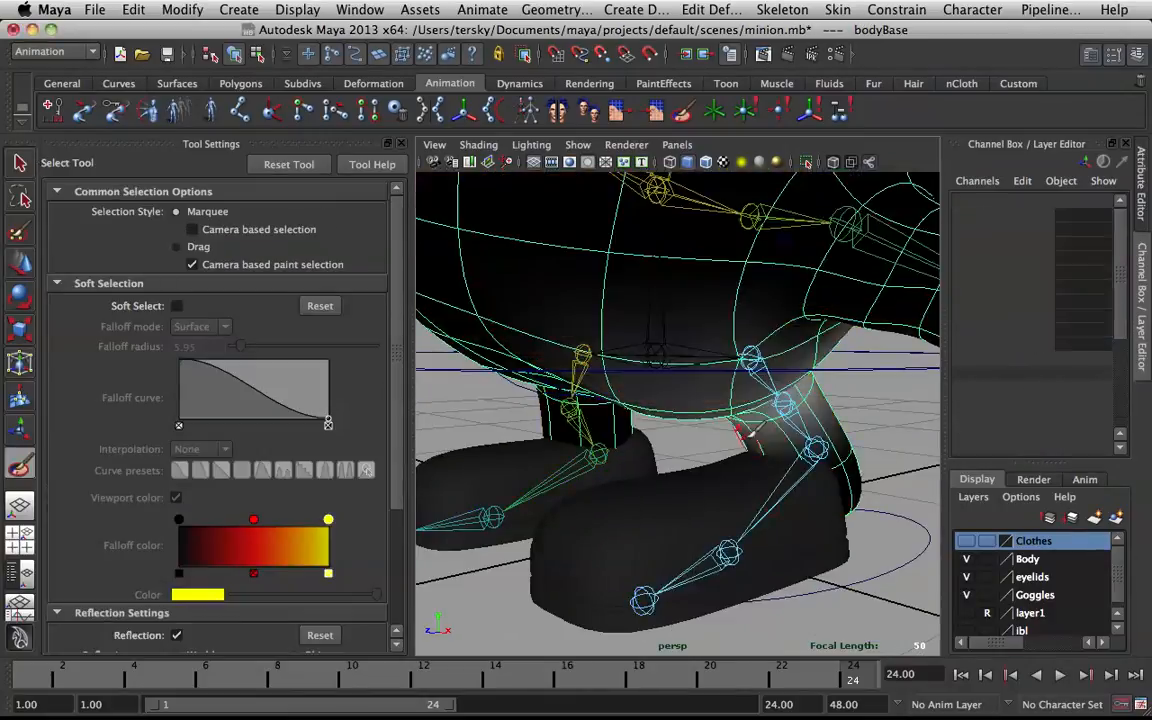
pyautogui.moveTo(765, 508); pyautogui.dragTo(753, 288, button='right')
pyautogui.keyDown('alt'); pyautogui.moveTo(777, 381); pyautogui.dragTo(651, 352); pyautogui.keyUp('alt')
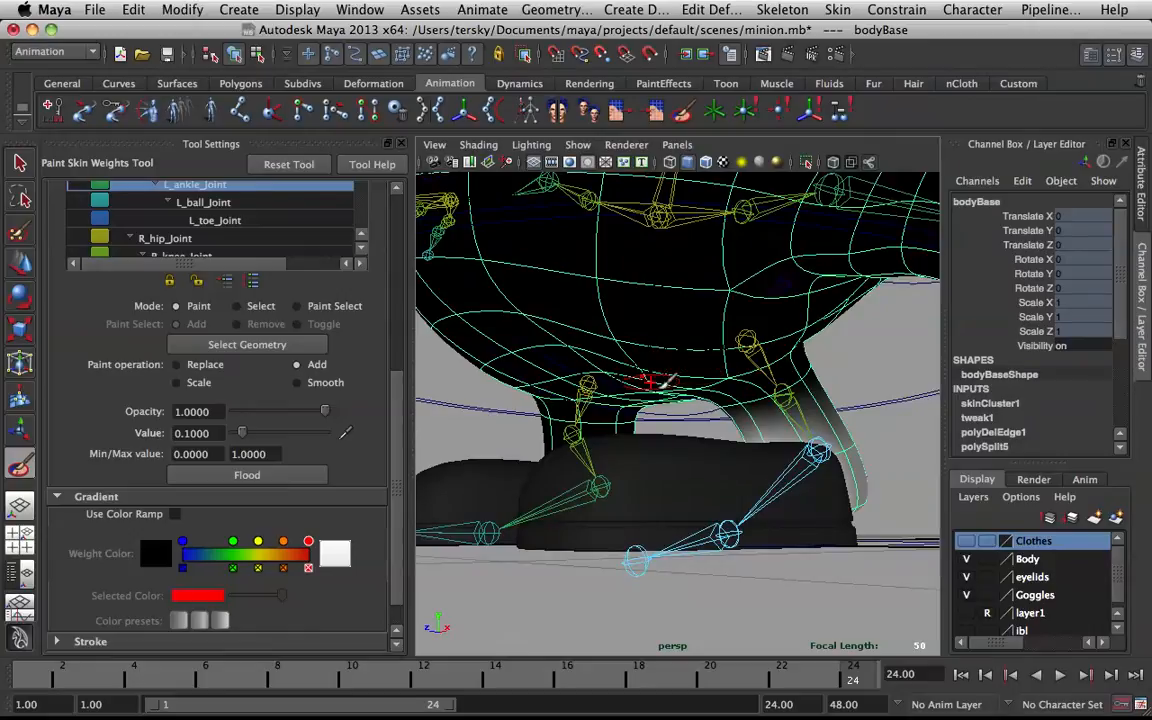
# Flood the body's weights for the left foot's ball and toe joints with Replace at value 0
pyautogui.moveTo(697, 538); pyautogui.dragTo(680, 312, button='right')
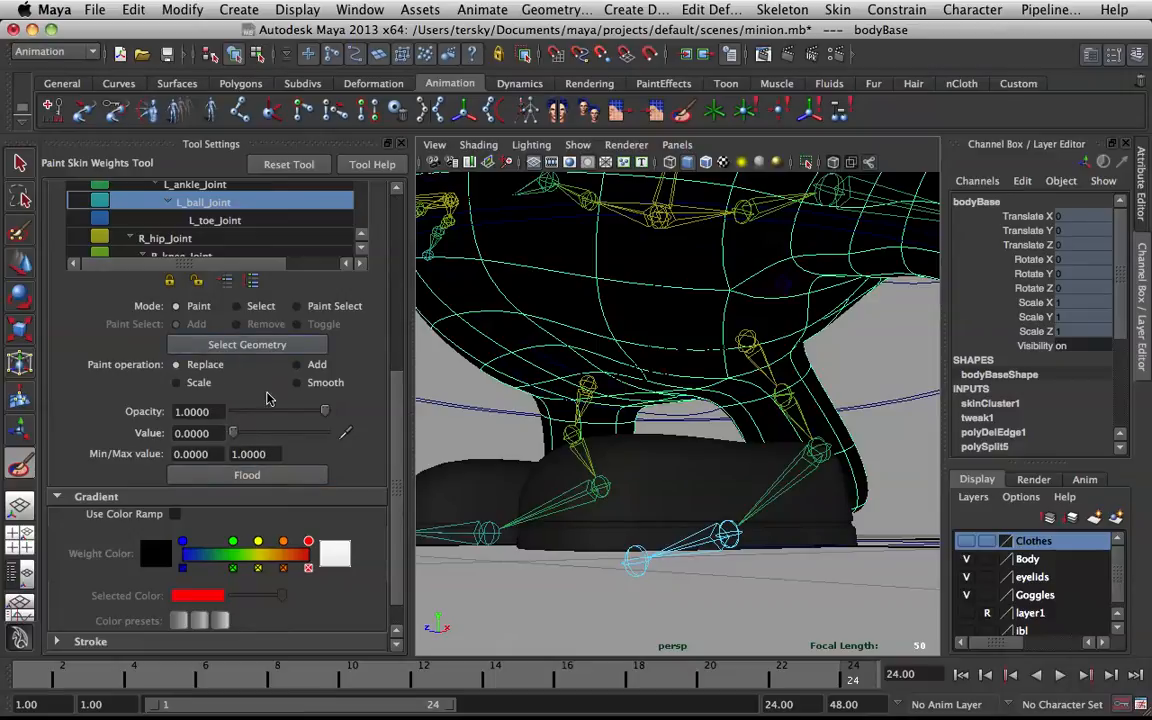
pyautogui.moveTo(640, 558); pyautogui.dragTo(607, 316, button='right')
pyautogui.click(286, 480)
# Examine how the left ankle and knee influences are weighted around the leg and underside from several angles
pyautogui.keyDown('alt'); pyautogui.moveTo(723, 298); pyautogui.dragTo(752, 330); pyautogui.keyUp('alt')
pyautogui.moveTo(800, 380); pyautogui.dragTo(805, 316, button='right')
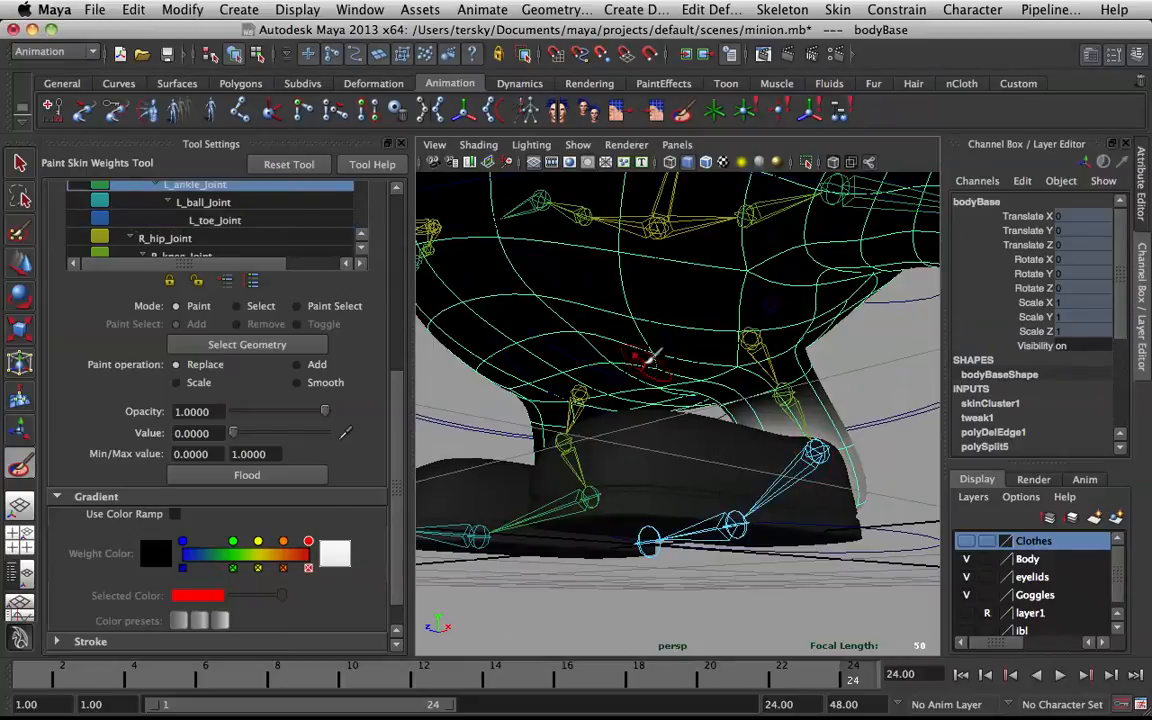
pyautogui.keyDown('alt'); pyautogui.moveTo(682, 362); pyautogui.dragTo(738, 414); pyautogui.keyUp('alt')
pyautogui.keyDown('alt'); pyautogui.moveTo(589, 339); pyautogui.dragTo(765, 383); pyautogui.keyUp('alt')
pyautogui.moveTo(786, 408); pyautogui.dragTo(788, 310, button='right')
pyautogui.scroll(4, 715, 304)
pyautogui.moveTo(715, 304)
pyautogui.keyDown('alt'); pyautogui.mouseDown()
pyautogui.moveTo(702, 298)
pyautogui.moveTo(695, 311)
pyautogui.mouseUp(); pyautogui.keyUp('alt')
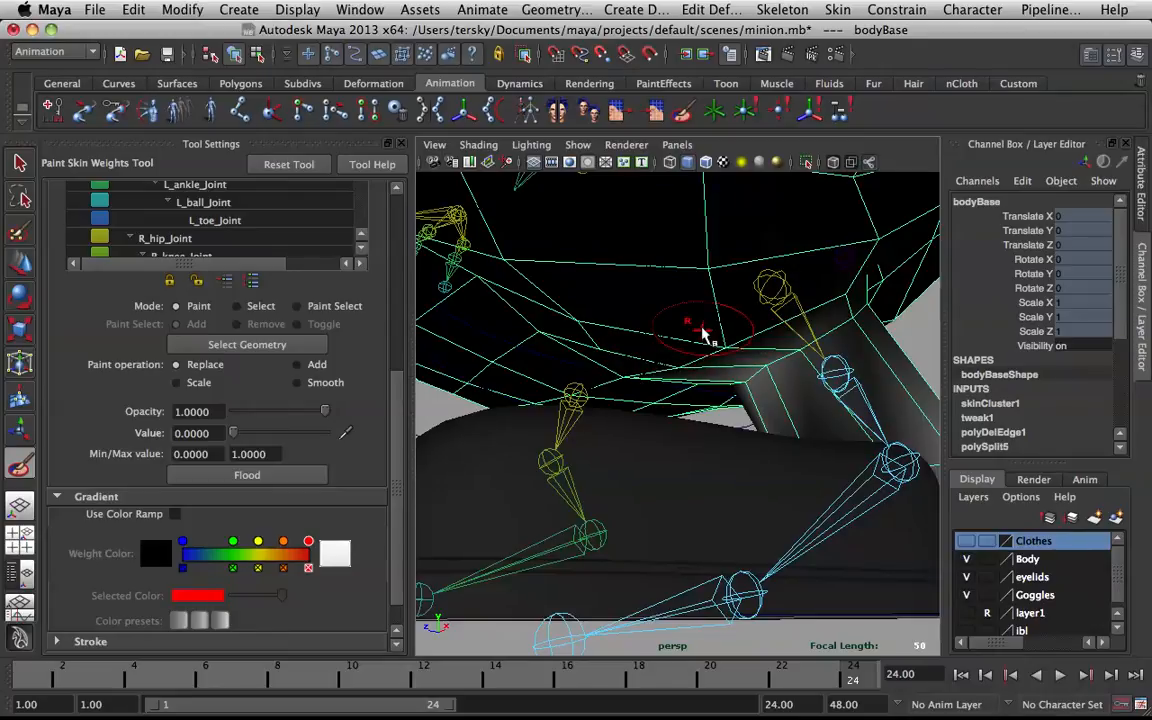
pyautogui.scroll(-5, 703, 330)
pyautogui.moveTo(699, 324)
pyautogui.keyDown('alt'); pyautogui.mouseDown()
pyautogui.moveTo(793, 336)
pyautogui.moveTo(718, 334)
pyautogui.mouseUp(); pyautogui.keyUp('alt')
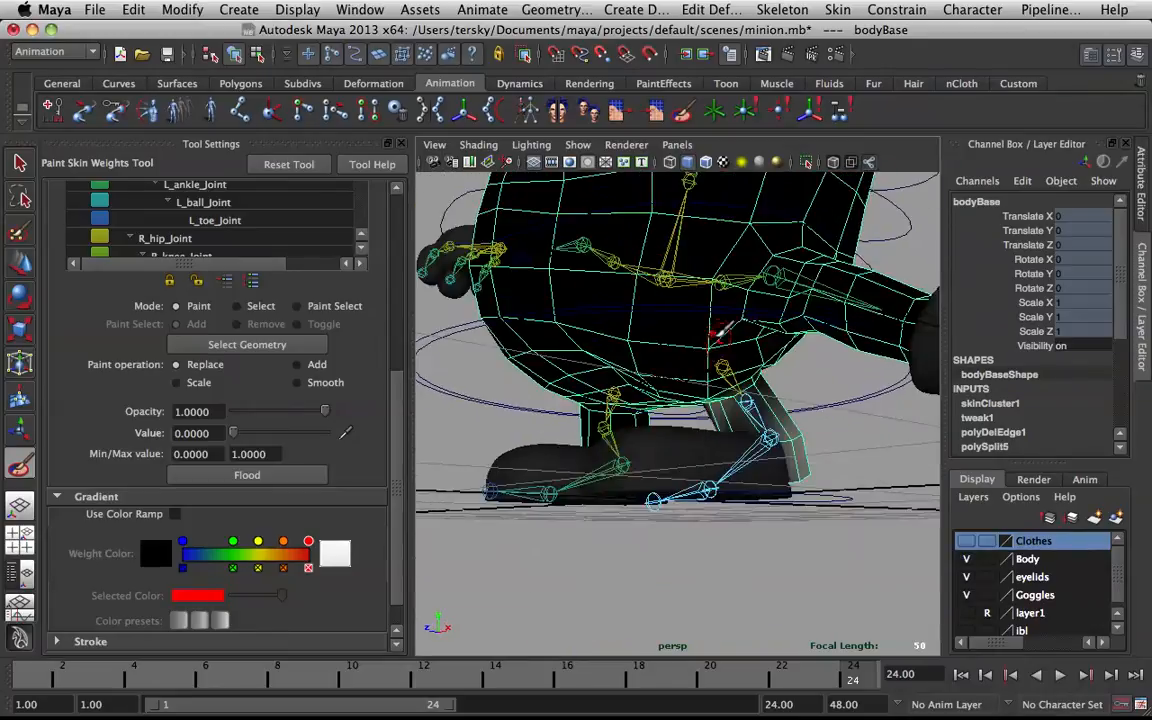
# Paint root_Joint weight onto the lower front of the belly with Add at value 0.1
pyautogui.scroll(5, 718, 333)
pyautogui.rightClick(651, 310)
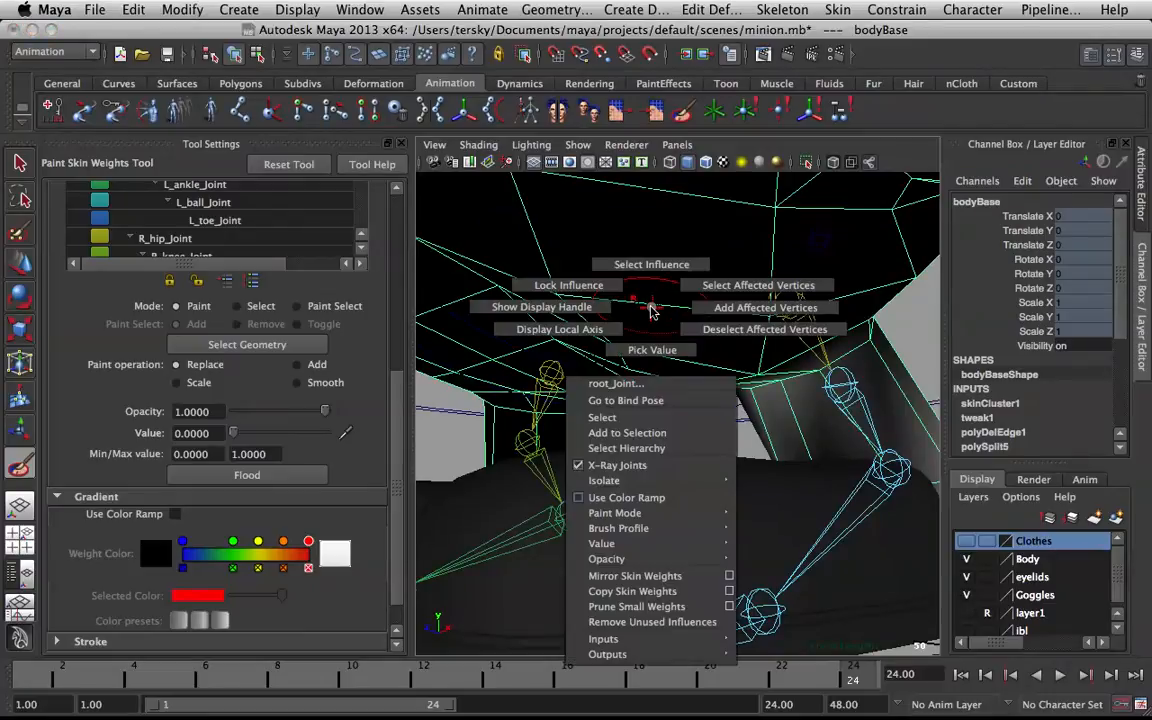
pyautogui.moveTo(651, 307); pyautogui.dragTo(655, 245, button='right')
pyautogui.keyDown('alt'); pyautogui.moveTo(694, 292); pyautogui.dragTo(684, 278); pyautogui.keyUp('alt')
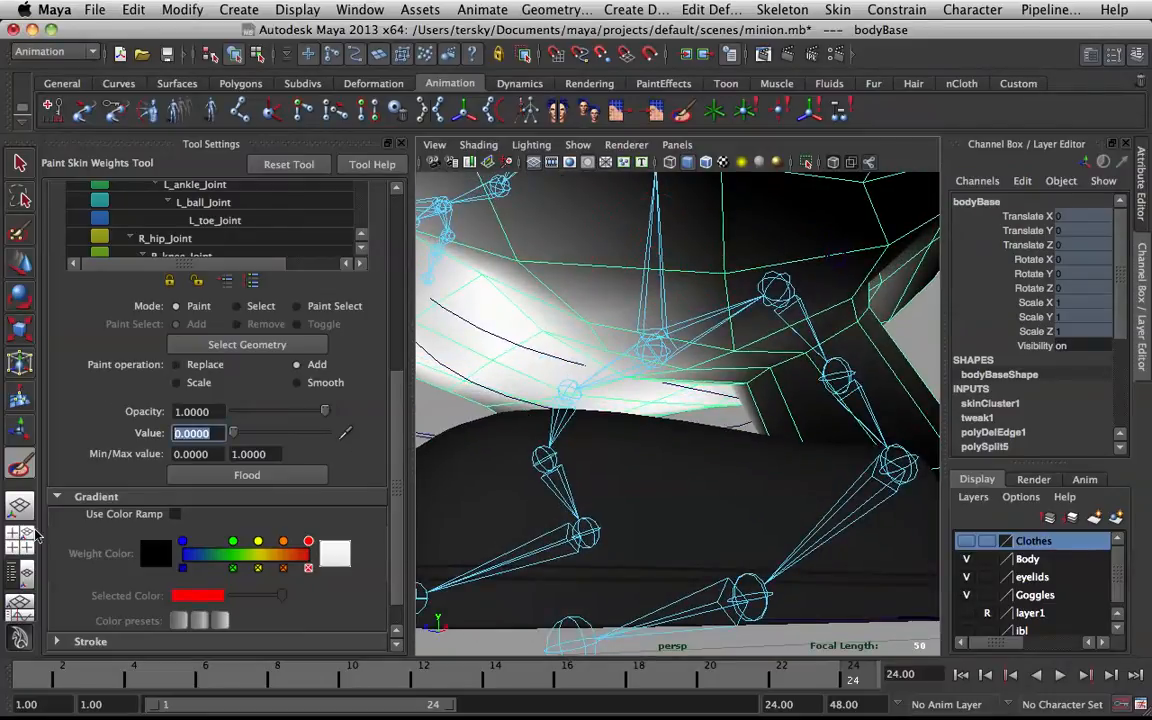
pyautogui.press('F12')
pyautogui.click(314, 659)
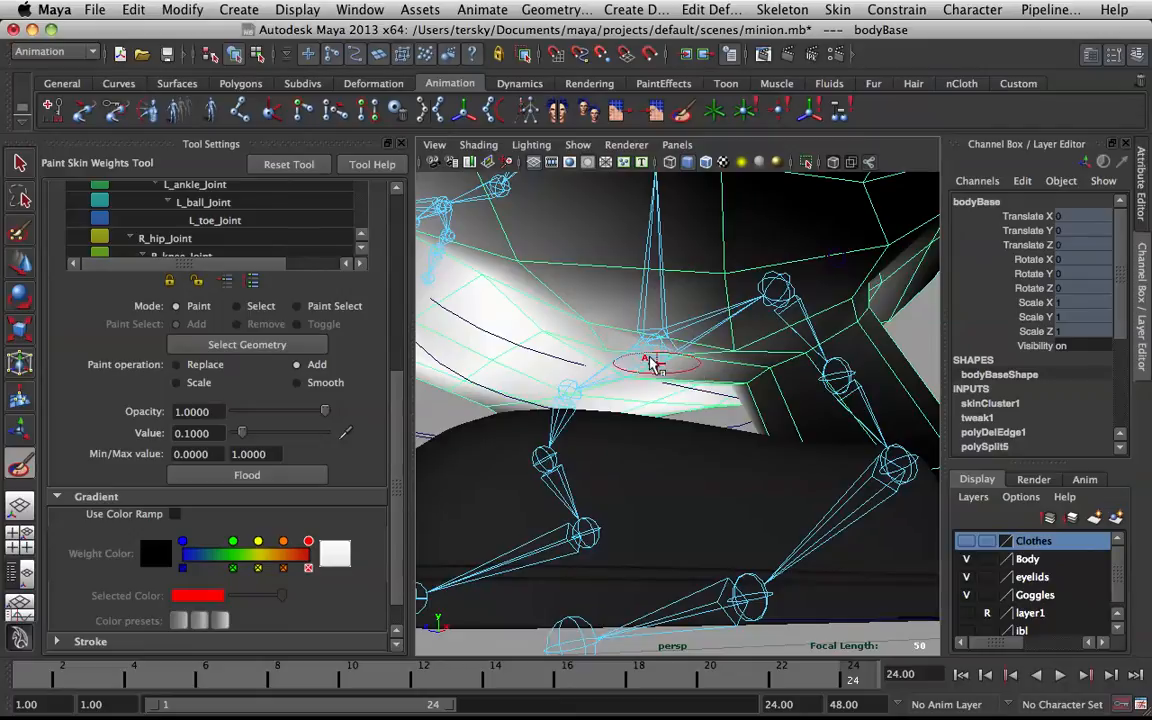
pyautogui.click(534, 261)
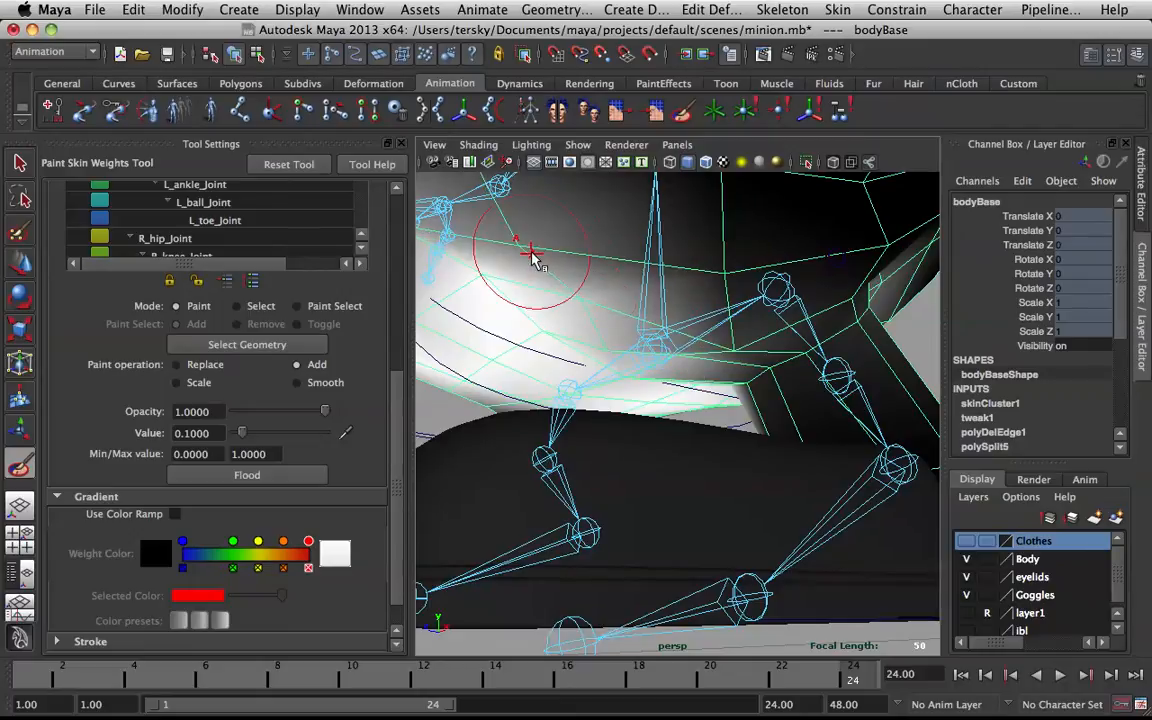
pyautogui.click(612, 342)
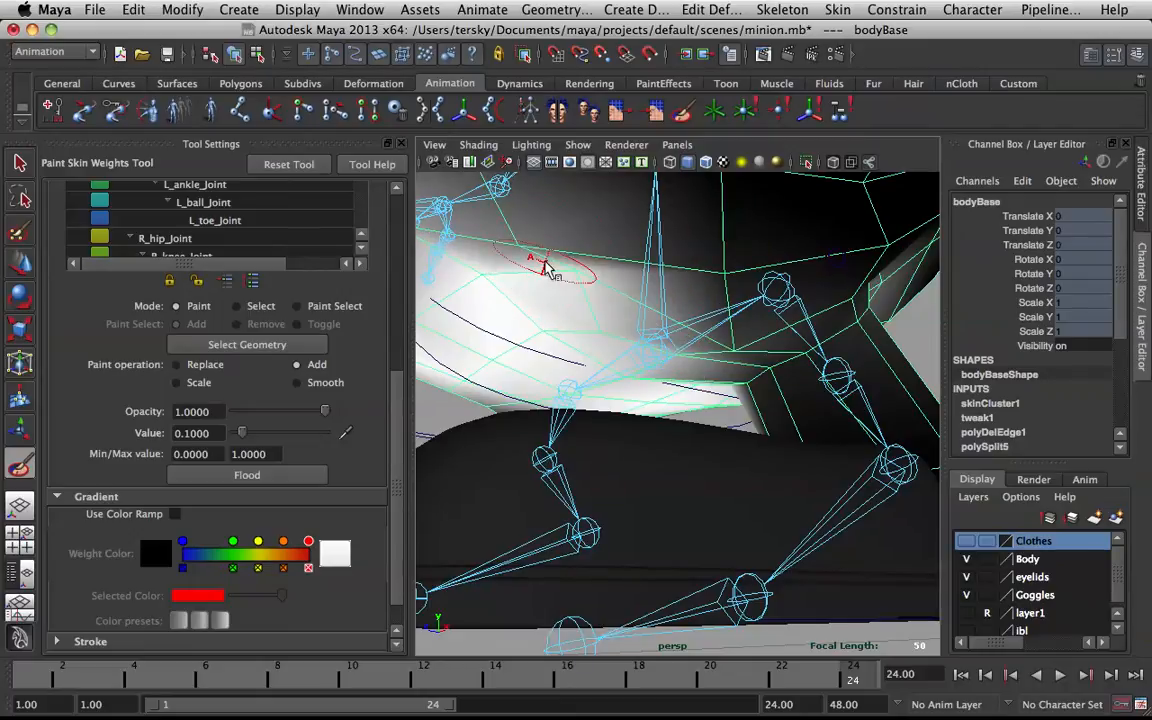
pyautogui.click(527, 247)
# Add more root_Joint weight on the lower belly around the left hip joint and between the legs
pyautogui.click(723, 283)
pyautogui.click(745, 342)
pyautogui.click(732, 340)
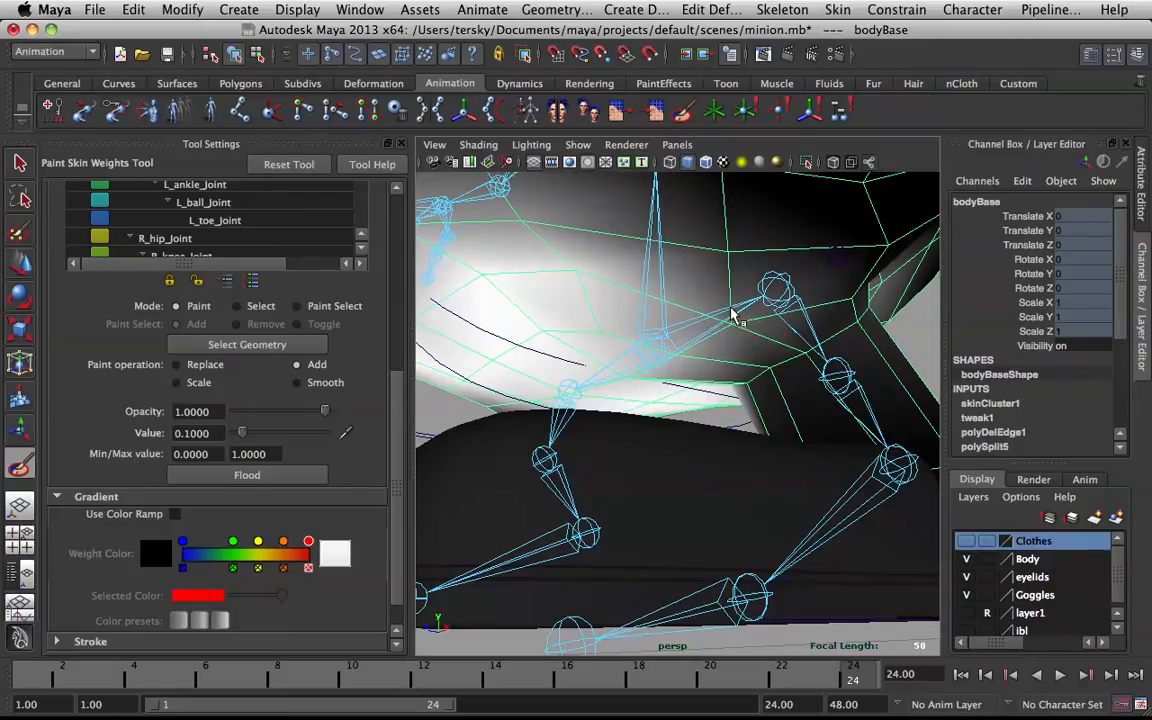
pyautogui.click(734, 264)
pyautogui.click(723, 311)
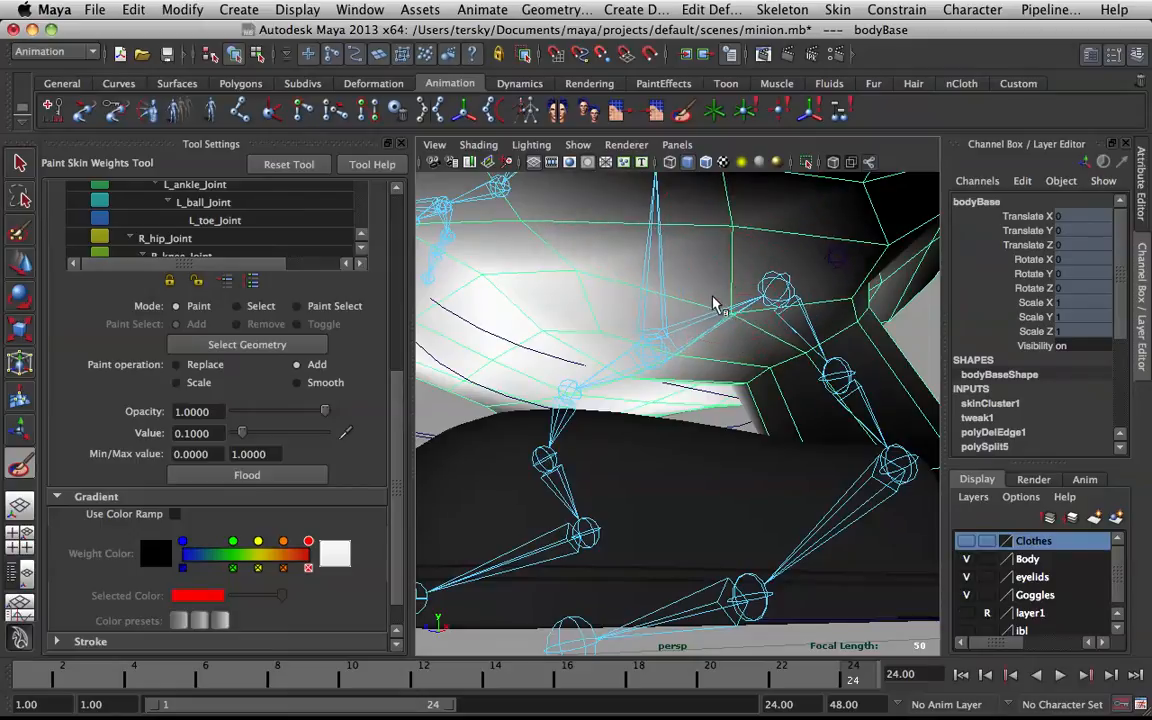
pyautogui.click(672, 348)
pyautogui.click(645, 373)
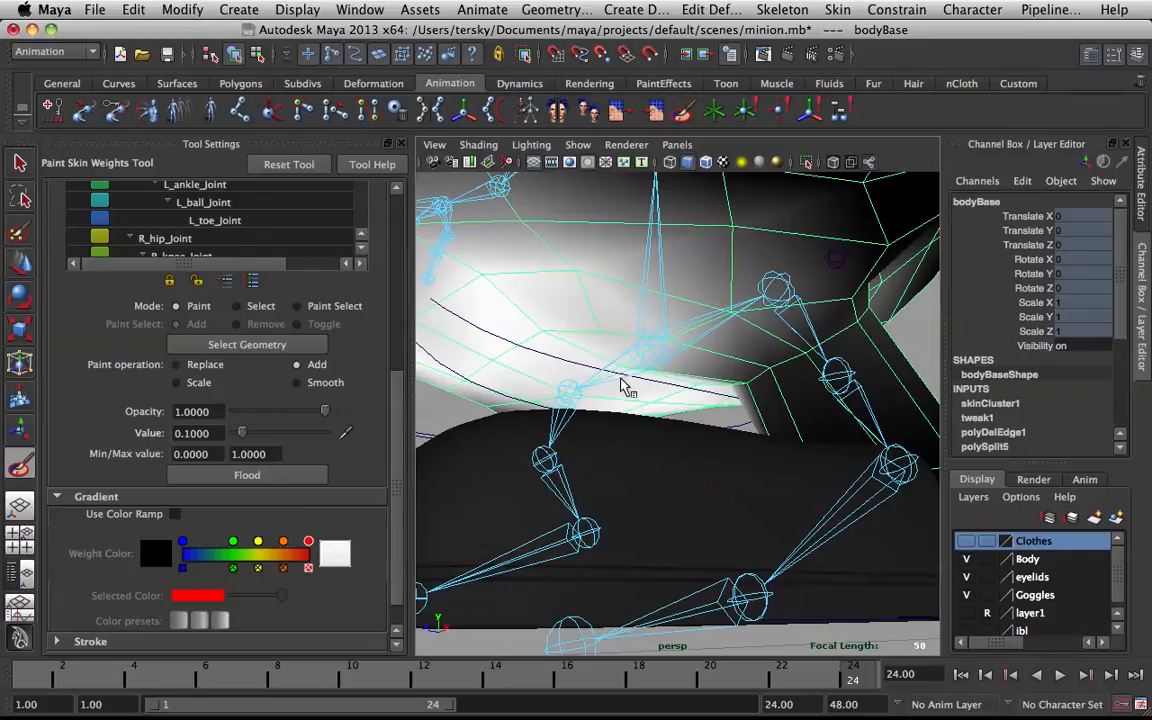
# Blend the root_Joint weight farther across and up the lower belly, checking the body from several angles
pyautogui.keyDown('alt'); pyautogui.moveTo(688, 276); pyautogui.dragTo(760, 268); pyautogui.keyUp('alt')
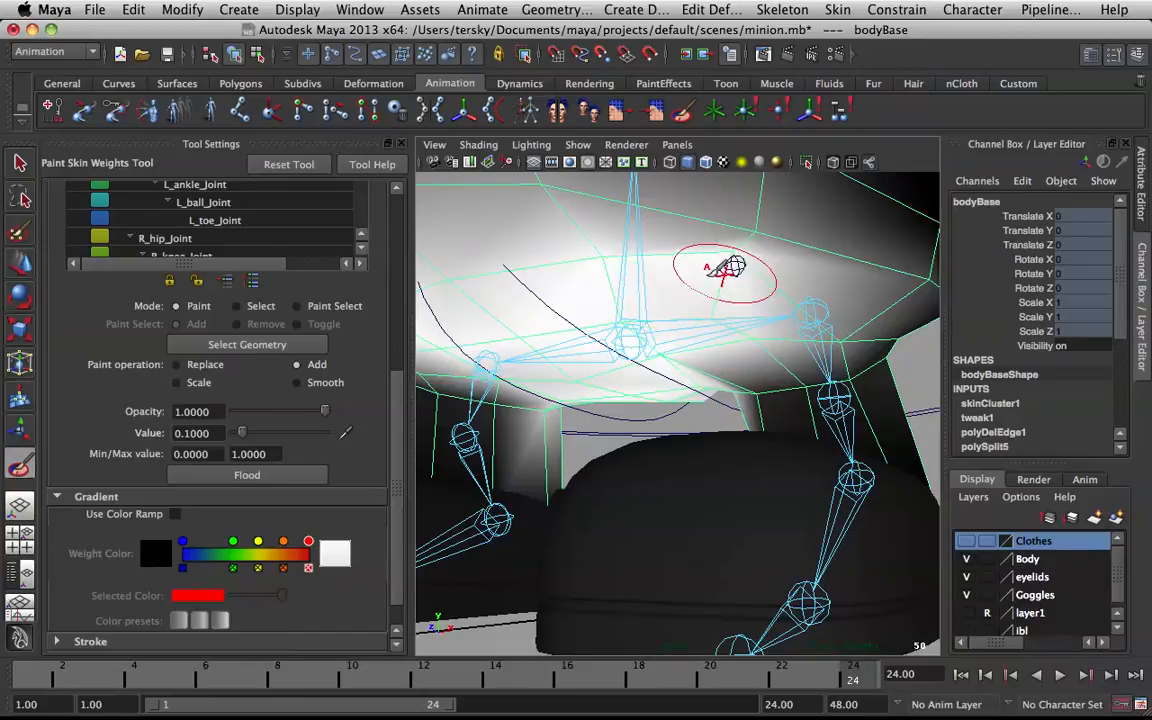
pyautogui.moveTo(727, 224)
pyautogui.keyDown('alt'); pyautogui.mouseDown()
pyautogui.moveTo(751, 249)
pyautogui.moveTo(812, 267)
pyautogui.moveTo(747, 252)
pyautogui.moveTo(788, 278)
pyautogui.moveTo(733, 309)
pyautogui.moveTo(700, 300)
pyautogui.moveTo(730, 352)
pyautogui.moveTo(751, 275)
pyautogui.moveTo(707, 261)
pyautogui.moveTo(656, 321)
pyautogui.moveTo(638, 323)
pyautogui.moveTo(795, 304)
pyautogui.mouseUp(); pyautogui.keyUp('alt')
pyautogui.keyDown('alt'); pyautogui.moveTo(872, 289); pyautogui.dragTo(874, 303); pyautogui.keyUp('alt')
pyautogui.keyDown('alt'); pyautogui.moveTo(874, 303); pyautogui.dragTo(790, 342, button='right'); pyautogui.keyUp('alt')
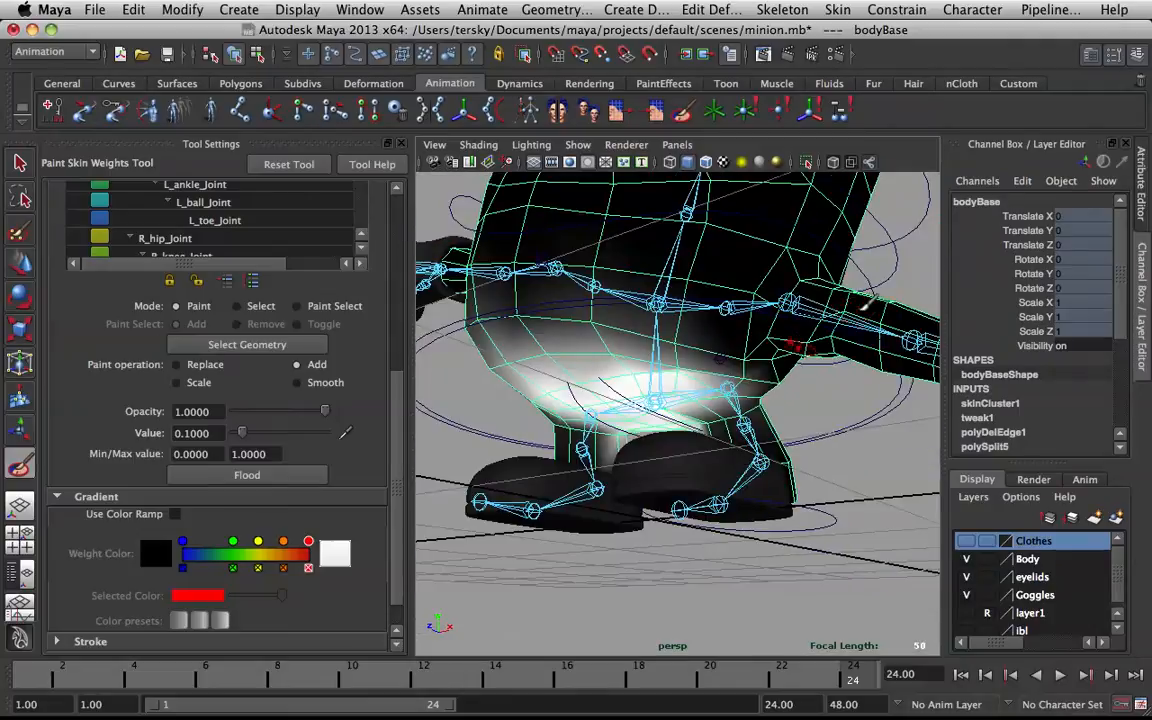
pyautogui.keyDown('alt'); pyautogui.moveTo(790, 342); pyautogui.dragTo(812, 373, button='middle'); pyautogui.keyUp('alt')
pyautogui.moveTo(812, 373)
pyautogui.keyDown('alt'); pyautogui.mouseDown()
pyautogui.moveTo(828, 366)
pyautogui.moveTo(790, 368)
pyautogui.mouseUp(); pyautogui.keyUp('alt')
pyautogui.keyDown('alt'); pyautogui.moveTo(790, 368); pyautogui.dragTo(814, 366, button='right'); pyautogui.keyUp('alt')
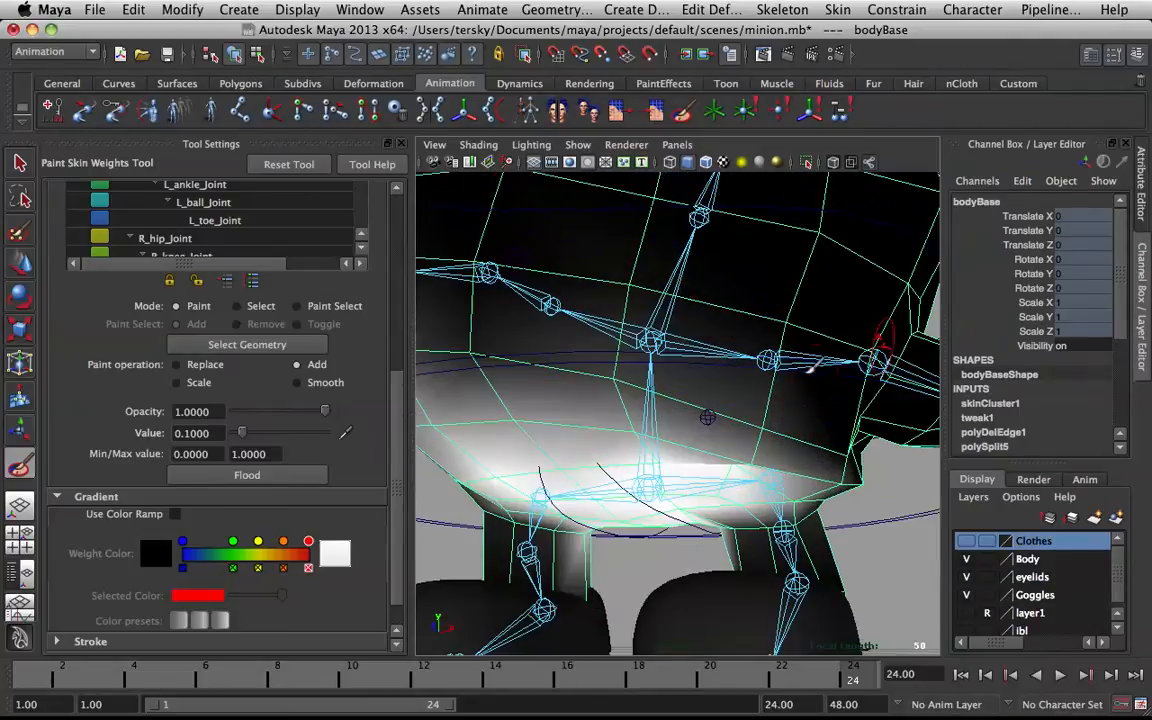
pyautogui.keyDown('alt'); pyautogui.moveTo(818, 368); pyautogui.dragTo(807, 375); pyautogui.keyUp('alt')
pyautogui.keyDown('alt'); pyautogui.moveTo(779, 432); pyautogui.dragTo(745, 426); pyautogui.keyUp('alt')
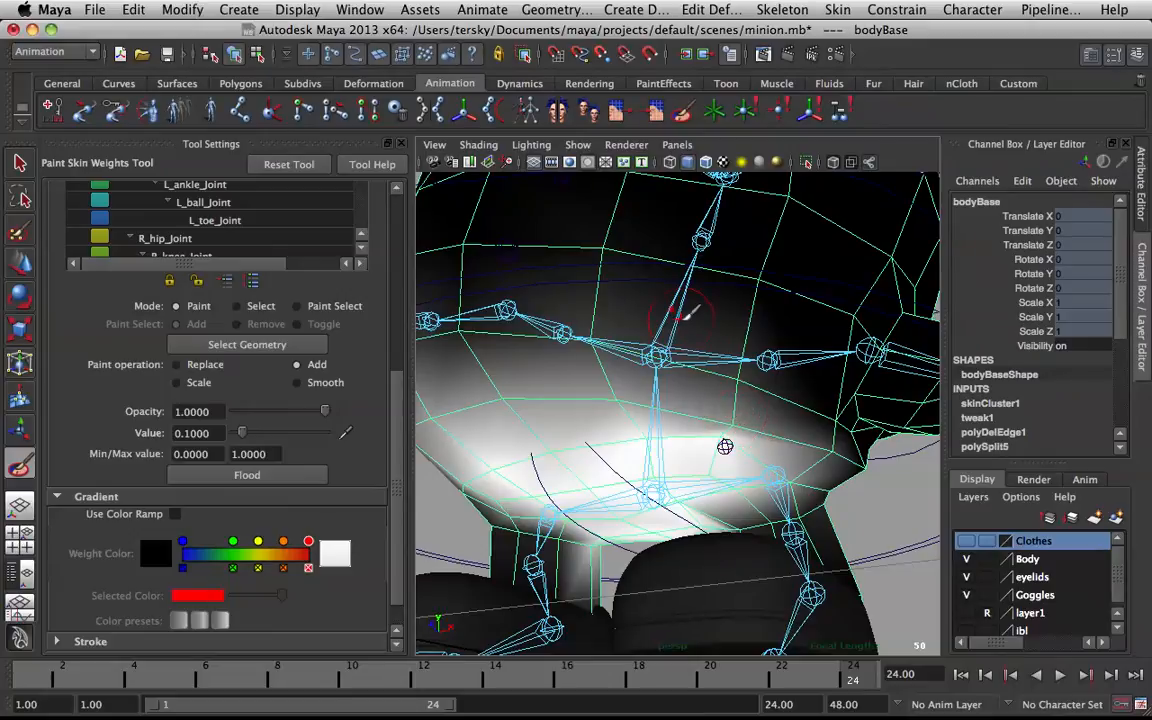
# Add spine1_Joint weight at value 0.1 to the lower belly vertices between the spine and left hip joint
pyautogui.moveTo(620, 290); pyautogui.dragTo(597, 264, button='right')
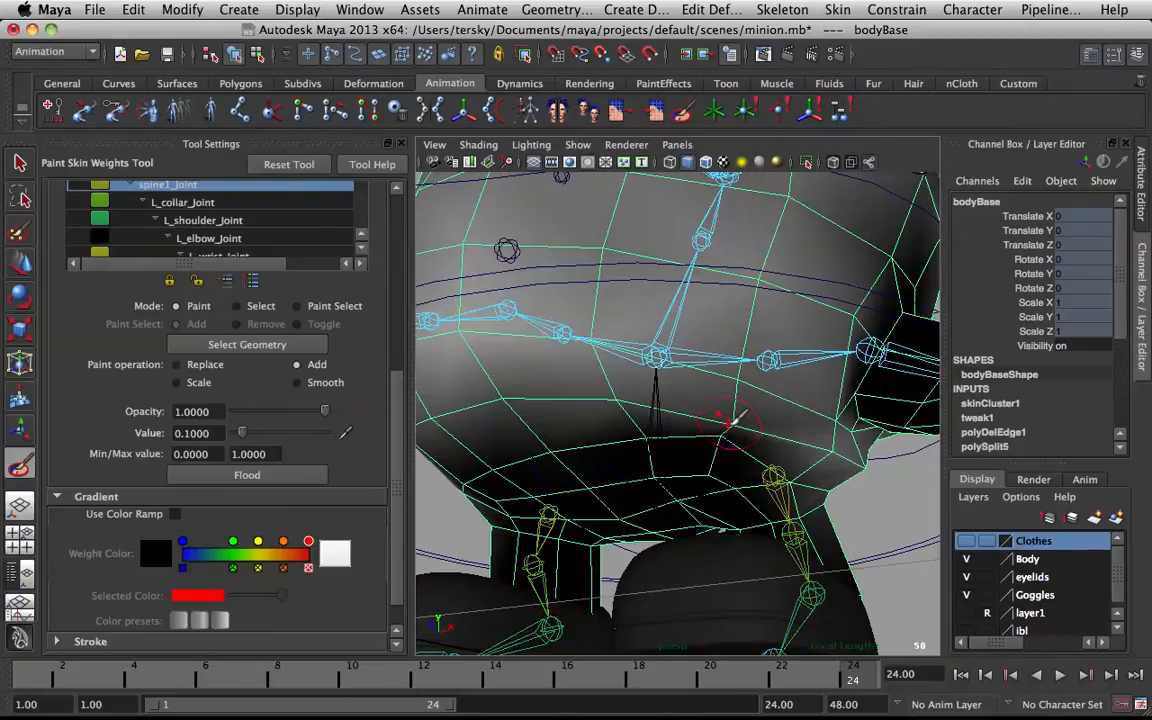
pyautogui.click(738, 385)
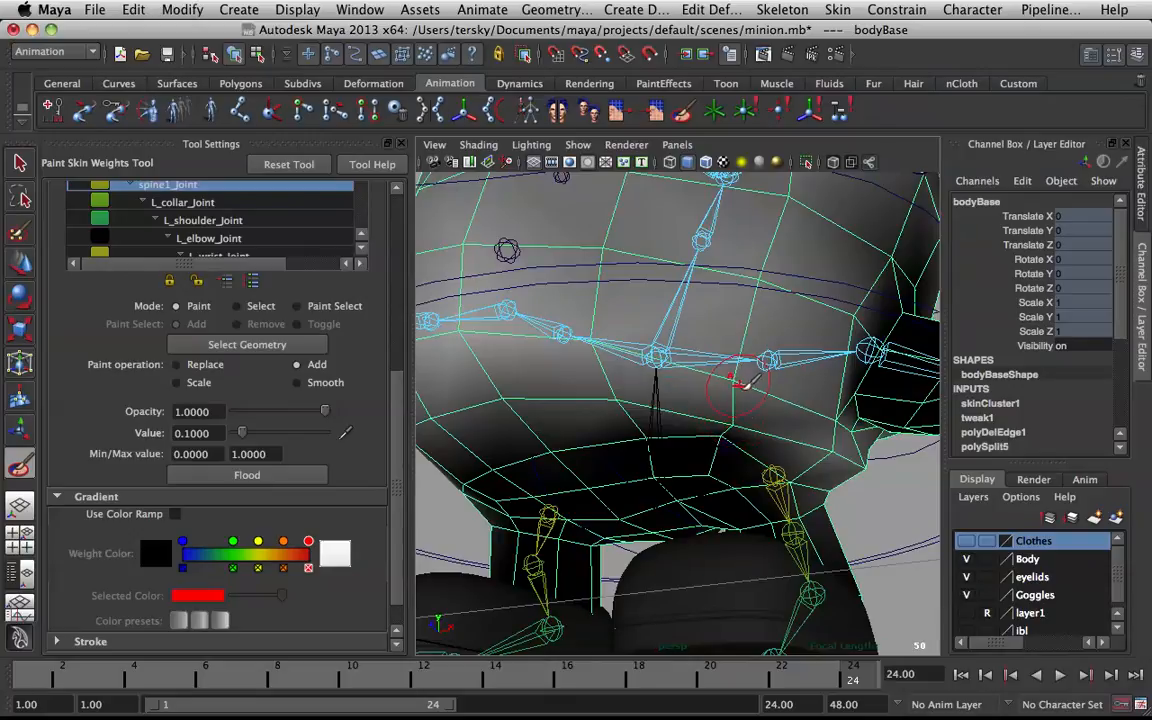
pyautogui.click(719, 437)
pyautogui.moveTo(722, 437)
pyautogui.mouseDown()
pyautogui.moveTo(673, 450)
pyautogui.moveTo(650, 442)
pyautogui.moveTo(713, 460)
pyautogui.mouseUp()
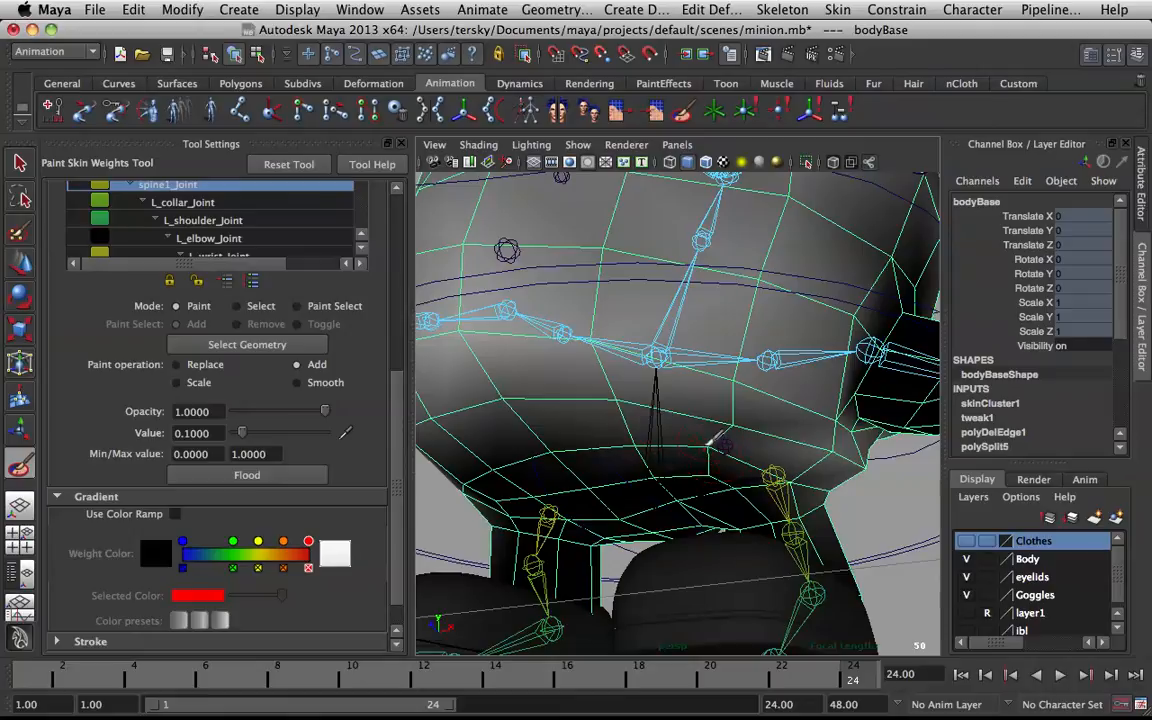
pyautogui.click(706, 445)
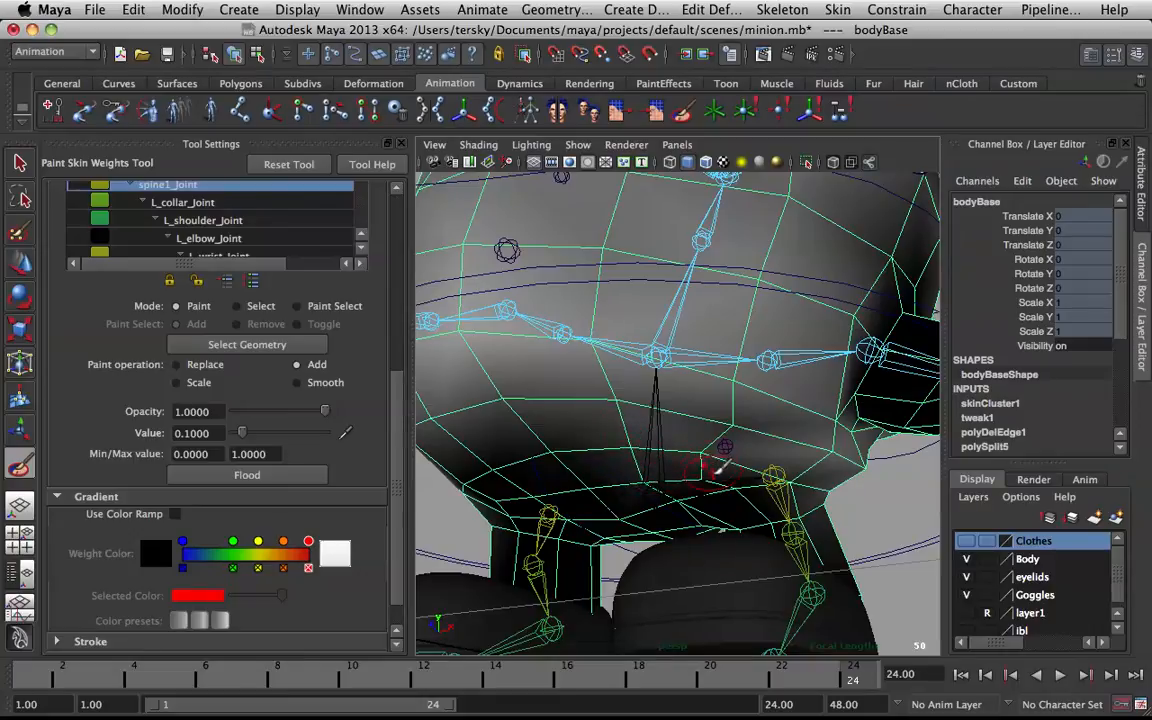
# Build up the spine1_Joint weight on the front of the belly just above the left hip joint
pyautogui.keyDown('alt'); pyautogui.moveTo(745, 453); pyautogui.dragTo(696, 455); pyautogui.keyUp('alt')
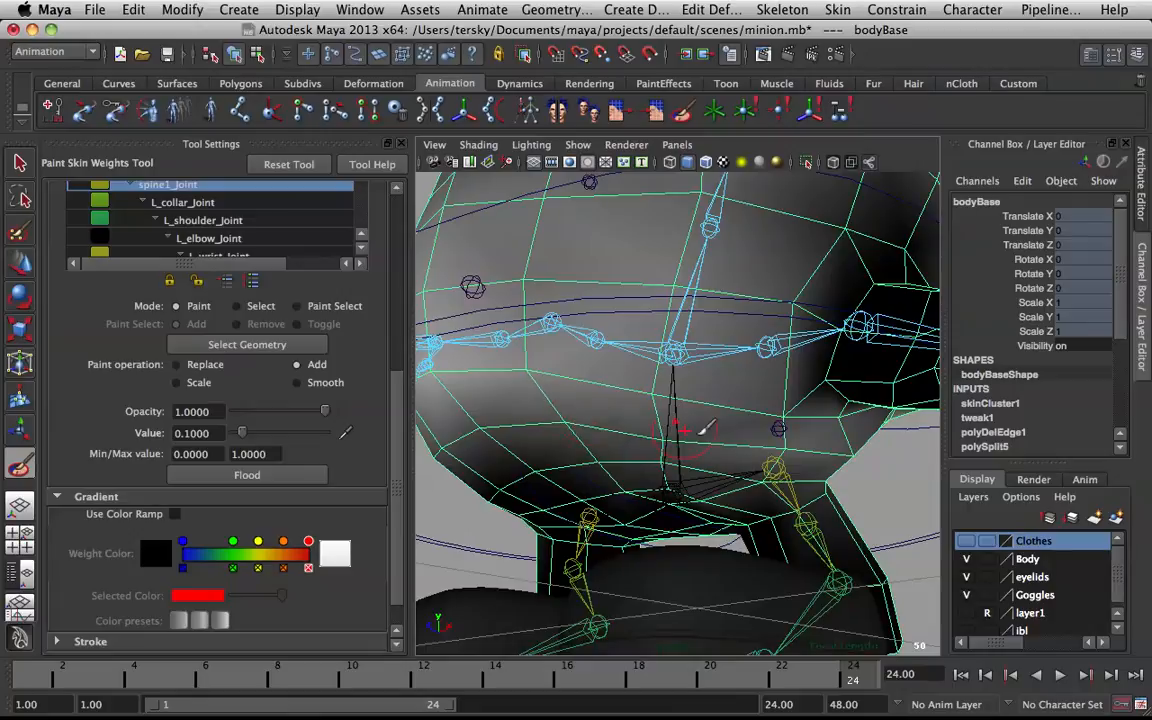
pyautogui.click(784, 406)
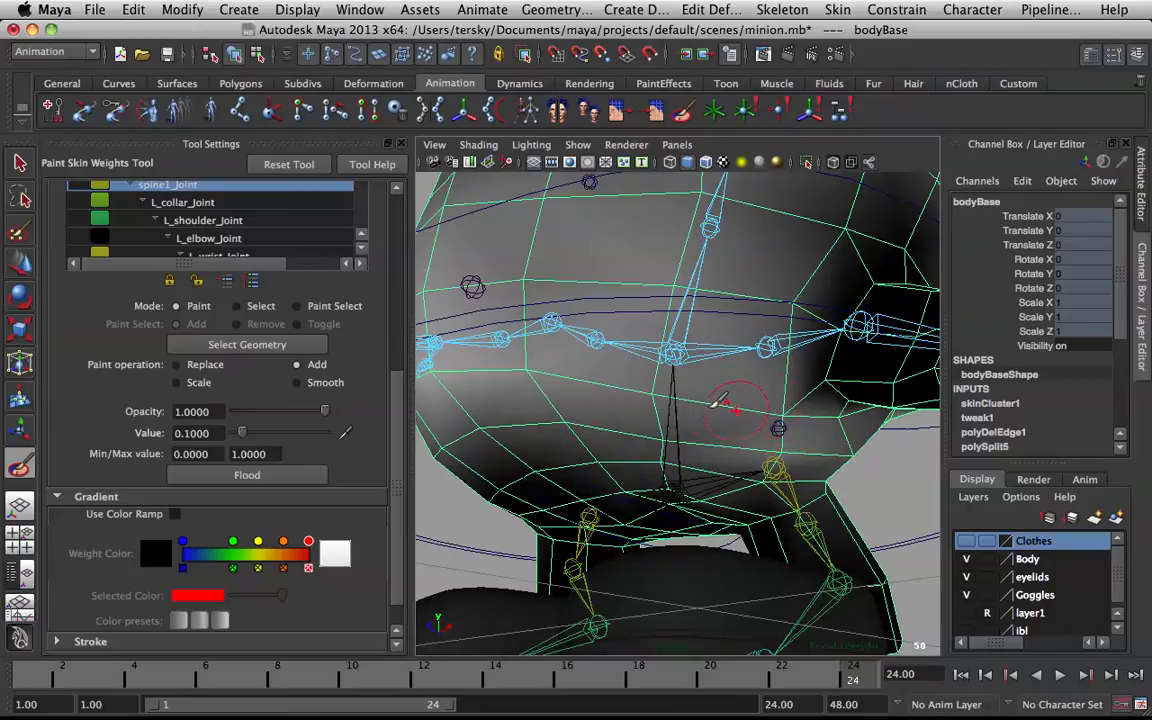
pyautogui.keyDown('alt'); pyautogui.moveTo(733, 404); pyautogui.dragTo(769, 406); pyautogui.keyUp('alt')
pyautogui.click(739, 442)
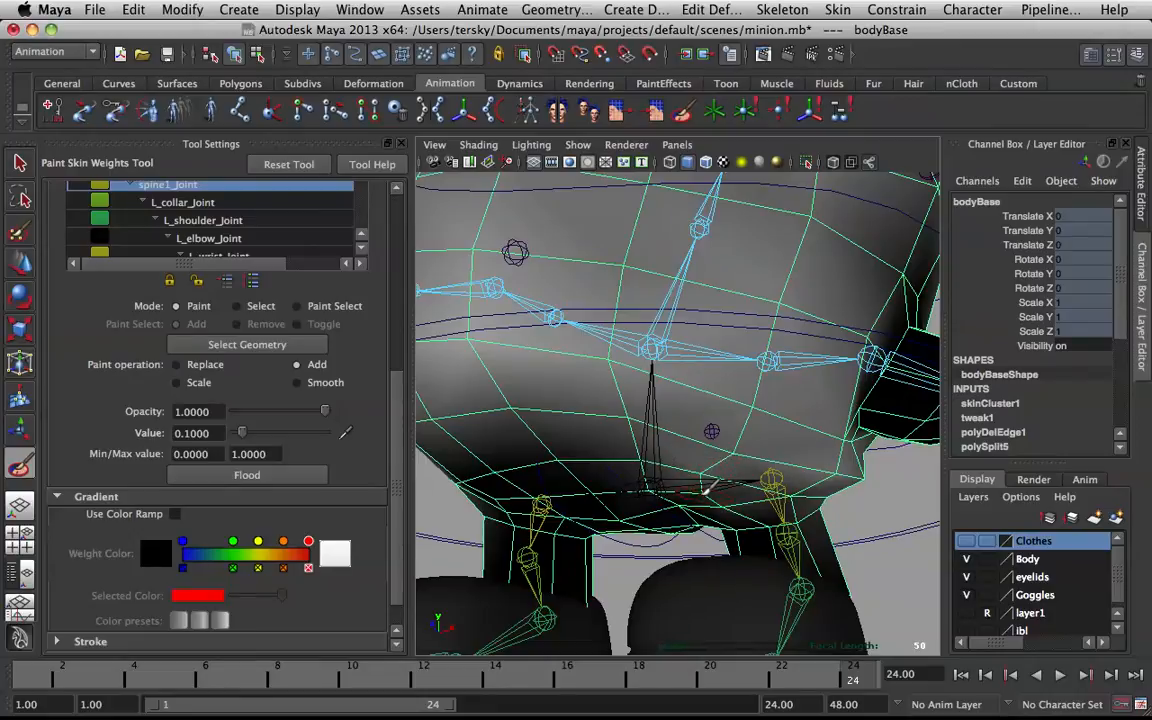
pyautogui.keyDown('alt'); pyautogui.moveTo(704, 488); pyautogui.dragTo(667, 452); pyautogui.keyUp('alt')
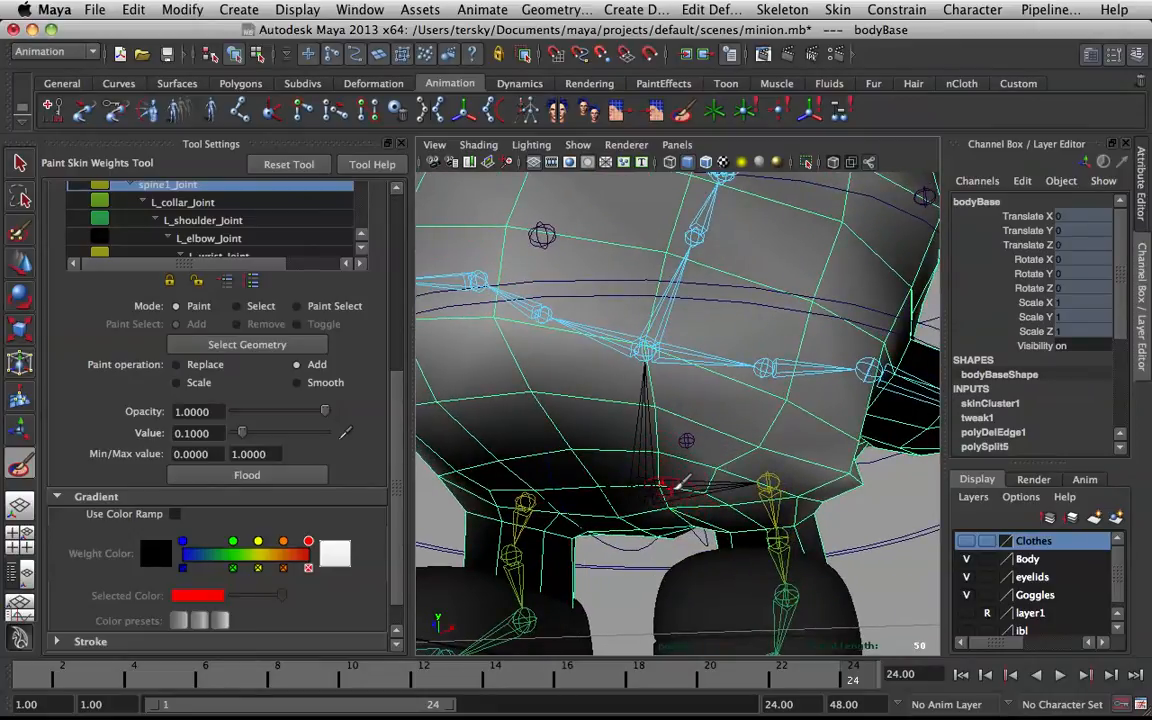
# Add spine1_Joint weight on the body's left rear side, between the arm and the top of the leg
pyautogui.press('f')
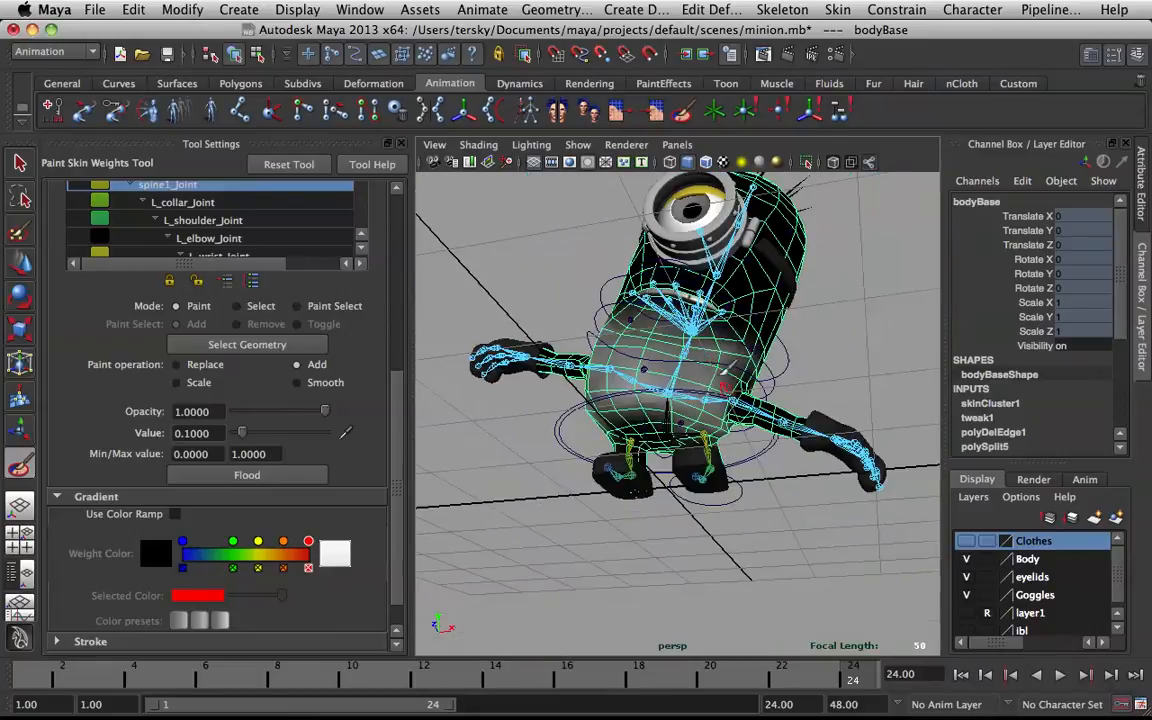
pyautogui.keyDown('alt'); pyautogui.moveTo(722, 371); pyautogui.dragTo(630, 395); pyautogui.keyUp('alt')
pyautogui.keyDown('alt'); pyautogui.moveTo(712, 381); pyautogui.dragTo(751, 380, button='right'); pyautogui.keyUp('alt')
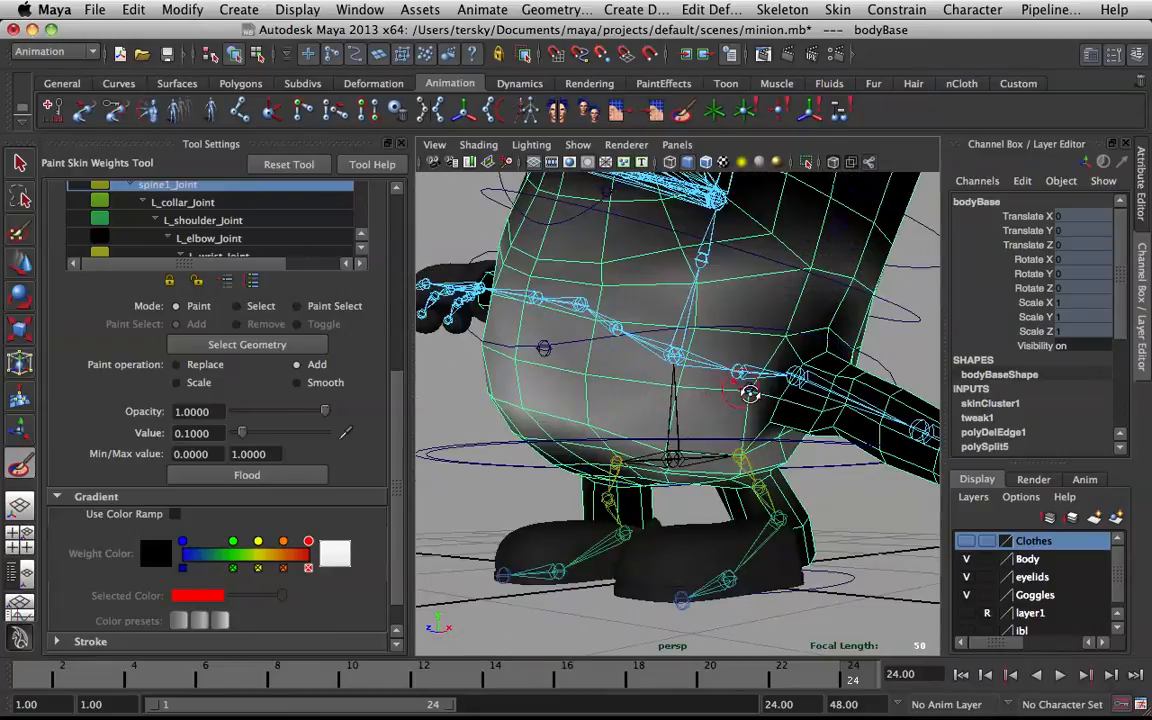
pyautogui.keyDown('alt'); pyautogui.moveTo(751, 380); pyautogui.dragTo(702, 291, button='middle'); pyautogui.keyUp('alt')
pyautogui.keyDown('alt'); pyautogui.moveTo(702, 291); pyautogui.dragTo(500, 288); pyautogui.keyUp('alt')
pyautogui.scroll(5, 622, 297)
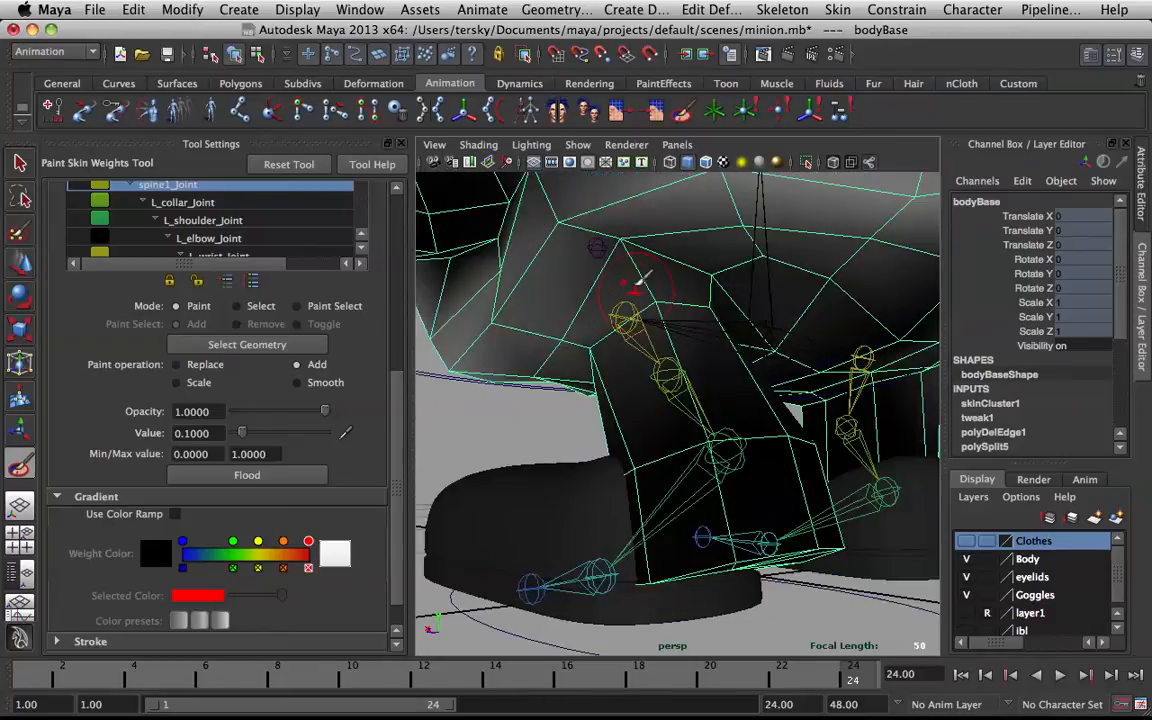
pyautogui.moveTo(569, 222)
pyautogui.mouseDown()
pyautogui.moveTo(597, 227)
pyautogui.moveTo(558, 252)
pyautogui.moveTo(591, 249)
pyautogui.mouseUp()
# Extend the spine1_Joint weight across the lower back above the left leg
pyautogui.scroll(-5, 596, 251)
pyautogui.keyDown('alt'); pyautogui.moveTo(606, 251); pyautogui.dragTo(627, 281, button='middle'); pyautogui.keyUp('alt')
pyautogui.scroll(5, 625, 282)
pyautogui.scroll(3, 630, 284)
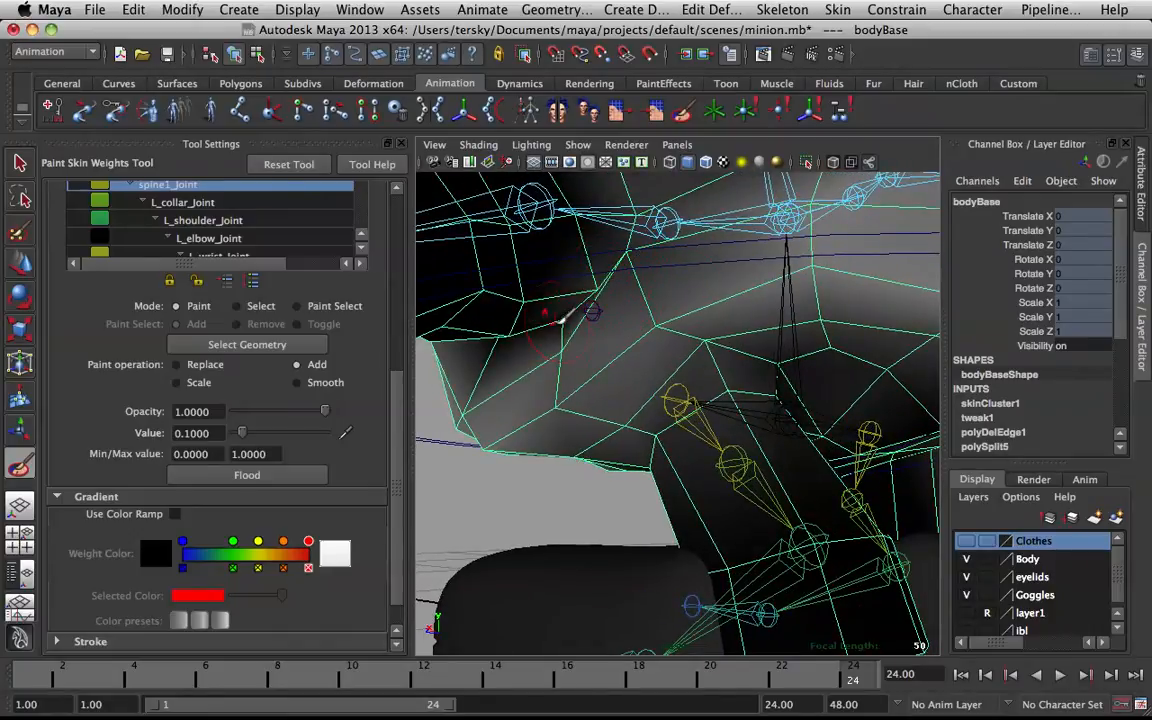
pyautogui.moveTo(722, 309)
pyautogui.keyDown('alt'); pyautogui.mouseDown()
pyautogui.moveTo(746, 318)
pyautogui.moveTo(761, 306)
pyautogui.moveTo(815, 328)
pyautogui.mouseUp(); pyautogui.keyUp('alt')
pyautogui.click(785, 355)
pyautogui.click(822, 338)
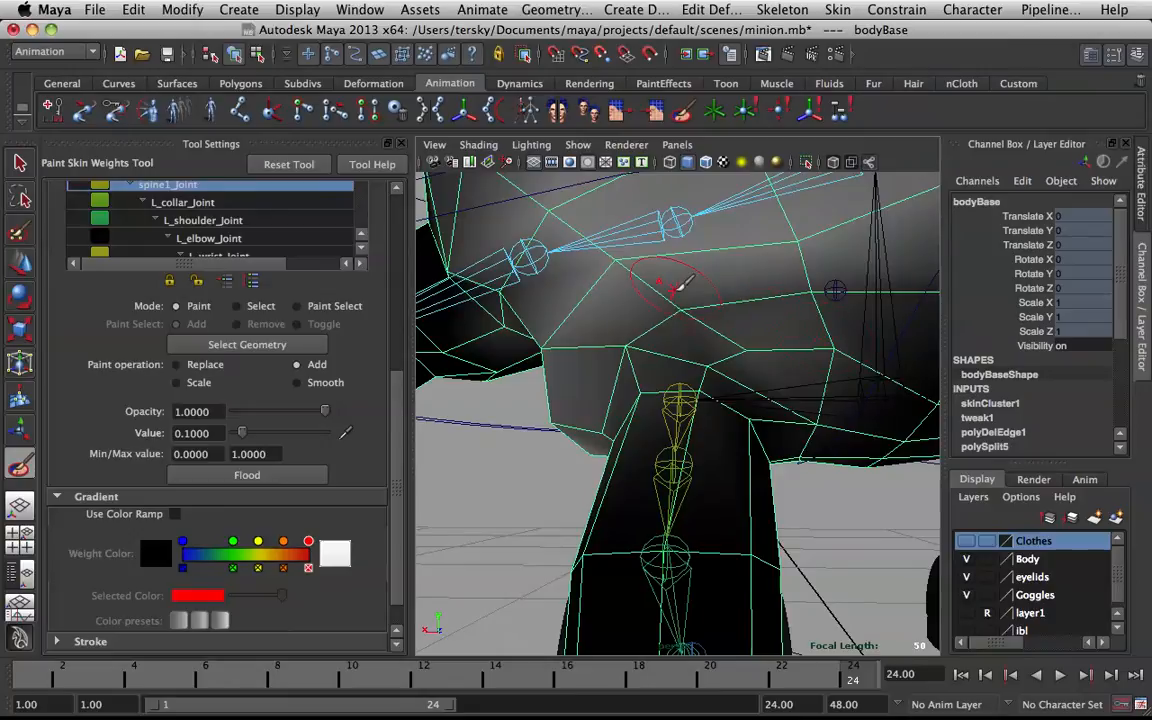
# Deselect the body and play back the keyed bend to examine how the left hip and lower back deform
pyautogui.moveTo(730, 372)
pyautogui.keyDown('alt'); pyautogui.mouseDown()
pyautogui.moveTo(775, 325)
pyautogui.moveTo(860, 311)
pyautogui.mouseUp(); pyautogui.keyUp('alt')
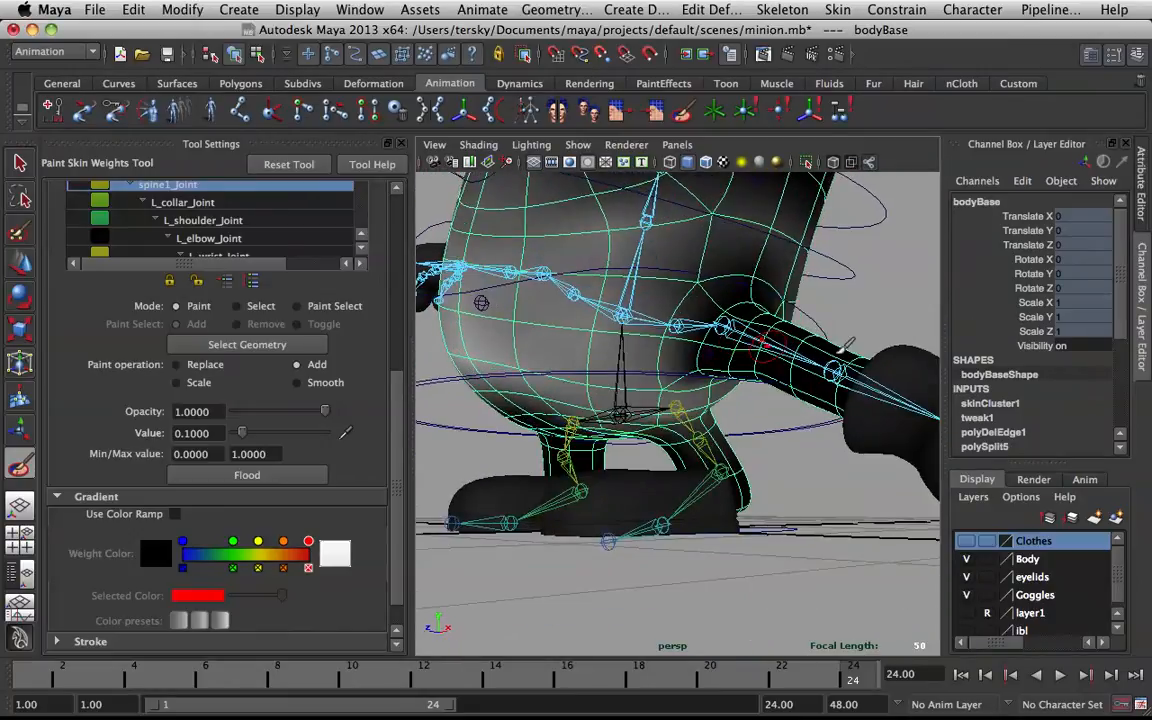
pyautogui.press('q')
pyautogui.click(866, 309)
pyautogui.keyDown('alt'); pyautogui.moveTo(866, 309); pyautogui.dragTo(620, 305, button='right'); pyautogui.keyUp('alt')
pyautogui.keyDown('alt'); pyautogui.moveTo(643, 334); pyautogui.dragTo(686, 345); pyautogui.keyUp('alt')
pyautogui.moveTo(818, 676); pyautogui.dragTo(866, 687)
pyautogui.keyDown('alt'); pyautogui.moveTo(818, 463); pyautogui.dragTo(652, 328, button='right'); pyautogui.keyUp('alt')
pyautogui.keyDown('alt'); pyautogui.moveTo(652, 328); pyautogui.dragTo(469, 323); pyautogui.keyUp('alt')
pyautogui.scroll(5, 738, 346)
pyautogui.scroll(5, 625, 331)
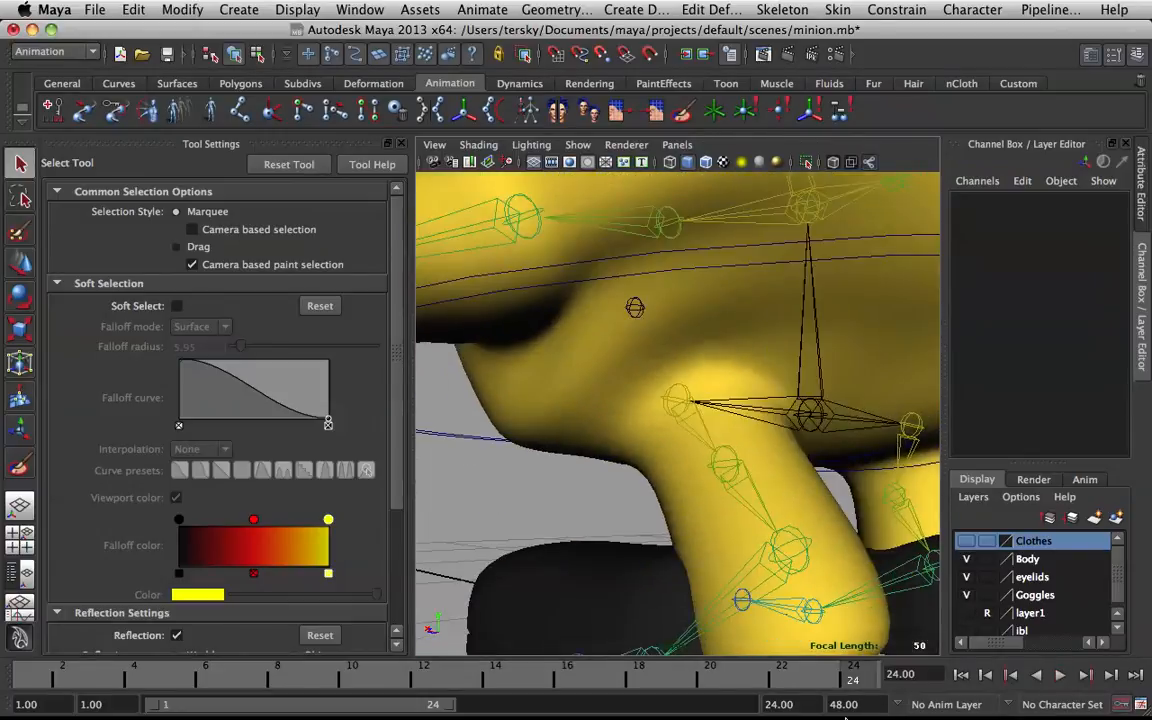
pyautogui.hotkey('alt', 'v')
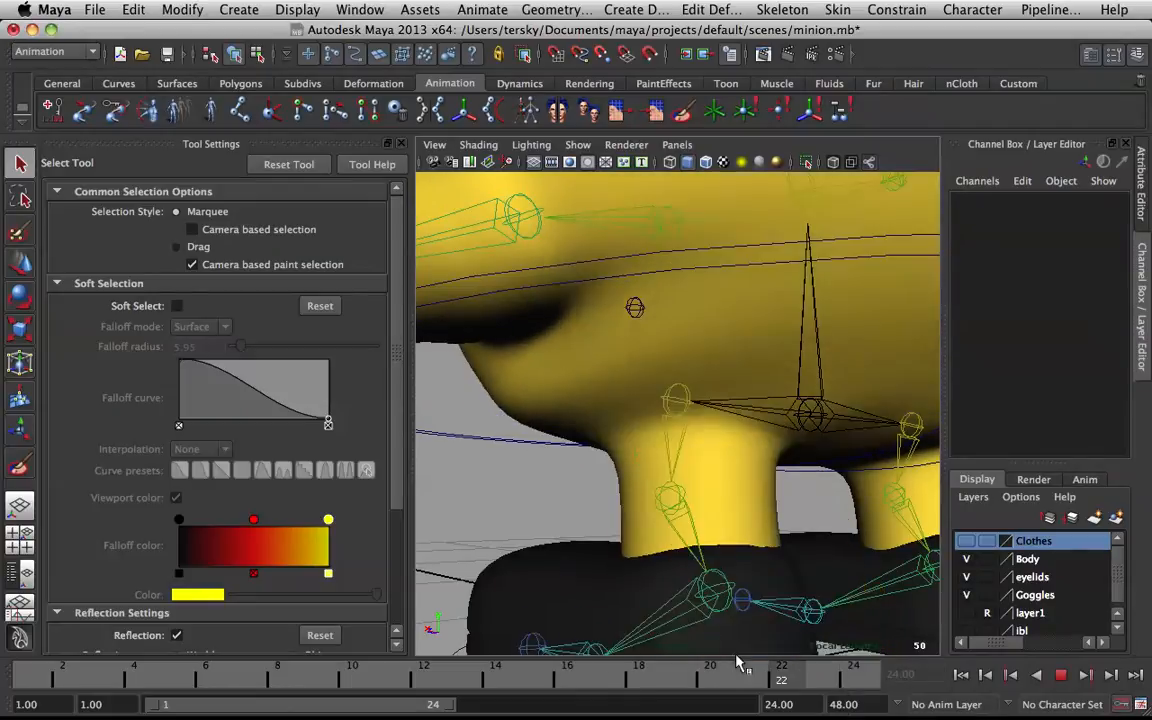
pyautogui.hotkey('alt', 'v')
# Reopen Paint Skin Weights on the body and replace the L_hip_Joint weight with 0 on the area above the left leg
pyautogui.click(655, 270)
pyautogui.rightClick(723, 291)
pyautogui.click(618, 269)
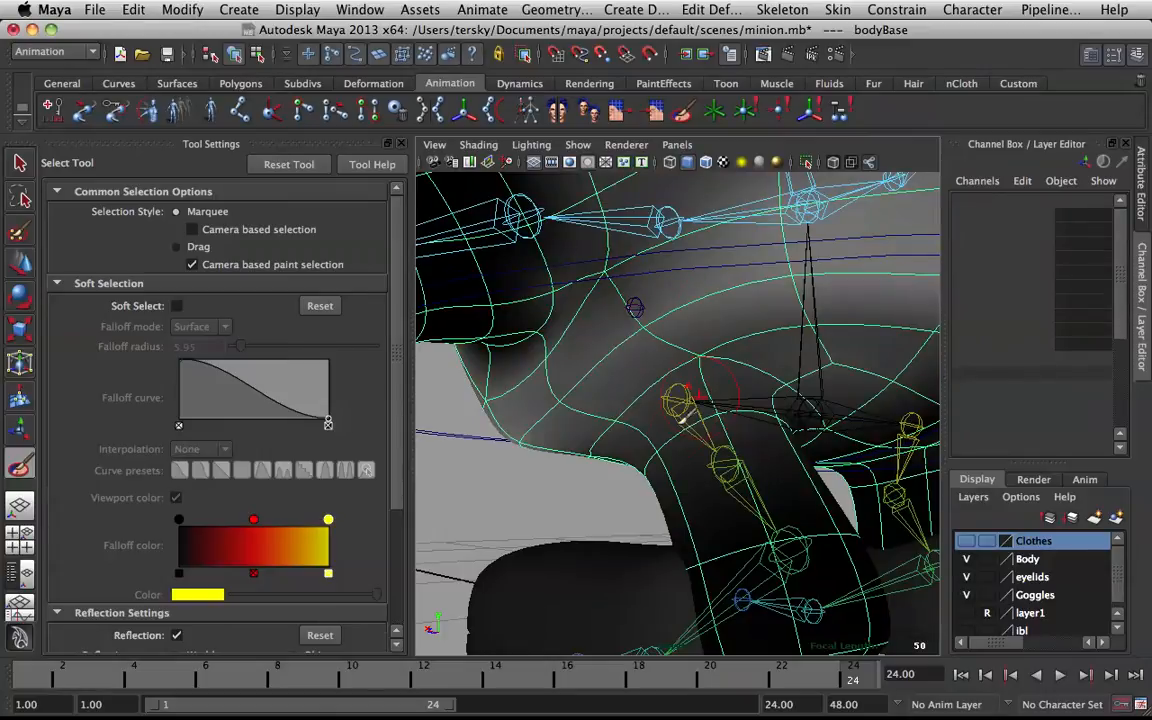
pyautogui.moveTo(681, 427)
pyautogui.mouseDown(button='right')
pyautogui.moveTo(597, 404)
pyautogui.moveTo(665, 302)
pyautogui.mouseUp(button='right')
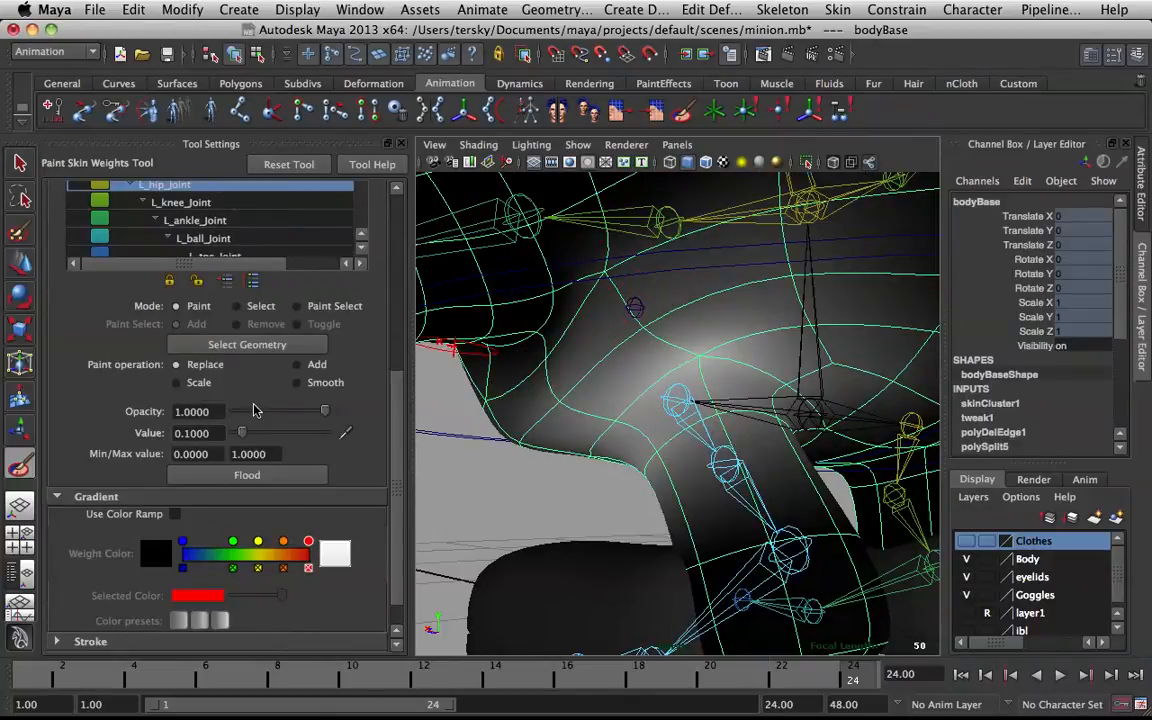
pyautogui.click(615, 262)
pyautogui.moveTo(770, 212); pyautogui.dragTo(800, 214)
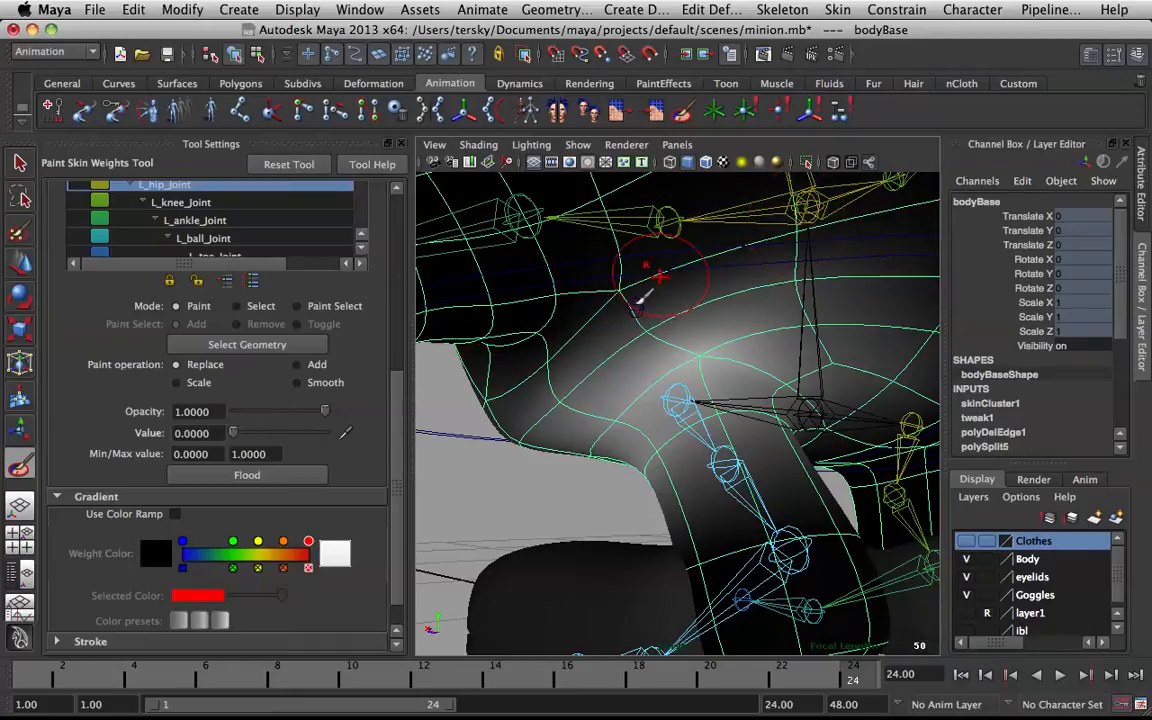
pyautogui.moveTo(727, 286)
pyautogui.keyDown('alt'); pyautogui.mouseDown()
pyautogui.moveTo(758, 266)
pyautogui.moveTo(882, 275)
pyautogui.moveTo(835, 280)
pyautogui.mouseUp(); pyautogui.keyUp('alt')
pyautogui.click(788, 337)
pyautogui.click(787, 337)
pyautogui.moveTo(716, 356)
pyautogui.mouseDown()
pyautogui.moveTo(584, 407)
pyautogui.moveTo(661, 368)
pyautogui.moveTo(610, 318)
pyautogui.mouseUp()
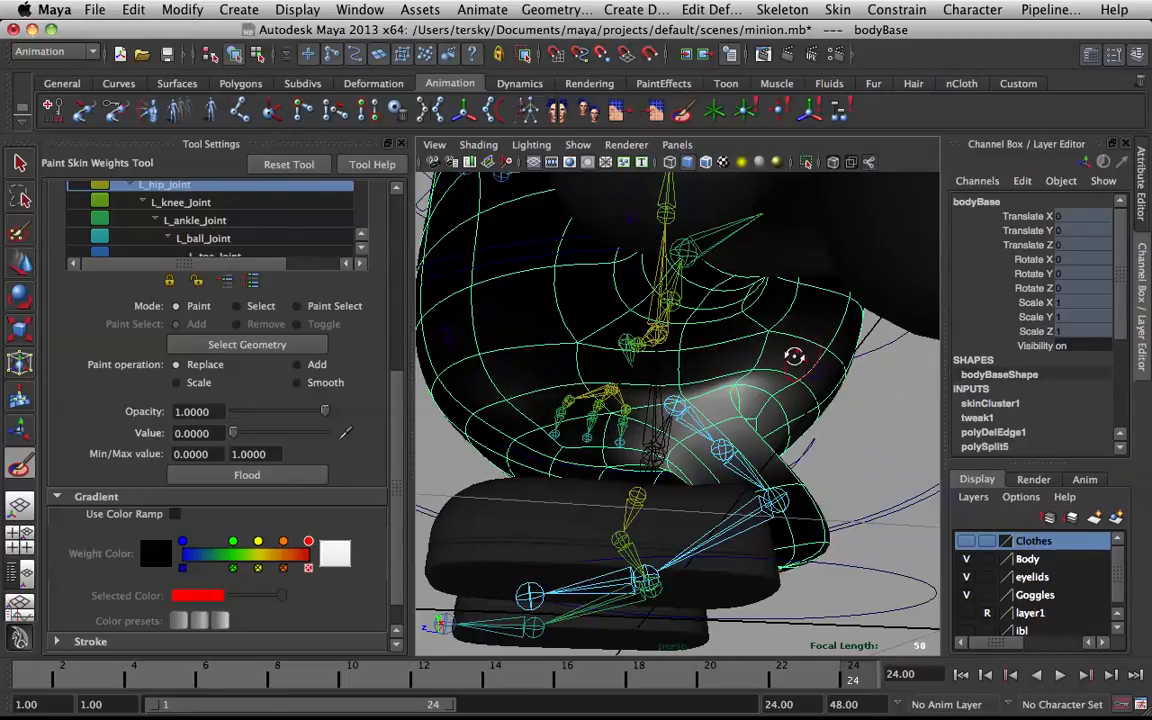
# Clear more L_hip_Joint weight across the lower back, from under the left arm to above the root joint
pyautogui.scroll(3, 790, 340)
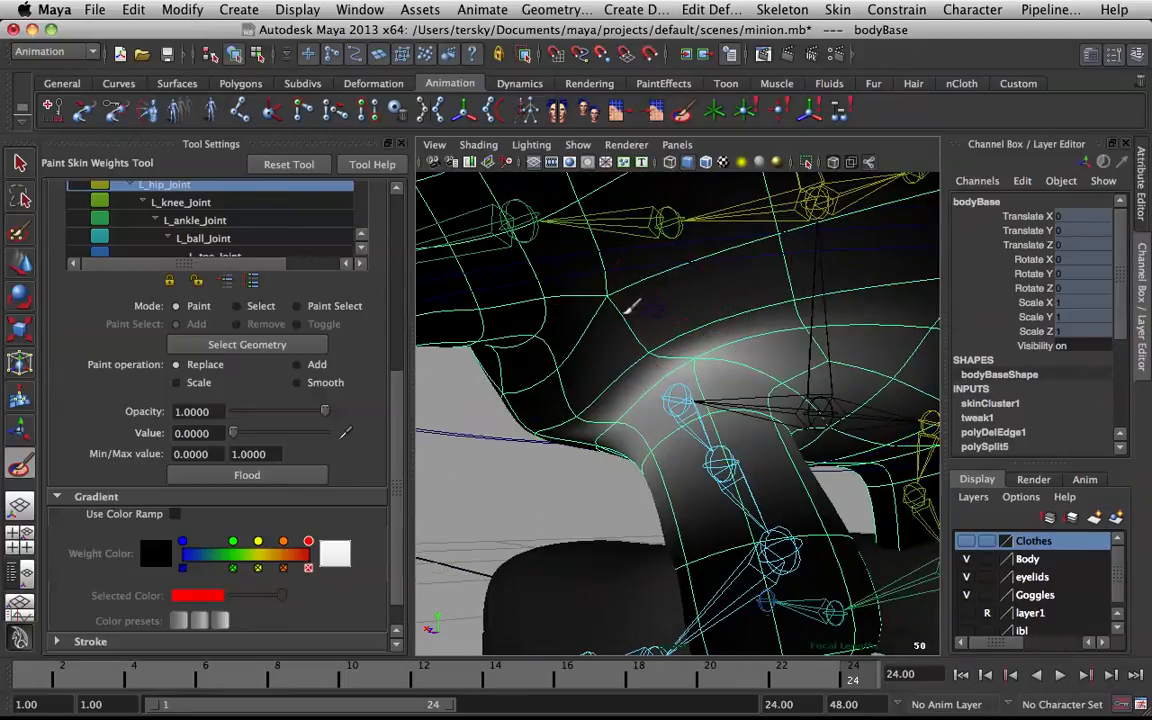
pyautogui.moveTo(596, 262)
pyautogui.mouseDown()
pyautogui.moveTo(780, 235)
pyautogui.moveTo(849, 266)
pyautogui.mouseUp()
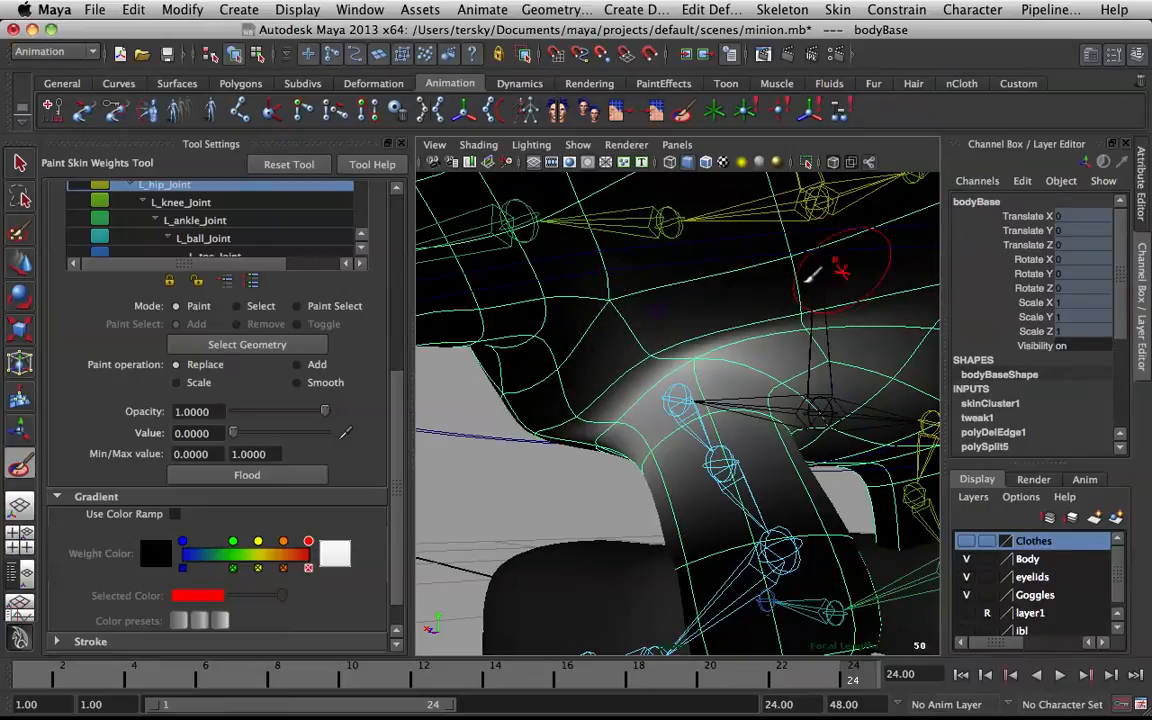
pyautogui.keyDown('alt'); pyautogui.moveTo(792, 281); pyautogui.dragTo(723, 265, button='middle'); pyautogui.keyUp('alt')
pyautogui.moveTo(597, 291); pyautogui.dragTo(468, 342)
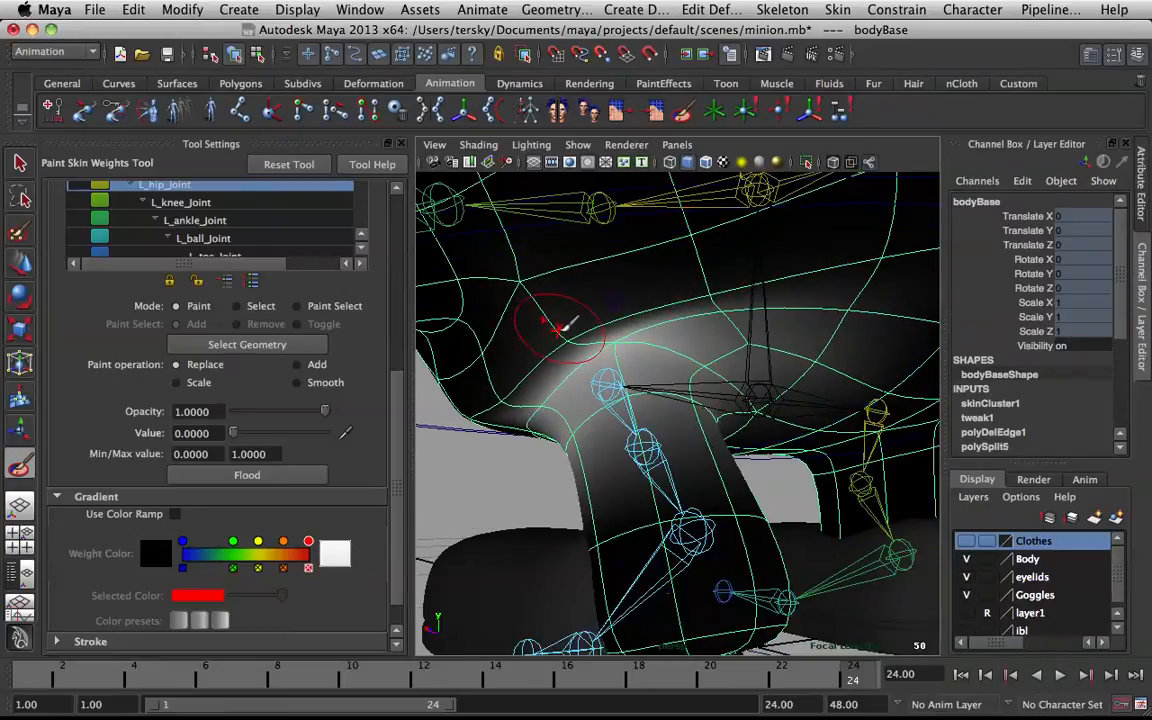
pyautogui.moveTo(560, 335)
pyautogui.mouseDown()
pyautogui.moveTo(540, 352)
pyautogui.moveTo(597, 363)
pyautogui.mouseUp()
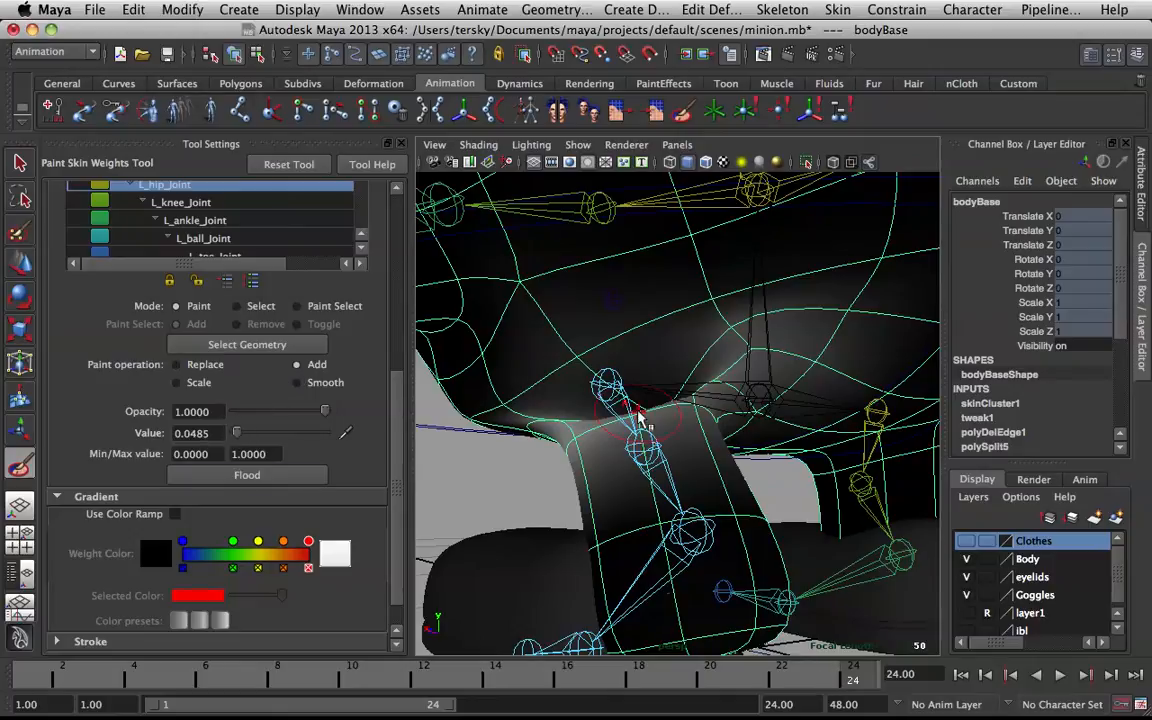
# Display the body unsmoothed, check the bend, and replace the L_hip_Joint weight with 0 on the vertex between hip and root
pyautogui.press('1')
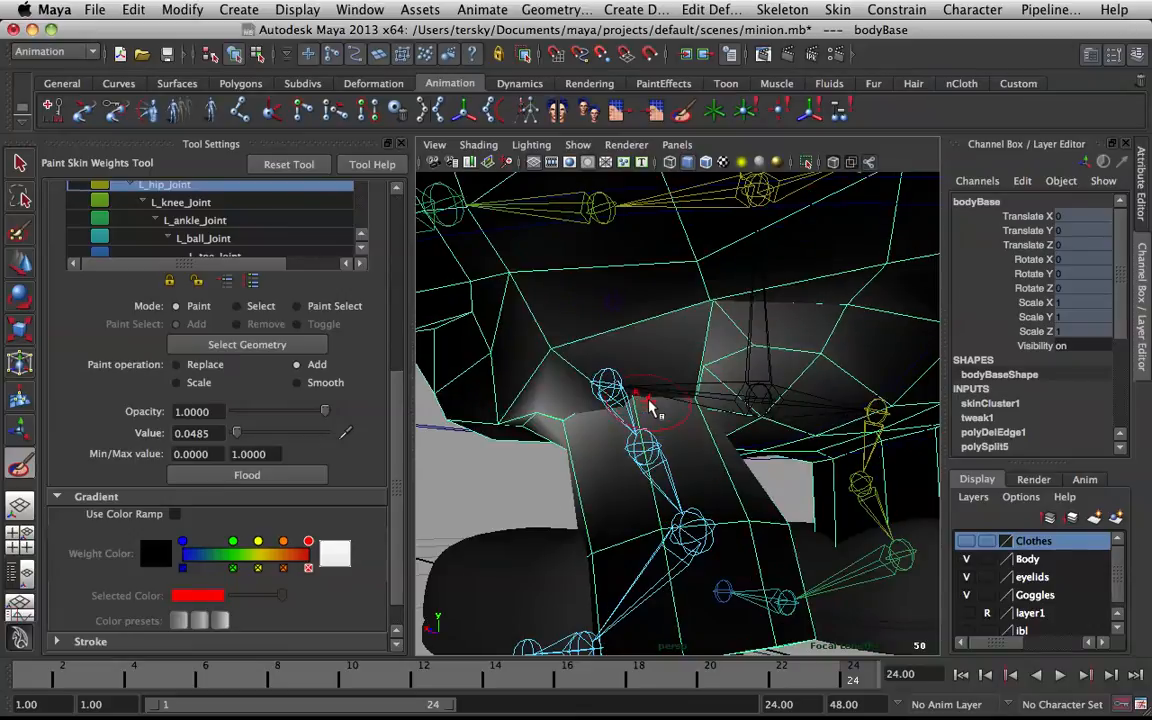
pyautogui.moveTo(749, 682); pyautogui.dragTo(687, 675)
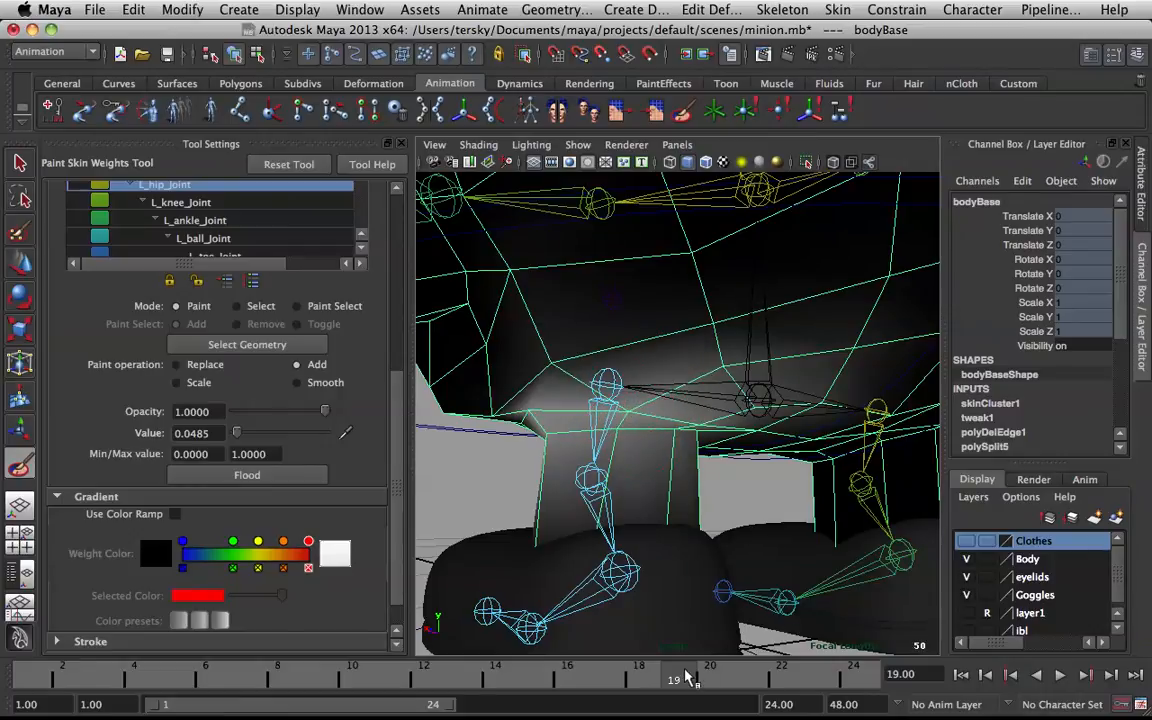
pyautogui.hotkey('alt', 'v')
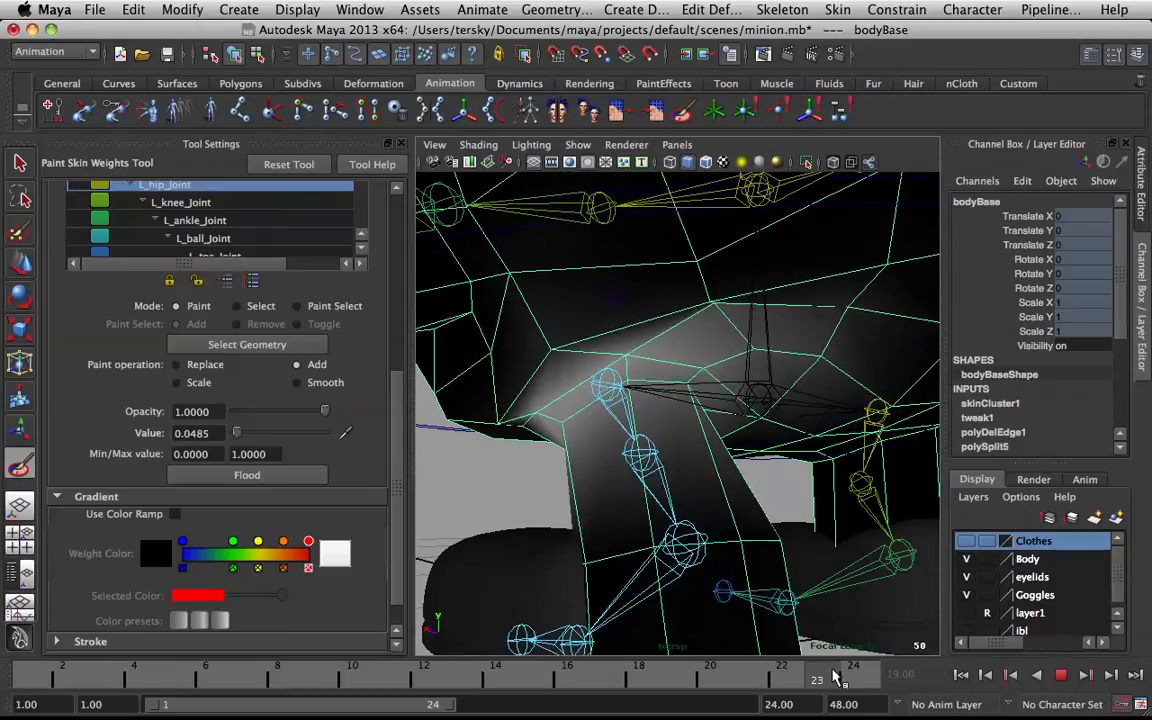
pyautogui.hotkey('alt', 'v')
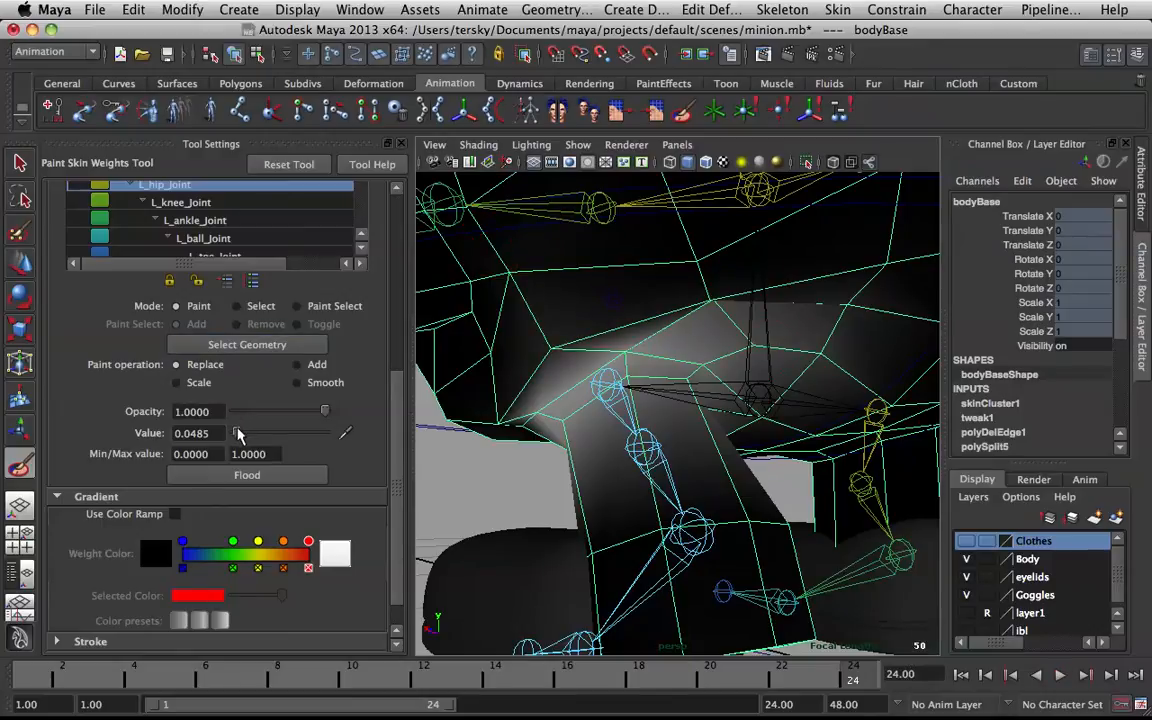
pyautogui.click(723, 305)
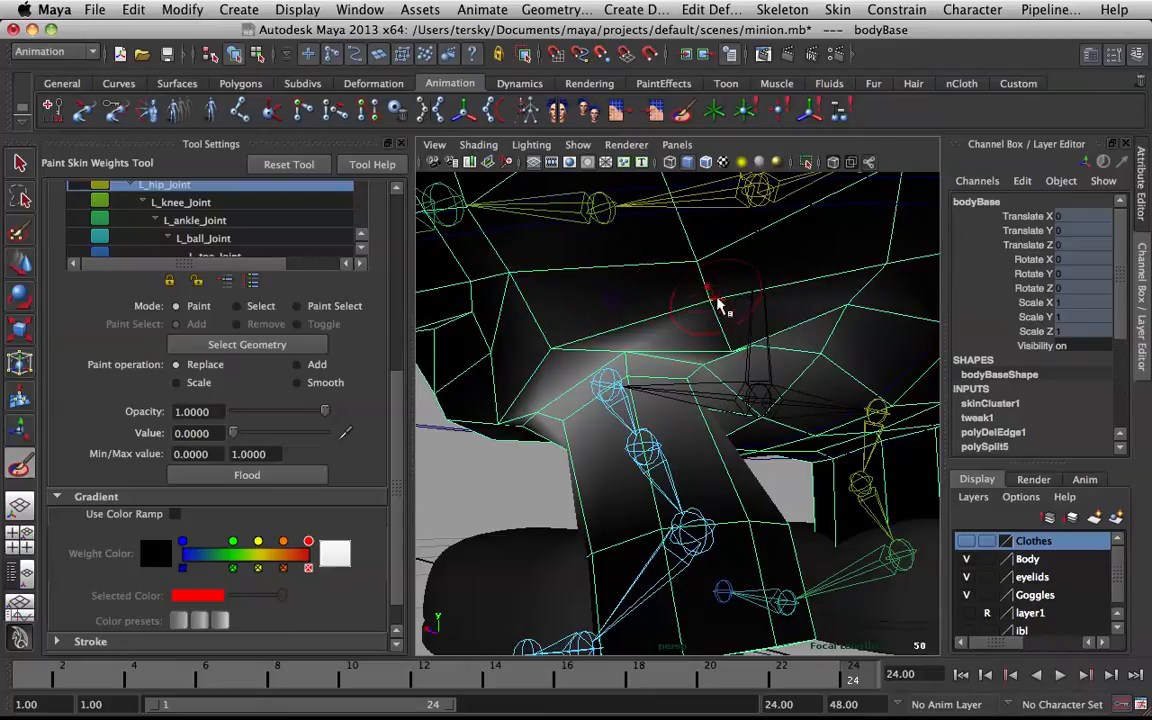
pyautogui.moveTo(689, 303)
pyautogui.keyDown('alt'); pyautogui.mouseDown()
pyautogui.moveTo(650, 262)
pyautogui.moveTo(747, 294)
pyautogui.moveTo(708, 318)
pyautogui.moveTo(656, 321)
pyautogui.moveTo(752, 298)
pyautogui.mouseUp(); pyautogui.keyUp('alt')
# Add L_hip_Joint weight at values 0.0485 and 0.0583 to the vertices behind the top of the left leg
pyautogui.click(297, 365)
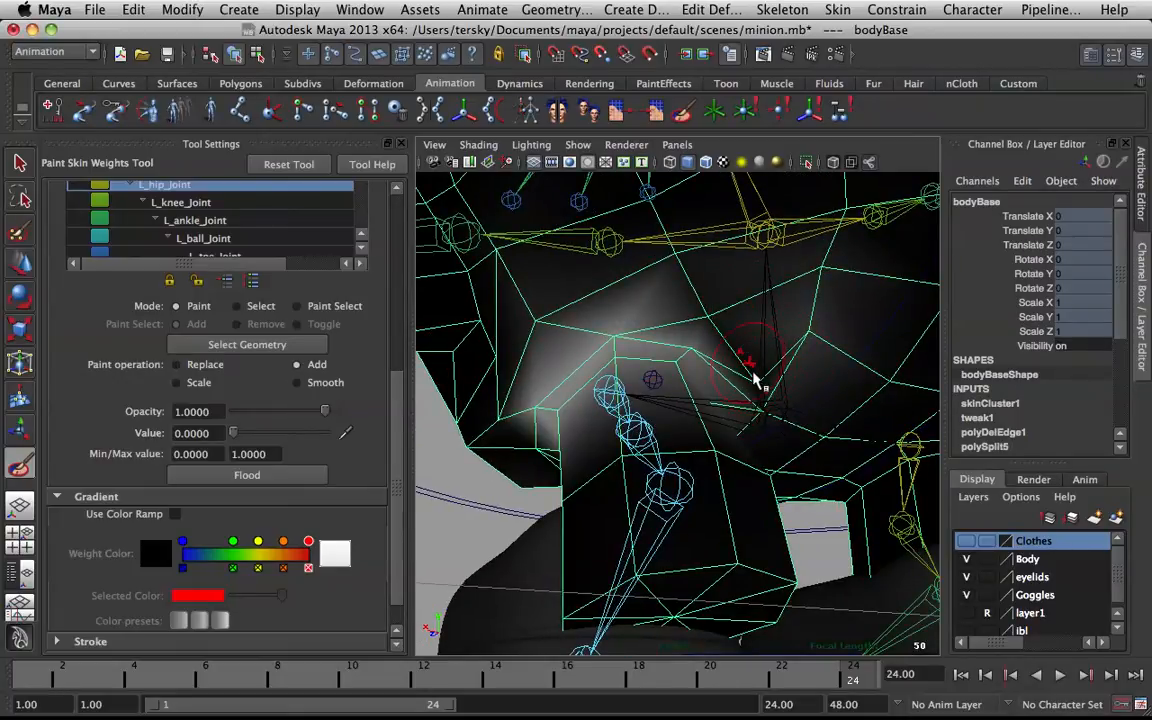
pyautogui.moveTo(745, 333)
pyautogui.keyDown('alt'); pyautogui.mouseDown()
pyautogui.moveTo(753, 391)
pyautogui.moveTo(771, 360)
pyautogui.moveTo(758, 342)
pyautogui.moveTo(812, 411)
pyautogui.moveTo(836, 406)
pyautogui.moveTo(793, 413)
pyautogui.mouseUp(); pyautogui.keyUp('alt')
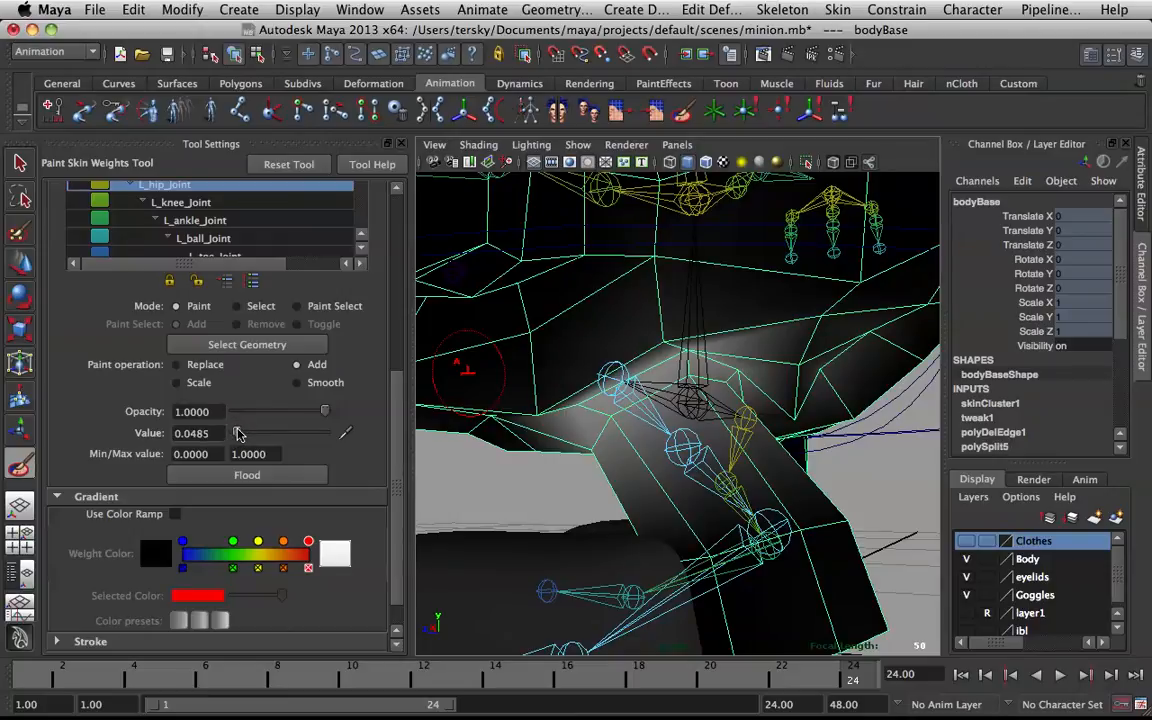
pyautogui.click(797, 405)
pyautogui.click(798, 391)
pyautogui.click(805, 358)
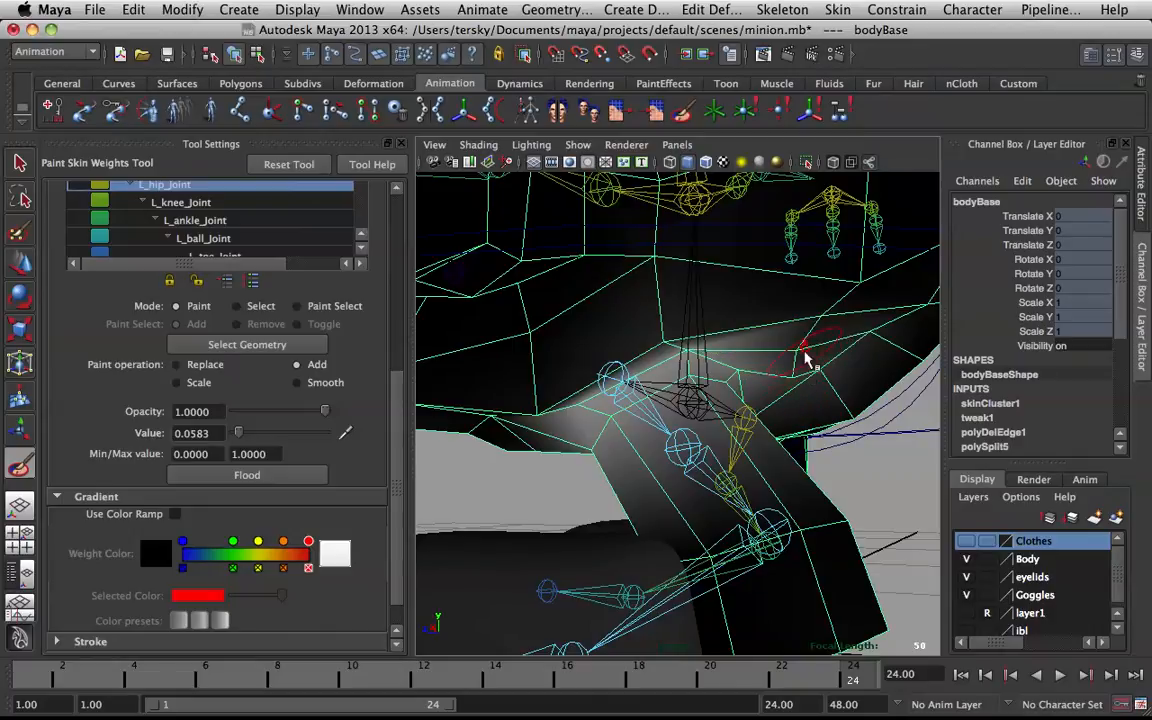
# Build up L_hip_Joint weight at value 0.0583 on the vertices at the front side of the left hip
pyautogui.keyDown('alt'); pyautogui.moveTo(735, 395); pyautogui.dragTo(713, 298); pyautogui.keyUp('alt')
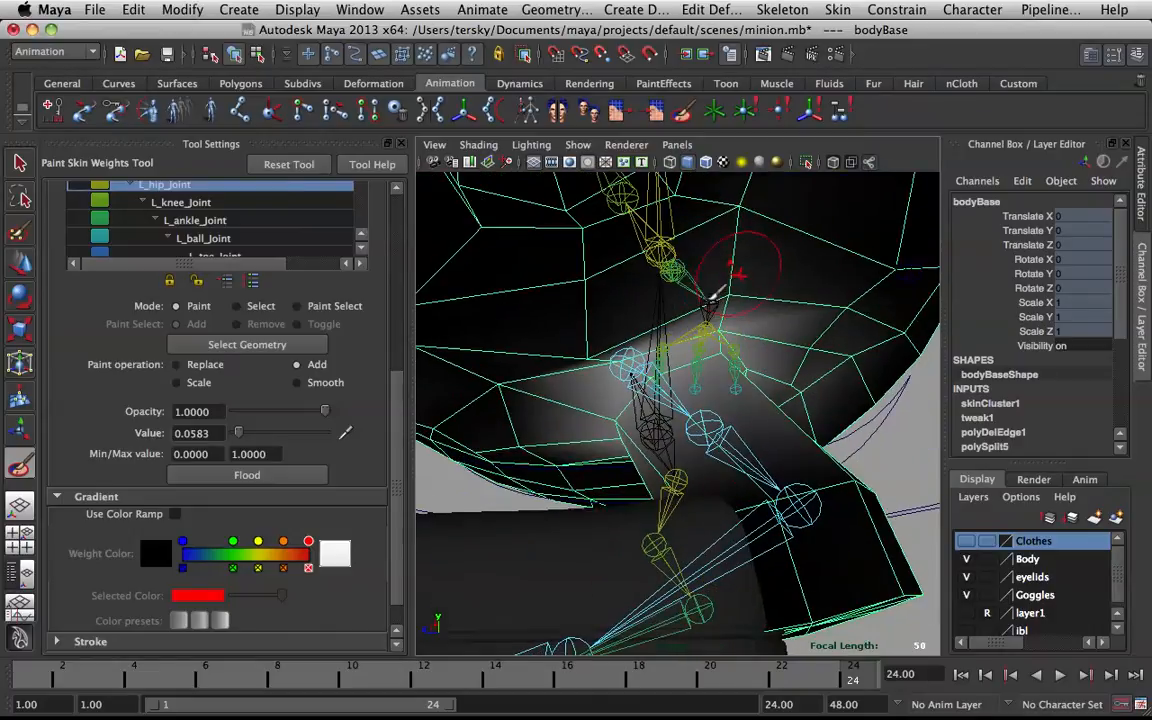
pyautogui.click(584, 350)
pyautogui.click(586, 341)
pyautogui.click(585, 336)
pyautogui.click(586, 336)
pyautogui.moveTo(584, 336)
pyautogui.keyDown('alt'); pyautogui.mouseDown()
pyautogui.moveTo(733, 355)
pyautogui.moveTo(668, 380)
pyautogui.mouseUp(); pyautogui.keyUp('alt')
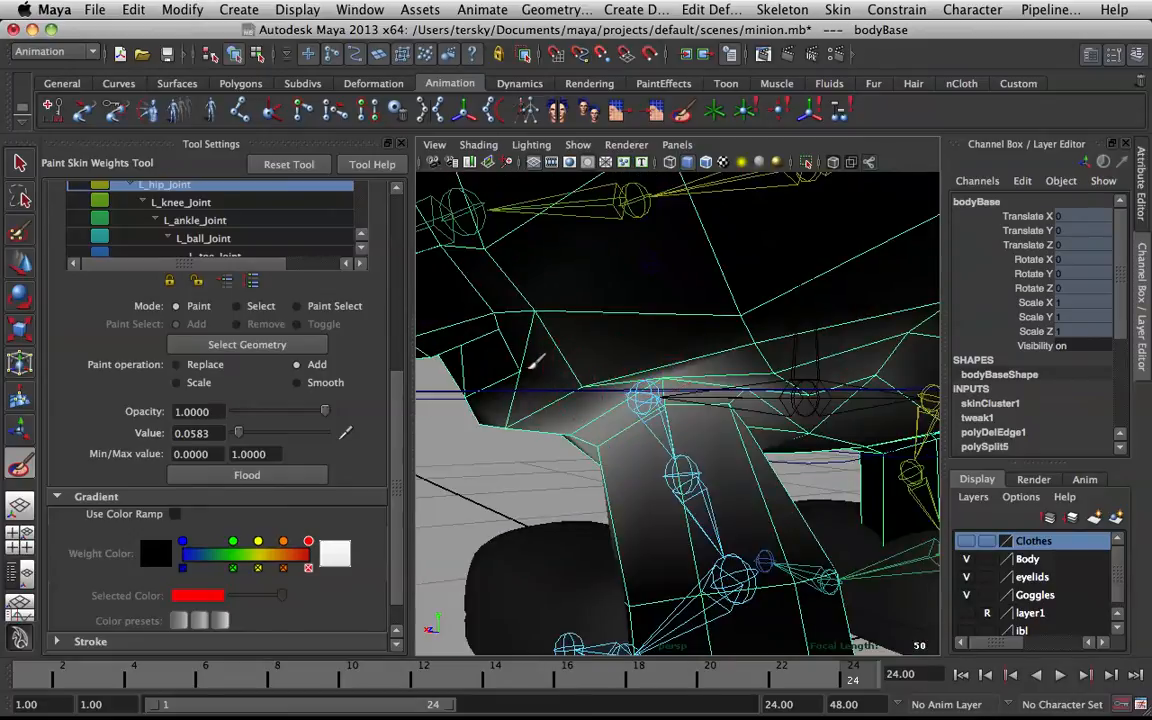
# Inspect the lower body around the left hip, deselect the mesh, and scrub the bend to examine the shaded deformation
pyautogui.moveTo(535, 363)
pyautogui.keyDown('alt'); pyautogui.mouseDown()
pyautogui.moveTo(600, 385)
pyautogui.moveTo(548, 381)
pyautogui.mouseUp(); pyautogui.keyUp('alt')
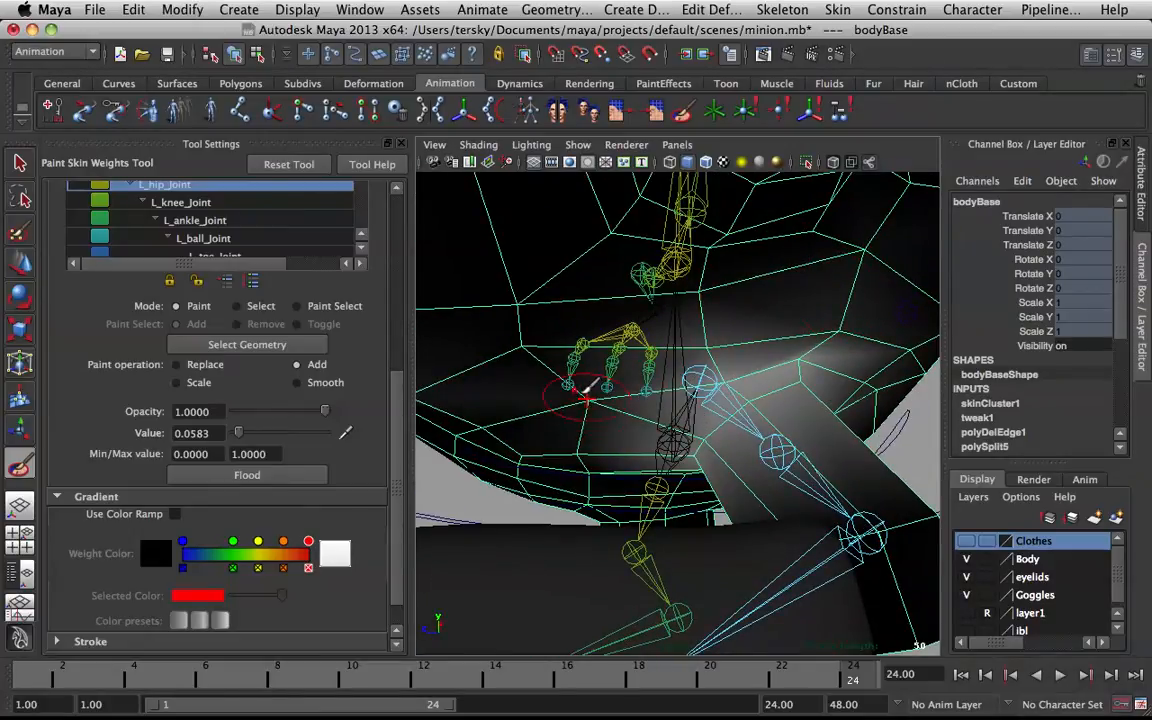
pyautogui.scroll(-5, 768, 372)
pyautogui.keyDown('alt'); pyautogui.moveTo(771, 363); pyautogui.dragTo(830, 370); pyautogui.keyUp('alt')
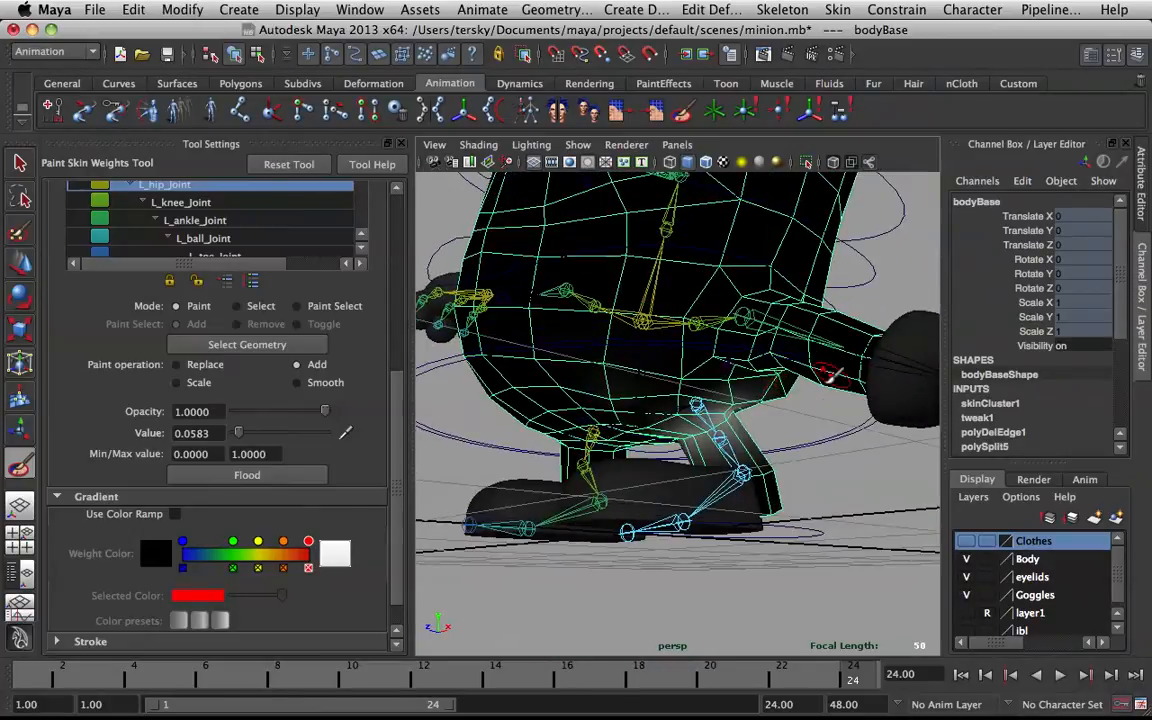
pyautogui.moveTo(812, 681)
pyautogui.mouseDown()
pyautogui.moveTo(712, 681)
pyautogui.moveTo(869, 682)
pyautogui.moveTo(722, 680)
pyautogui.moveTo(812, 675)
pyautogui.moveTo(680, 661)
pyautogui.moveTo(856, 684)
pyautogui.moveTo(237, 683)
pyautogui.moveTo(874, 681)
pyautogui.moveTo(648, 683)
pyautogui.moveTo(858, 679)
pyautogui.mouseUp()
pyautogui.press('q')
pyautogui.click(843, 496)
pyautogui.keyDown('alt'); pyautogui.moveTo(806, 410); pyautogui.dragTo(442, 391); pyautogui.keyUp('alt')
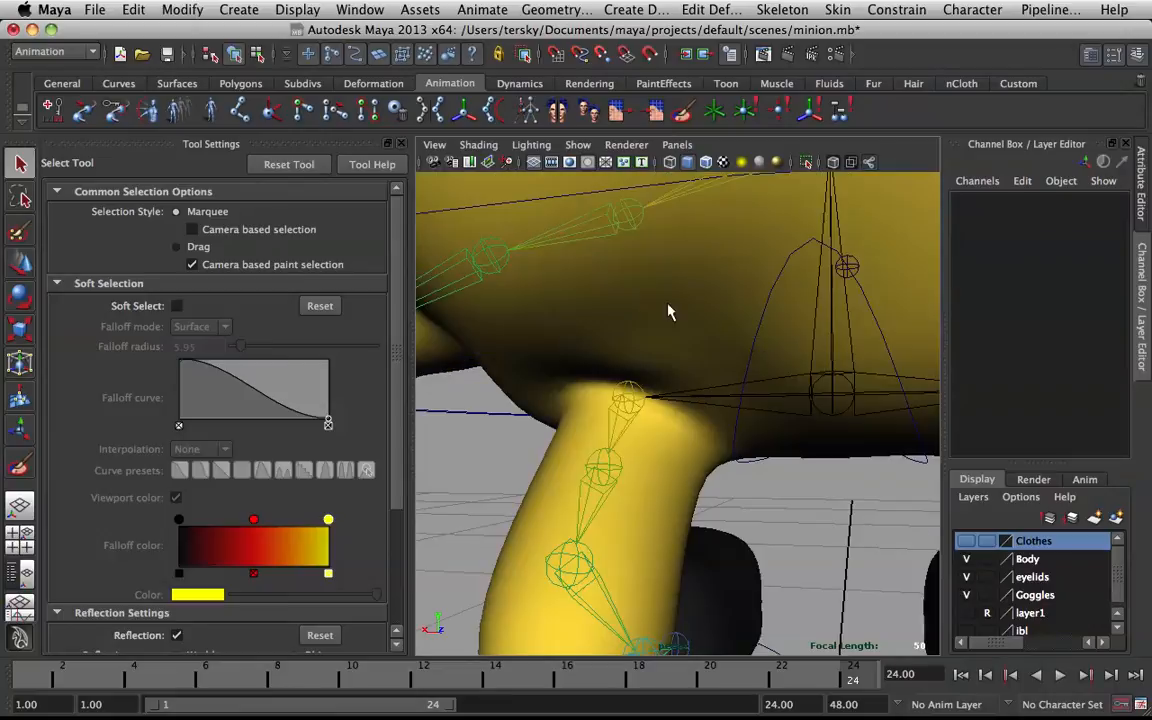
pyautogui.keyDown('alt'); pyautogui.moveTo(669, 313); pyautogui.dragTo(699, 309); pyautogui.keyUp('alt')
# Reopen Paint Skin Weights for root_Joint and add weight at value 0.2 on the lower back beside the left hip
pyautogui.click(708, 254)
pyautogui.moveTo(704, 246); pyautogui.dragTo(605, 226, button='right')
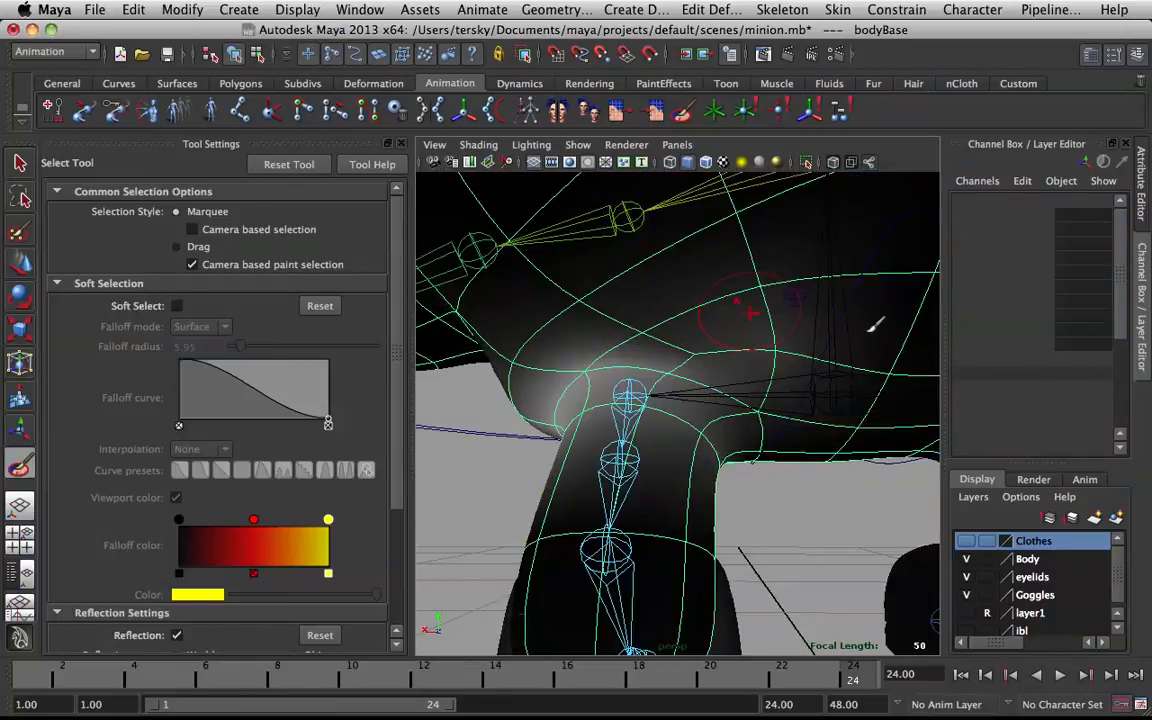
pyautogui.moveTo(839, 393); pyautogui.dragTo(843, 311, button='right')
pyautogui.moveTo(692, 288)
pyautogui.mouseDown()
pyautogui.moveTo(670, 250)
pyautogui.moveTo(684, 298)
pyautogui.mouseUp()
pyautogui.doubleClick(222, 432)
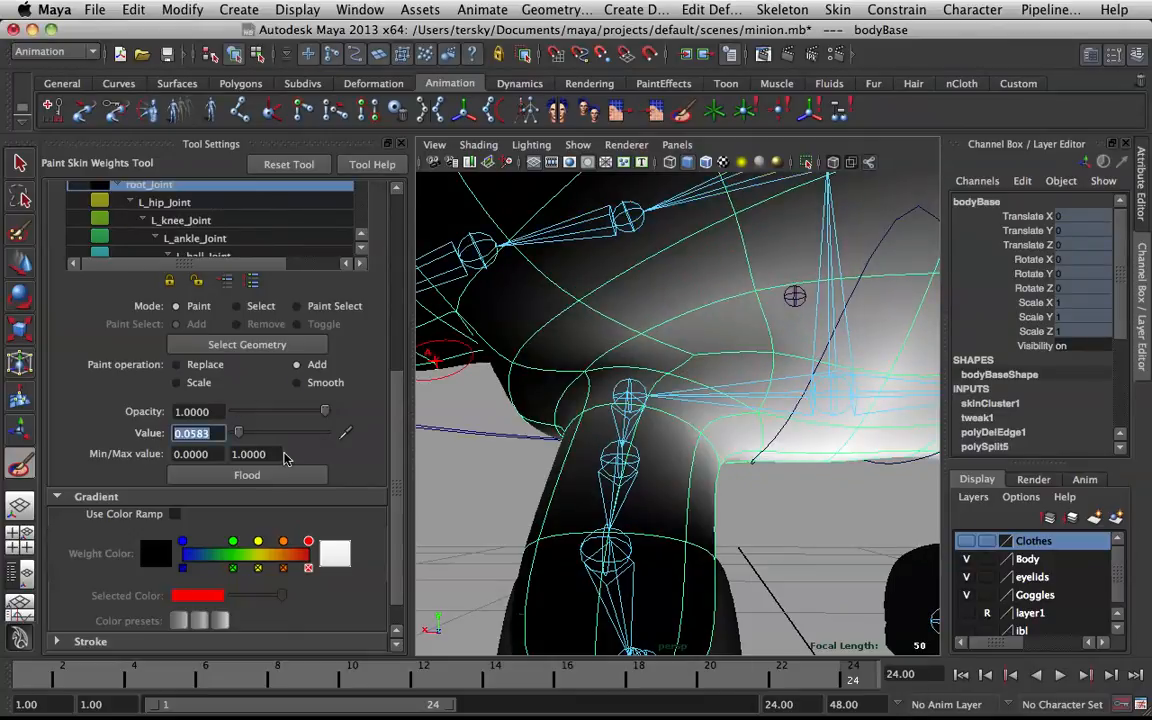
pyautogui.write('0.2')
pyautogui.press('Return')
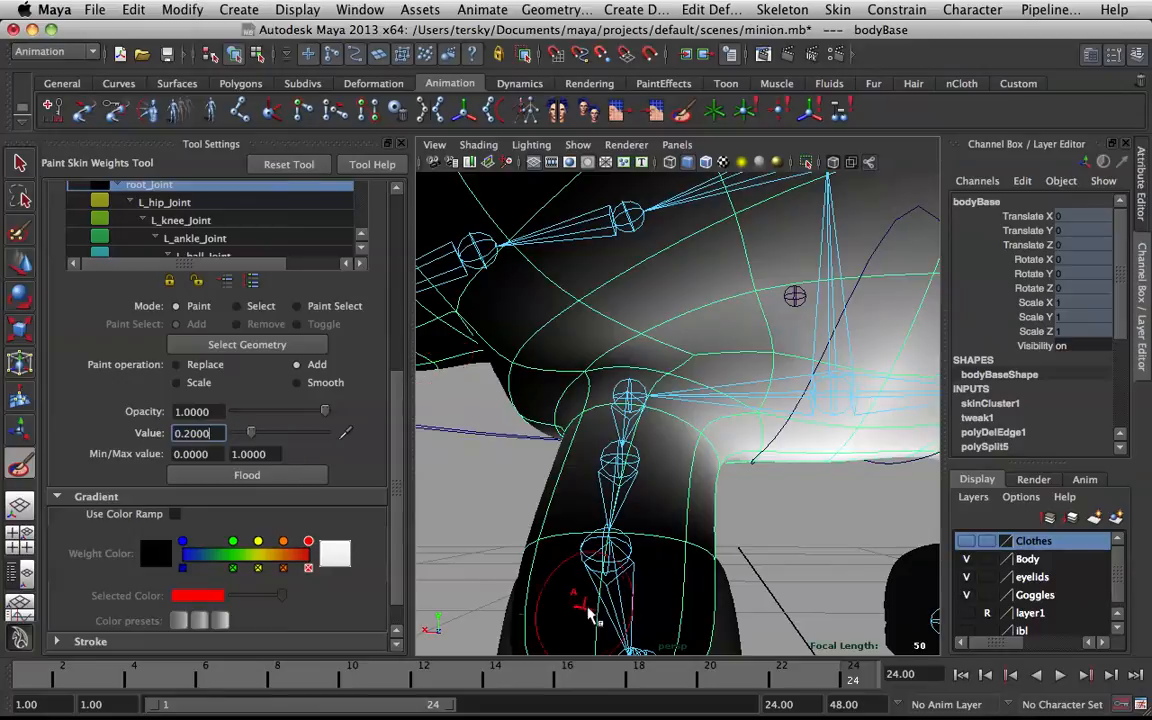
pyautogui.moveTo(756, 301)
pyautogui.mouseDown()
pyautogui.moveTo(770, 333)
pyautogui.moveTo(699, 347)
pyautogui.moveTo(610, 320)
pyautogui.moveTo(713, 380)
pyautogui.moveTo(740, 350)
pyautogui.moveTo(760, 366)
pyautogui.moveTo(760, 305)
pyautogui.moveTo(640, 327)
pyautogui.moveTo(640, 358)
pyautogui.mouseUp()
pyautogui.click(743, 357)
# Resize the brush, extend the root_Joint weight over the lower back above the left leg, and display the body smoothed
pyautogui.press('b')
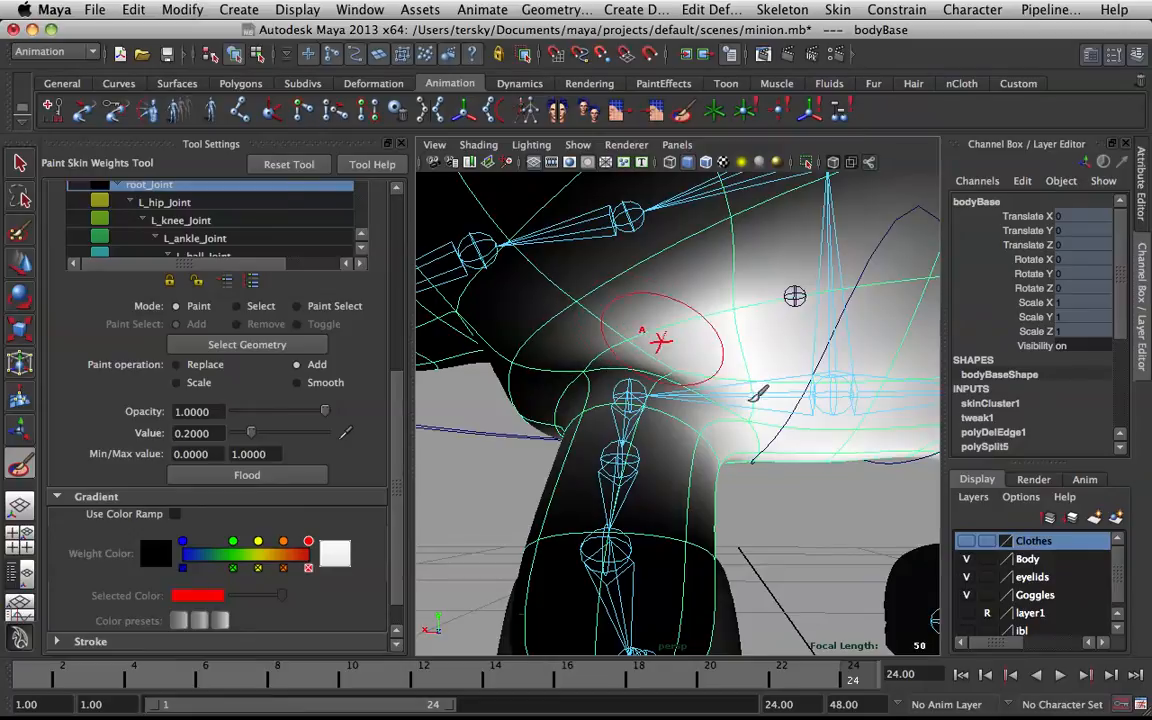
pyautogui.moveTo(756, 418)
pyautogui.mouseDown()
pyautogui.moveTo(732, 228)
pyautogui.moveTo(675, 262)
pyautogui.mouseUp()
pyautogui.moveTo(592, 278)
pyautogui.mouseDown()
pyautogui.moveTo(560, 258)
pyautogui.moveTo(572, 286)
pyautogui.mouseUp()
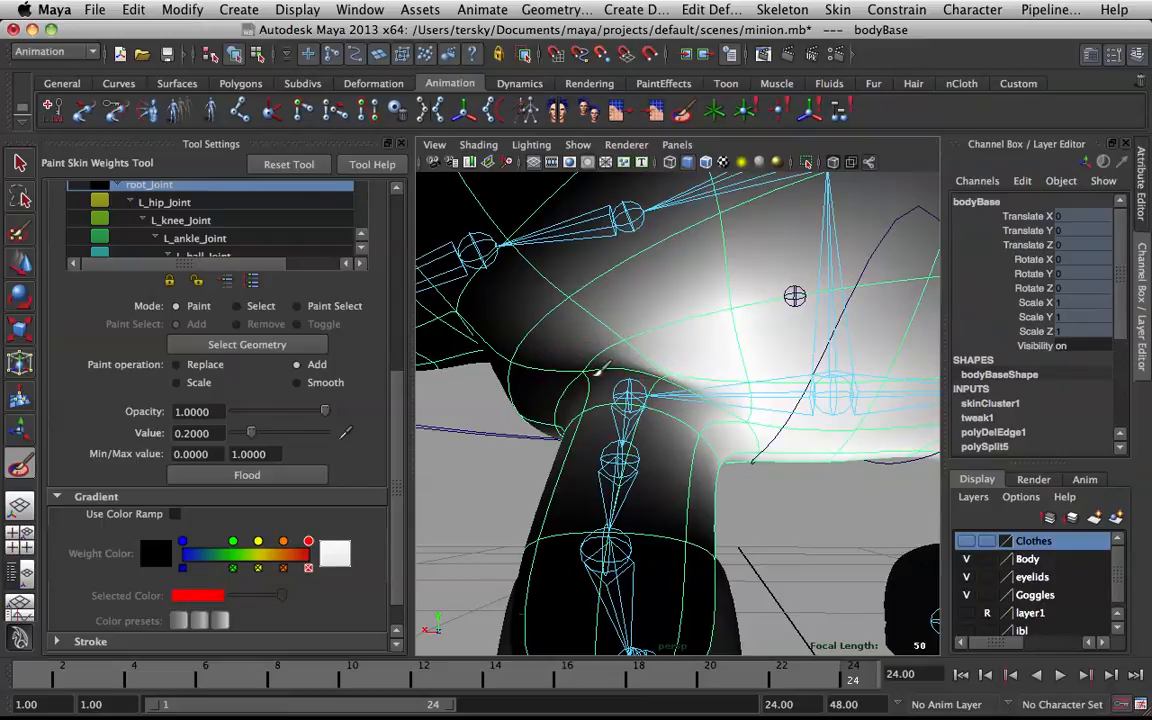
pyautogui.click(595, 375)
pyautogui.moveTo(660, 381)
pyautogui.mouseDown()
pyautogui.moveTo(648, 386)
pyautogui.moveTo(818, 342)
pyautogui.moveTo(767, 356)
pyautogui.moveTo(668, 319)
pyautogui.mouseUp()
pyautogui.press('3')
# Add root_Joint weight at value 0.2 around the outer side of the body above the left hip joint
pyautogui.keyDown('alt'); pyautogui.moveTo(723, 355); pyautogui.dragTo(685, 382); pyautogui.keyUp('alt')
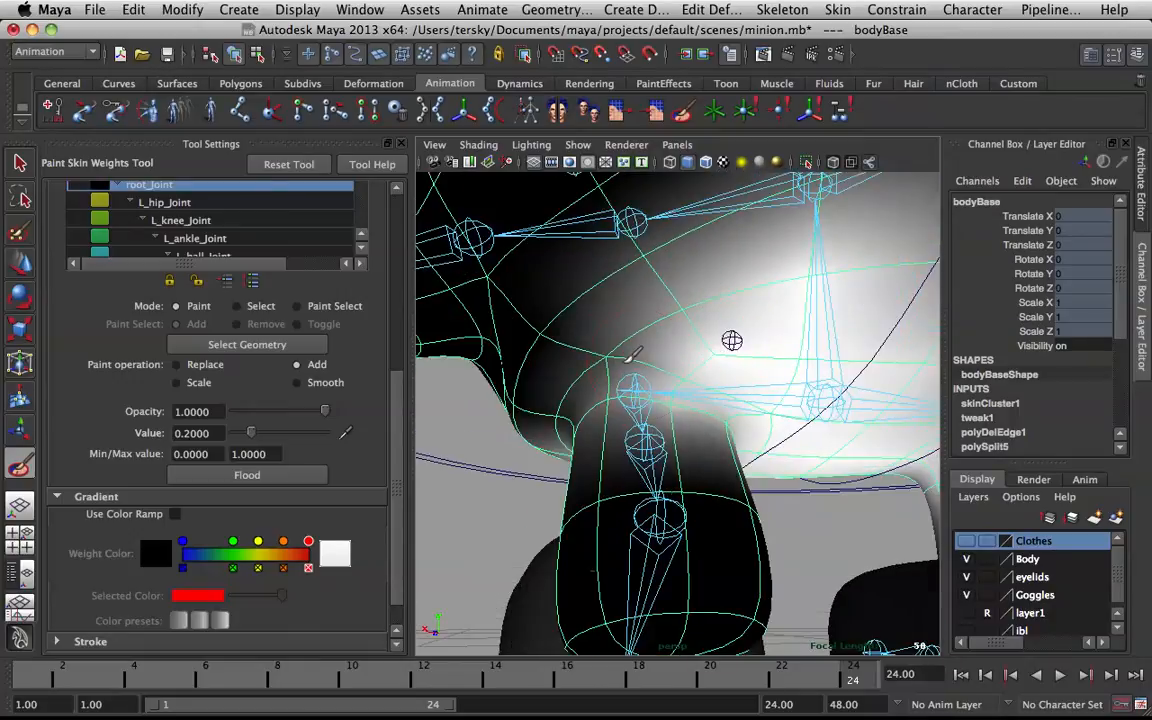
pyautogui.keyDown('alt'); pyautogui.moveTo(606, 348); pyautogui.dragTo(668, 328); pyautogui.keyUp('alt')
pyautogui.moveTo(676, 404); pyautogui.dragTo(612, 343)
pyautogui.click(621, 353)
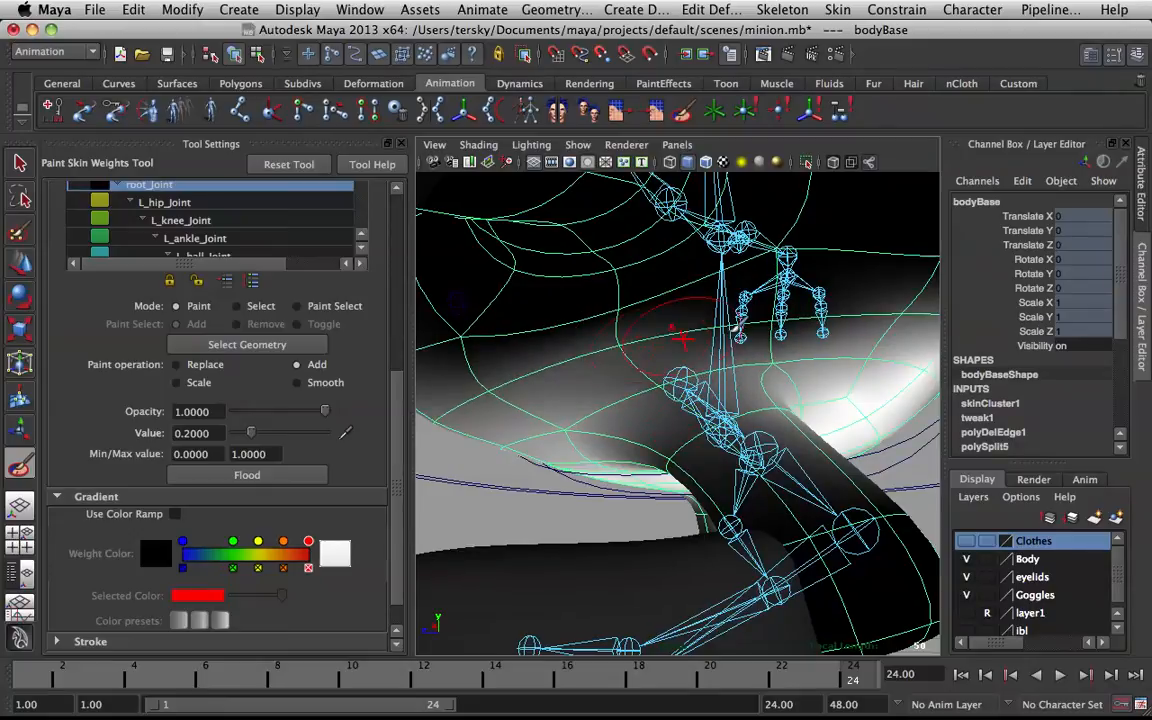
pyautogui.moveTo(605, 318)
pyautogui.keyDown('alt'); pyautogui.mouseDown()
pyautogui.moveTo(699, 342)
pyautogui.moveTo(823, 329)
pyautogui.moveTo(555, 342)
pyautogui.moveTo(600, 382)
pyautogui.mouseUp(); pyautogui.keyUp('alt')
pyautogui.keyDown('alt'); pyautogui.moveTo(732, 372); pyautogui.dragTo(603, 358); pyautogui.keyUp('alt')
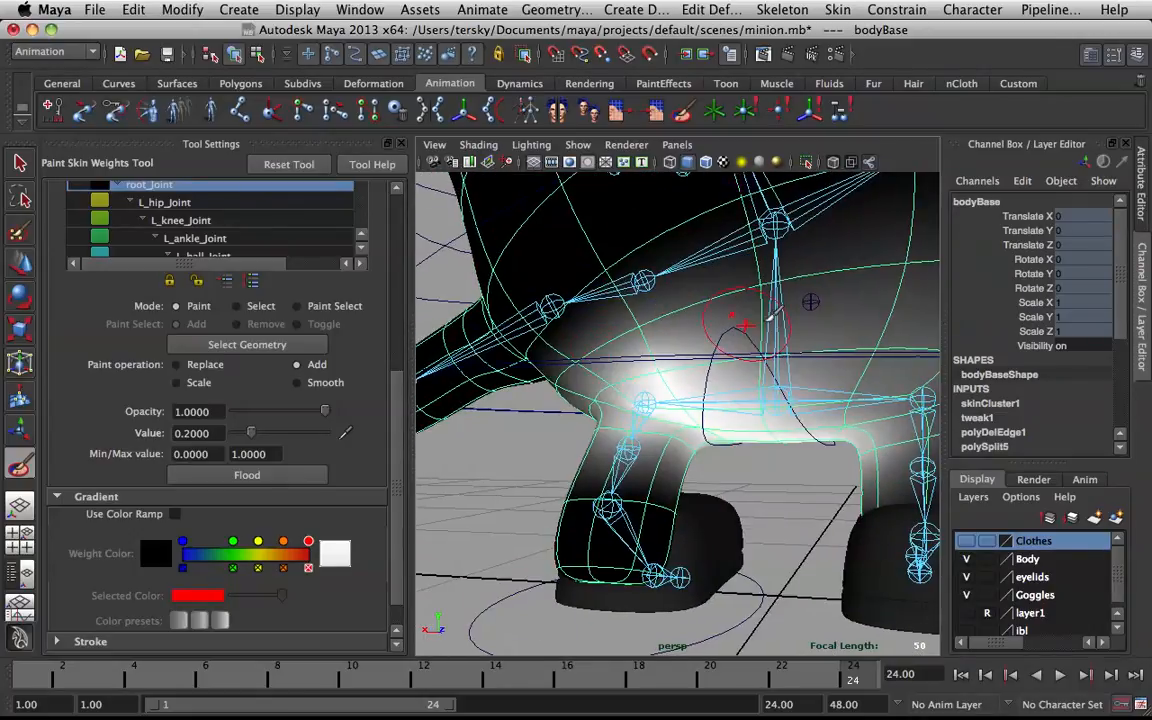
# Deselect the body, play the bend to examine the hips from the back and front, and return to frame 1
pyautogui.scroll(-3, 791, 308)
pyautogui.press('q')
pyautogui.click(726, 589)
pyautogui.keyDown('alt'); pyautogui.moveTo(669, 461); pyautogui.dragTo(711, 450); pyautogui.keyUp('alt')
pyautogui.click(711, 450)
pyautogui.moveTo(829, 682); pyautogui.dragTo(761, 657)
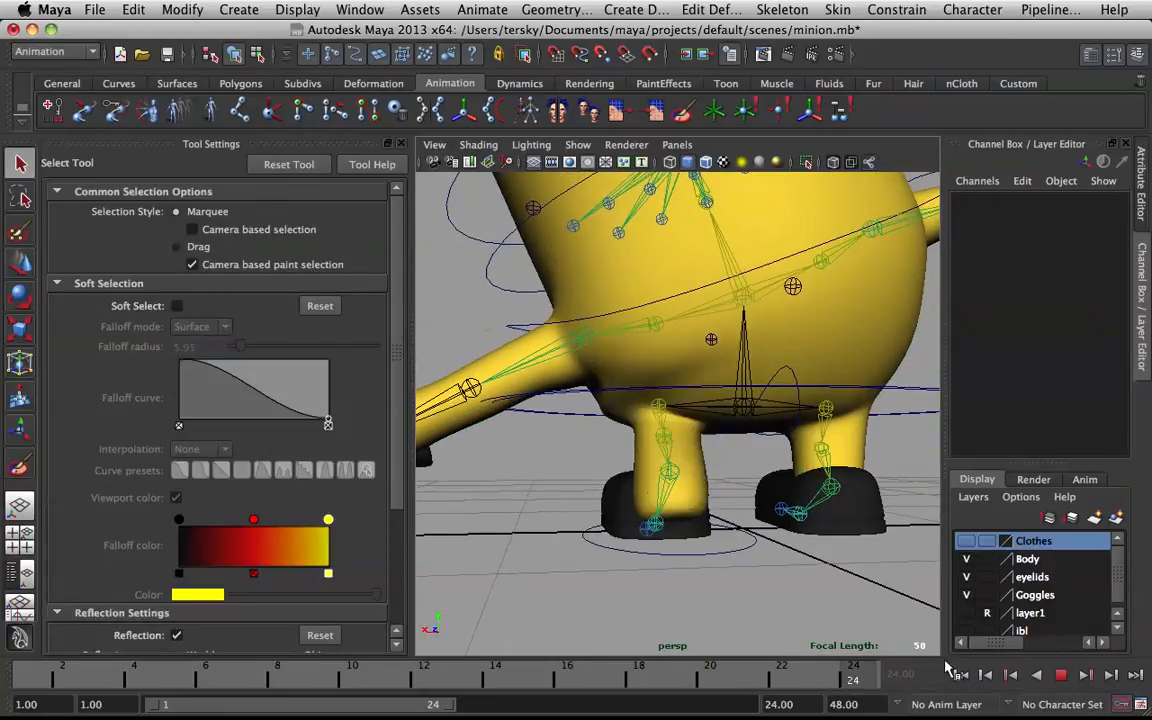
pyautogui.keyDown('alt'); pyautogui.moveTo(735, 310); pyautogui.dragTo(1013, 272); pyautogui.keyUp('alt')
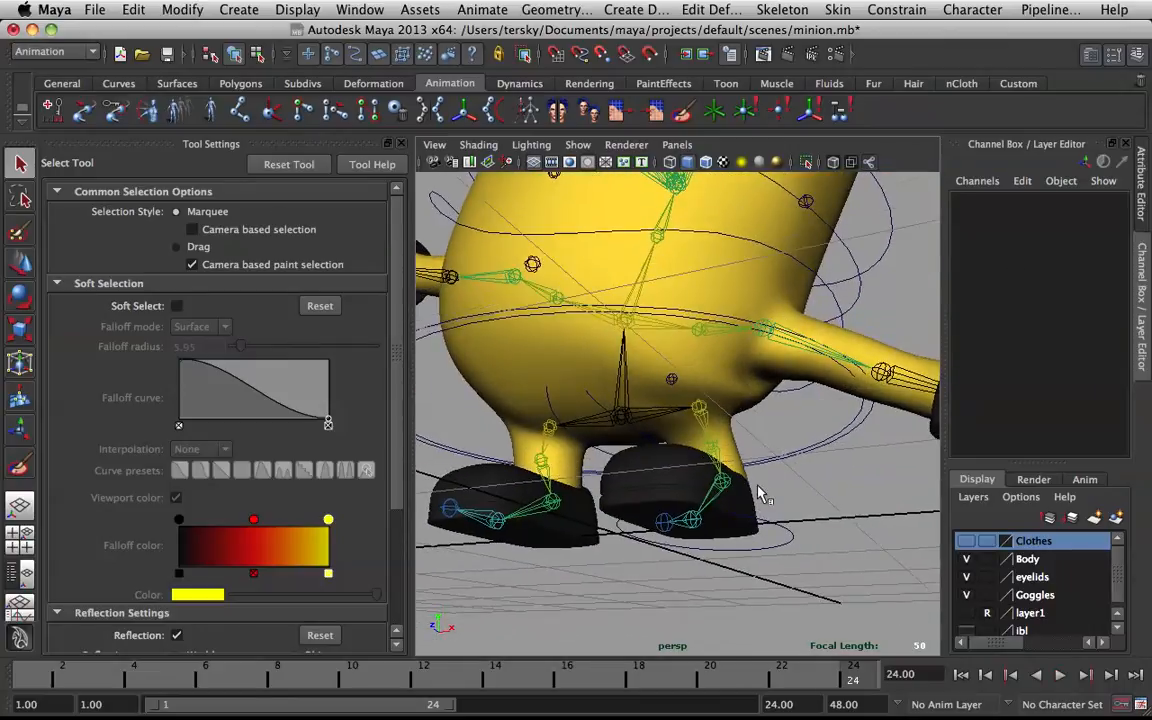
pyautogui.moveTo(735, 675); pyautogui.dragTo(10, 590)
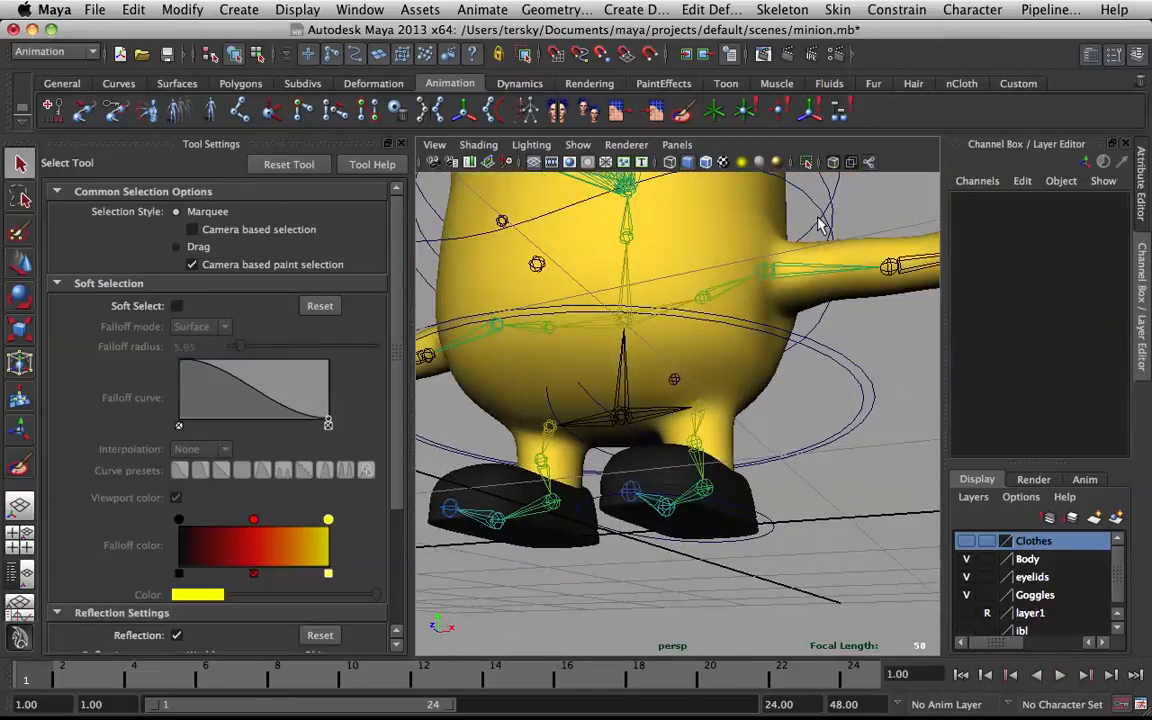
# Select the chest control with the other upper-body controls and the left foot control, and delete their keys from frame 10 through 24
pyautogui.keyDown('alt'); pyautogui.moveTo(828, 222); pyautogui.dragTo(837, 215); pyautogui.keyUp('alt')
pyautogui.keyDown('alt'); pyautogui.moveTo(826, 270); pyautogui.dragTo(710, 283, button='right'); pyautogui.keyUp('alt')
pyautogui.keyDown('alt'); pyautogui.moveTo(710, 283); pyautogui.dragTo(743, 375, button='middle'); pyautogui.keyUp('alt')
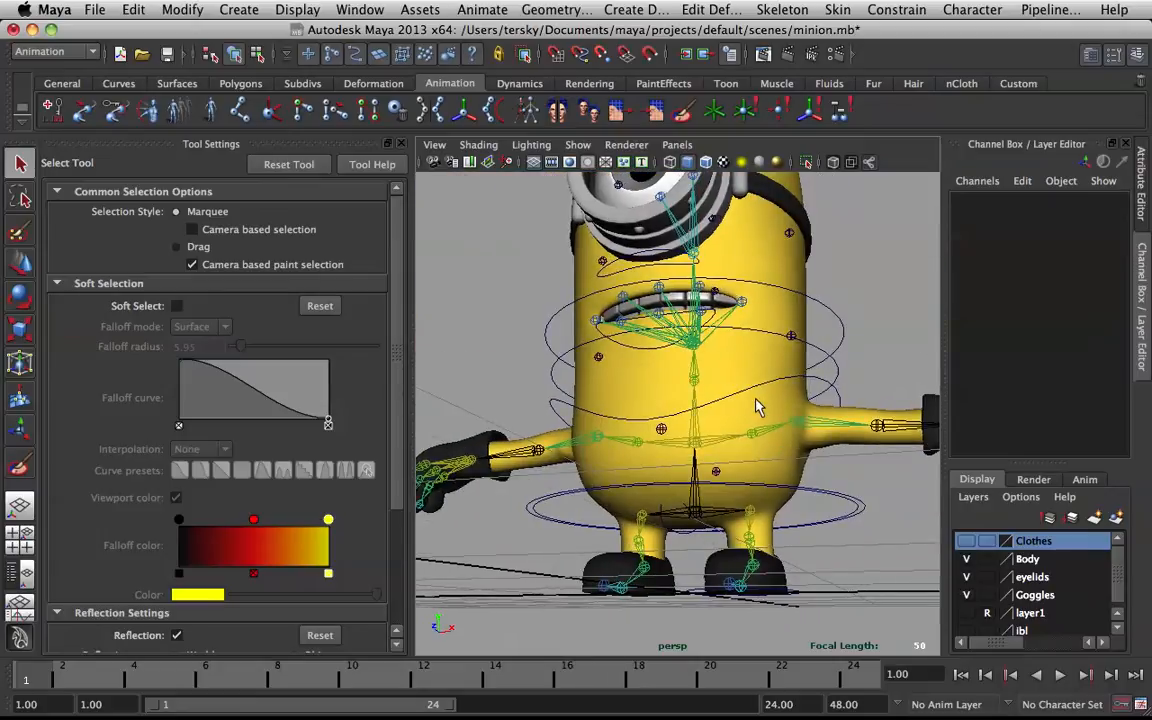
pyautogui.click(687, 349)
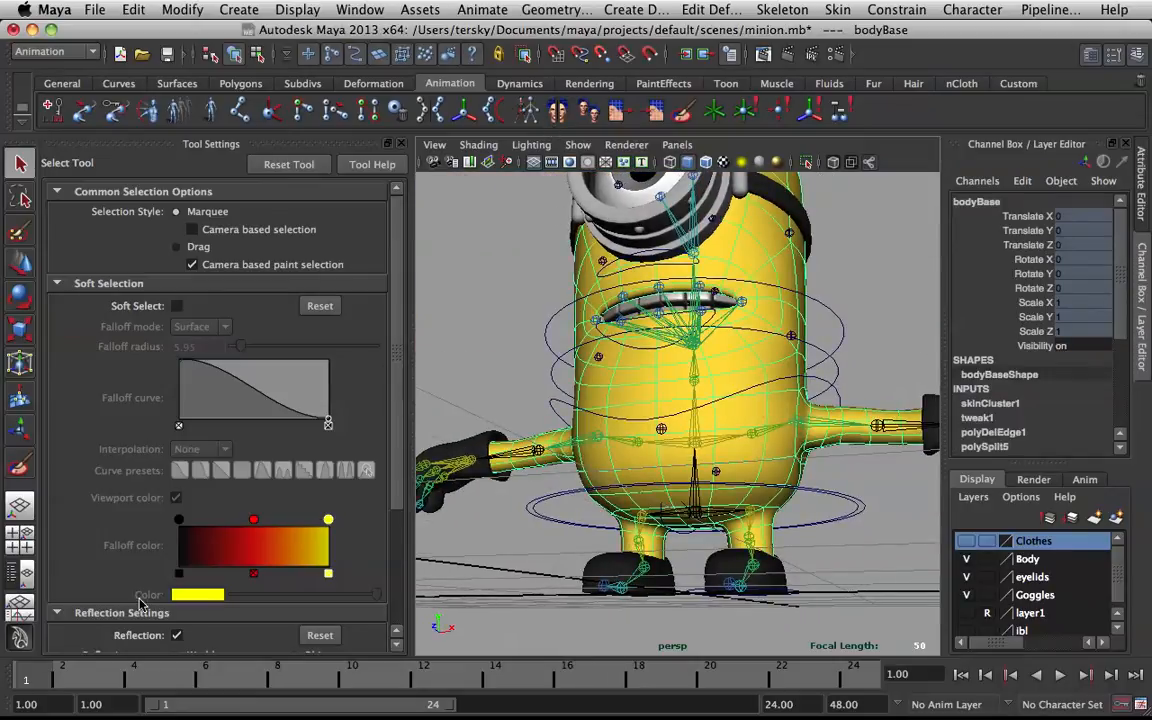
pyautogui.moveTo(15, 678); pyautogui.dragTo(424, 680)
pyautogui.moveTo(3, 650); pyautogui.dragTo(3, 645)
pyautogui.keyDown('alt'); pyautogui.moveTo(790, 390); pyautogui.dragTo(838, 412); pyautogui.keyUp('alt')
pyautogui.click(828, 393)
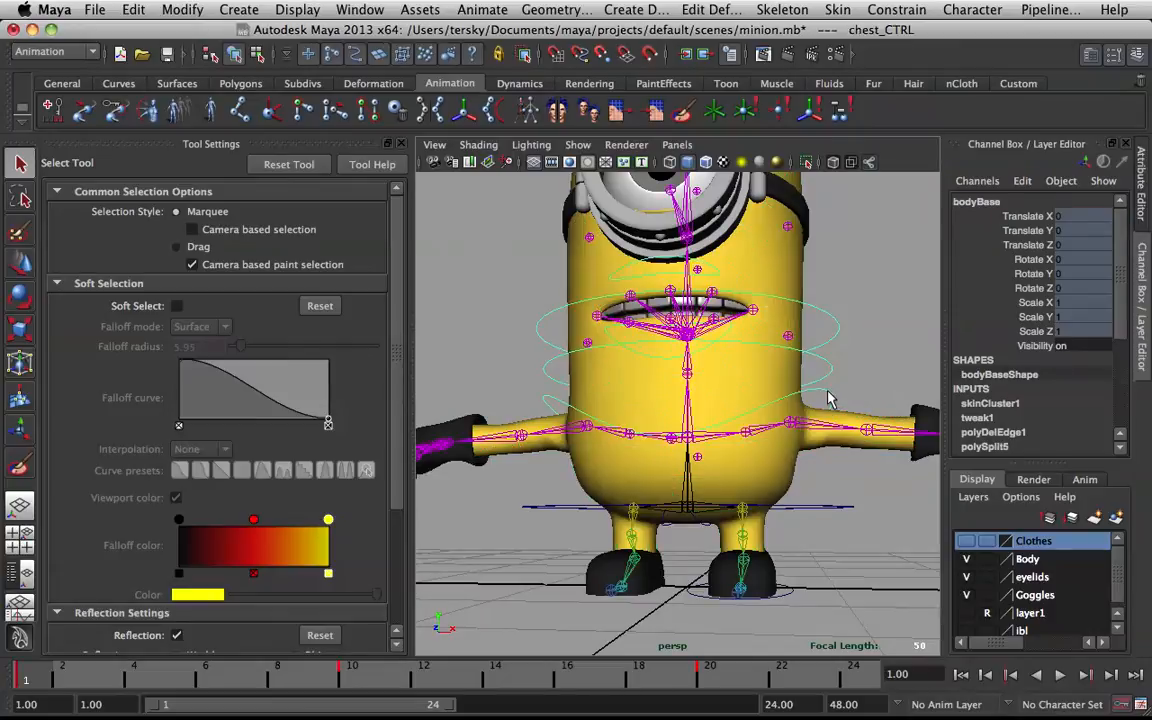
pyautogui.click(788, 597)
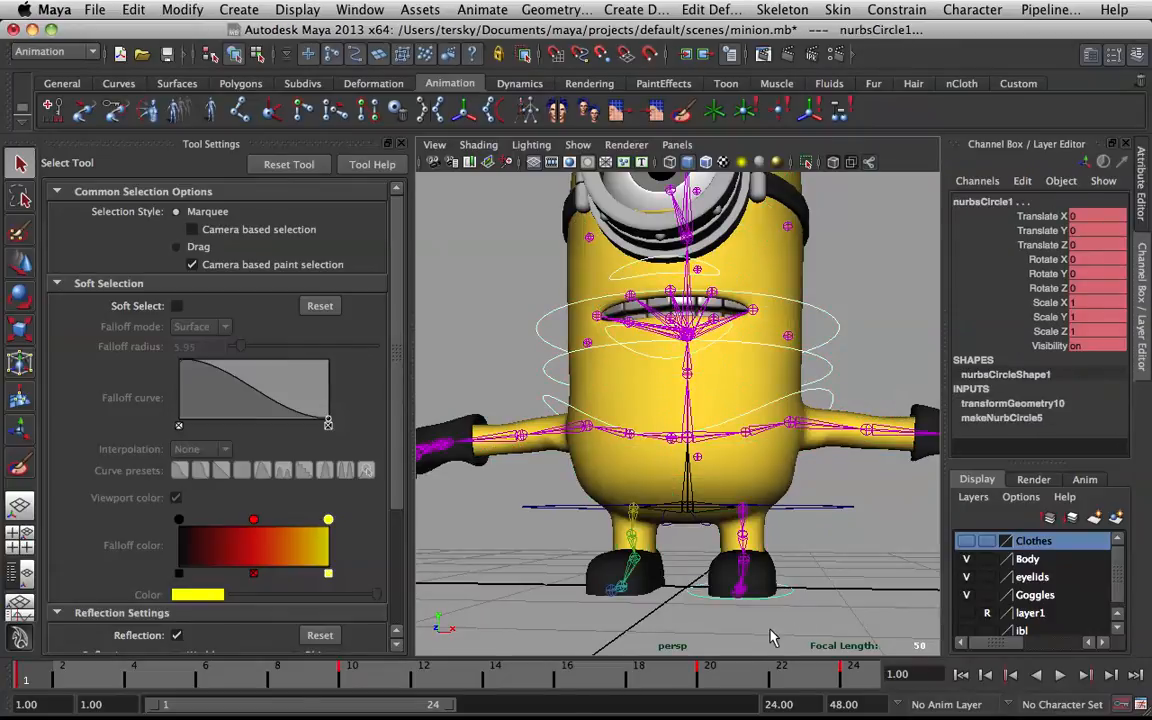
pyautogui.moveTo(708, 686); pyautogui.dragTo(830, 684)
pyautogui.rightClick(838, 682)
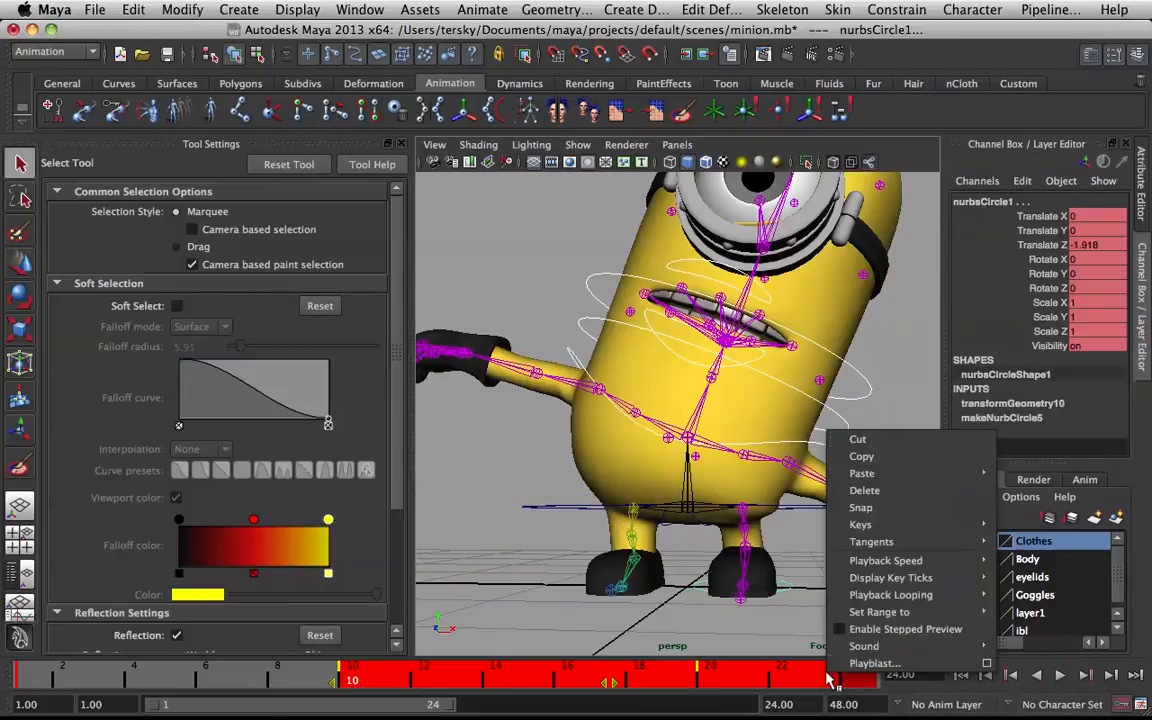
pyautogui.click(866, 489)
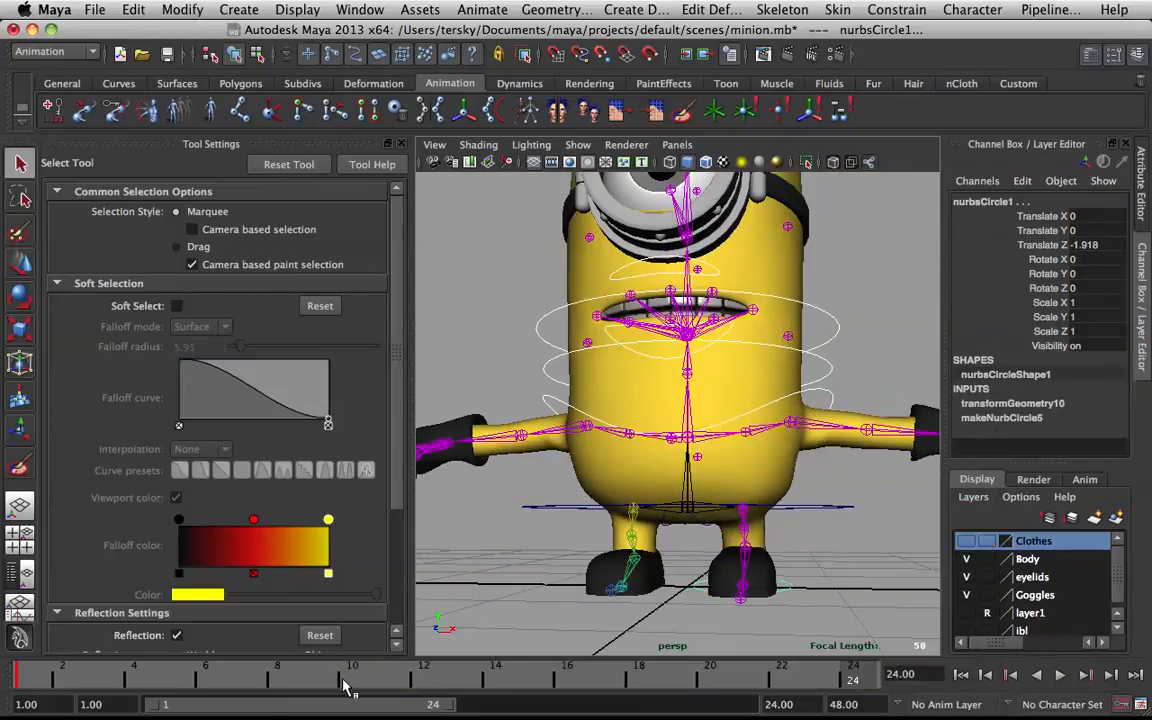
# Return to frame 1, delete the selected controls' key there, and clear the selection
pyautogui.hotkey('alt', 'v')
pyautogui.rightClick(35, 680)
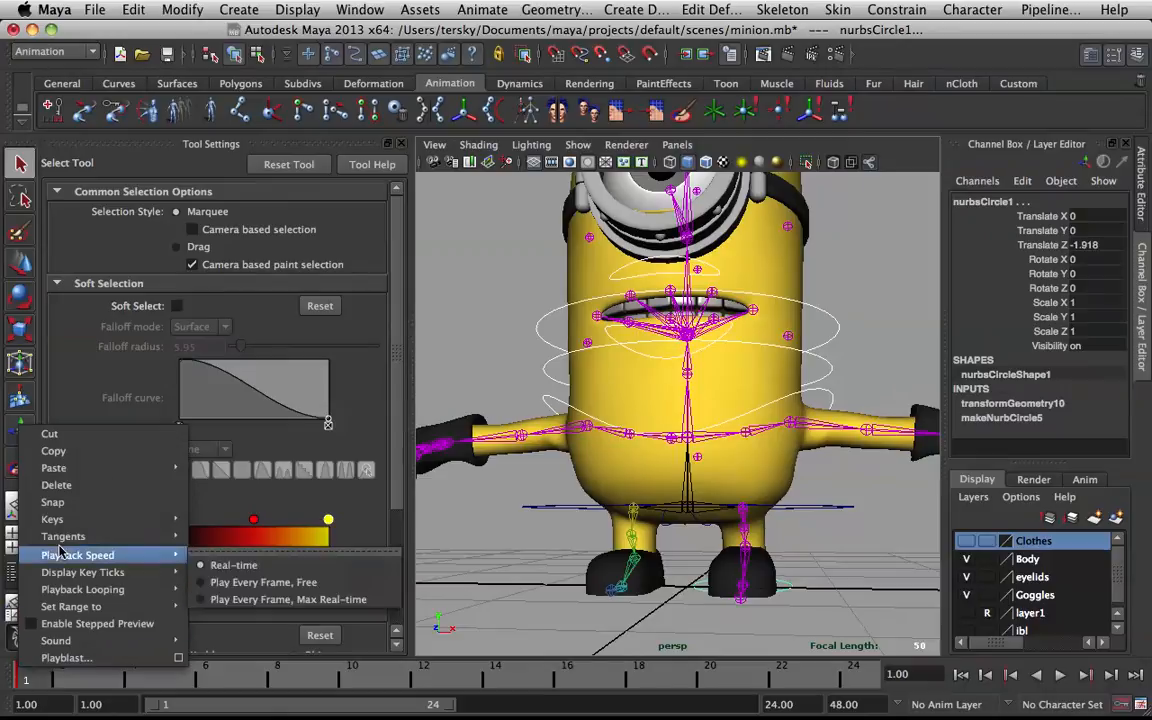
pyautogui.click(56, 485)
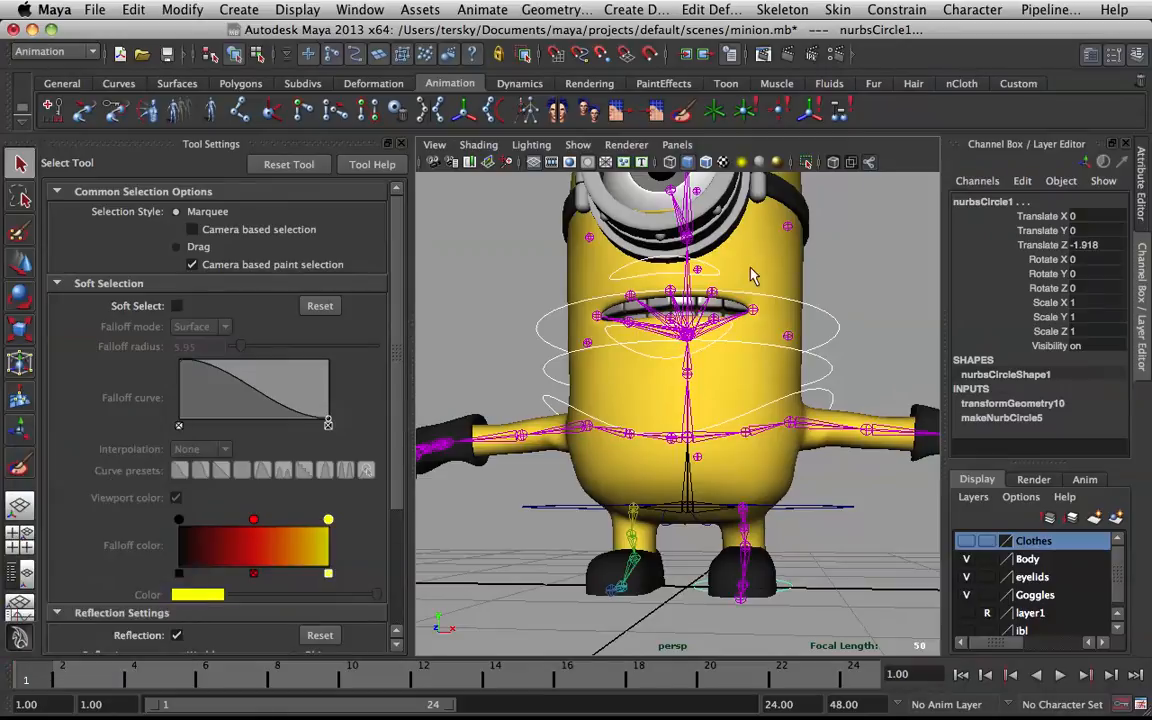
pyautogui.click(915, 226)
pyautogui.keyDown('alt'); pyautogui.moveTo(855, 280); pyautogui.dragTo(830, 376, button='middle'); pyautogui.keyUp('alt')
pyautogui.keyDown('alt'); pyautogui.moveTo(830, 376); pyautogui.dragTo(765, 297, button='right'); pyautogui.keyUp('alt')
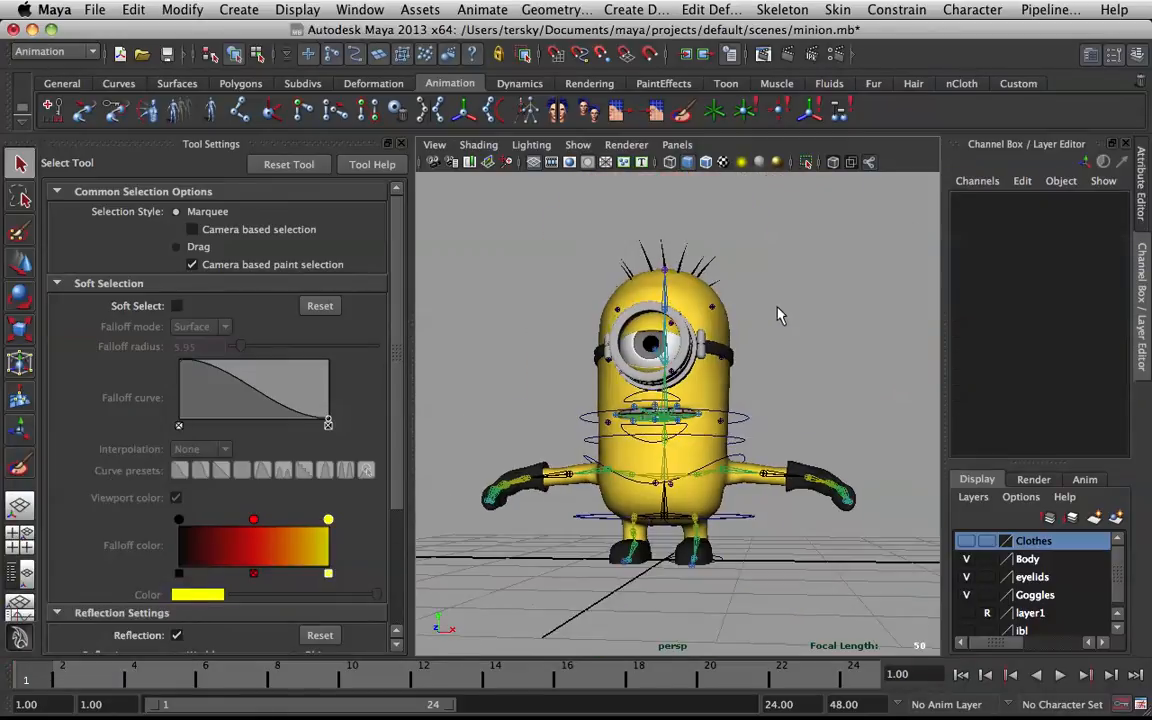
# Turn on the visibility of the Clothes layer and select the hoodie around the minion's torso
pyautogui.click(966, 540)
pyautogui.scroll(3, 776, 425)
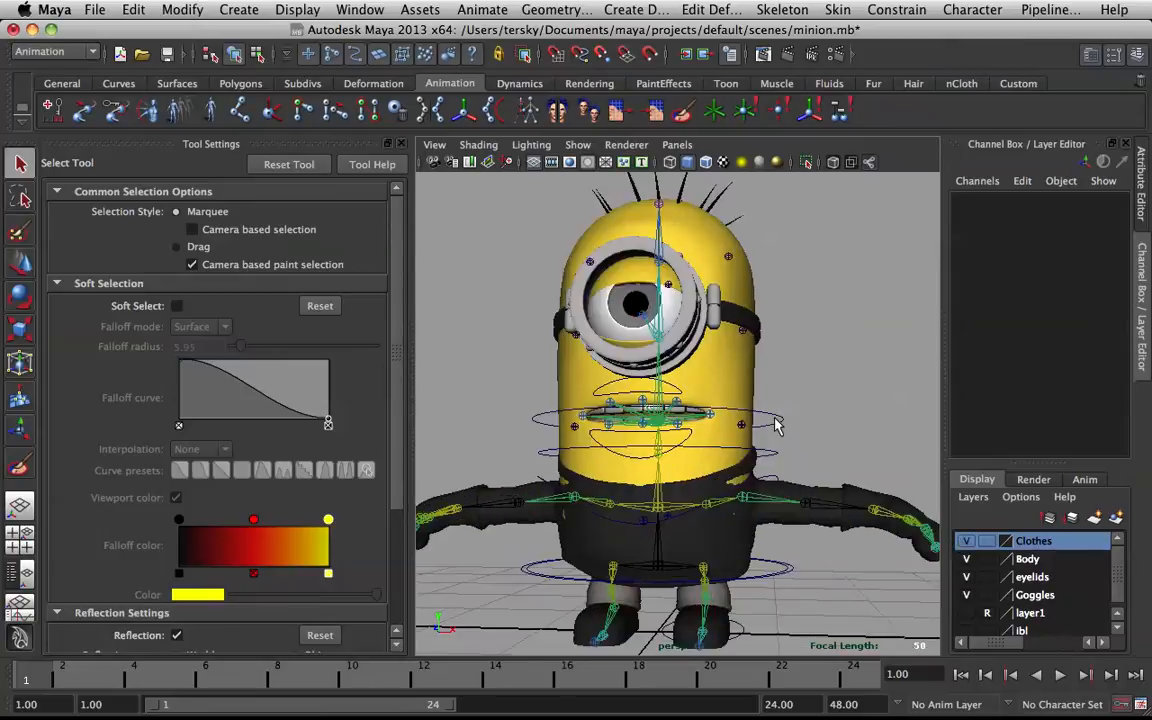
pyautogui.scroll(3, 776, 425)
pyautogui.keyDown('alt'); pyautogui.moveTo(731, 477); pyautogui.dragTo(813, 401); pyautogui.keyUp('alt')
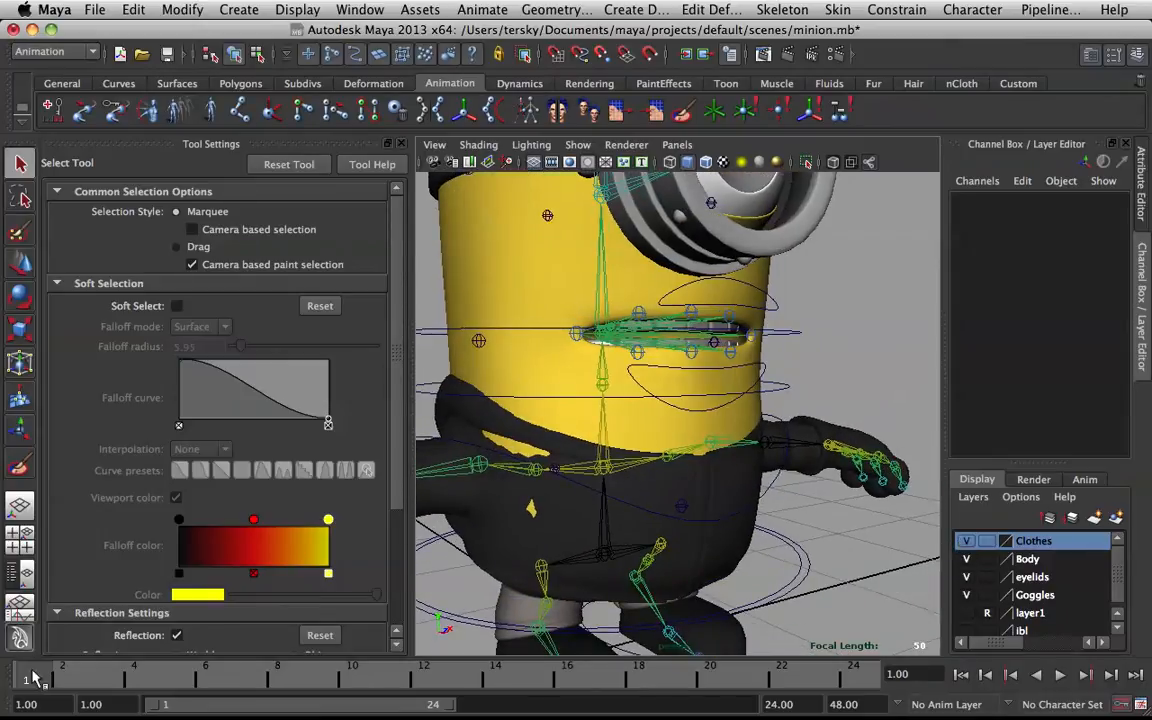
pyautogui.click(500, 432)
pyautogui.keyDown('alt'); pyautogui.moveTo(738, 316); pyautogui.dragTo(866, 403); pyautogui.keyUp('alt')
# Rotate the neck control to test how the body bends inside the hoodie, and undo the rotation
pyautogui.click(880, 392)
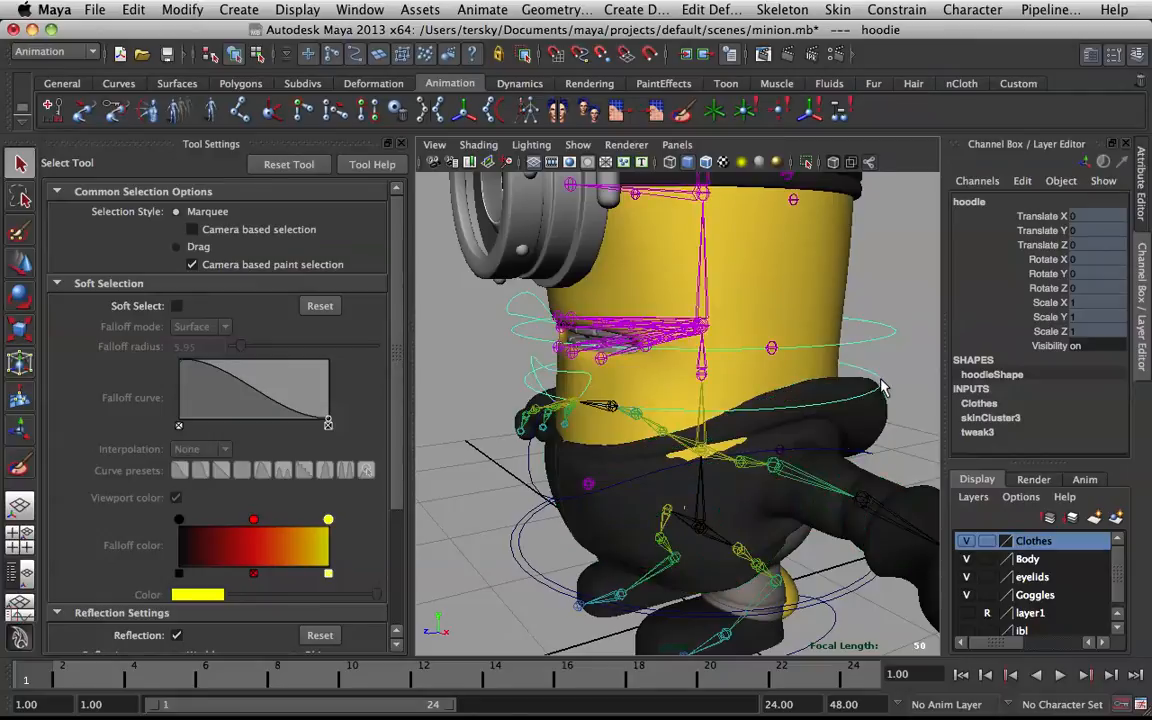
pyautogui.press('e')
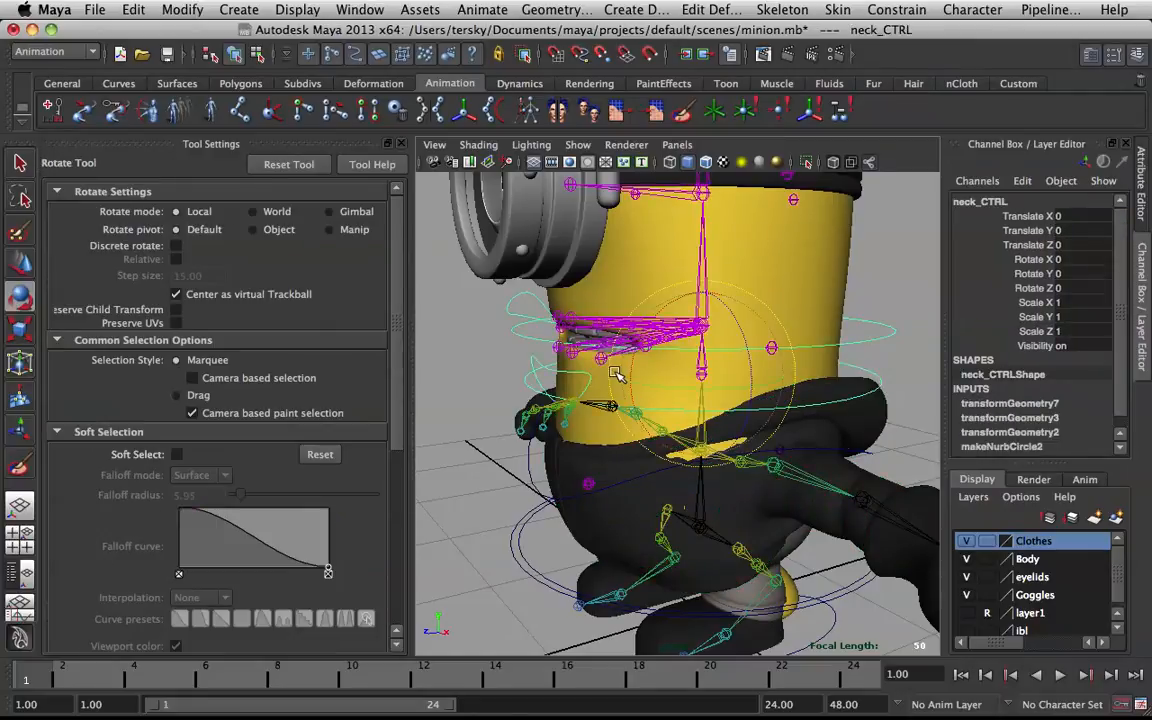
pyautogui.moveTo(676, 369); pyautogui.dragTo(733, 375)
pyautogui.hotkey('ctrl', 'z')
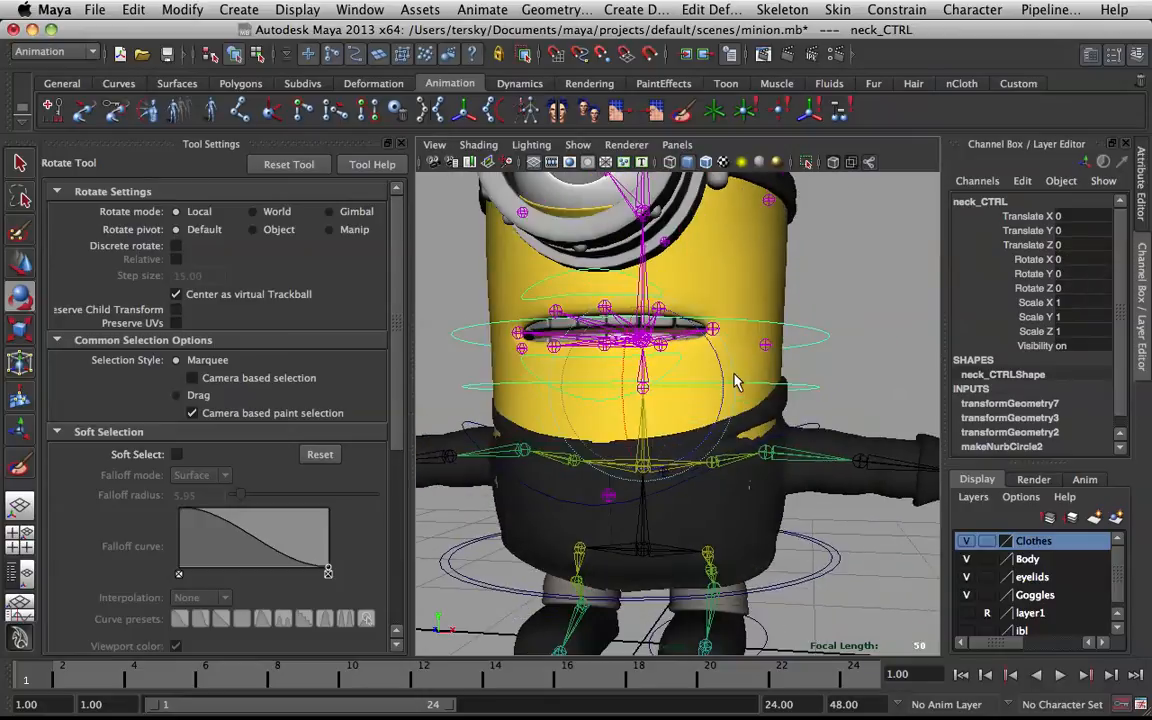
# Copy the skin weights from the body mesh to the hoodie and clear the selection
pyautogui.press('q')
pyautogui.click(690, 413)
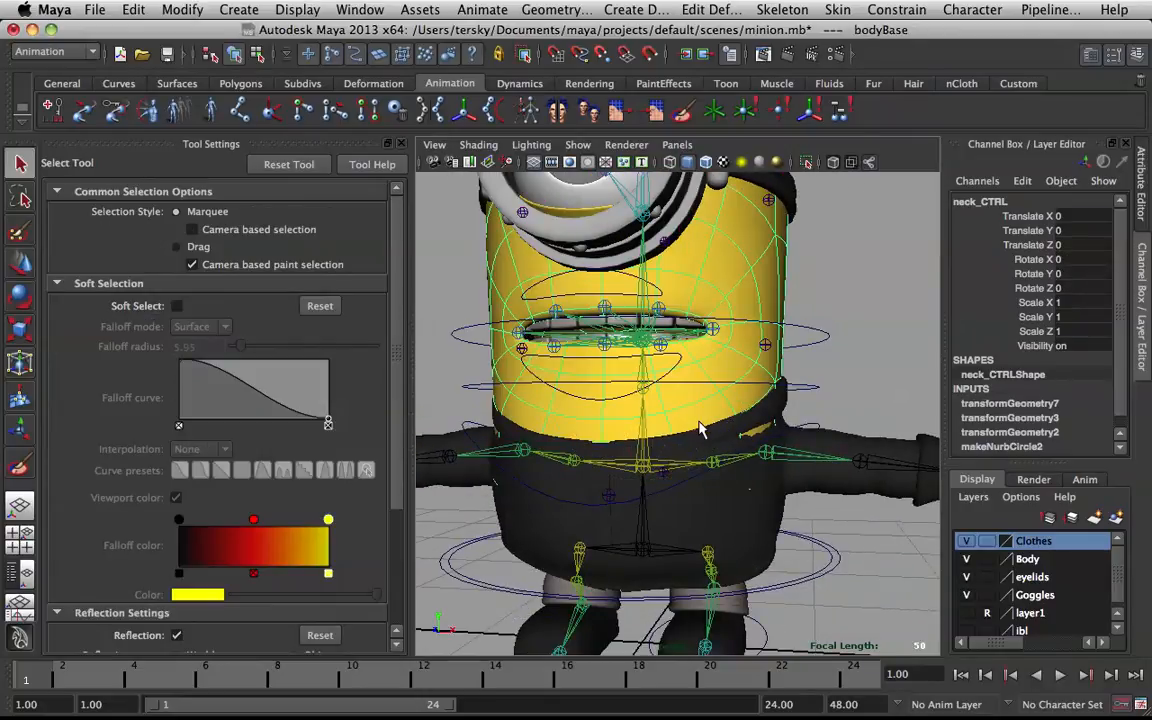
pyautogui.click(638, 395)
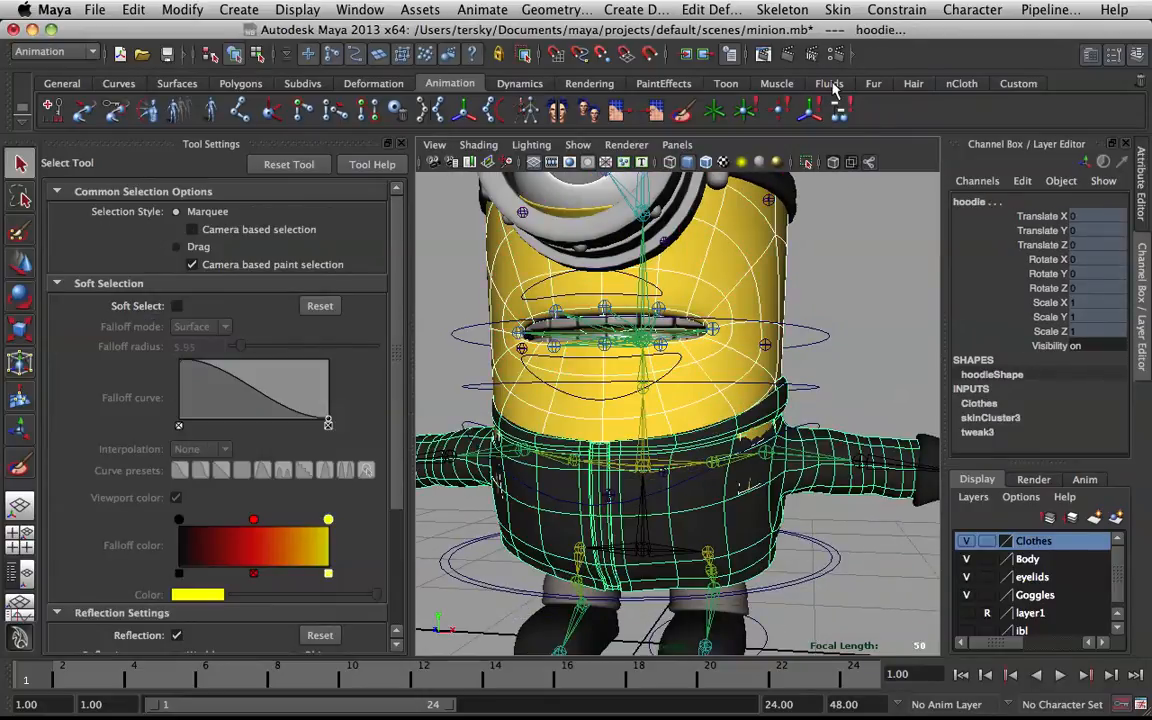
pyautogui.click(836, 10)
pyautogui.moveTo(861, 111)
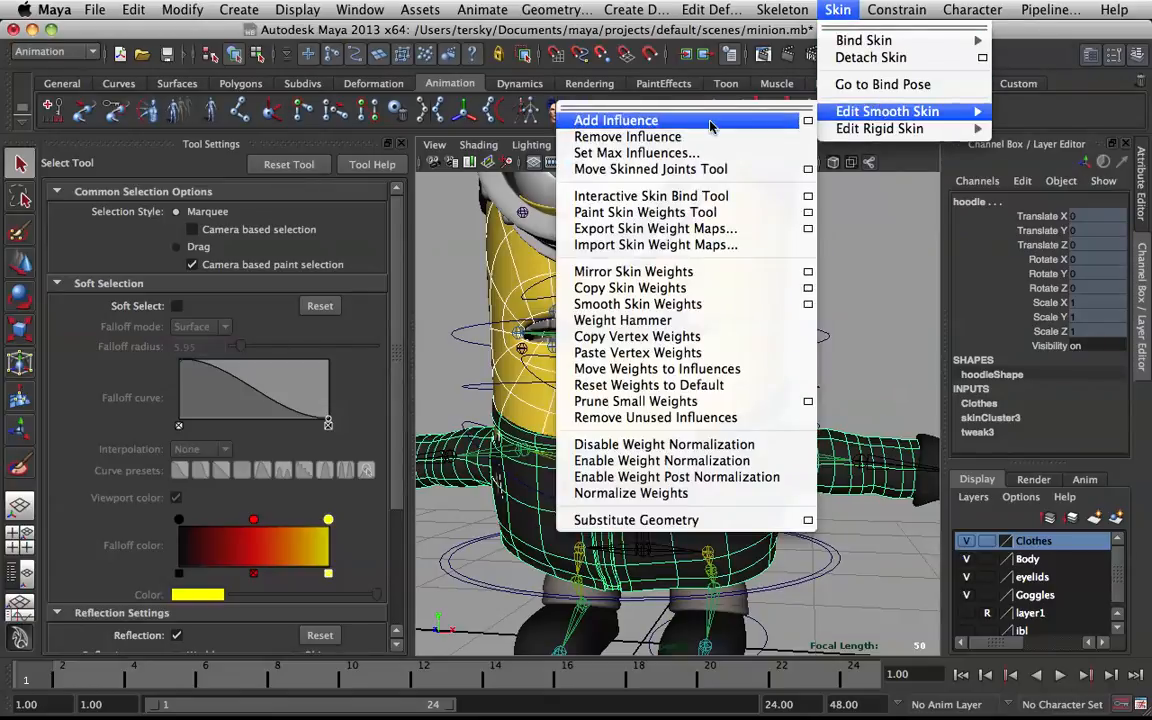
pyautogui.click(630, 287)
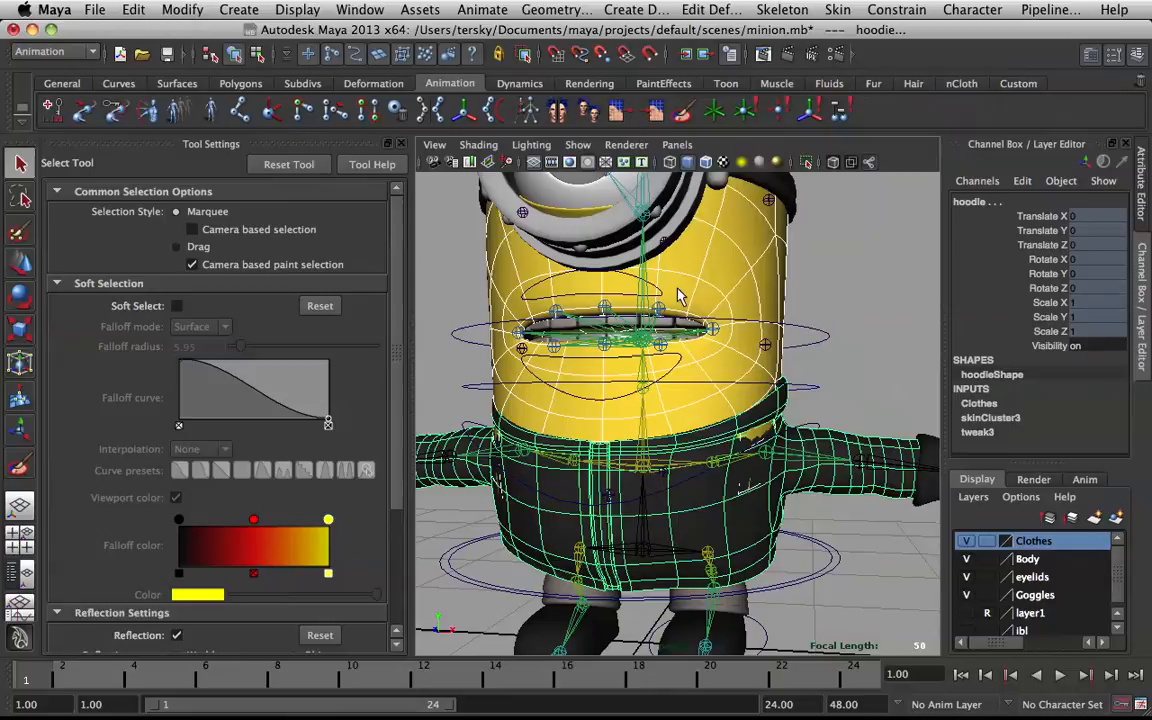
pyautogui.click(880, 272)
# Soft-select a hoodie rim face above the left arm with a falloff radius of 3.29 and move it outward over the body
pyautogui.keyDown('alt'); pyautogui.moveTo(797, 392); pyautogui.dragTo(730, 398); pyautogui.keyUp('alt')
pyautogui.click(730, 398)
pyautogui.scroll(5, 730, 405)
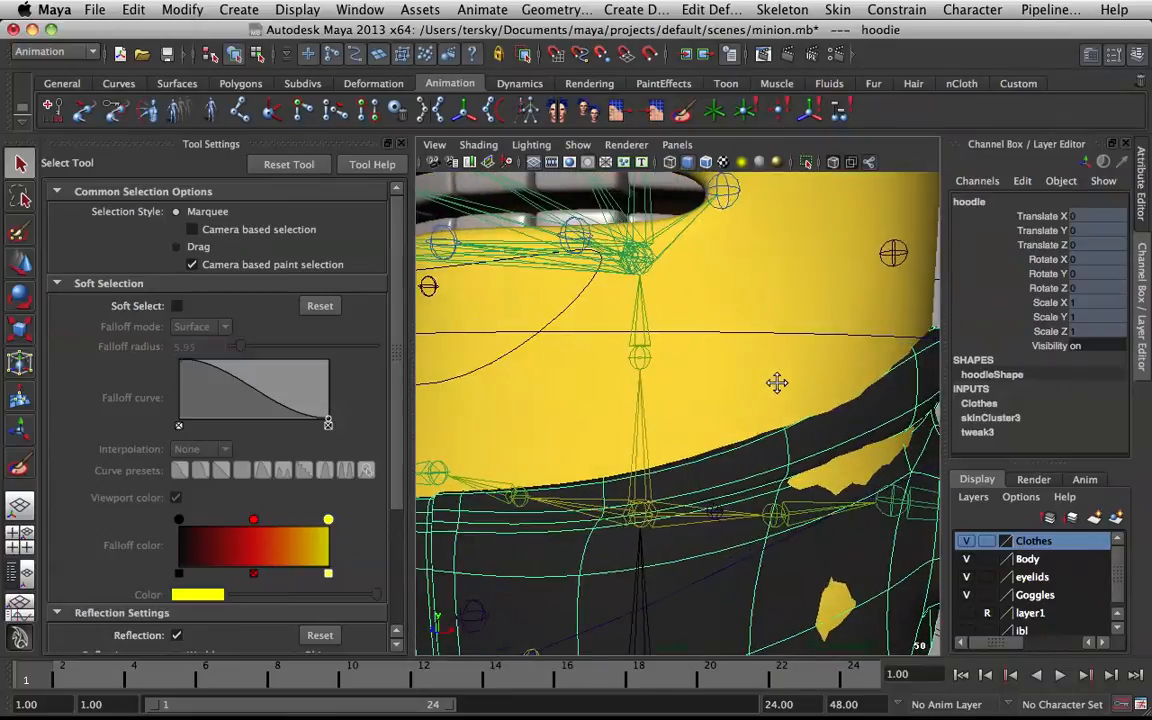
pyautogui.moveTo(850, 355); pyautogui.dragTo(848, 391, button='right')
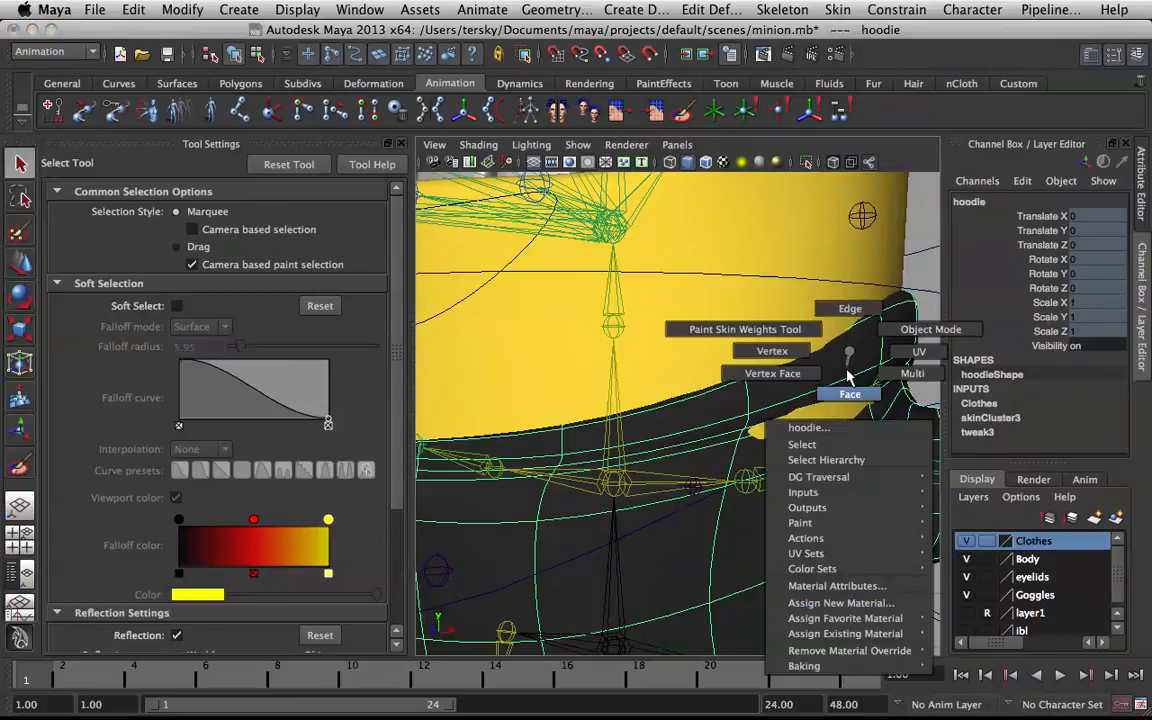
pyautogui.click(835, 398)
pyautogui.keyDown('alt'); pyautogui.moveTo(835, 398); pyautogui.dragTo(652, 383); pyautogui.keyUp('alt')
pyautogui.scroll(-5, 648, 386)
pyautogui.scroll(4, 655, 388)
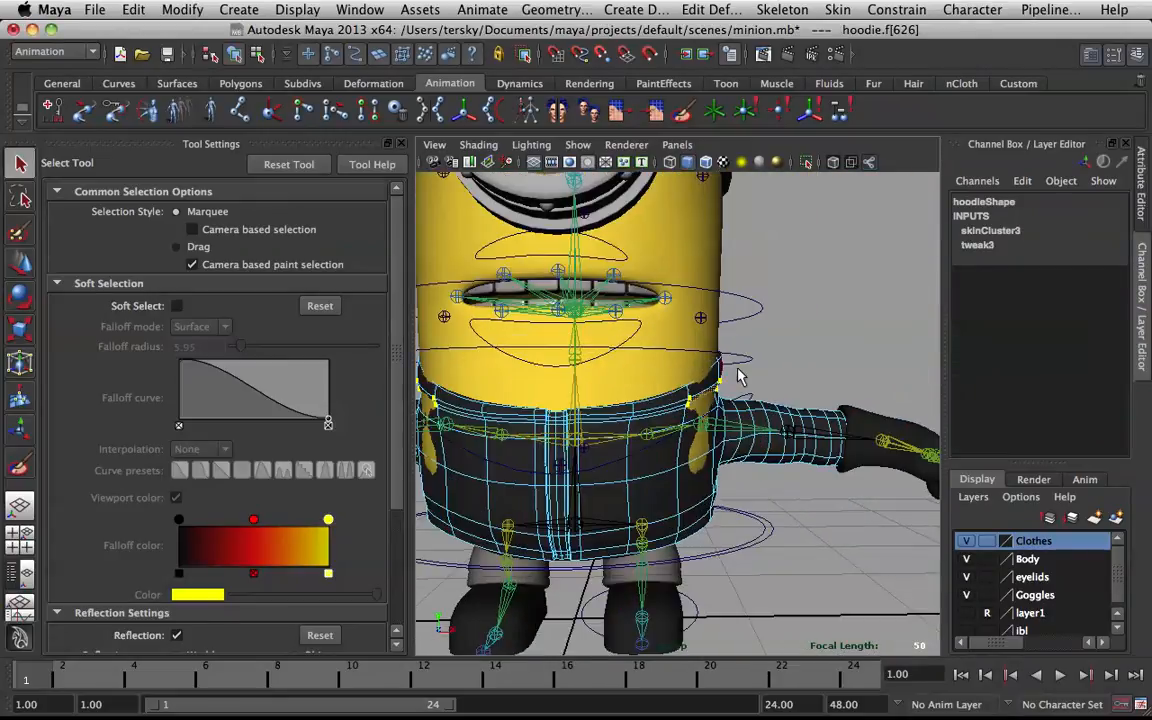
pyautogui.press('b')
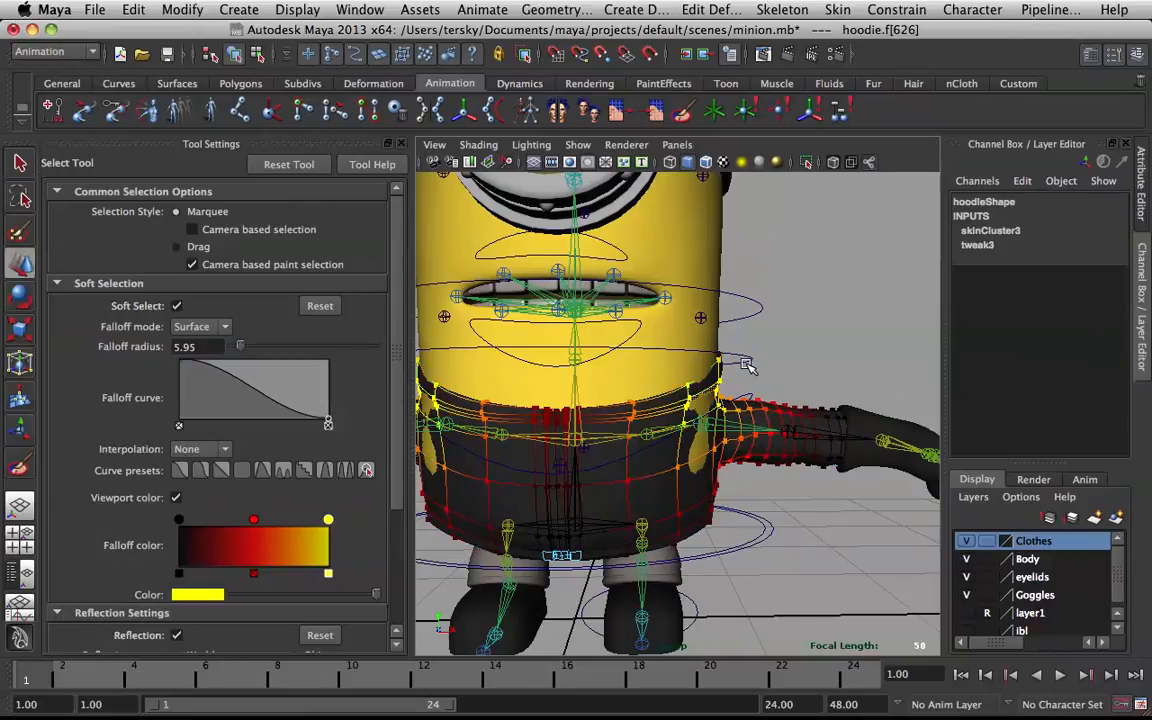
pyautogui.press('w')
pyautogui.moveTo(728, 376); pyautogui.dragTo(773, 391)
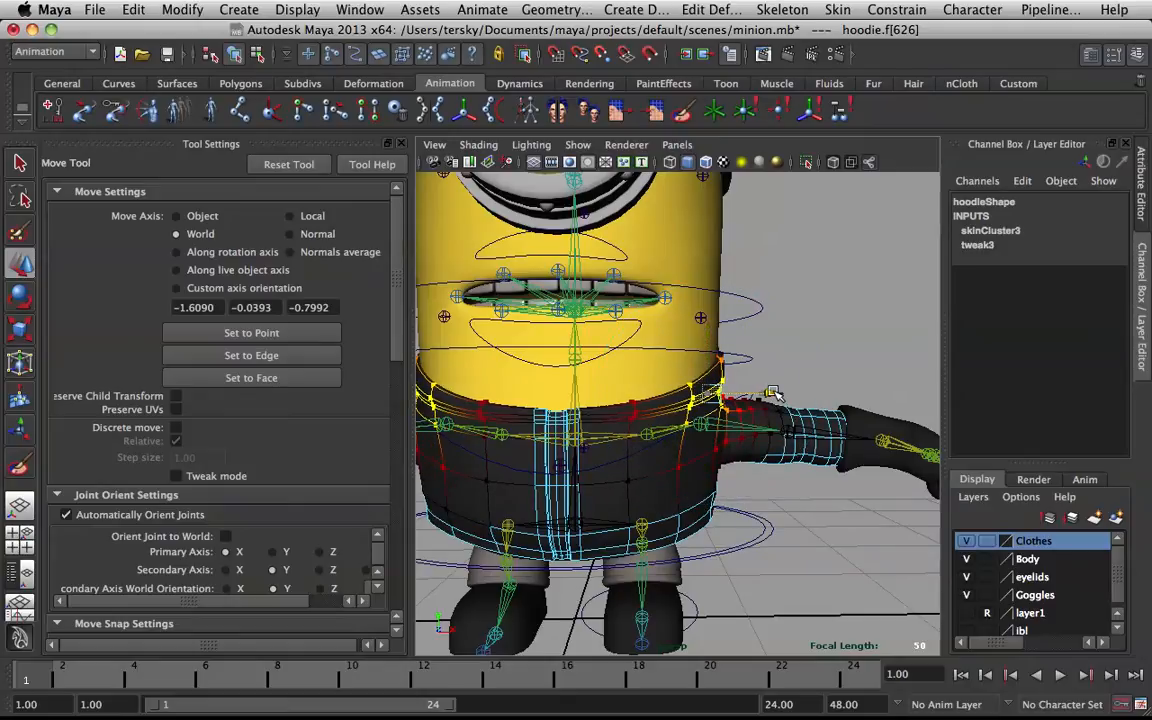
# Move a face on the hoodie's lower left side slightly outward with soft selection and deselect it
pyautogui.click(694, 465)
pyautogui.moveTo(760, 482); pyautogui.dragTo(762, 482)
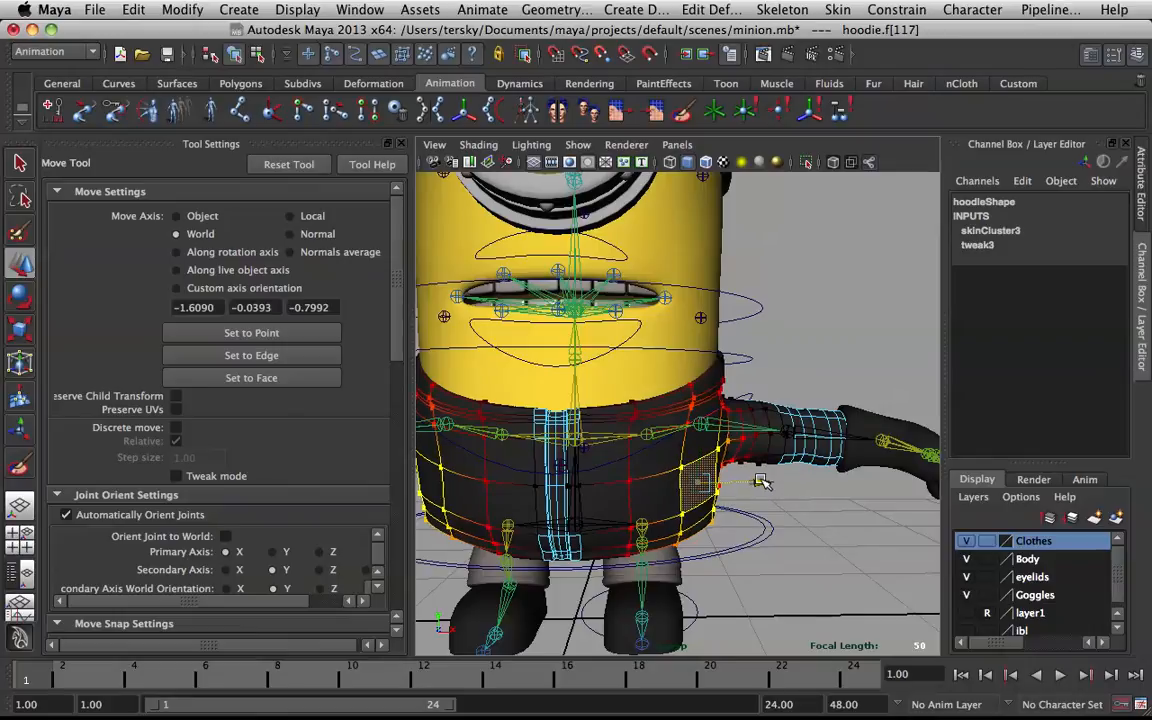
pyautogui.click(838, 275)
# Soft-select a face at the hoodie's back hem, shift it slightly sideways, and lower it toward the trousers
pyautogui.keyDown('alt'); pyautogui.moveTo(725, 270); pyautogui.dragTo(460, 275); pyautogui.keyUp('alt')
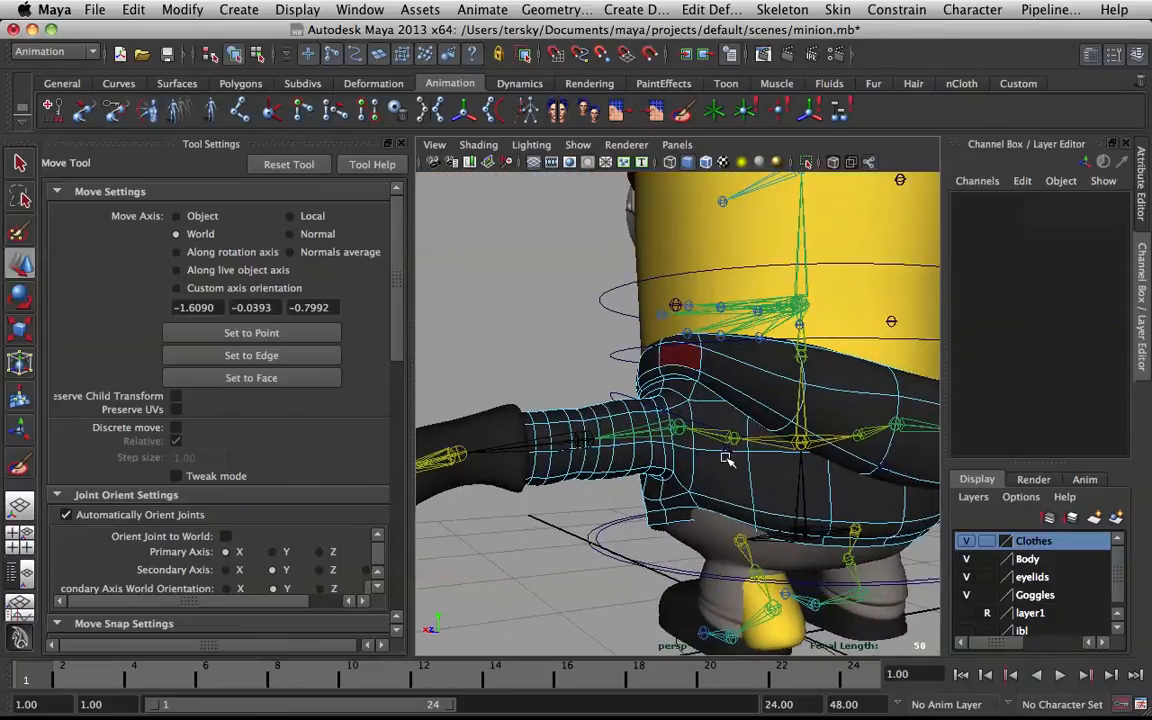
pyautogui.click(735, 524)
pyautogui.keyDown('alt'); pyautogui.moveTo(735, 524); pyautogui.dragTo(716, 511); pyautogui.keyUp('alt')
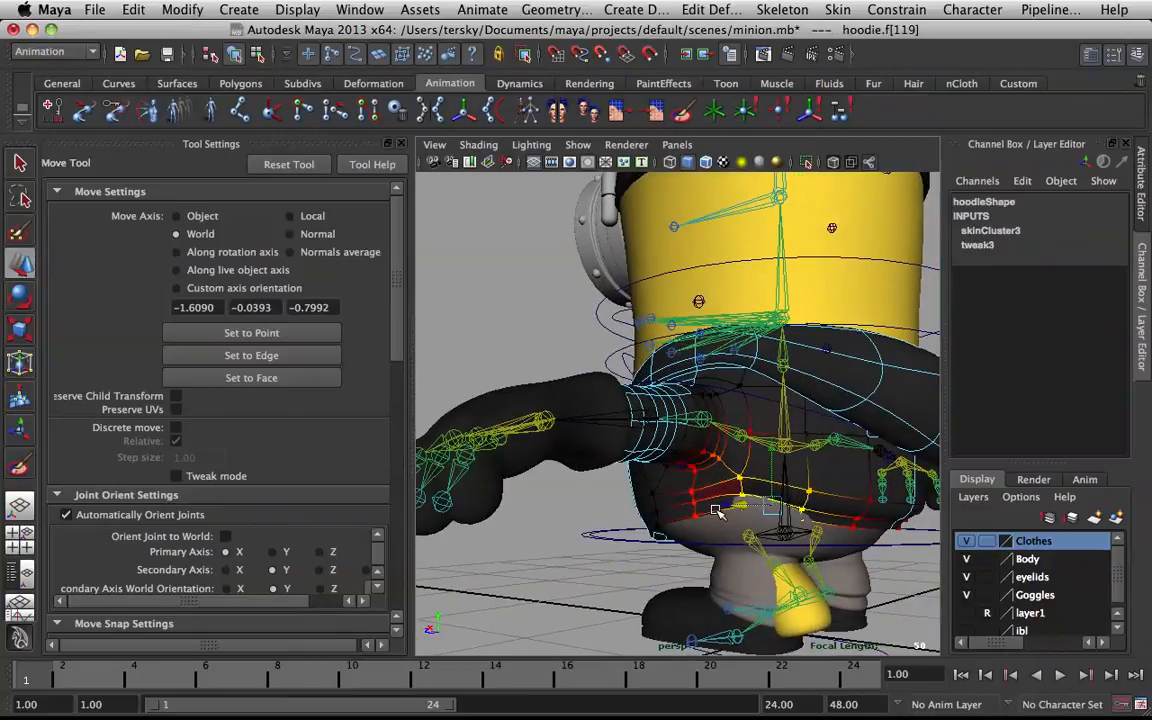
pyautogui.moveTo(718, 508); pyautogui.dragTo(727, 507, button='middle')
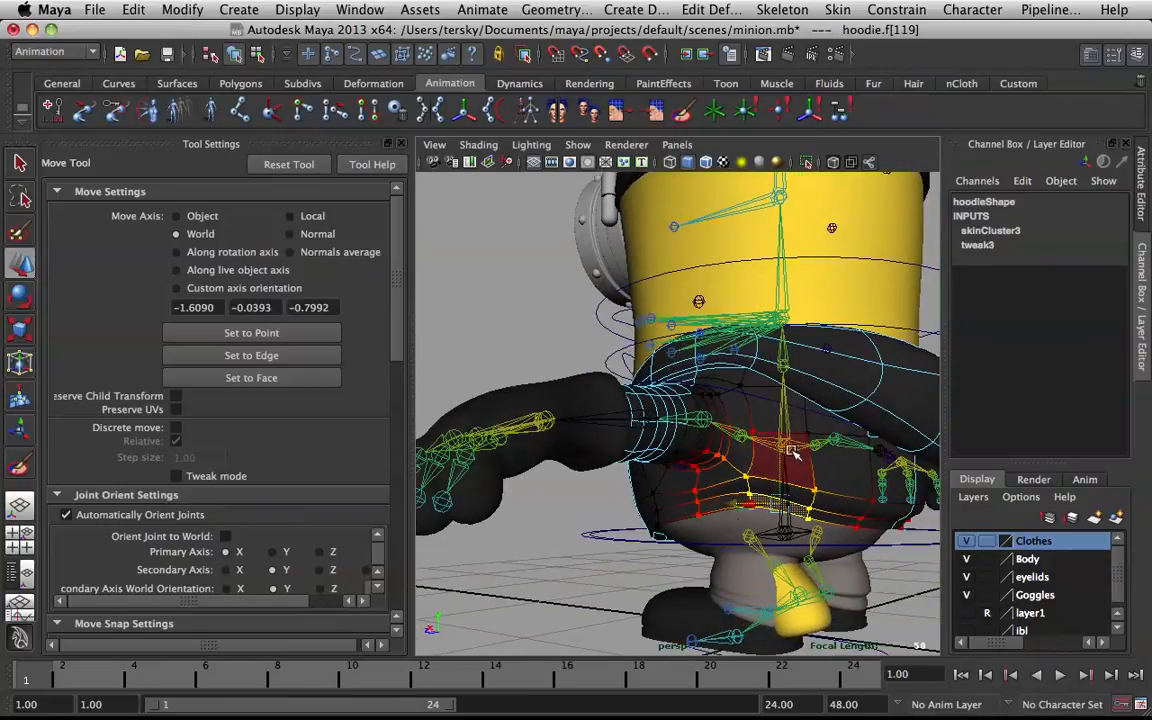
pyautogui.moveTo(785, 447); pyautogui.dragTo(784, 453)
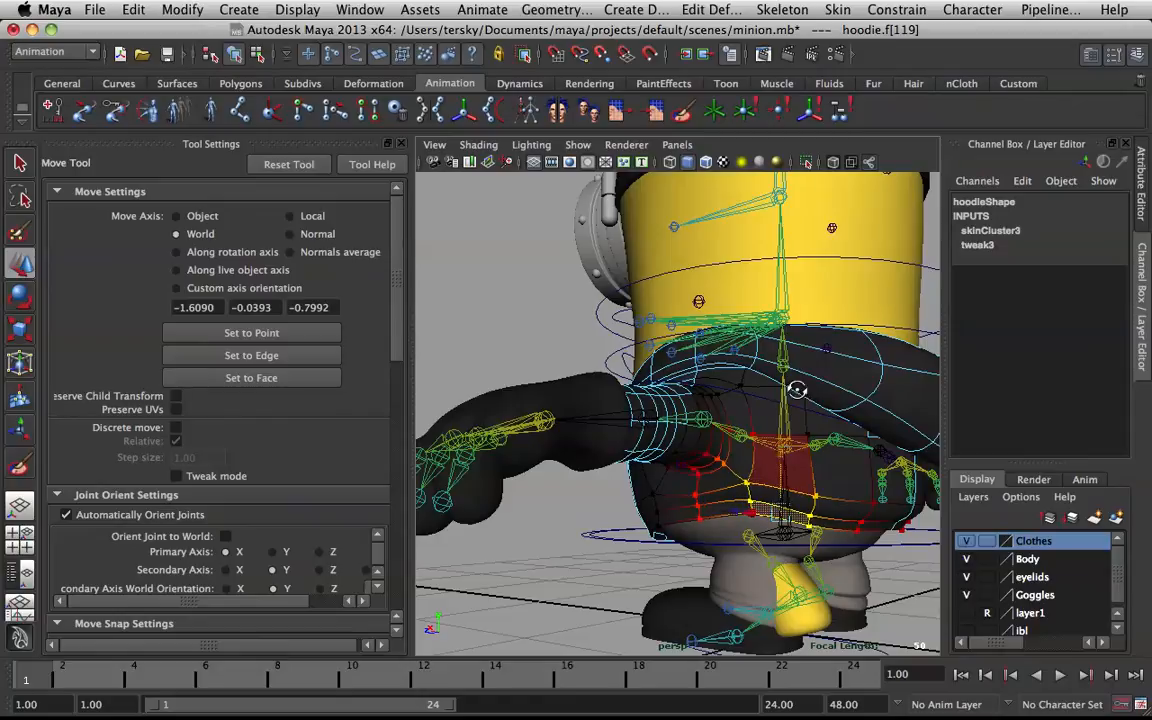
pyautogui.scroll(-3, 796, 355)
pyautogui.keyDown('alt'); pyautogui.moveTo(791, 338); pyautogui.dragTo(480, 340); pyautogui.keyUp('alt')
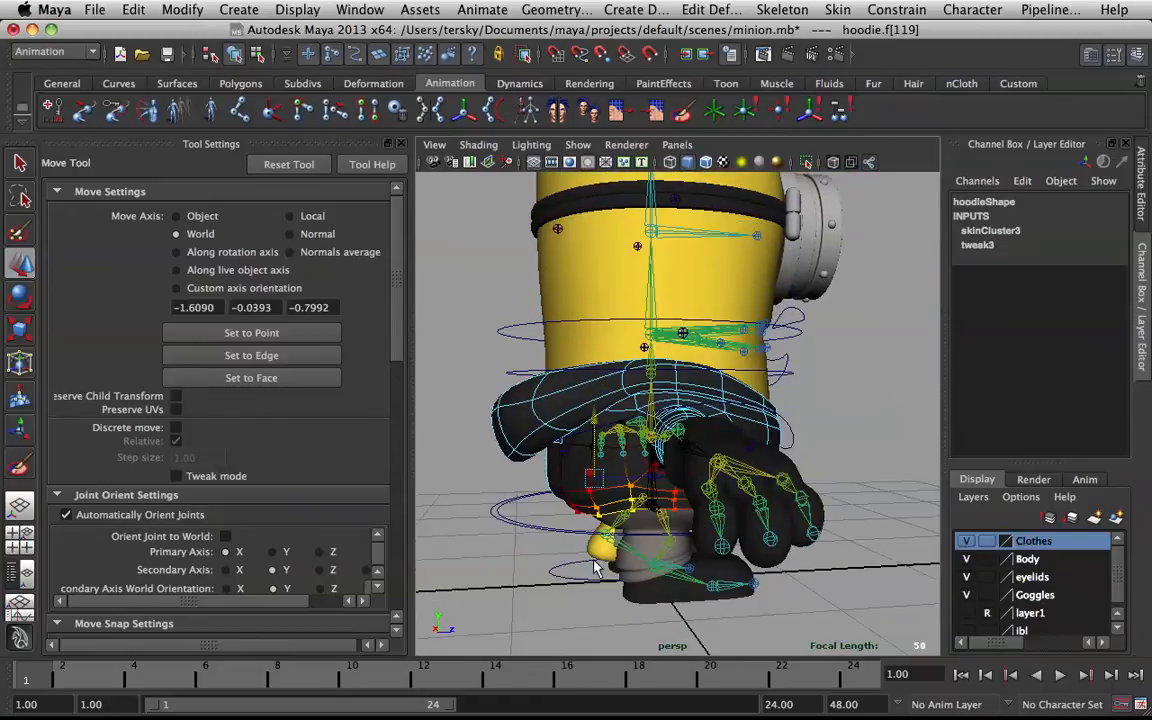
# Set the left foot control's Translate Z to 0, deselect it, and examine the dressed minion from the front
pyautogui.press('q')
pyautogui.click(590, 589)
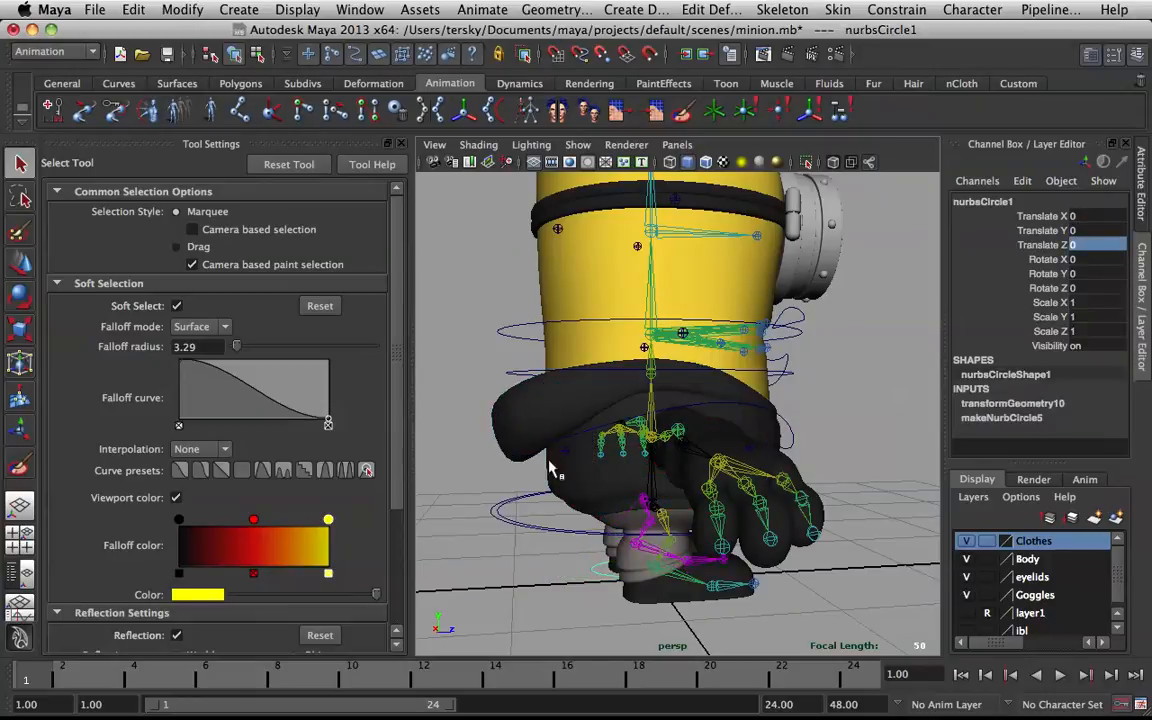
pyautogui.keyDown('alt'); pyautogui.moveTo(635, 403); pyautogui.dragTo(802, 356); pyautogui.keyUp('alt')
pyautogui.click(759, 314)
pyautogui.scroll(4, 801, 356)
pyautogui.keyDown('alt'); pyautogui.moveTo(802, 355); pyautogui.dragTo(799, 372, button='middle'); pyautogui.keyUp('alt')
pyautogui.scroll(4, 748, 329)
pyautogui.scroll(-4, 748, 329)
pyautogui.scroll(-6, 727, 309)
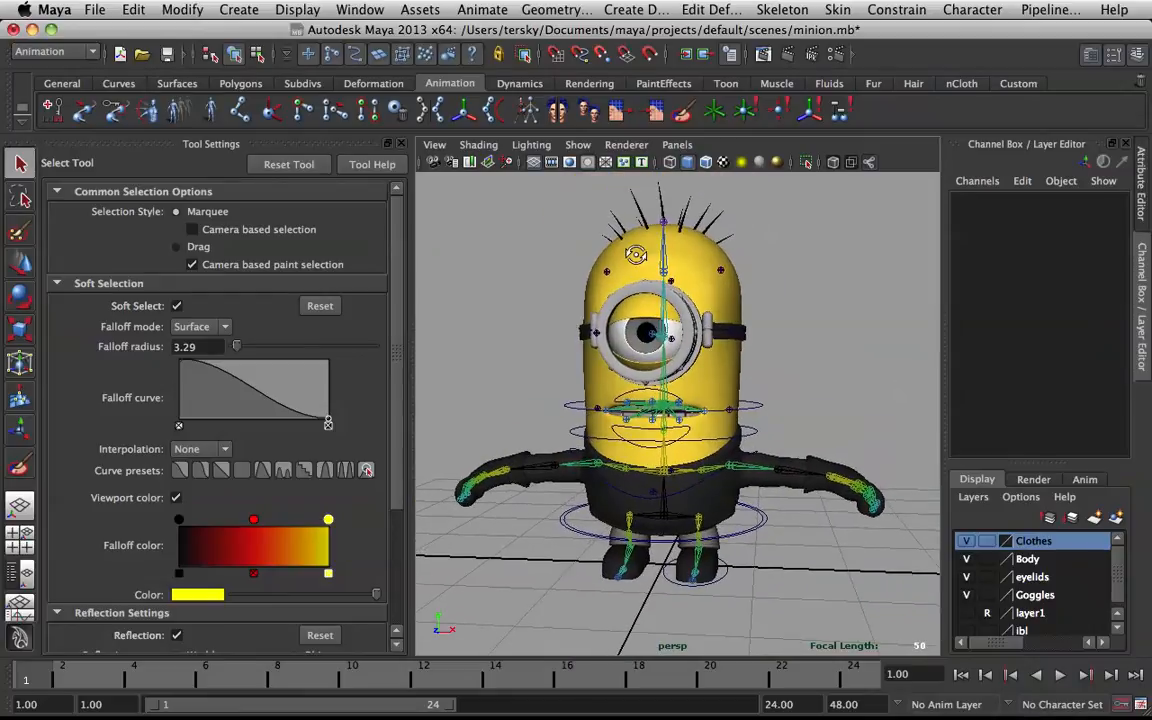
pyautogui.keyDown('alt'); pyautogui.moveTo(662, 250); pyautogui.dragTo(645, 272); pyautogui.keyUp('alt')
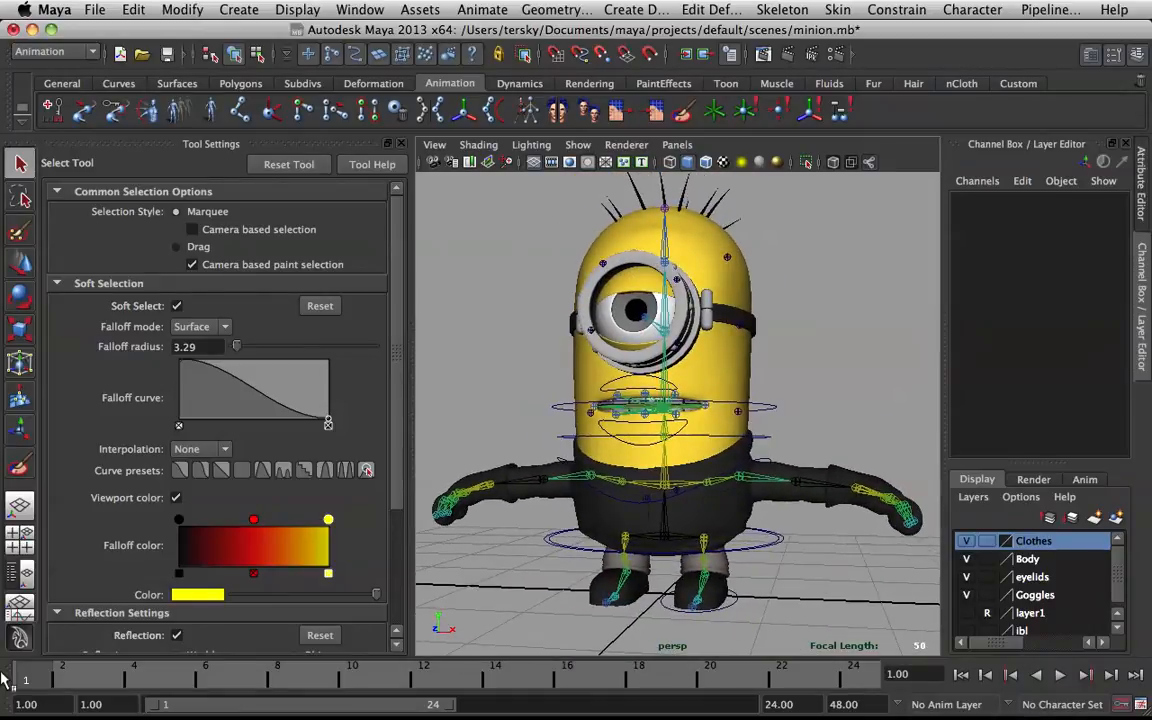
# Rotate the neck control in several directions to test the clothed body's deformation, and undo the rotations
pyautogui.click(755, 437)
pyautogui.click(766, 437)
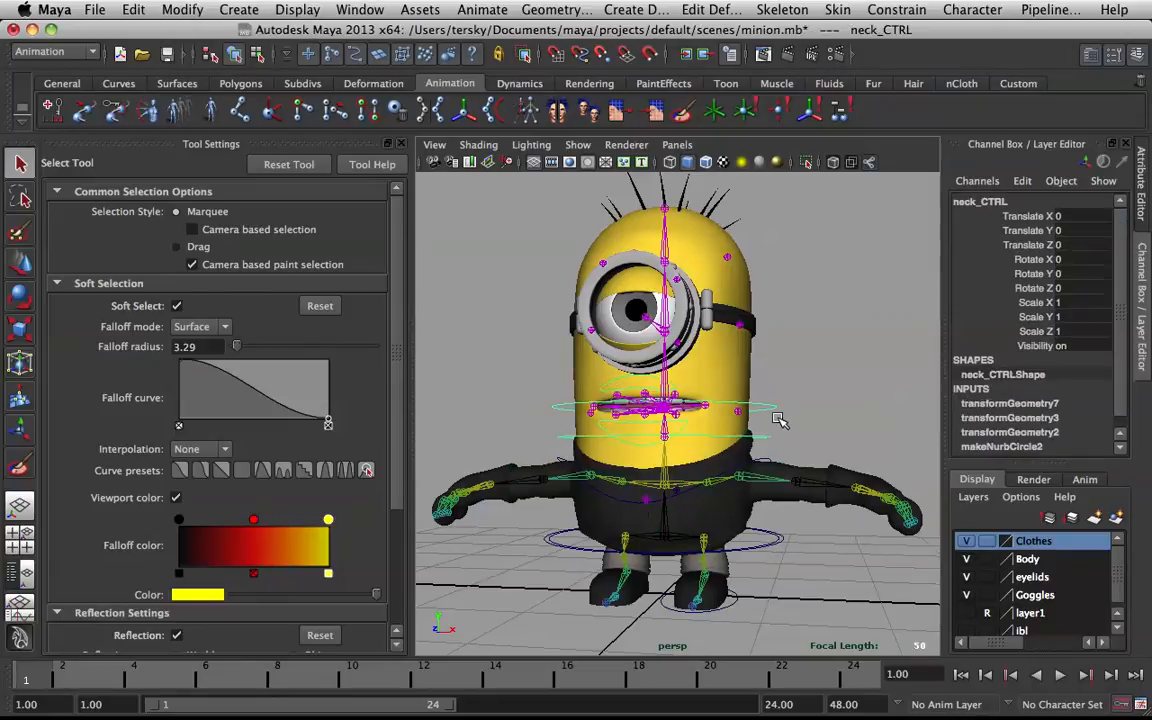
pyautogui.press('e')
pyautogui.moveTo(706, 382); pyautogui.dragTo(673, 386)
pyautogui.press('z')
pyautogui.press('z')
pyautogui.press('z')
pyautogui.press('z')
pyautogui.press('z')
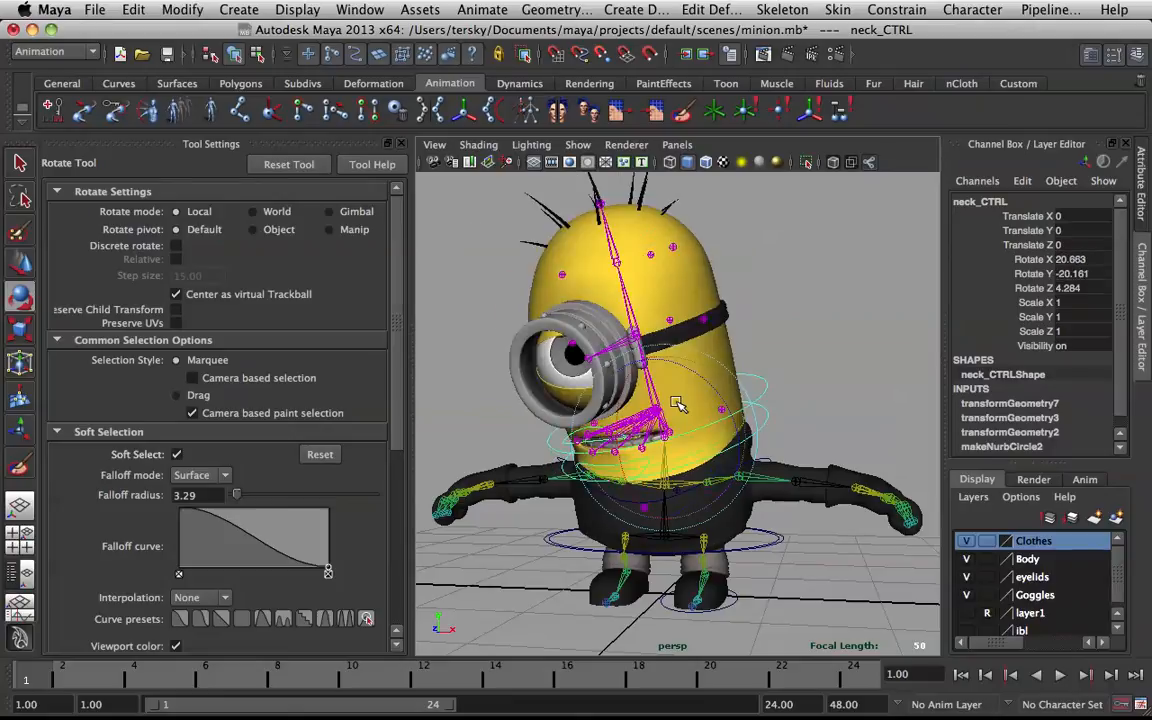
# Smooth bind the pants to the skeleton's root joint using Smooth Bind
pyautogui.keyDown('alt'); pyautogui.moveTo(772, 389); pyautogui.dragTo(779, 401, button='right'); pyautogui.keyUp('alt')
pyautogui.keyDown('alt'); pyautogui.moveTo(779, 401); pyautogui.dragTo(777, 226, button='middle'); pyautogui.keyUp('alt')
pyautogui.keyDown('alt'); pyautogui.moveTo(778, 283); pyautogui.dragTo(705, 281); pyautogui.keyUp('alt')
pyautogui.keyDown('alt'); pyautogui.moveTo(705, 281); pyautogui.dragTo(773, 406, button='right'); pyautogui.keyUp('alt')
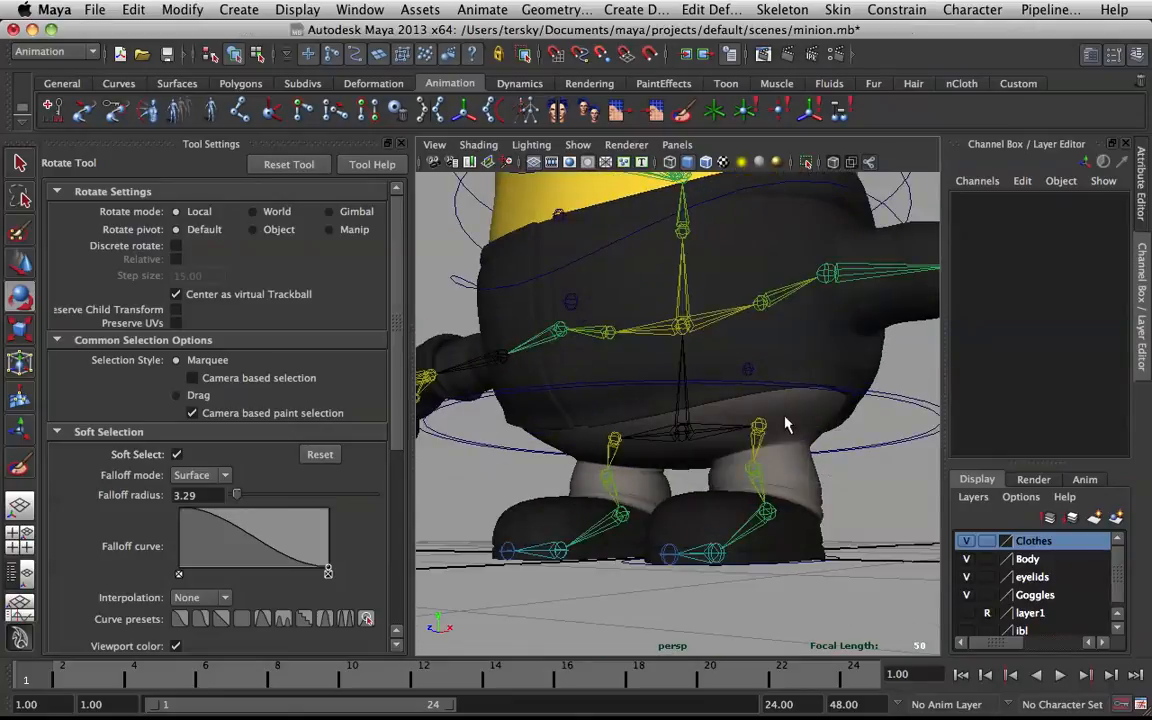
pyautogui.click(707, 437)
pyautogui.press('q')
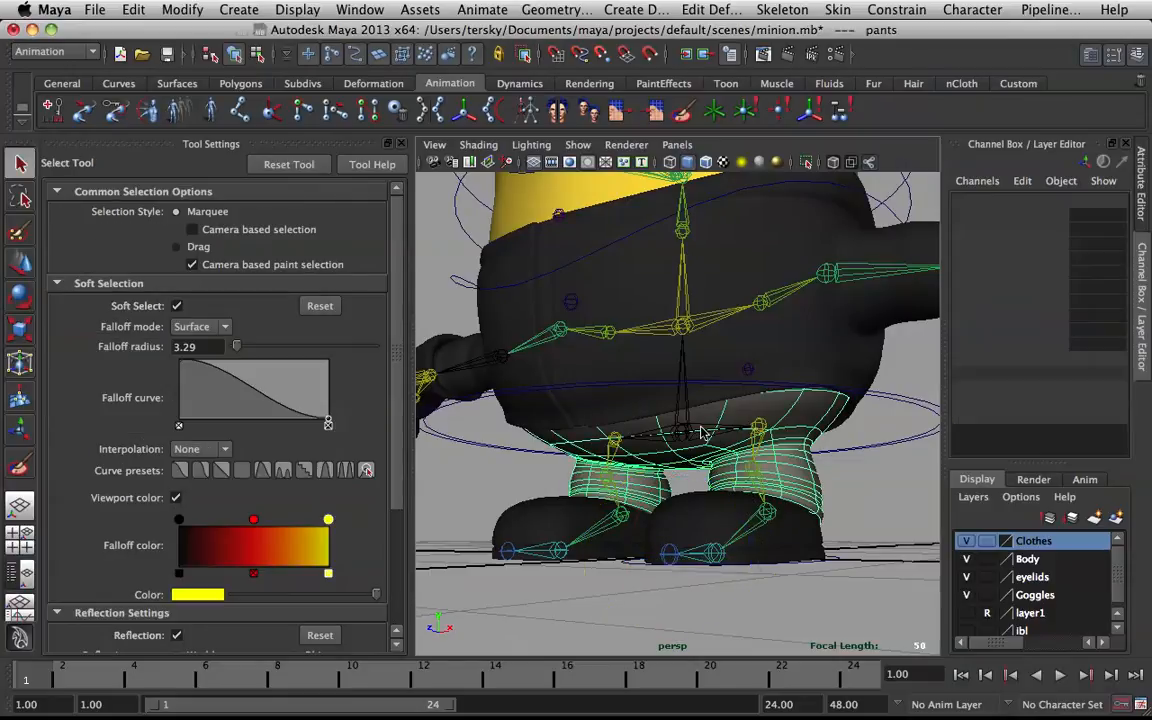
pyautogui.keyDown('shift'); pyautogui.click(700, 431); pyautogui.keyUp('shift')
pyautogui.click(838, 9)
pyautogui.moveTo(860, 40)
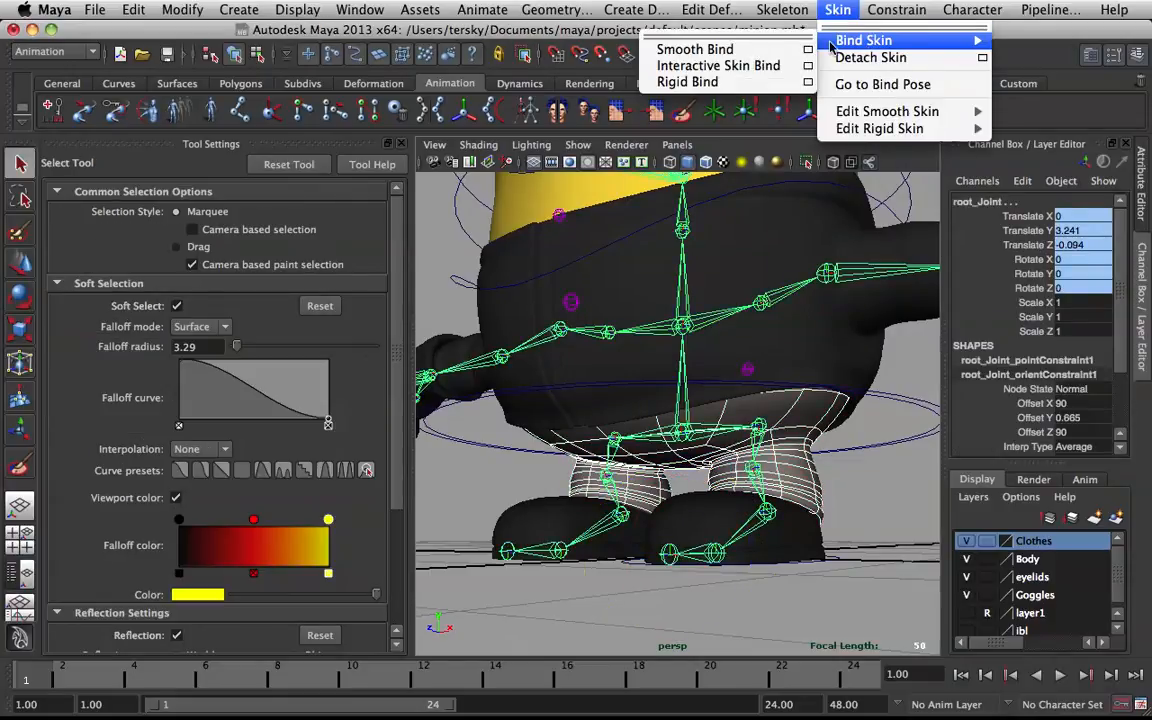
pyautogui.click(754, 49)
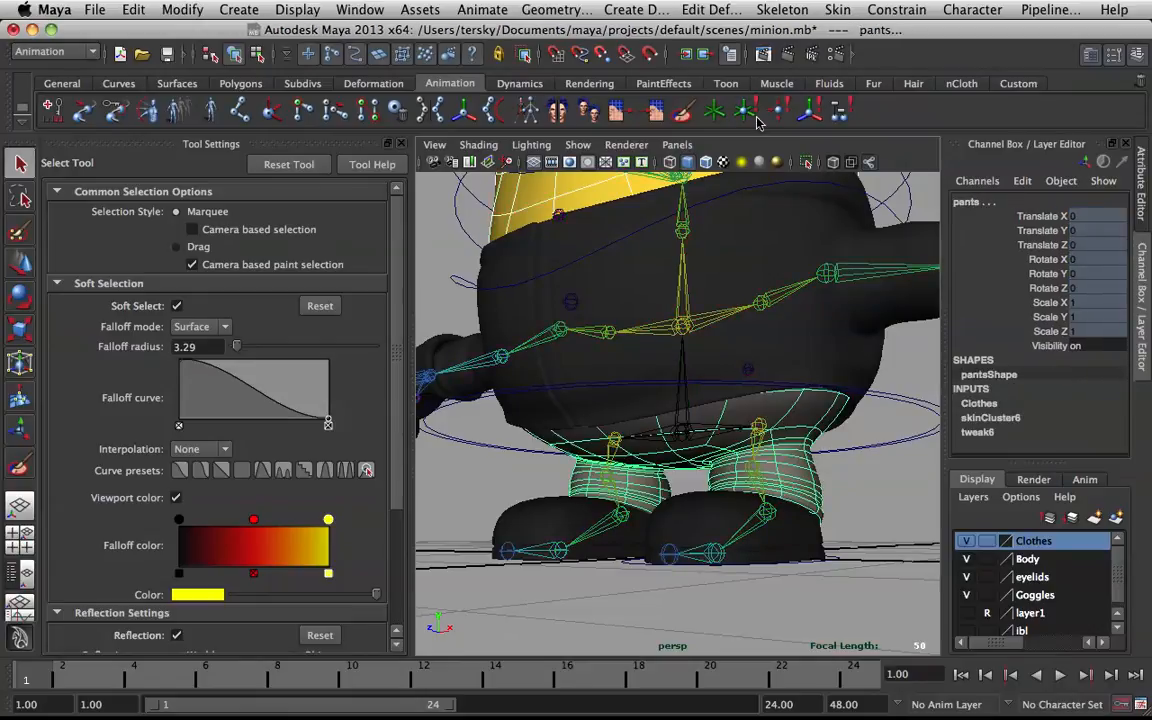
# Copy the yellow body's skin weights to the pants with Copy Skin Weights
pyautogui.click(834, 10)
pyautogui.moveTo(887, 111)
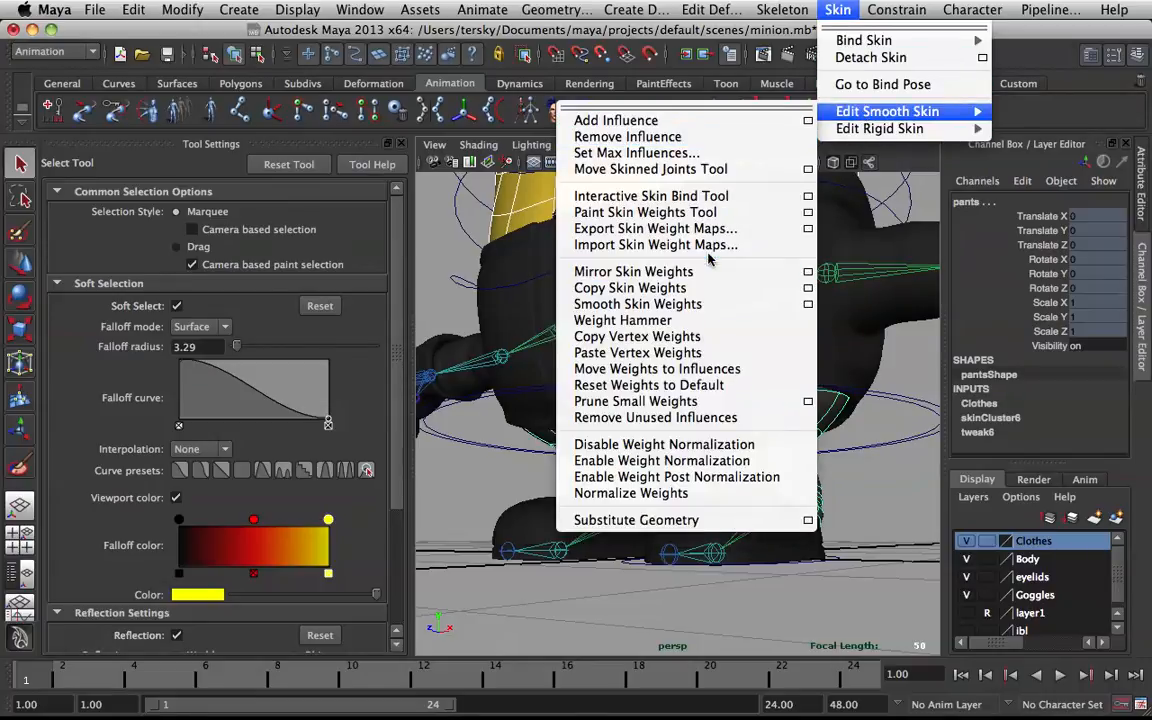
pyautogui.click(716, 289)
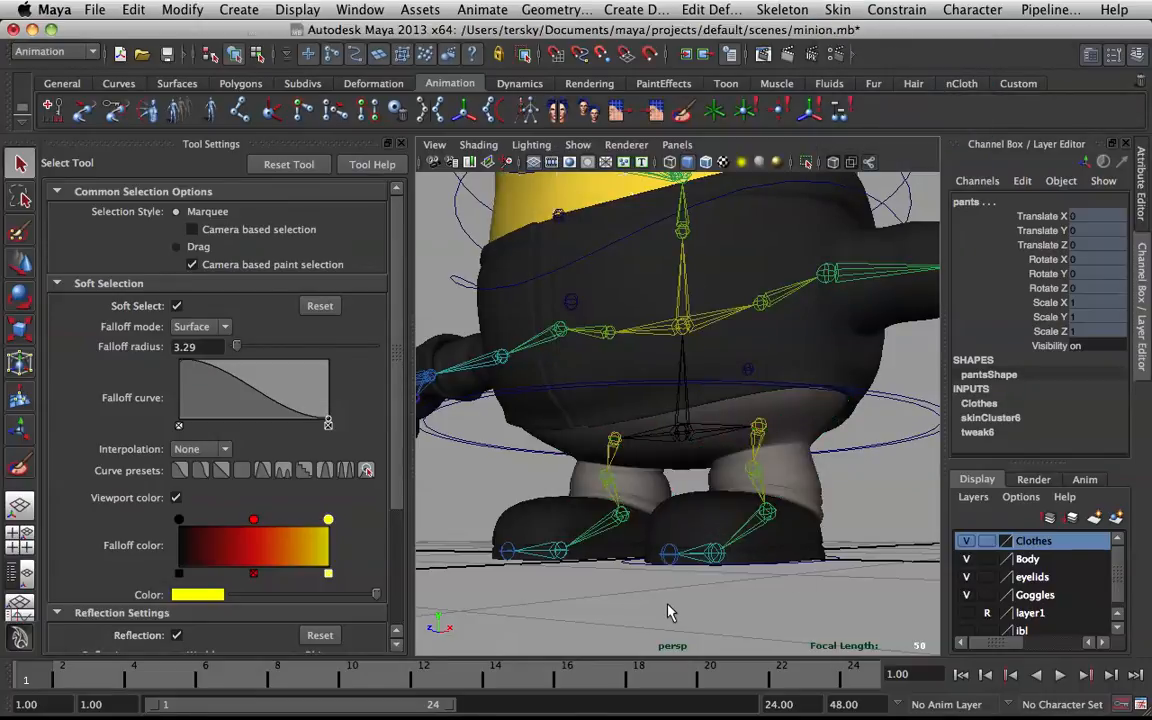
# Move the left foot control to test the pants' deformation, undo the move, and deselect the control
pyautogui.click(818, 566)
pyautogui.click(829, 560)
pyautogui.keyDown('alt'); pyautogui.moveTo(829, 558); pyautogui.dragTo(769, 559); pyautogui.keyUp('alt')
pyautogui.press('w')
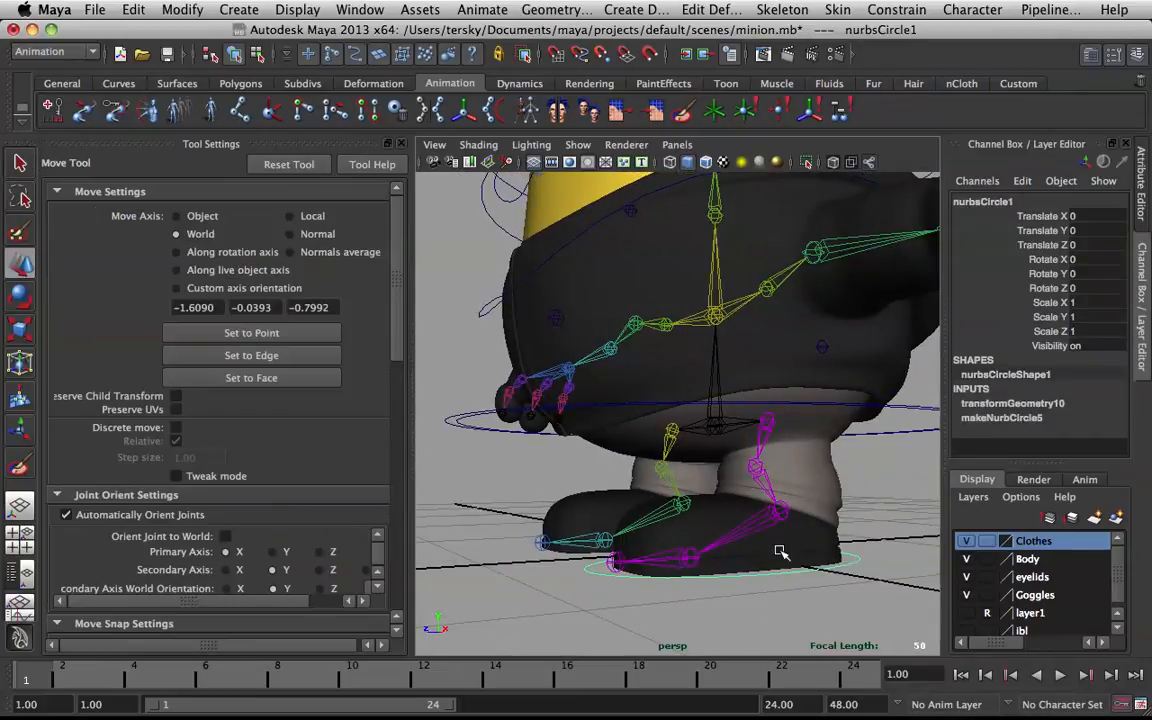
pyautogui.moveTo(803, 520)
pyautogui.mouseDown()
pyautogui.moveTo(784, 514)
pyautogui.moveTo(771, 470)
pyautogui.moveTo(761, 507)
pyautogui.moveTo(818, 508)
pyautogui.moveTo(690, 525)
pyautogui.moveTo(730, 537)
pyautogui.moveTo(745, 470)
pyautogui.moveTo(760, 477)
pyautogui.moveTo(710, 495)
pyautogui.moveTo(797, 509)
pyautogui.moveTo(752, 513)
pyautogui.moveTo(640, 485)
pyautogui.moveTo(700, 495)
pyautogui.moveTo(790, 465)
pyautogui.moveTo(740, 480)
pyautogui.moveTo(700, 470)
pyautogui.moveTo(690, 495)
pyautogui.moveTo(735, 455)
pyautogui.moveTo(715, 480)
pyautogui.moveTo(760, 500)
pyautogui.moveTo(805, 460)
pyautogui.moveTo(770, 476)
pyautogui.moveTo(808, 484)
pyautogui.moveTo(761, 494)
pyautogui.moveTo(809, 514)
pyautogui.mouseUp()
pyautogui.press('z')
pyautogui.click(895, 481)
pyautogui.scroll(3, 801, 510)
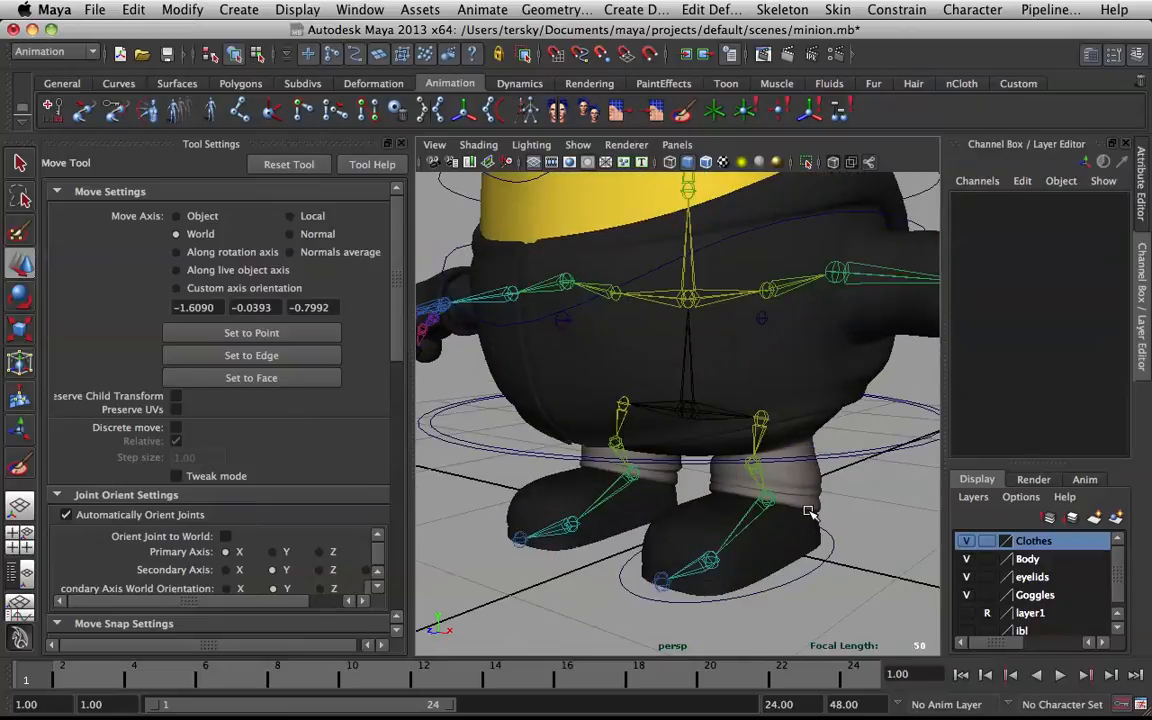
# Smooth bind the left shoe to the left ankle joint
pyautogui.click(805, 532)
pyautogui.scroll(3, 800, 520)
pyautogui.keyDown('alt'); pyautogui.moveTo(785, 518); pyautogui.dragTo(787, 488, button='middle'); pyautogui.keyUp('alt')
pyautogui.keyDown('alt'); pyautogui.moveTo(843, 537); pyautogui.dragTo(828, 521); pyautogui.keyUp('alt')
pyautogui.press('q')
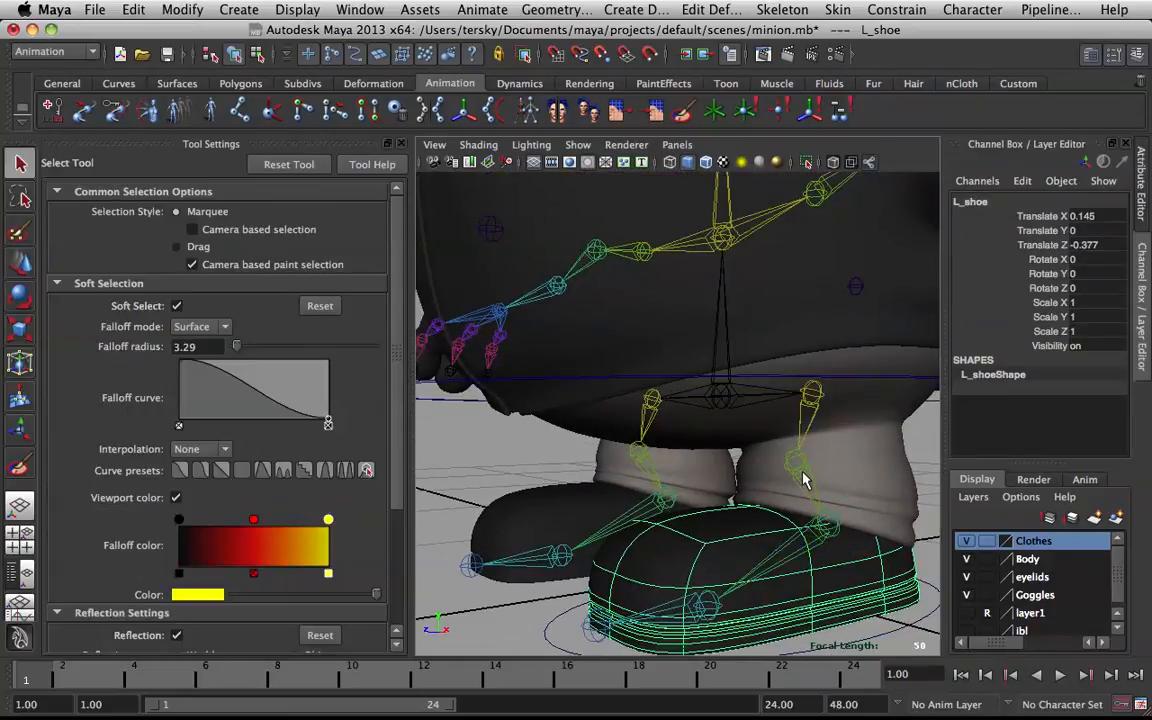
pyautogui.click(836, 527)
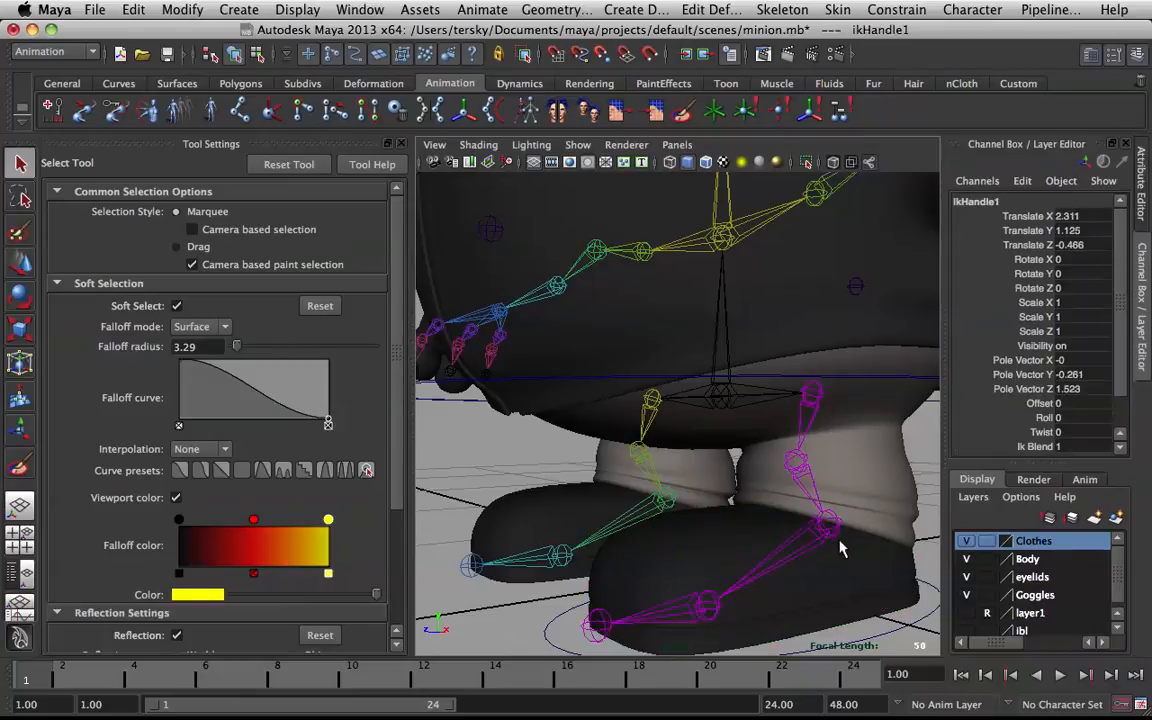
pyautogui.click(831, 539)
pyautogui.click(831, 539)
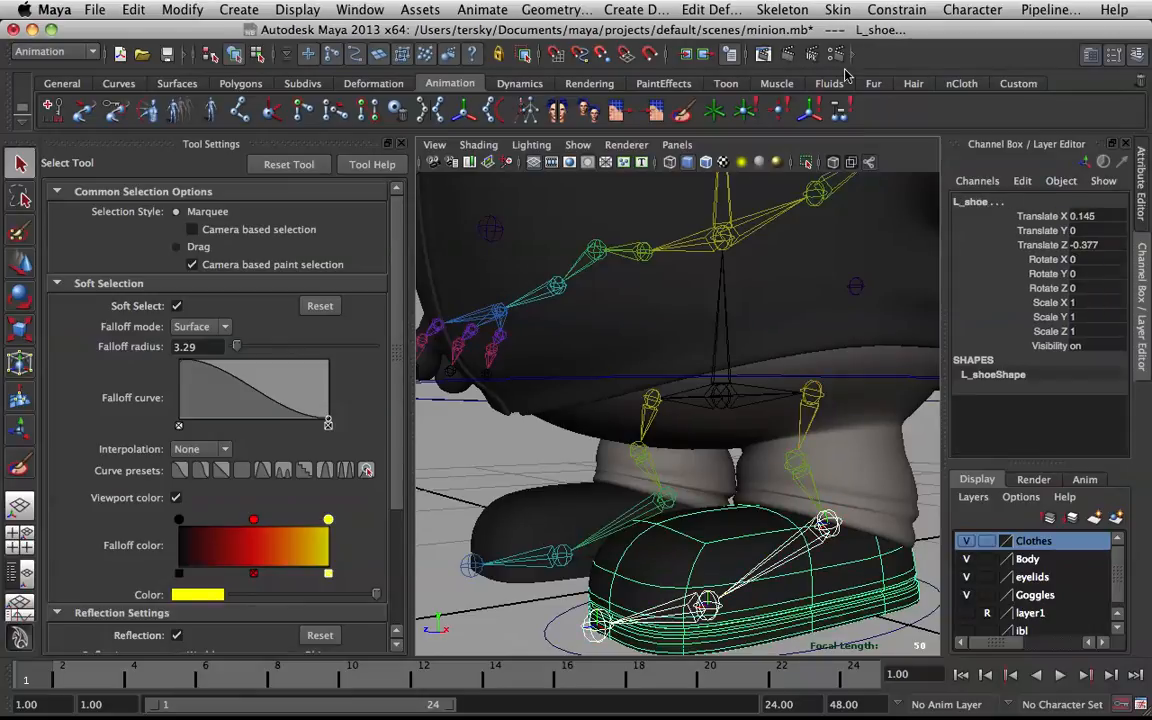
pyautogui.click(849, 8)
pyautogui.moveTo(856, 39)
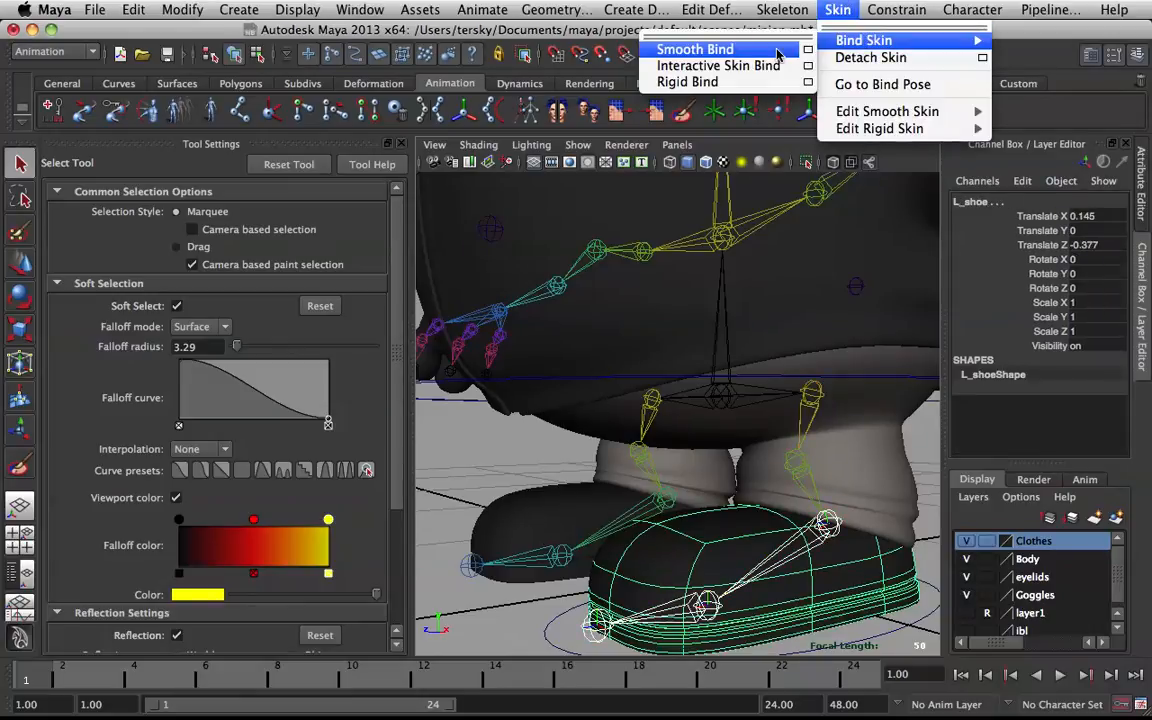
pyautogui.click(689, 49)
# Rotate the left ball joint to test how the shoe bends at the toe, and undo the rotation
pyautogui.click(697, 602)
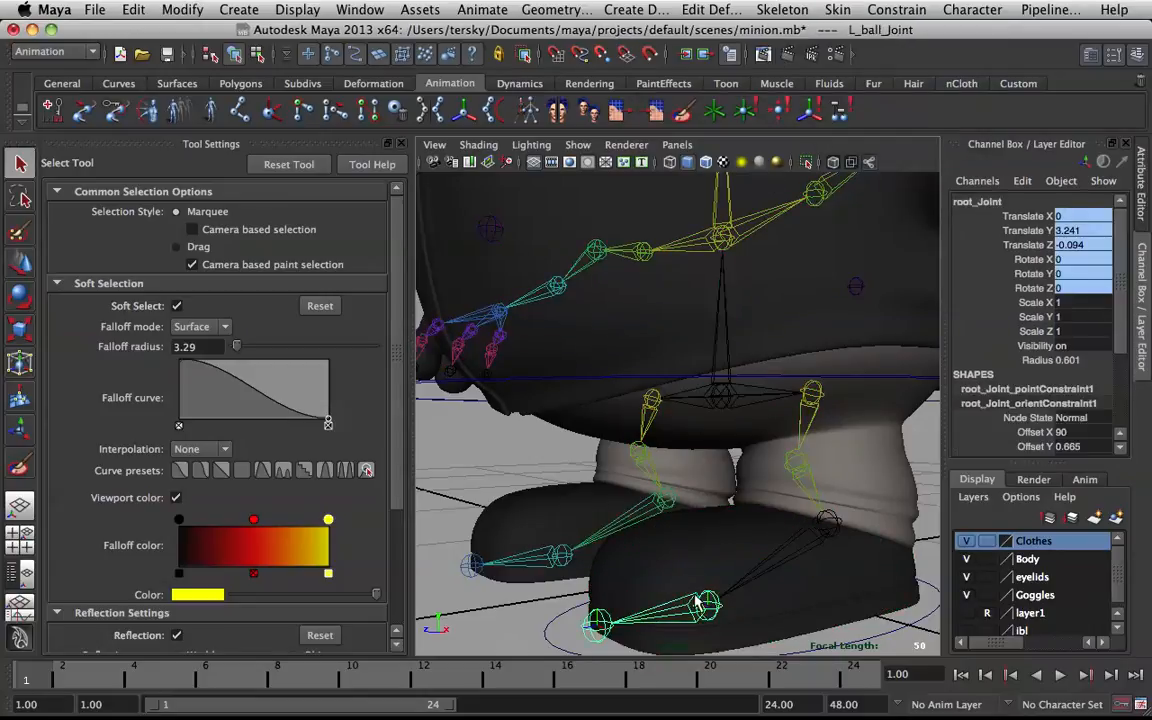
pyautogui.press('e')
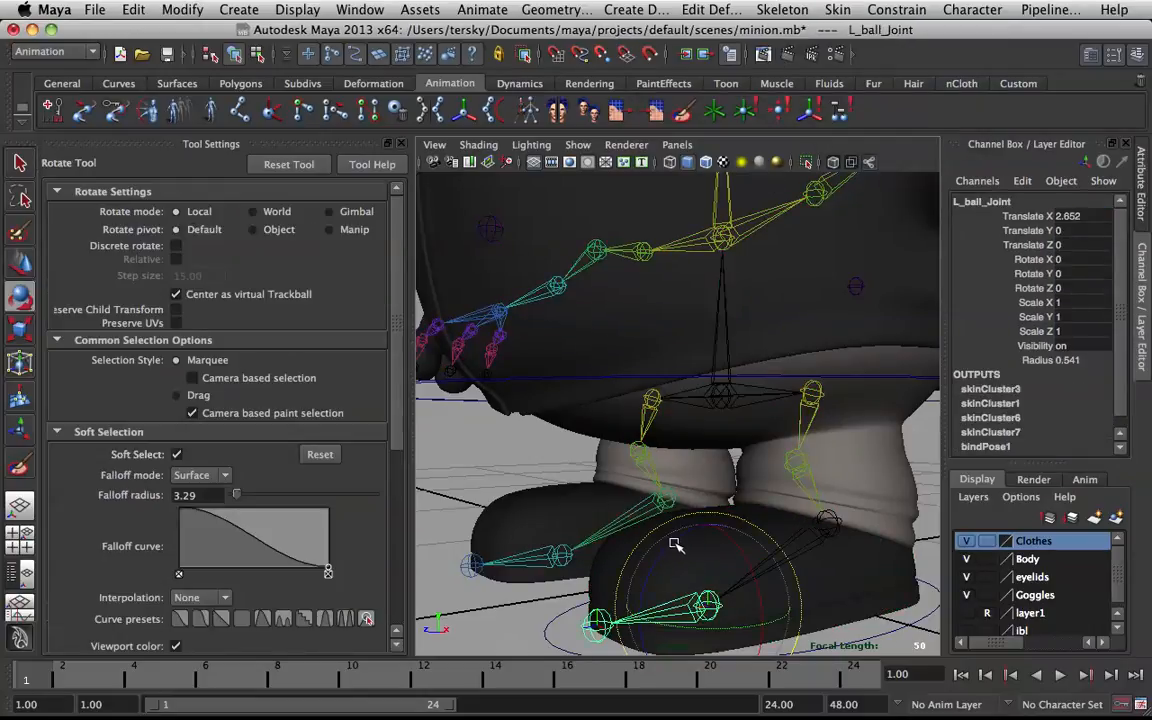
pyautogui.moveTo(698, 522); pyautogui.dragTo(678, 570)
pyautogui.press('z')
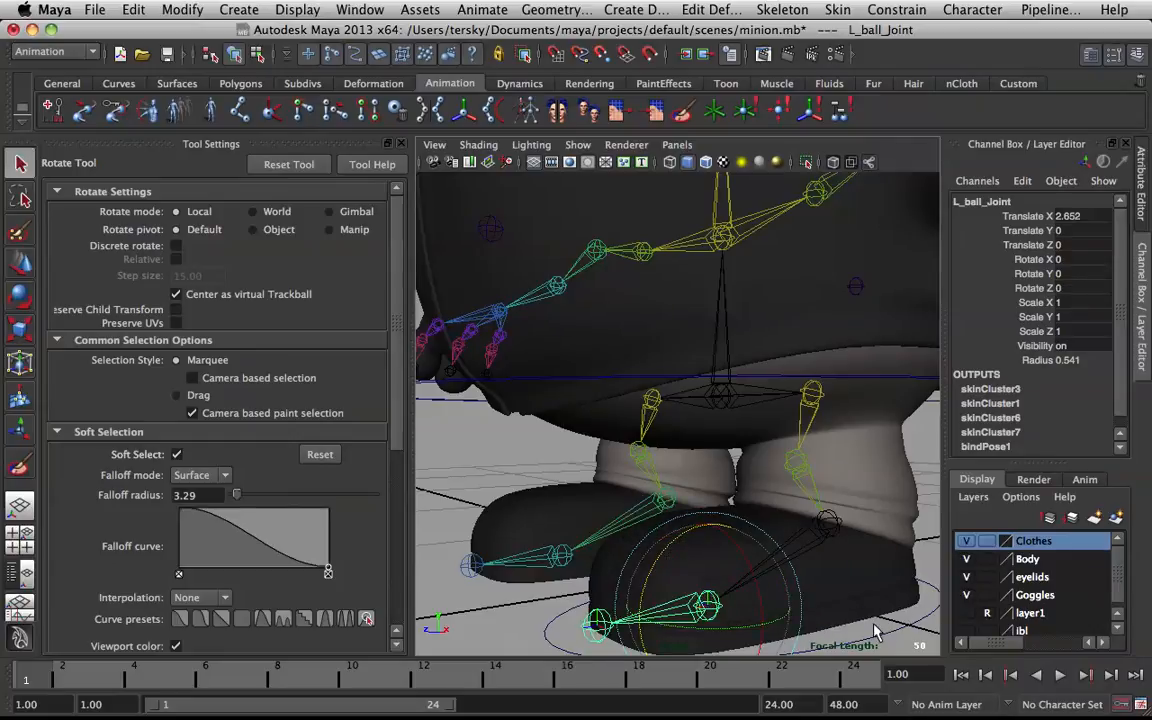
# Move the left foot control to test the bound shoe with the pants leg, undo the move, and inspect both feet from behind
pyautogui.press('q')
pyautogui.keyDown('alt'); pyautogui.moveTo(812, 550); pyautogui.dragTo(761, 442, button='middle'); pyautogui.keyUp('alt')
pyautogui.click(761, 442)
pyautogui.keyDown('alt'); pyautogui.moveTo(761, 442); pyautogui.dragTo(736, 459); pyautogui.keyUp('alt')
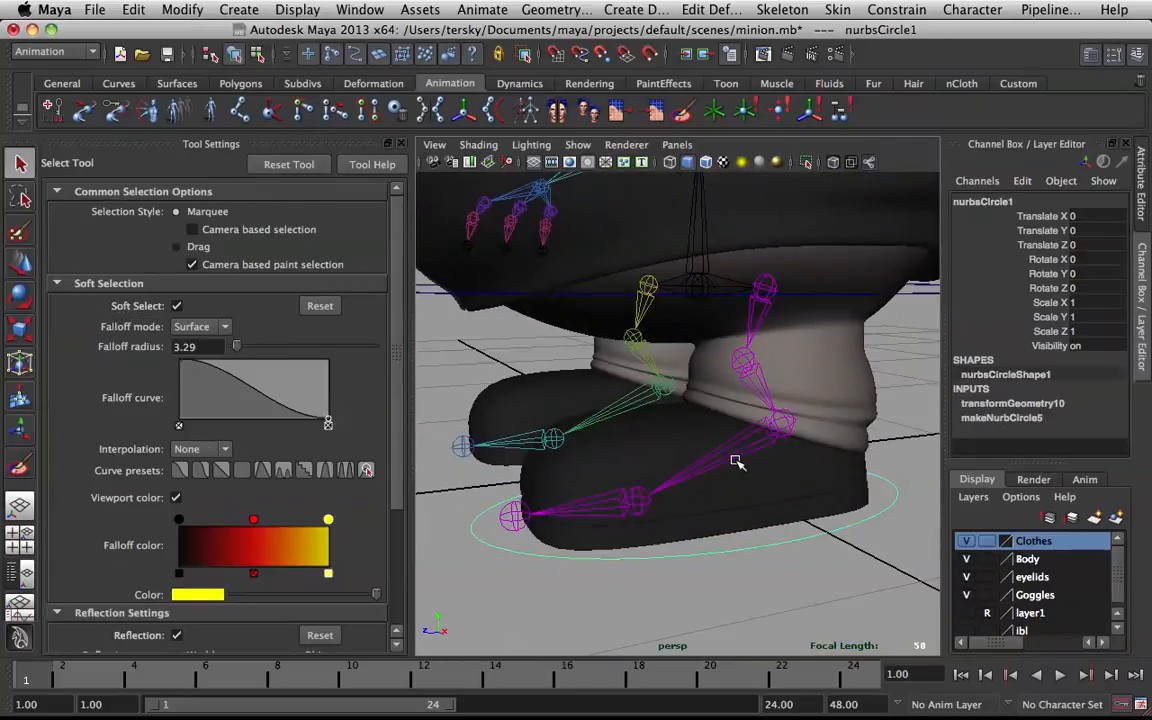
pyautogui.press('w')
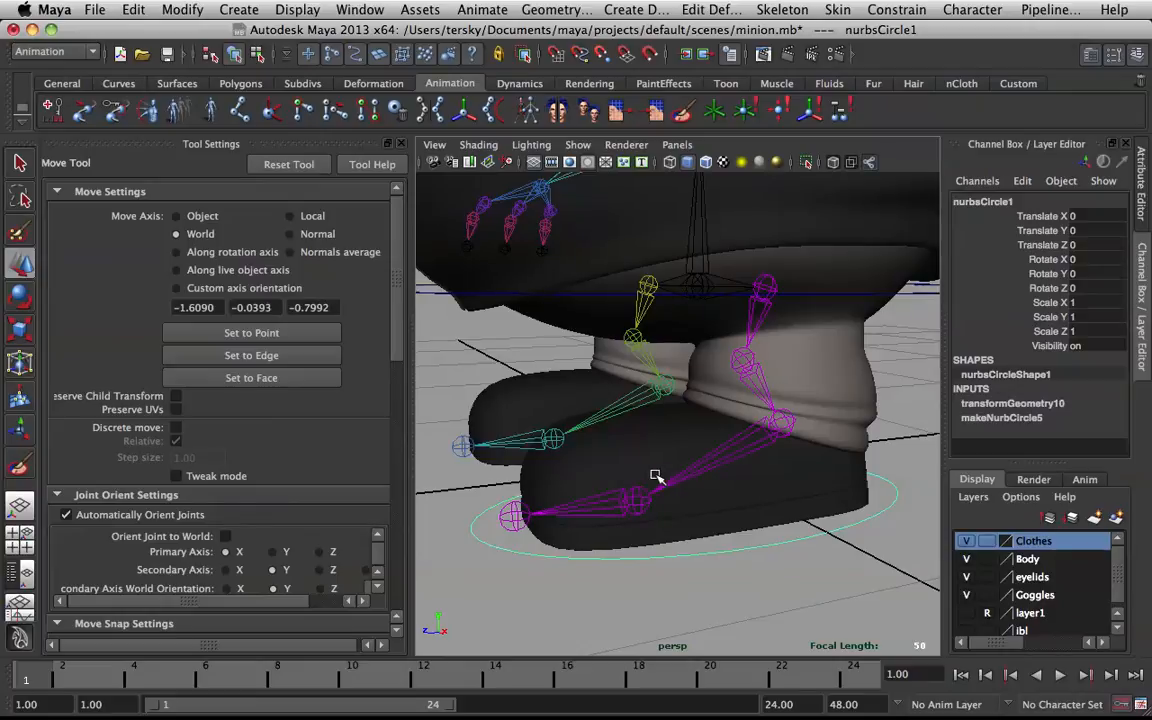
pyautogui.scroll(-3, 660, 478)
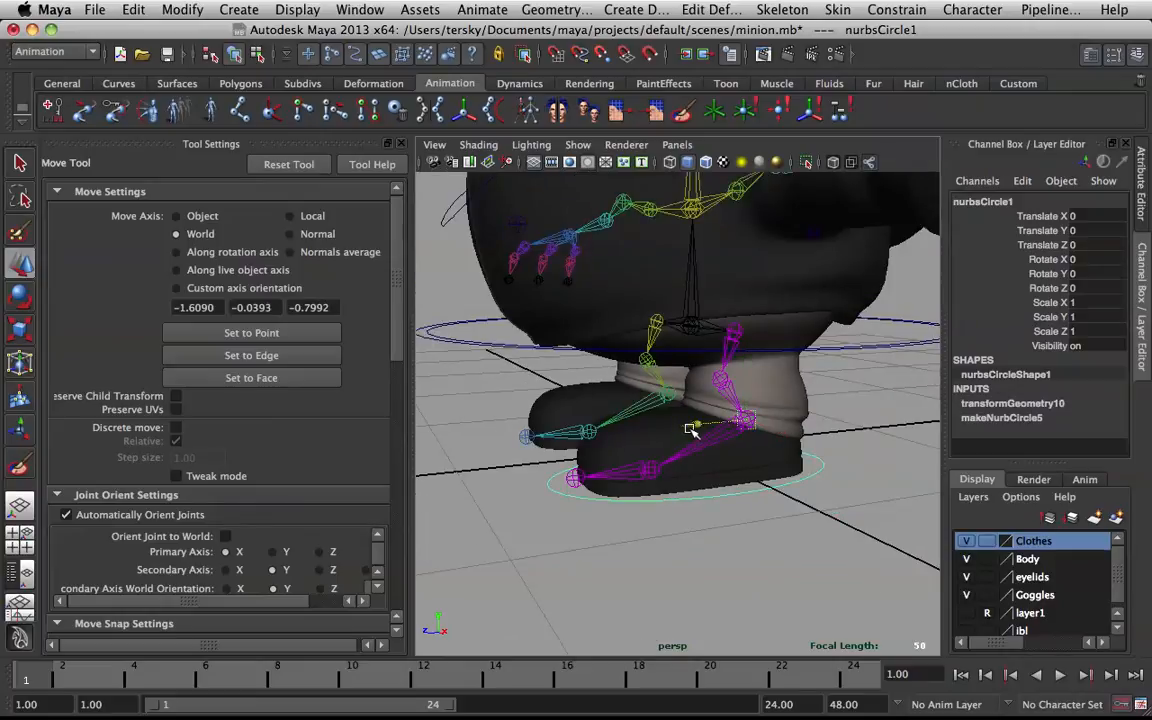
pyautogui.moveTo(690, 430); pyautogui.dragTo(622, 422)
pyautogui.press('e')
pyautogui.press('q')
pyautogui.keyDown('alt'); pyautogui.moveTo(457, 424); pyautogui.dragTo(748, 432); pyautogui.keyUp('alt')
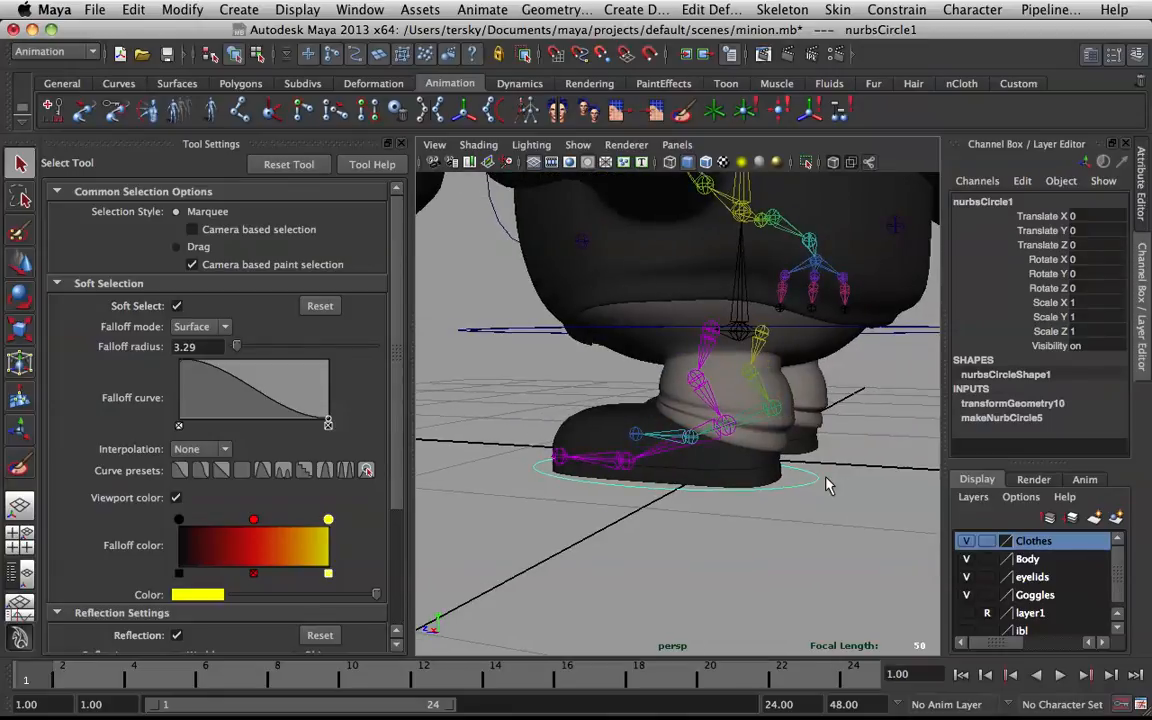
pyautogui.keyDown('alt'); pyautogui.moveTo(784, 409); pyautogui.dragTo(750, 423, button='middle'); pyautogui.keyUp('alt')
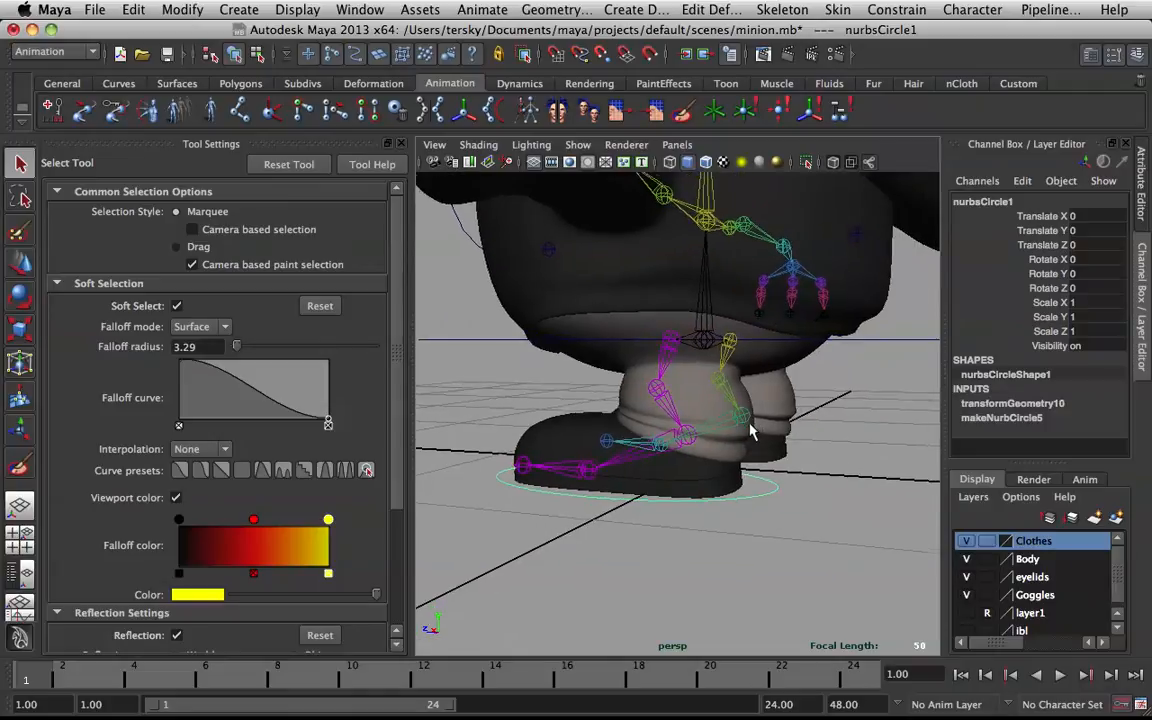
pyautogui.keyDown('alt'); pyautogui.moveTo(750, 430); pyautogui.dragTo(616, 440); pyautogui.keyUp('alt')
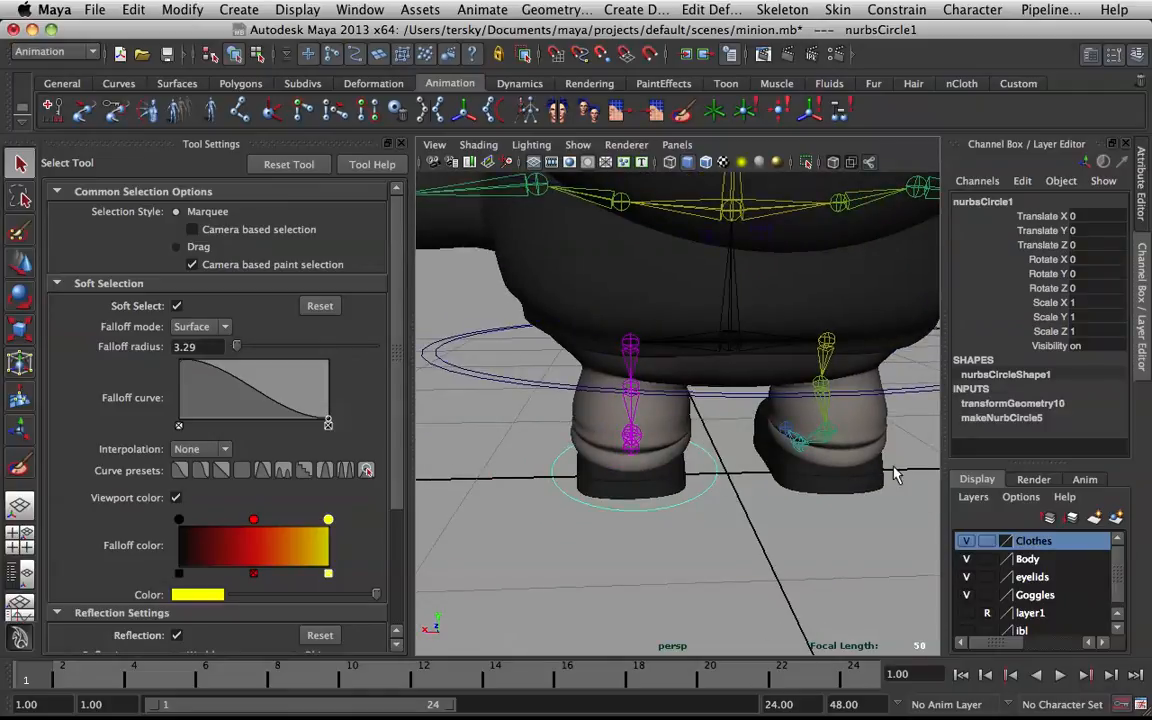
pyautogui.keyDown('alt'); pyautogui.moveTo(478, 410); pyautogui.dragTo(758, 420); pyautogui.keyUp('alt')
# Smooth bind the right shoe to the right ankle joint and clear the selection
pyautogui.keyDown('alt'); pyautogui.moveTo(615, 420); pyautogui.dragTo(665, 443); pyautogui.keyUp('alt')
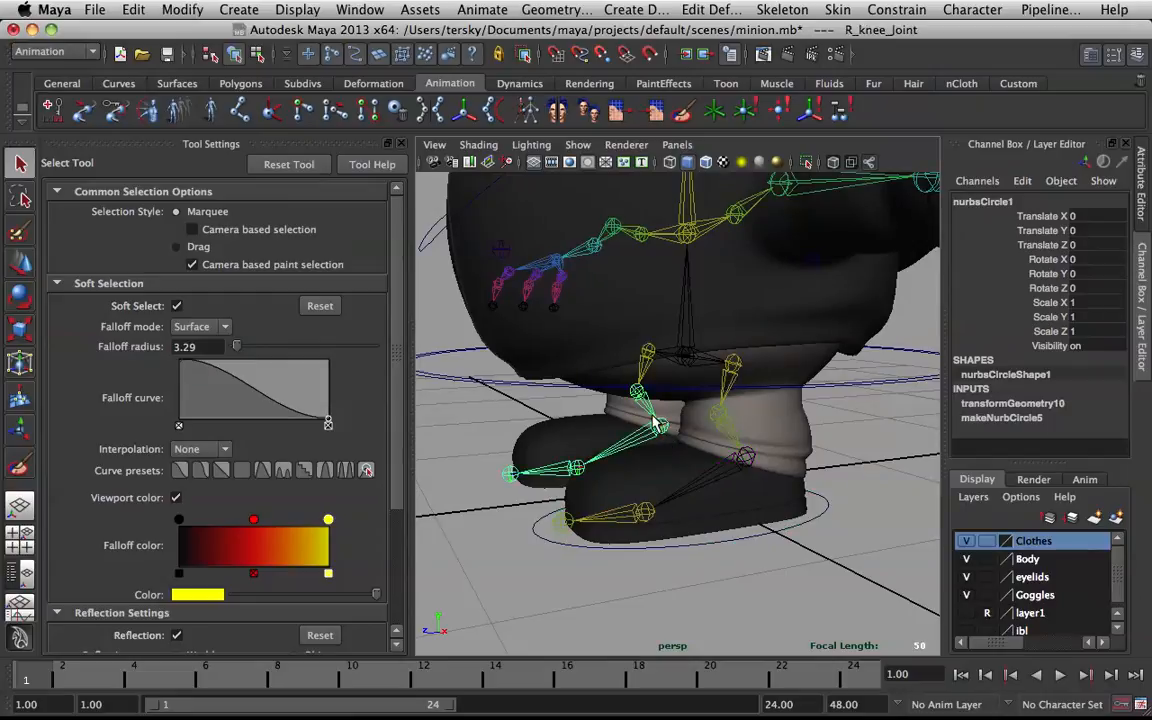
pyautogui.click(658, 427)
pyautogui.click(594, 452)
pyautogui.keyDown('alt'); pyautogui.moveTo(594, 452); pyautogui.dragTo(672, 456); pyautogui.keyUp('alt')
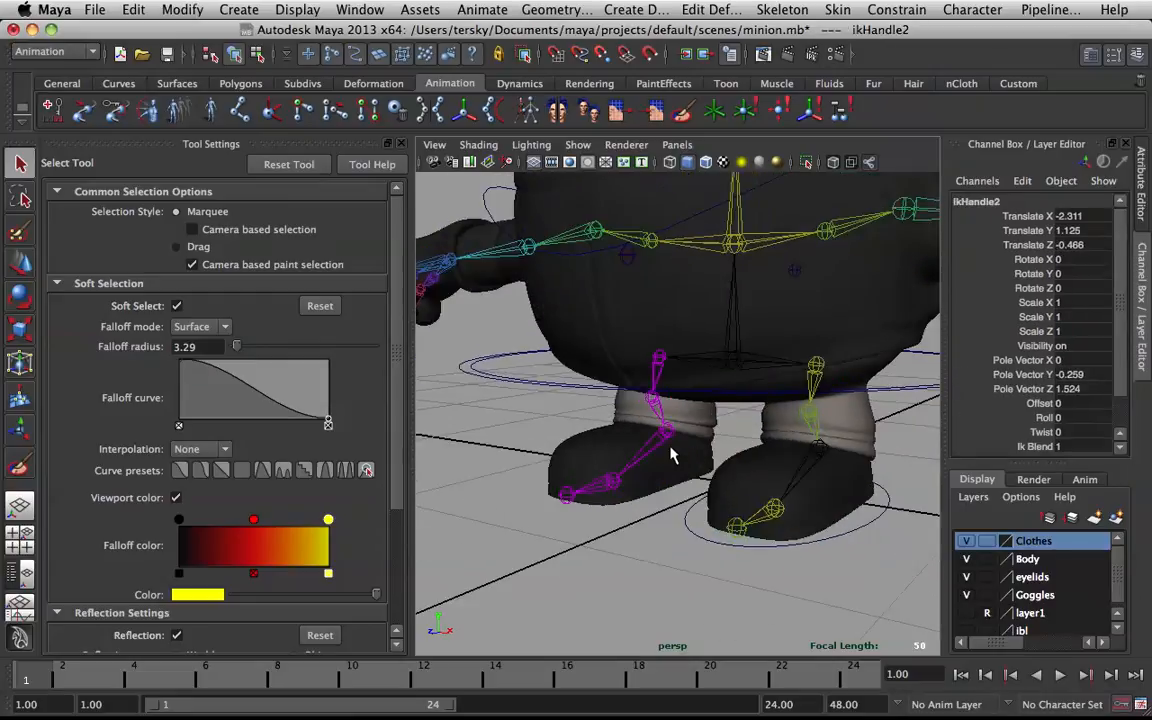
pyautogui.click(665, 432)
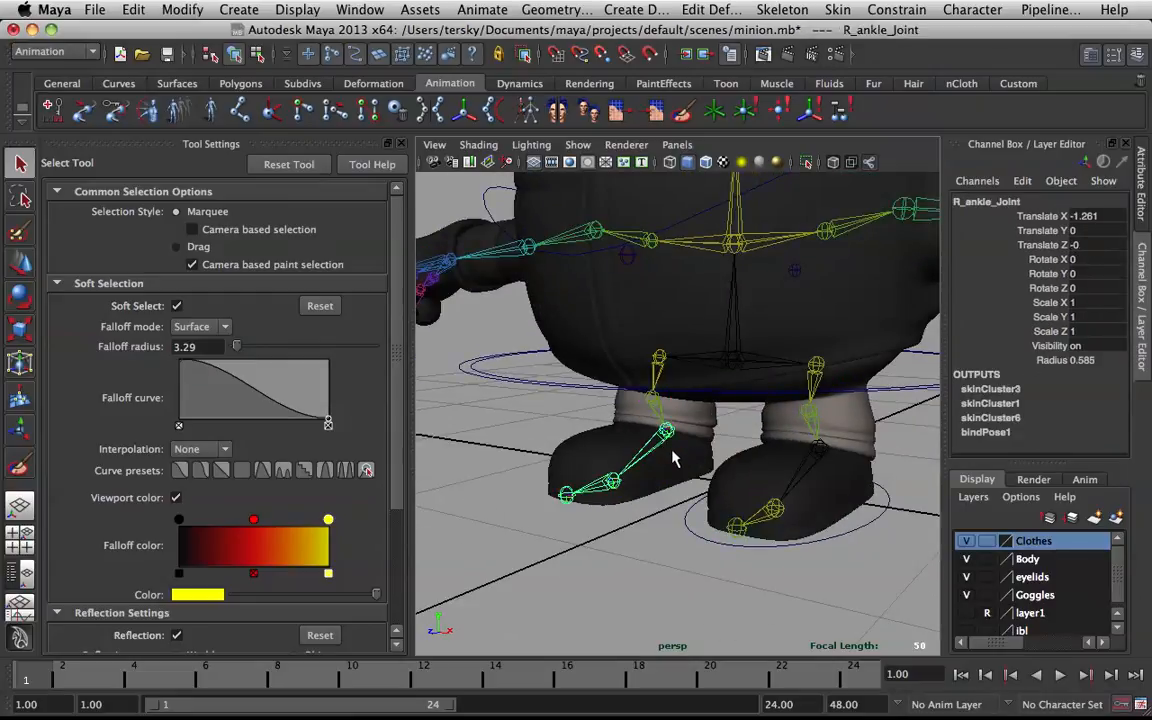
pyautogui.click(672, 460)
pyautogui.click(836, 9)
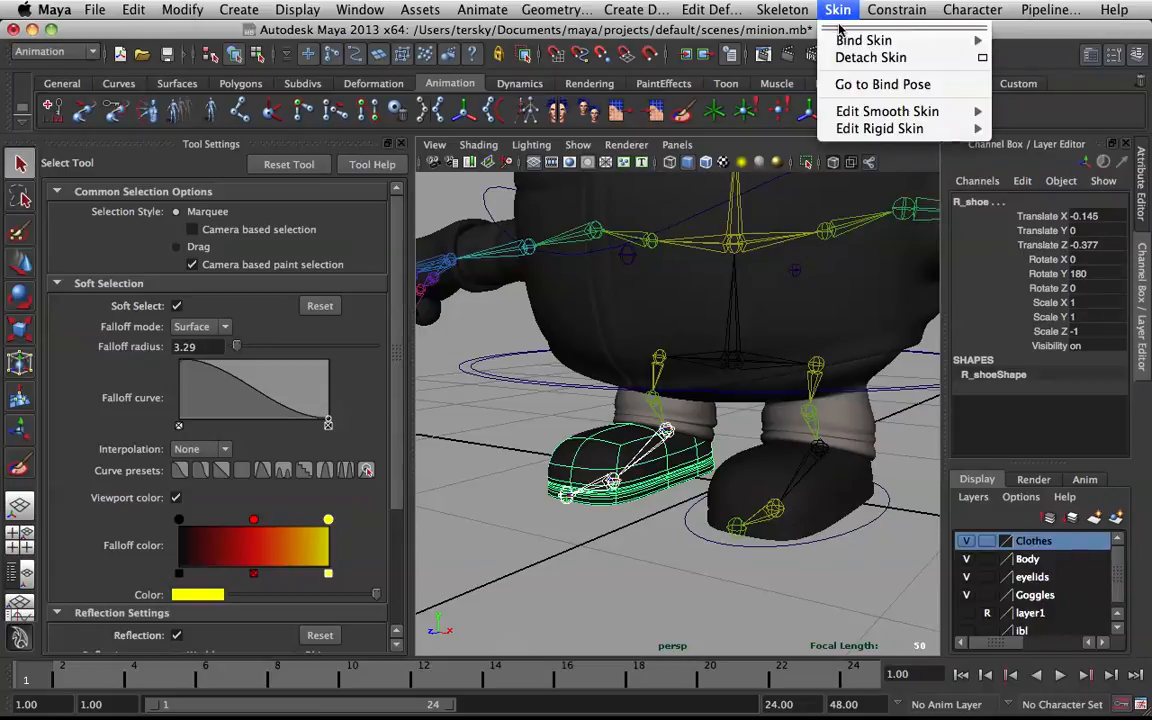
pyautogui.moveTo(855, 43)
pyautogui.click(700, 49)
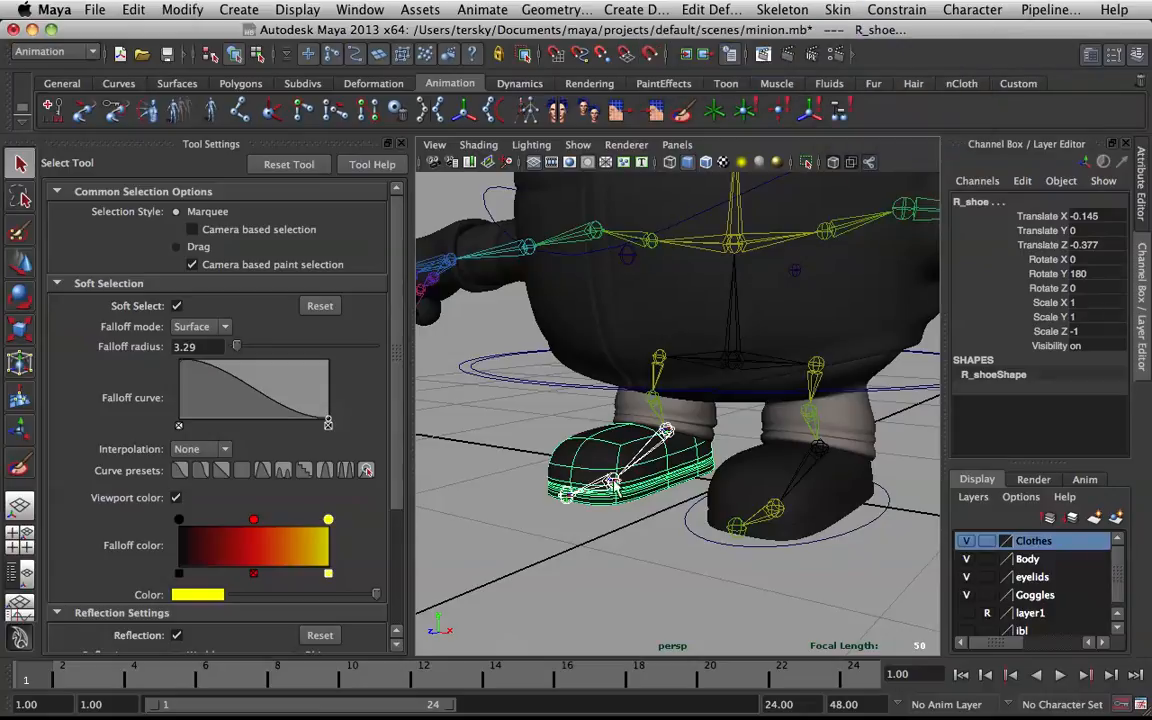
pyautogui.click(723, 428)
# Move the head control to test the dressed character's deformation, and undo the move
pyautogui.scroll(-3, 746, 285)
pyautogui.keyDown('alt'); pyautogui.moveTo(746, 285); pyautogui.dragTo(694, 437, button='middle'); pyautogui.keyUp('alt')
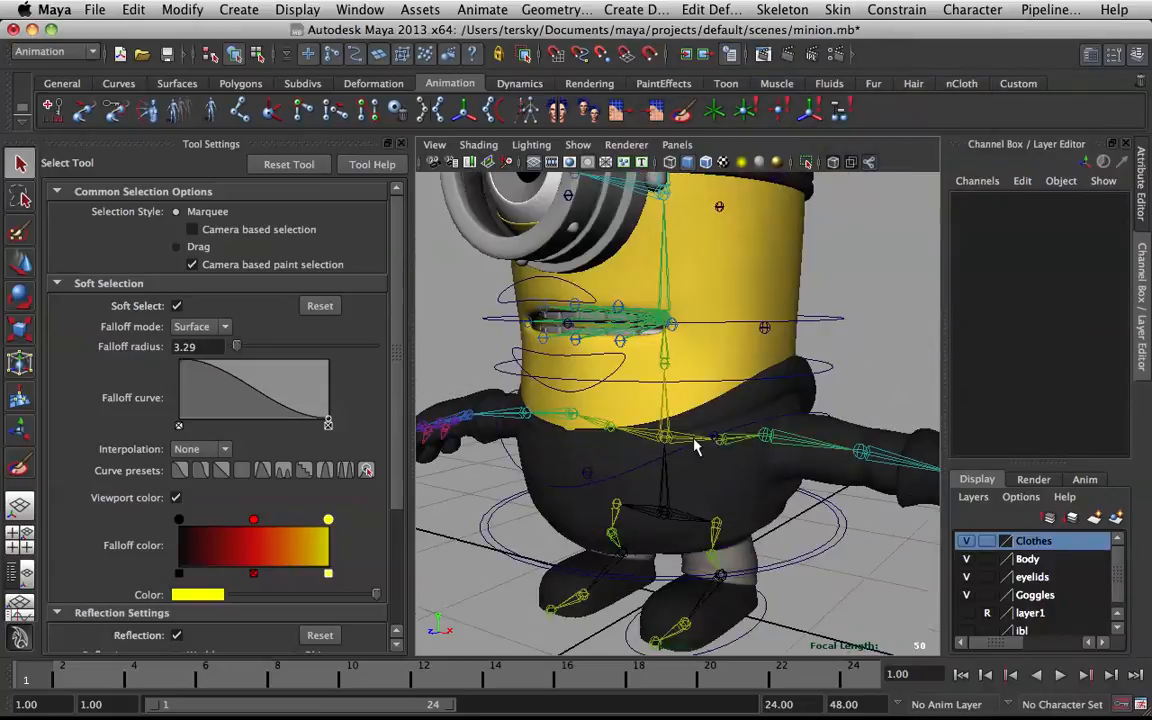
pyautogui.scroll(-3, 694, 437)
pyautogui.keyDown('alt'); pyautogui.moveTo(661, 412); pyautogui.dragTo(694, 450); pyautogui.keyUp('alt')
pyautogui.keyDown('alt'); pyautogui.moveTo(700, 378); pyautogui.dragTo(707, 432, button='middle'); pyautogui.keyUp('alt')
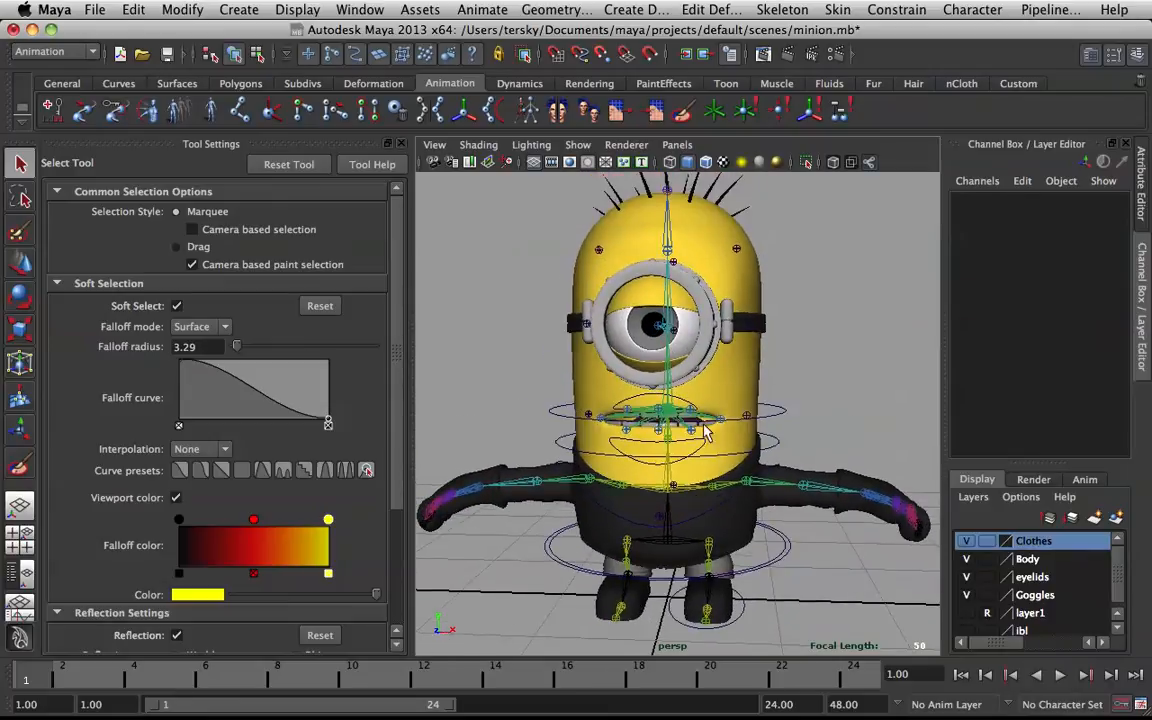
pyautogui.scroll(-3, 703, 420)
pyautogui.keyDown('alt'); pyautogui.moveTo(699, 406); pyautogui.dragTo(772, 405); pyautogui.keyUp('alt')
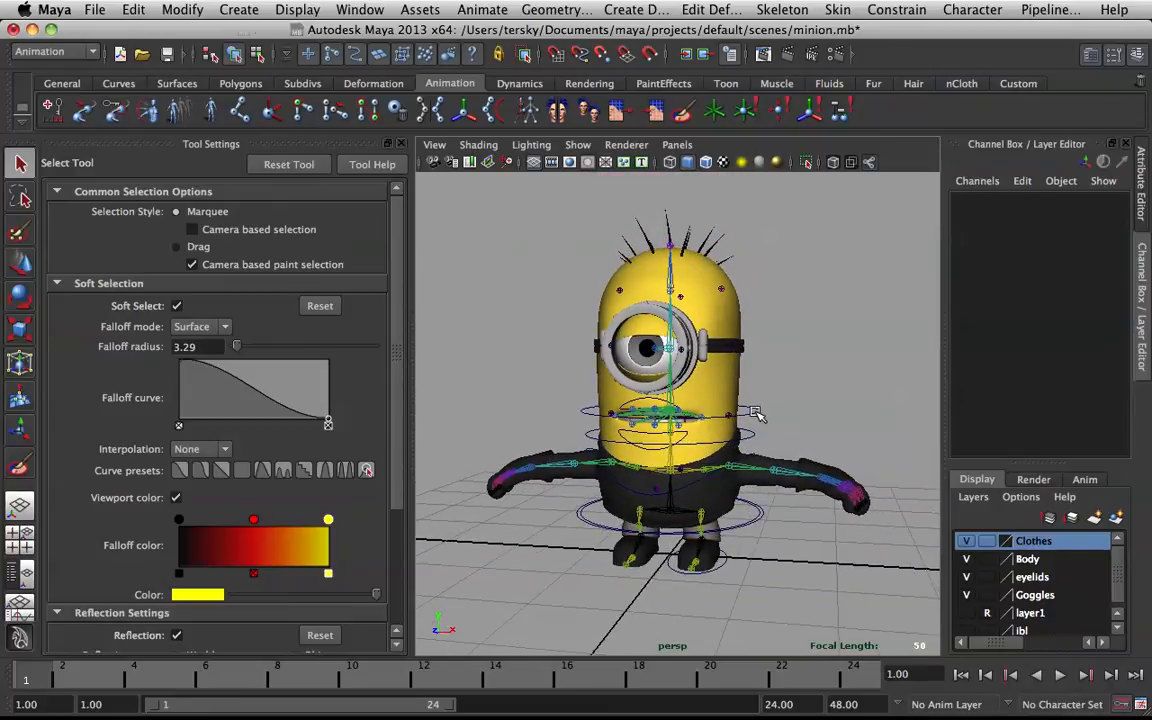
pyautogui.click(749, 413)
pyautogui.press('w')
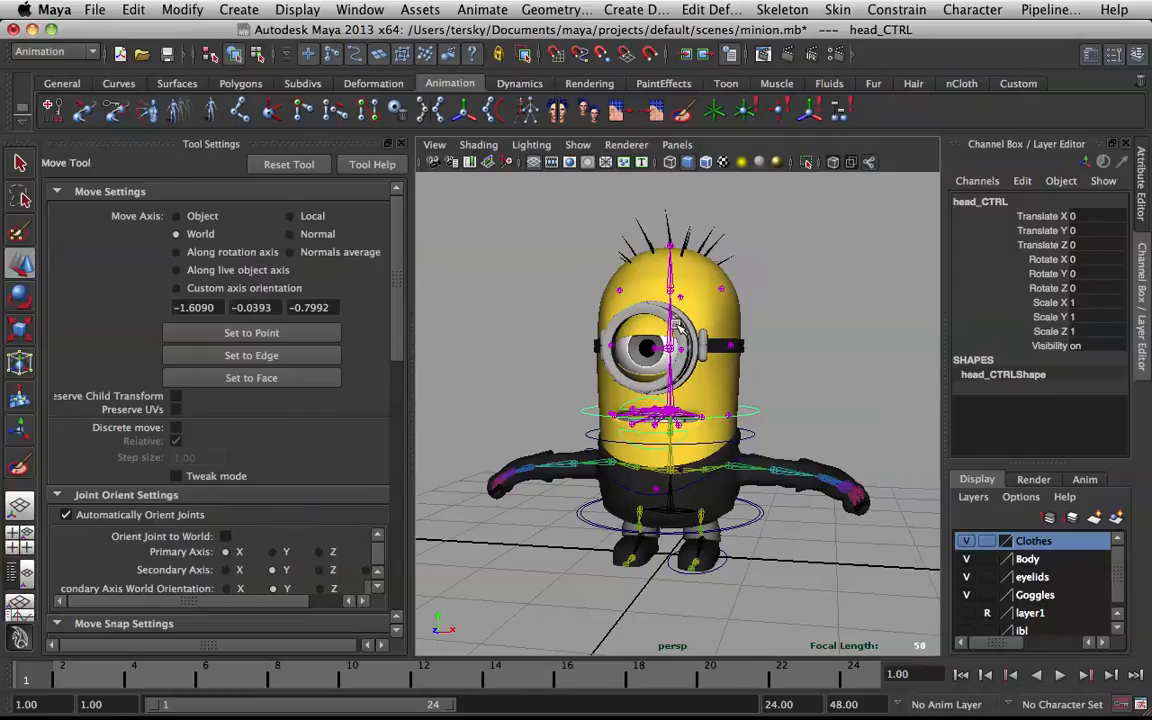
pyautogui.keyDown('alt'); pyautogui.moveTo(706, 319); pyautogui.dragTo(694, 319); pyautogui.keyUp('alt')
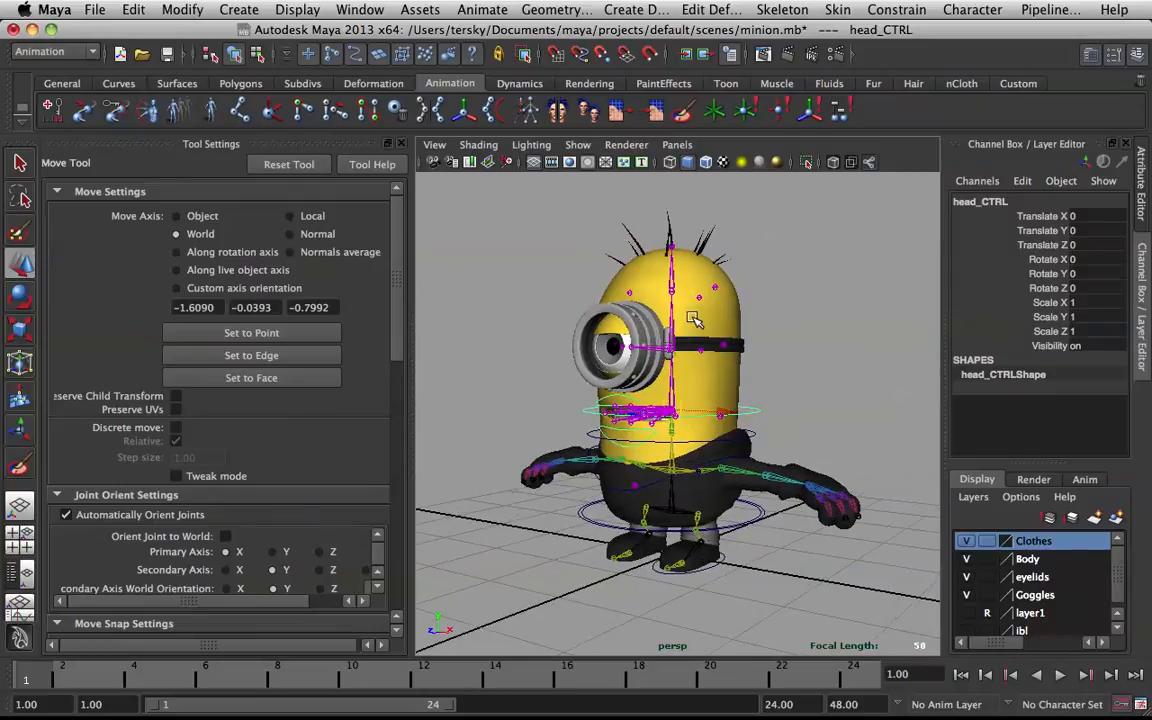
pyautogui.moveTo(676, 372); pyautogui.dragTo(675, 340)
pyautogui.press('z')
# Deselect the head control and examine the whole dressed minion from the front
pyautogui.scroll(3, 711, 355)
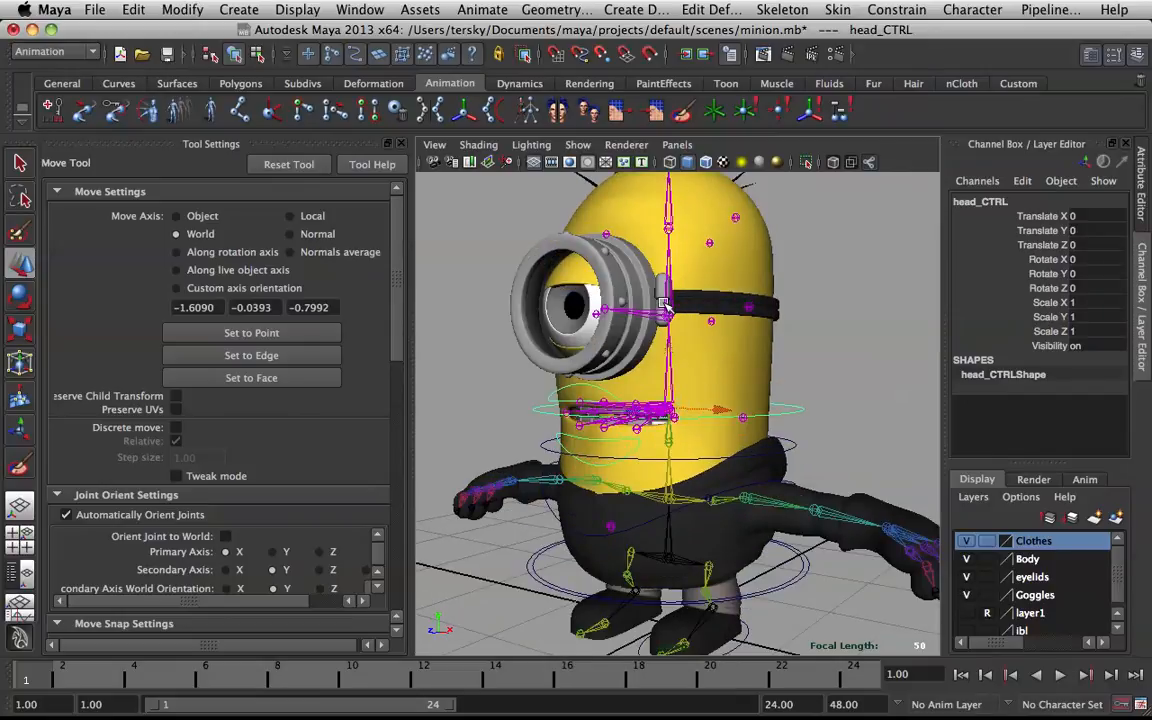
pyautogui.press('q')
pyautogui.keyDown('alt'); pyautogui.moveTo(650, 400); pyautogui.dragTo(692, 378); pyautogui.keyUp('alt')
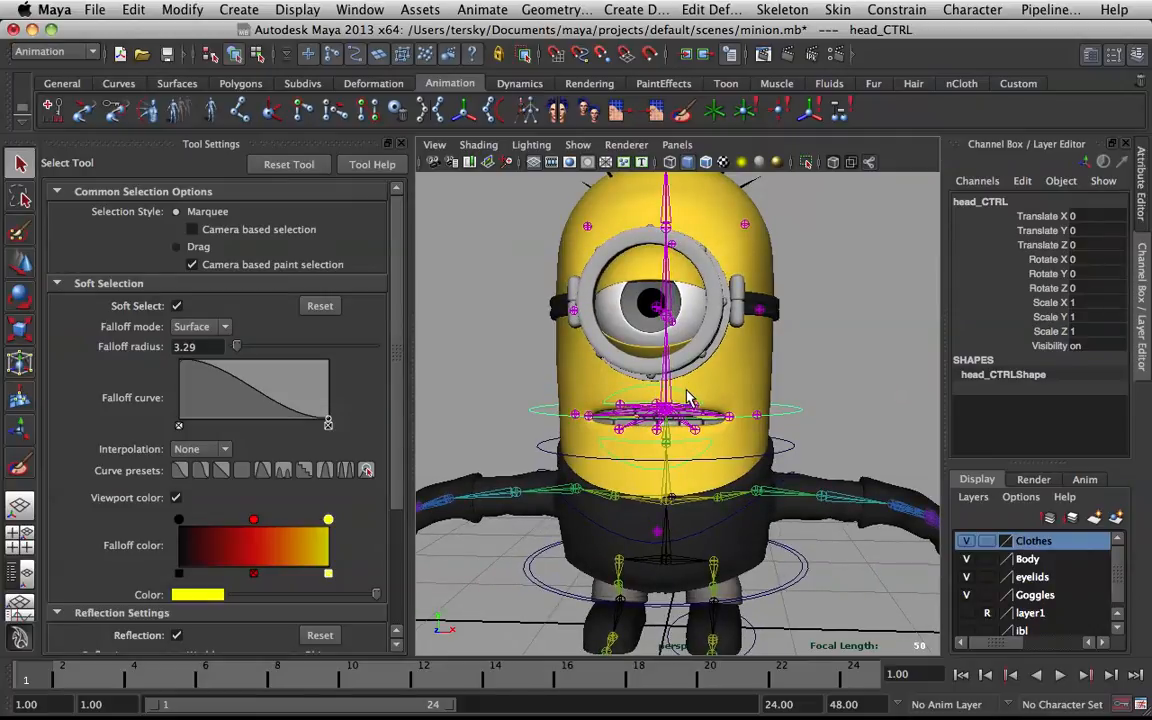
pyautogui.click(685, 398)
pyautogui.click(811, 318)
pyautogui.scroll(-3, 808, 320)
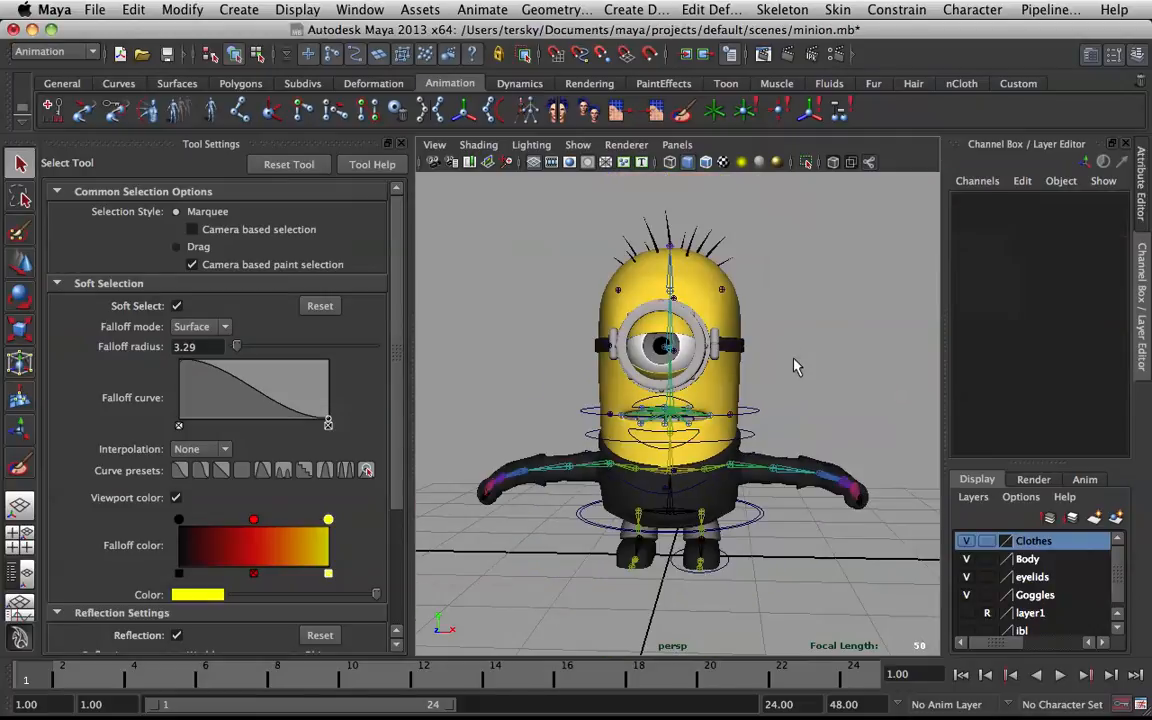
pyautogui.moveTo(668, 718)
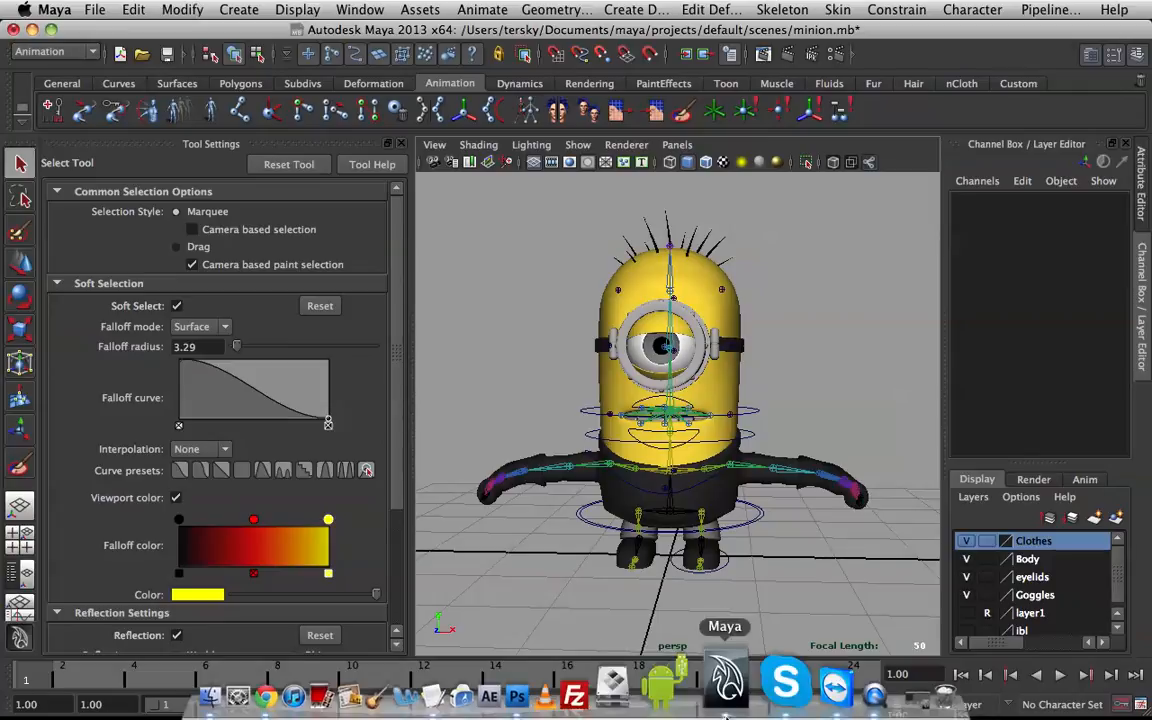